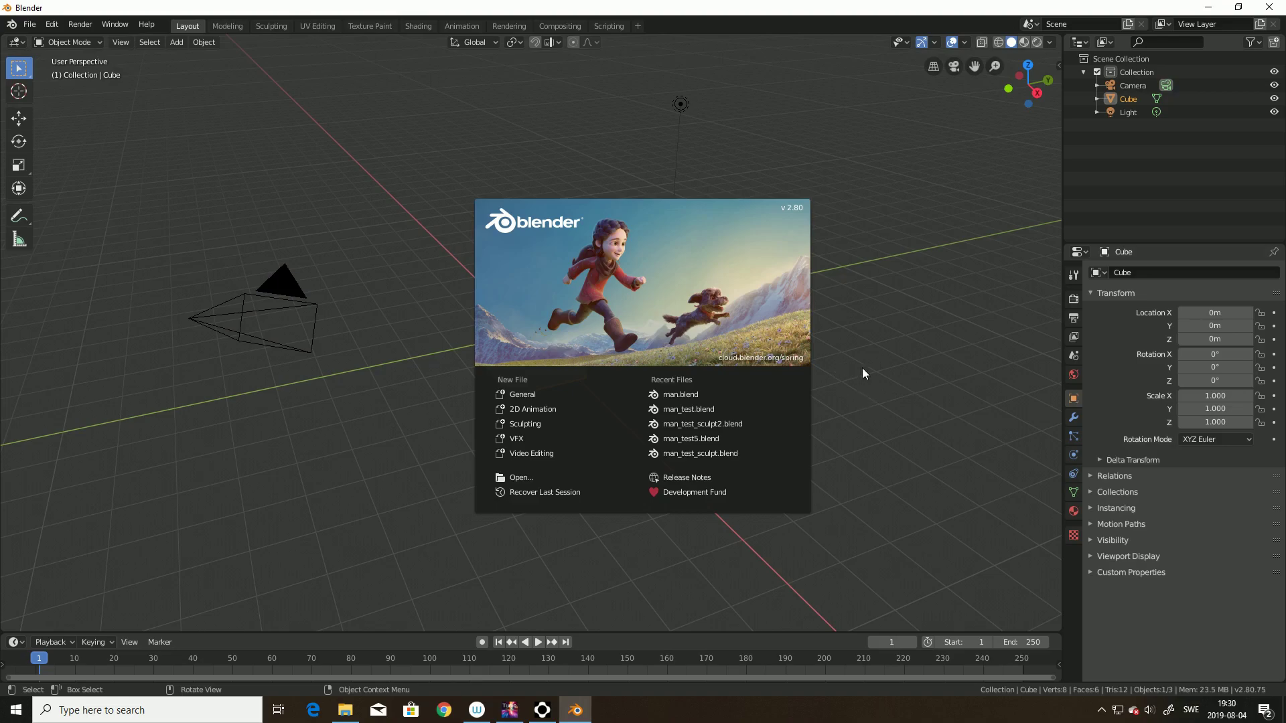
# Step: Start a new General file and hide the default cube in the scene
pyautogui.click(529, 396)
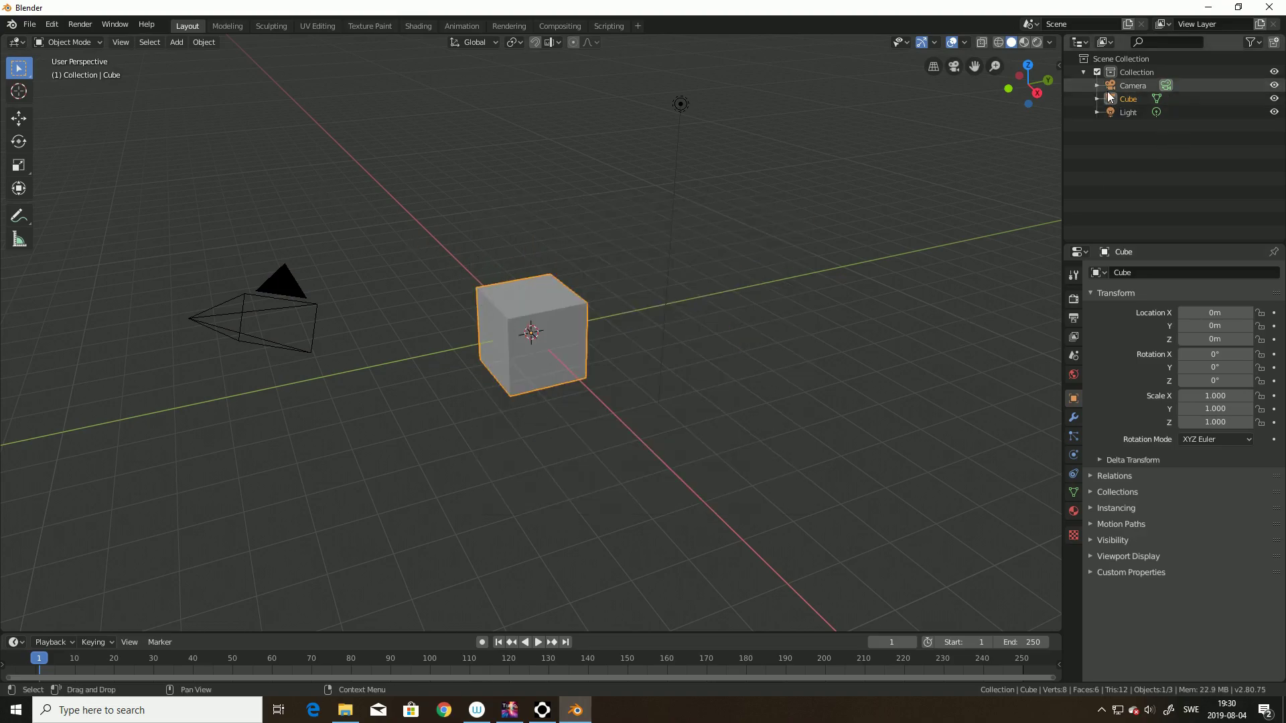
pyautogui.click(1274, 99)
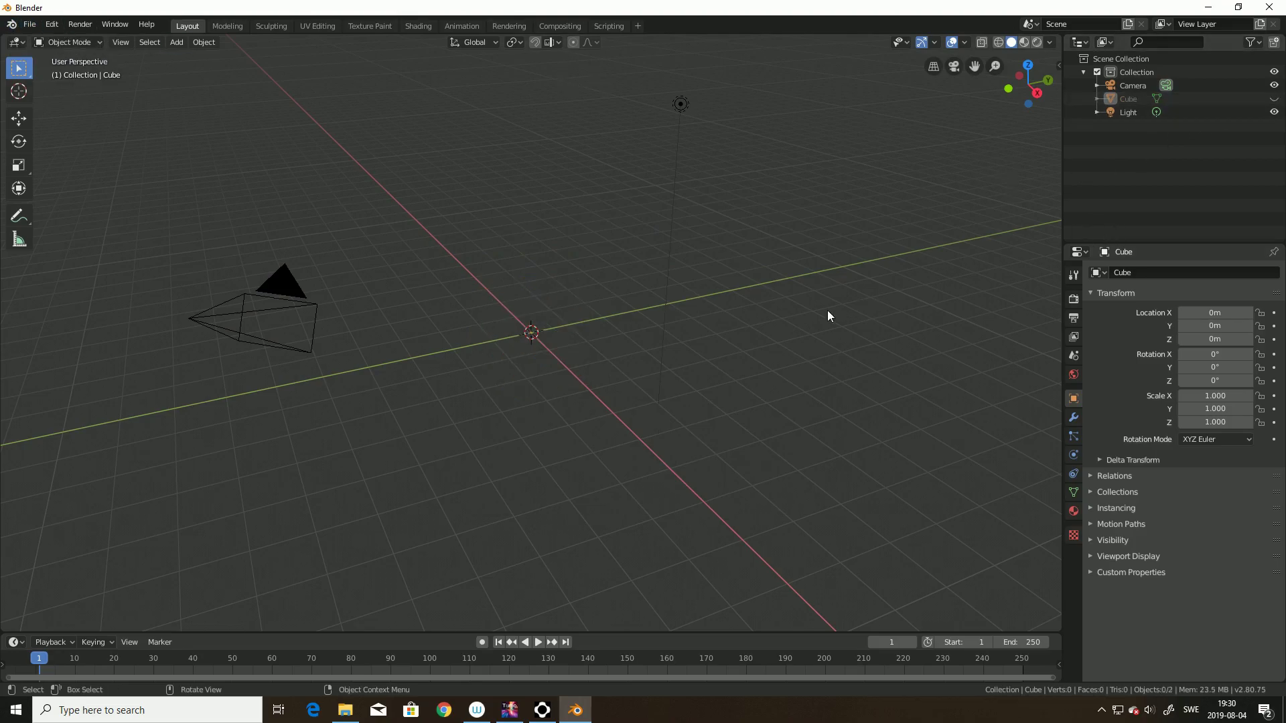
# Step: Add an empty of type Image at the world origin
pyautogui.click(178, 47)
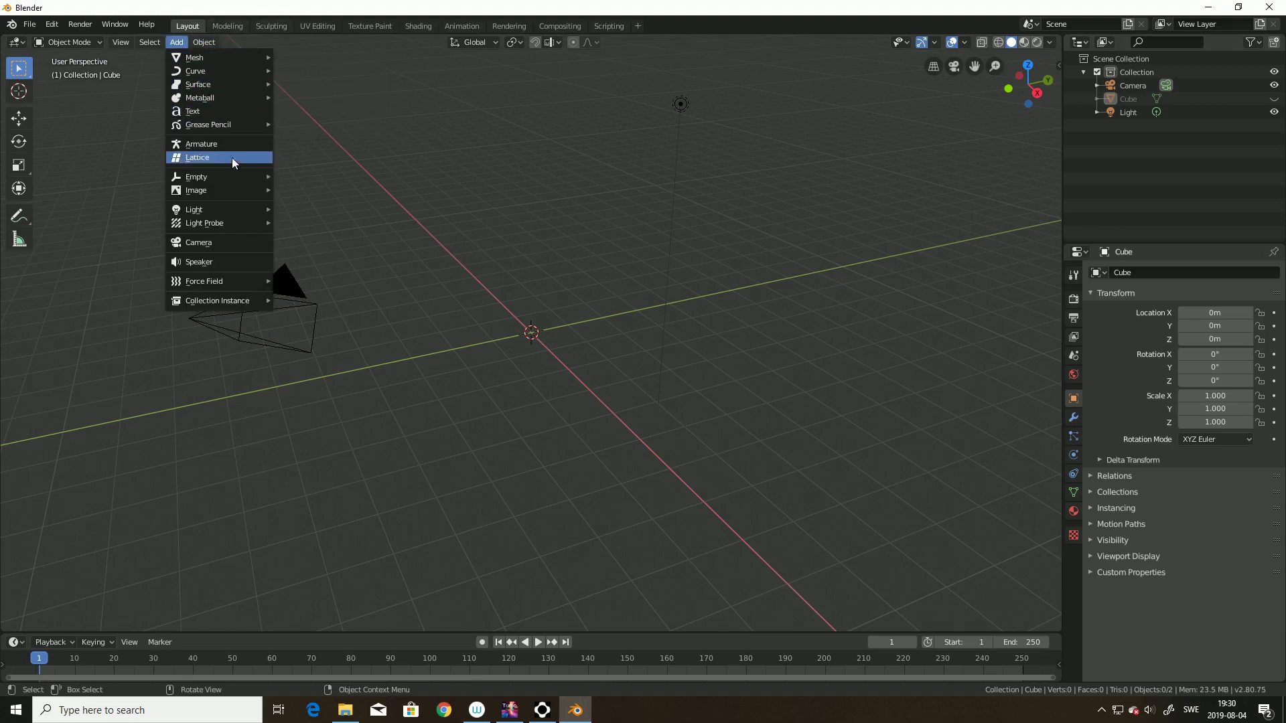
pyautogui.moveTo(260, 178)
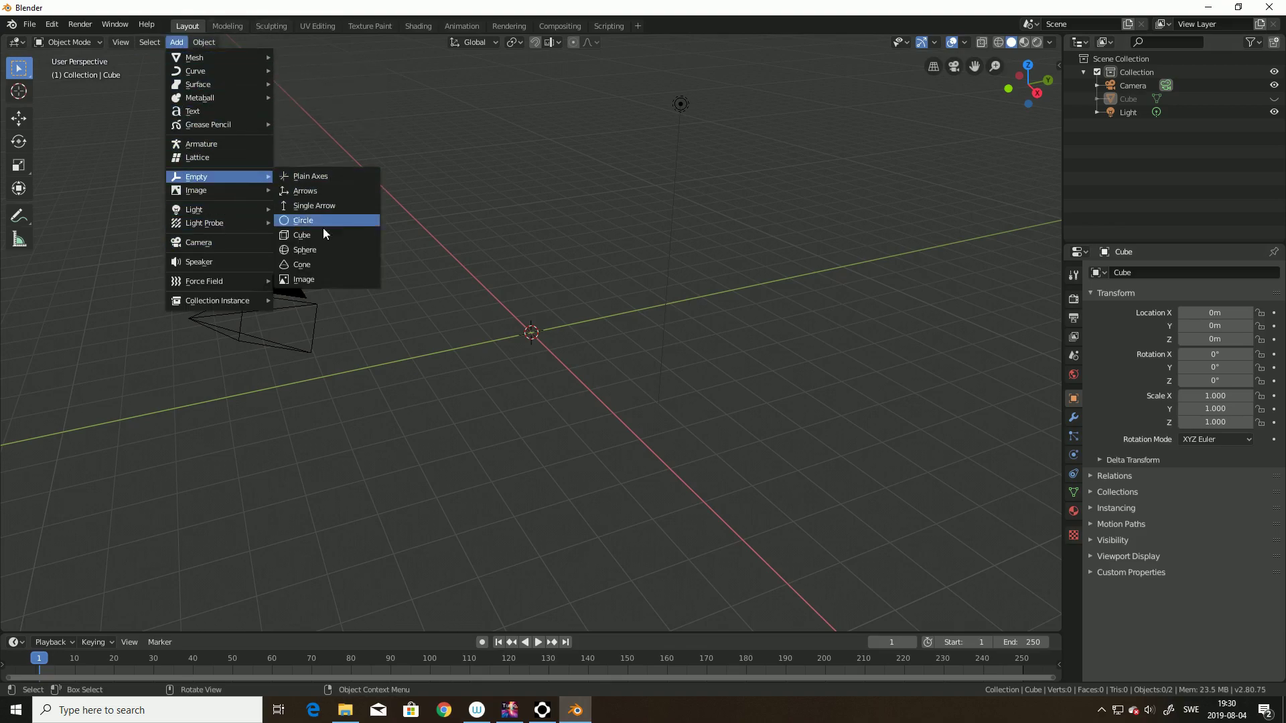
pyautogui.click(310, 279)
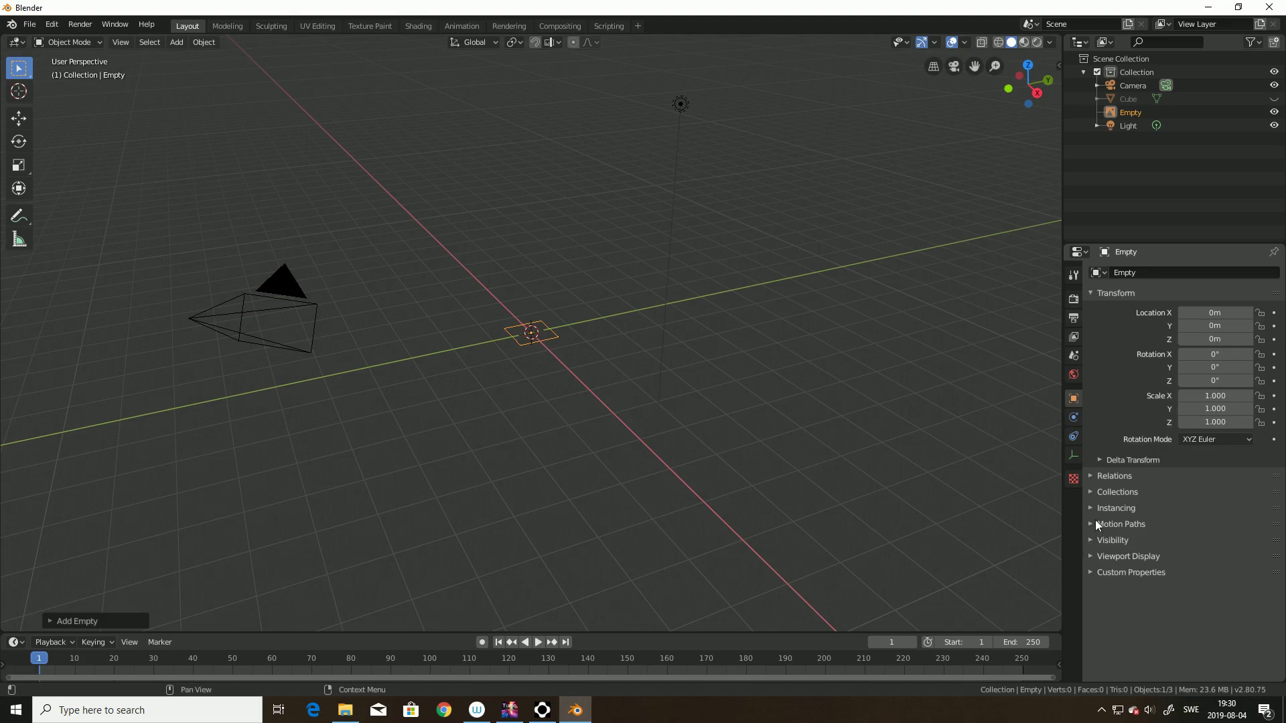
# Step: Load ModelSheetMan-front.png from F:\Blender\man2.8_tut into the image empty
pyautogui.click(1074, 456)
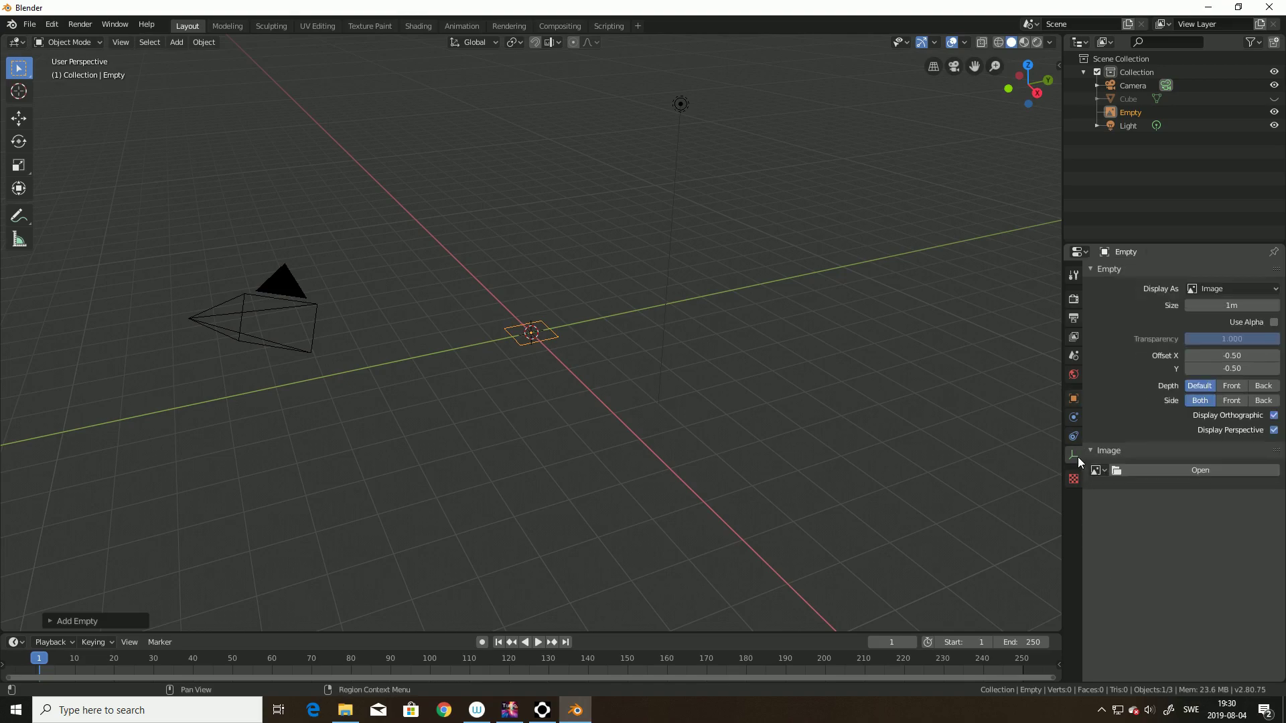
pyautogui.click(1169, 471)
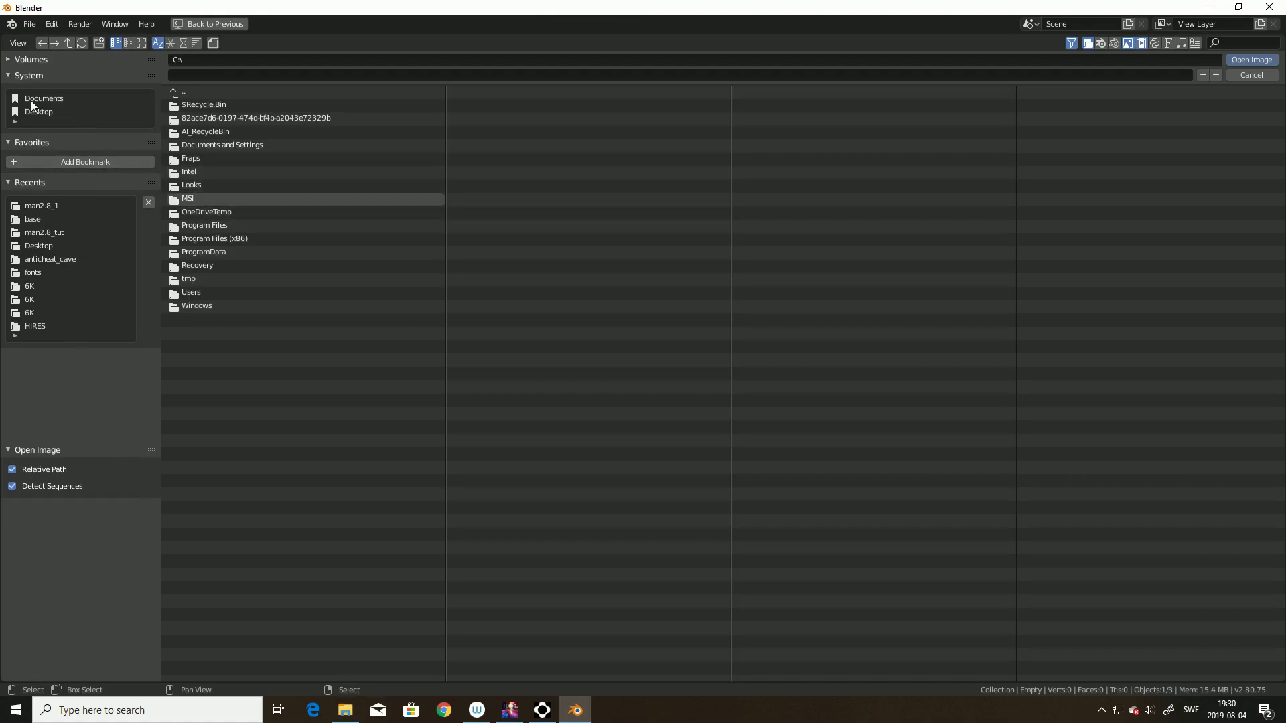
pyautogui.click(29, 59)
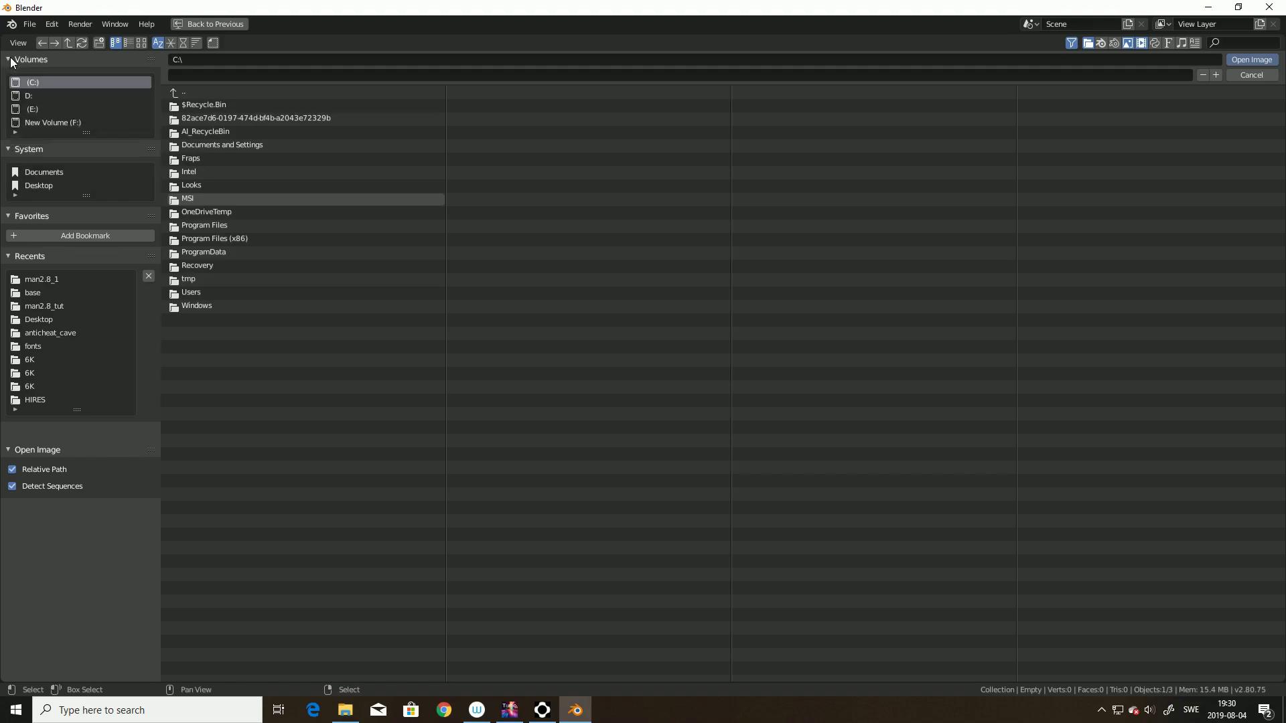
pyautogui.click(16, 111)
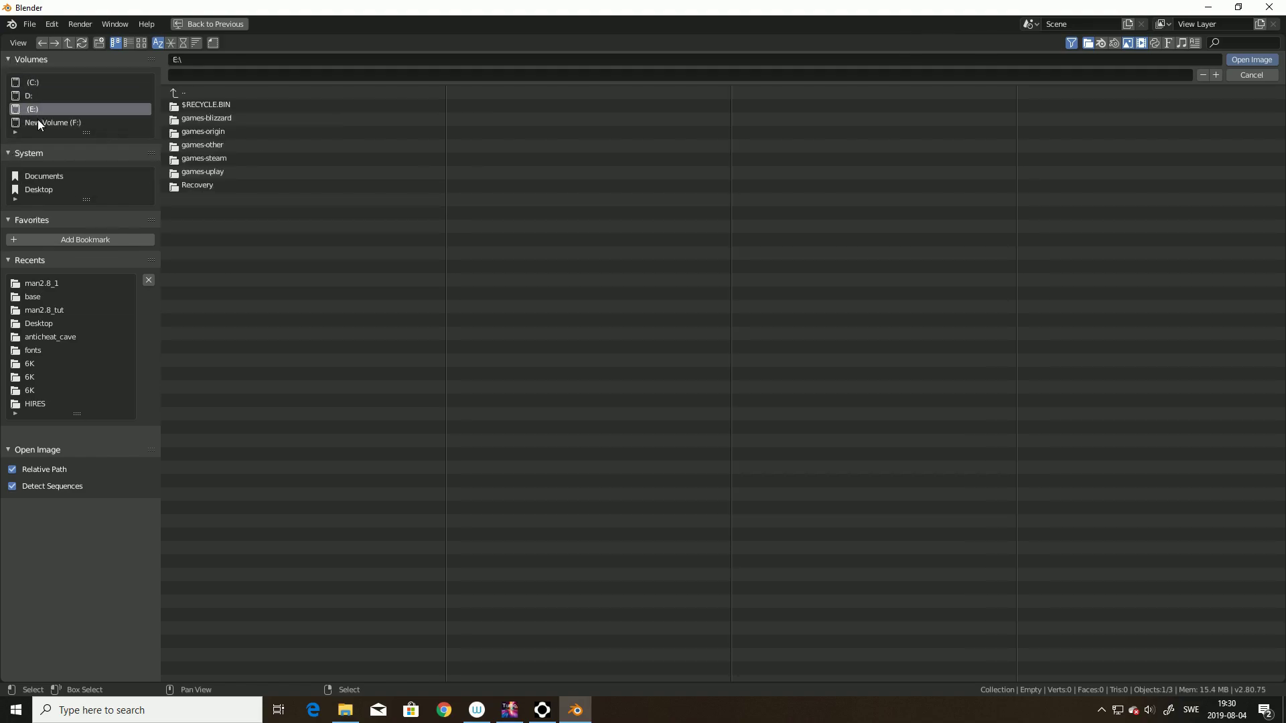
pyautogui.click(35, 82)
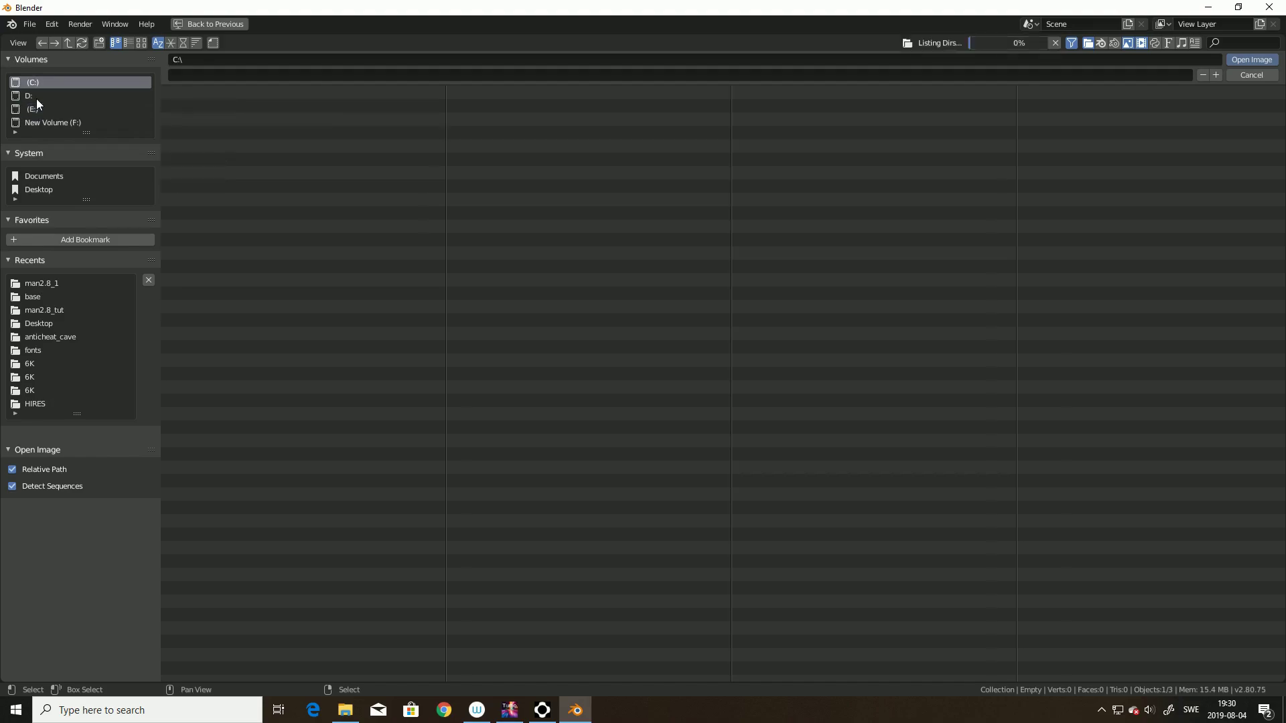
pyautogui.click(39, 120)
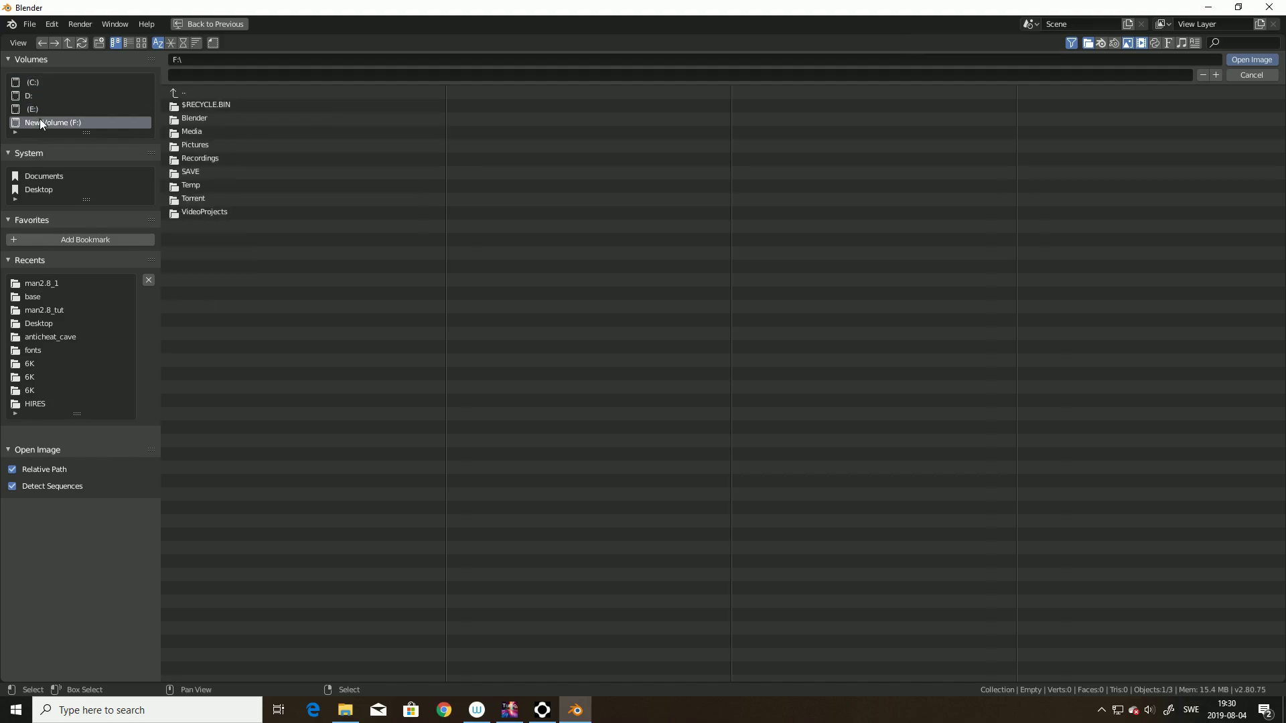
pyautogui.doubleClick(207, 211)
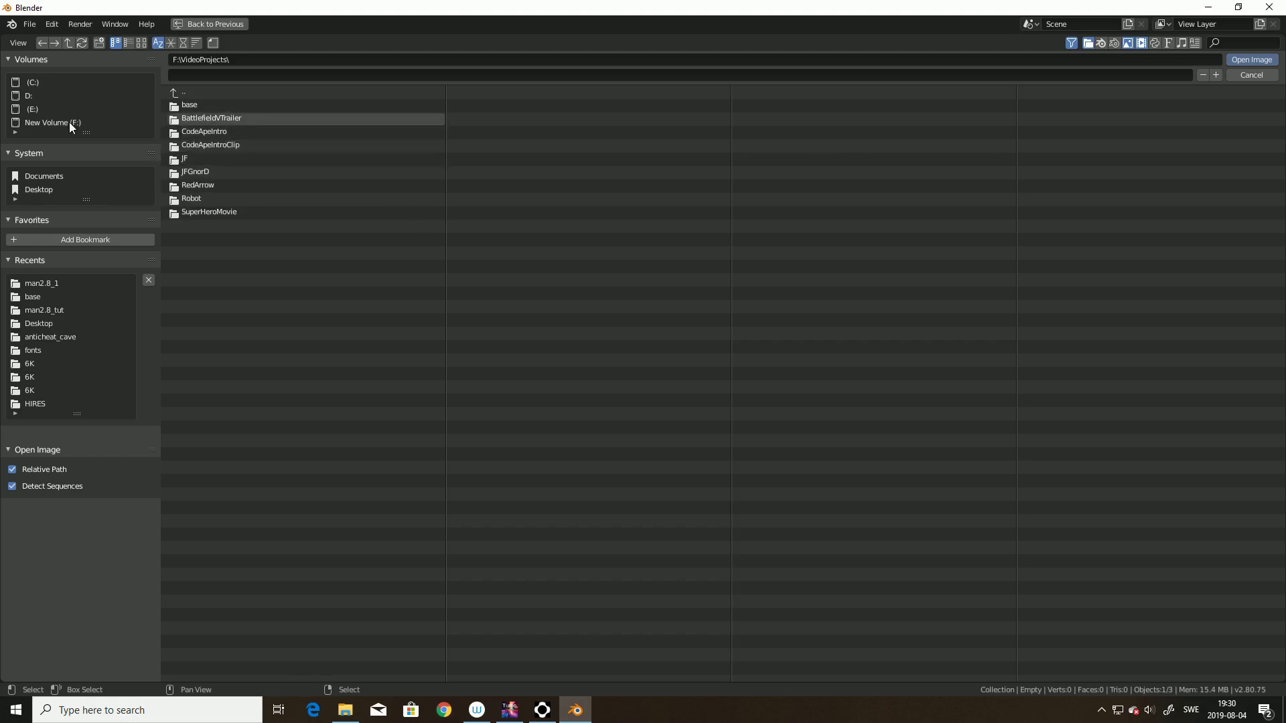
pyautogui.click(42, 124)
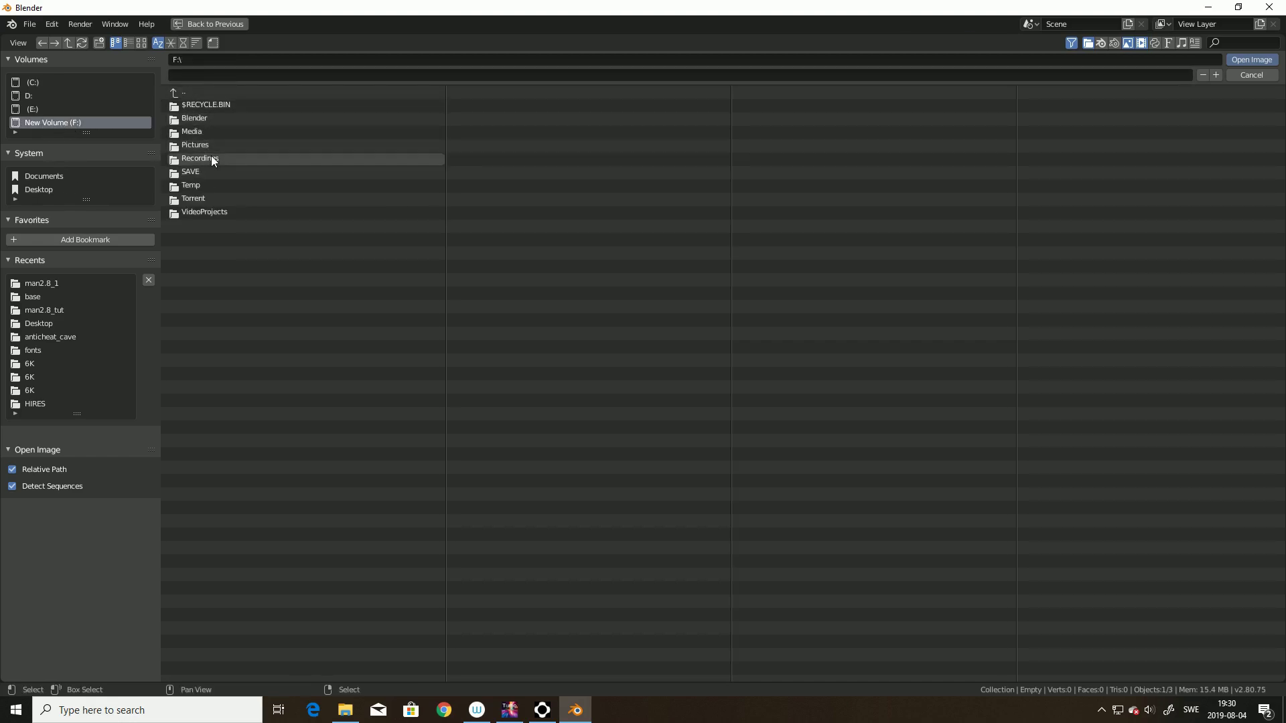
pyautogui.doubleClick(199, 118)
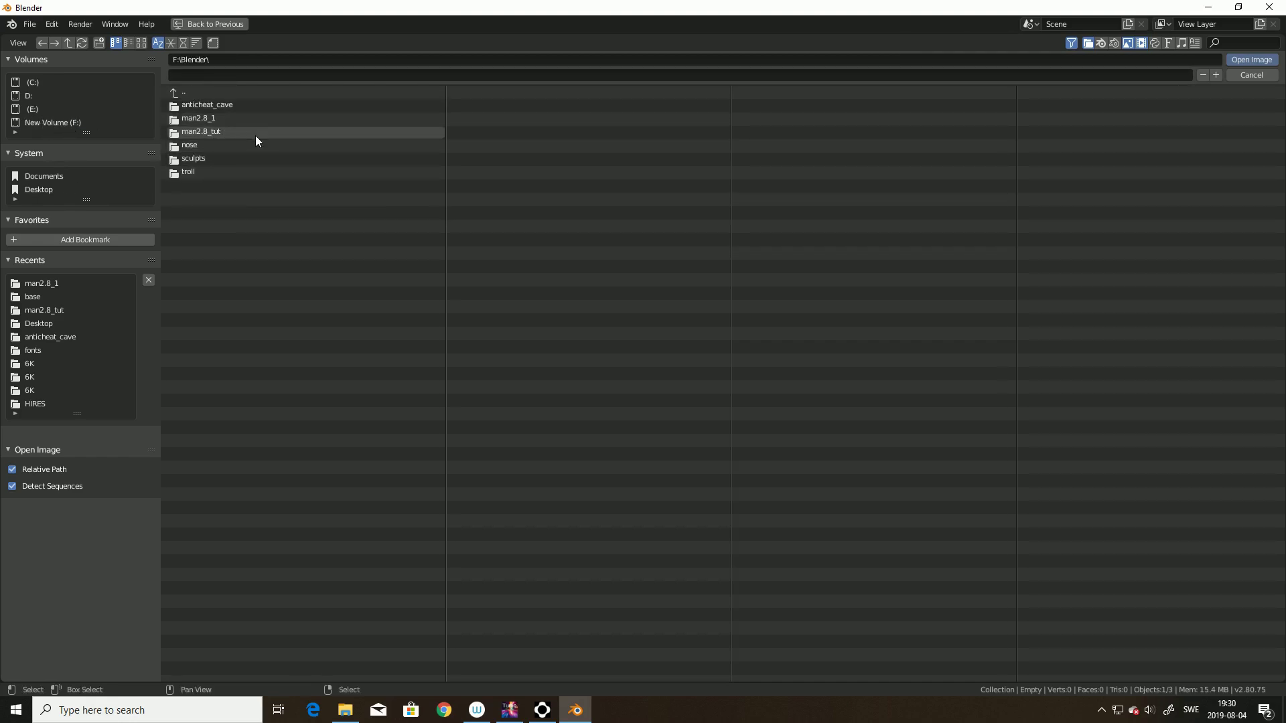
pyautogui.doubleClick(212, 134)
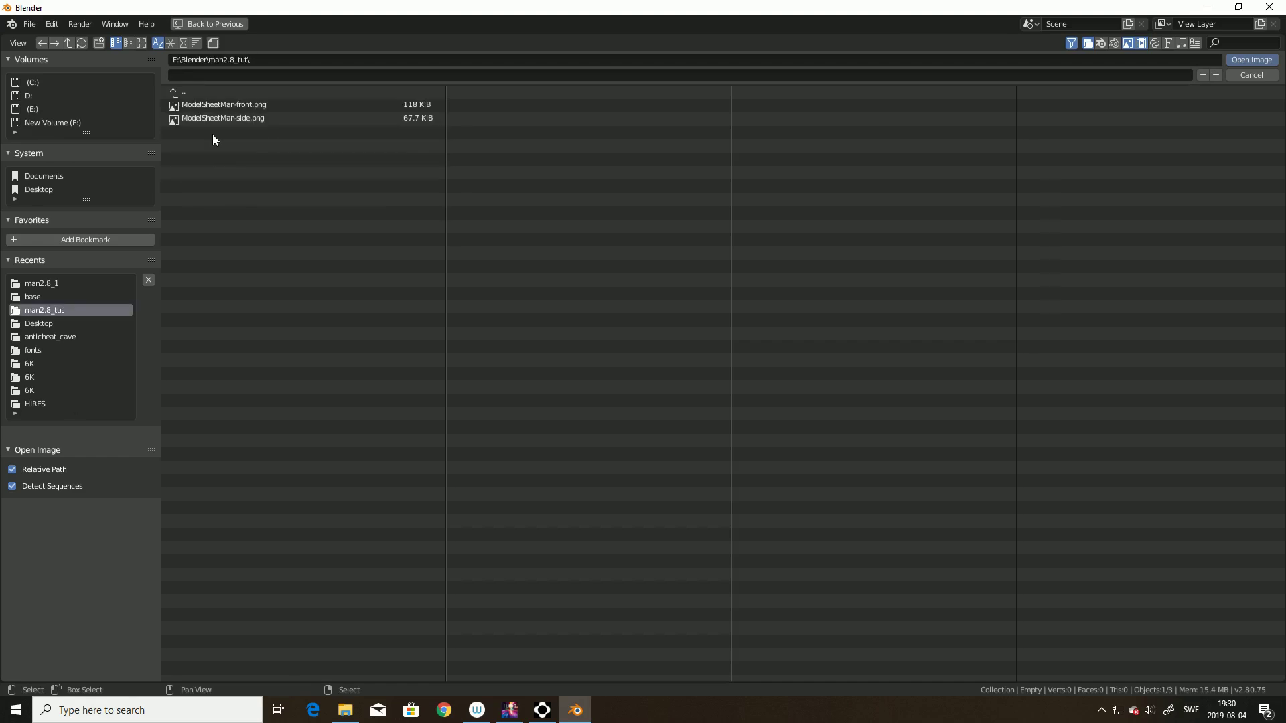
pyautogui.click(267, 107)
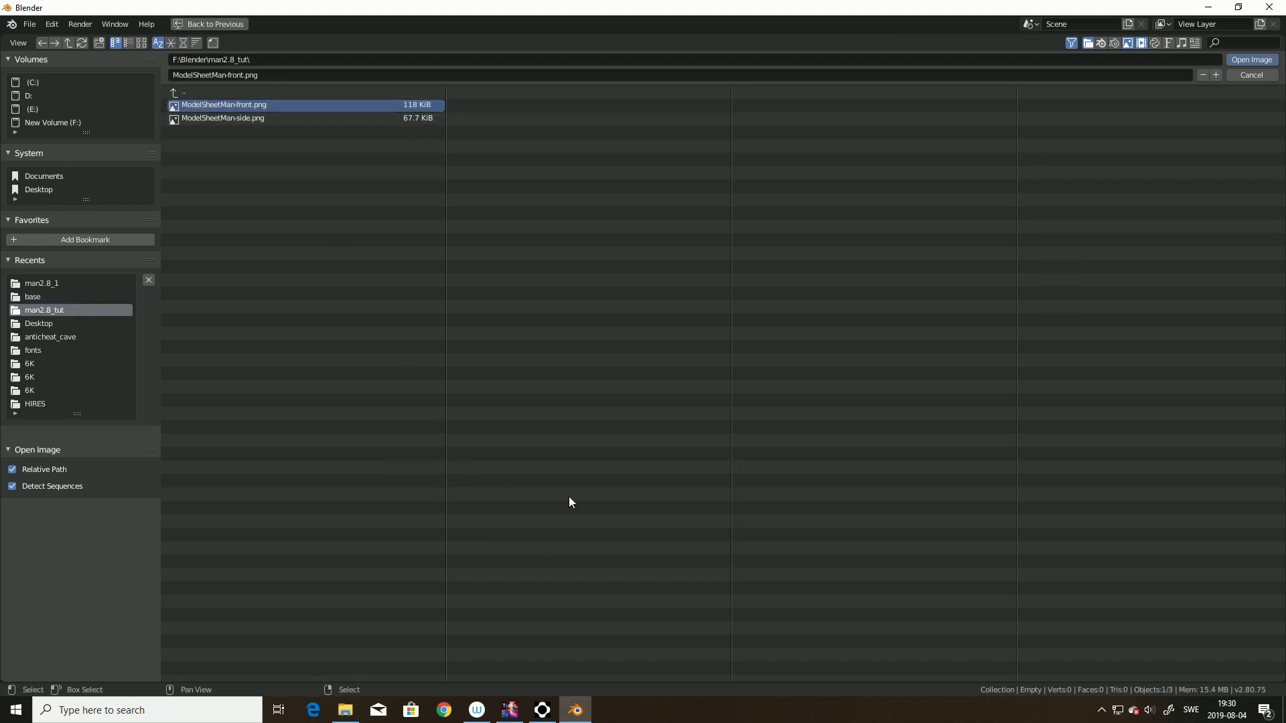
pyautogui.click(1251, 60)
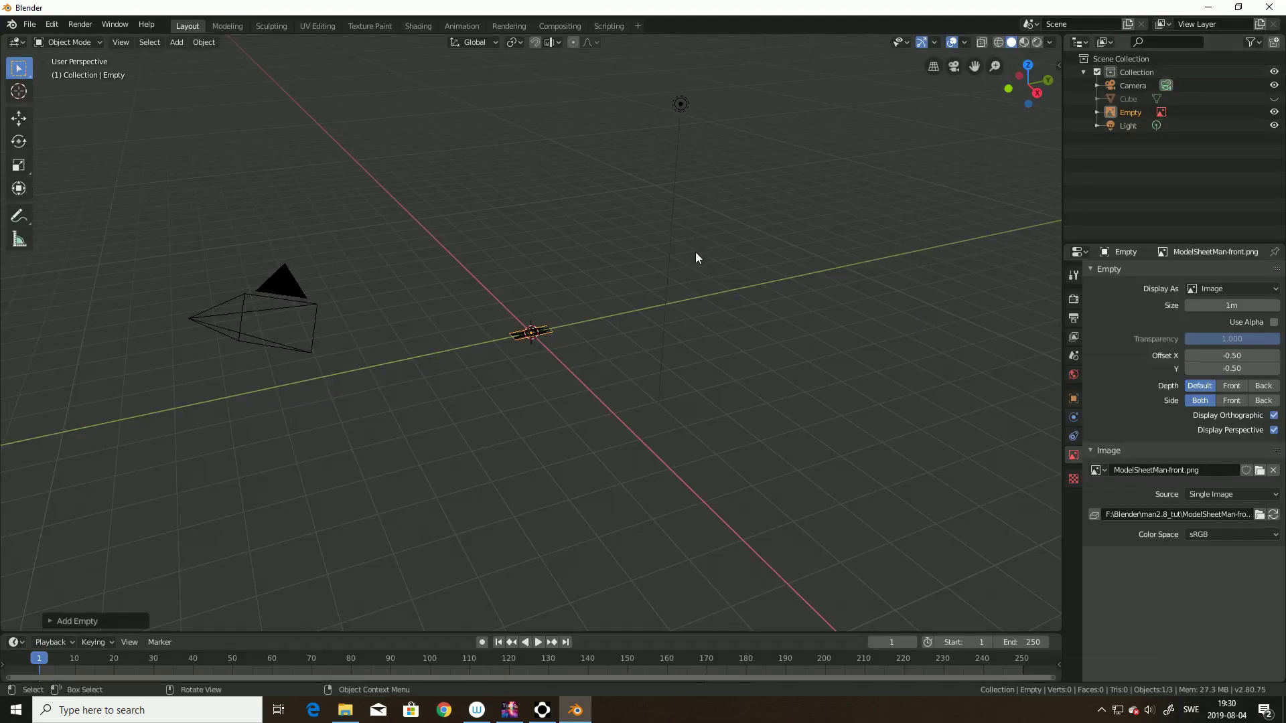
# Step: Rotate the front reference image 90° about the global X axis
pyautogui.scroll(7, 566, 355)
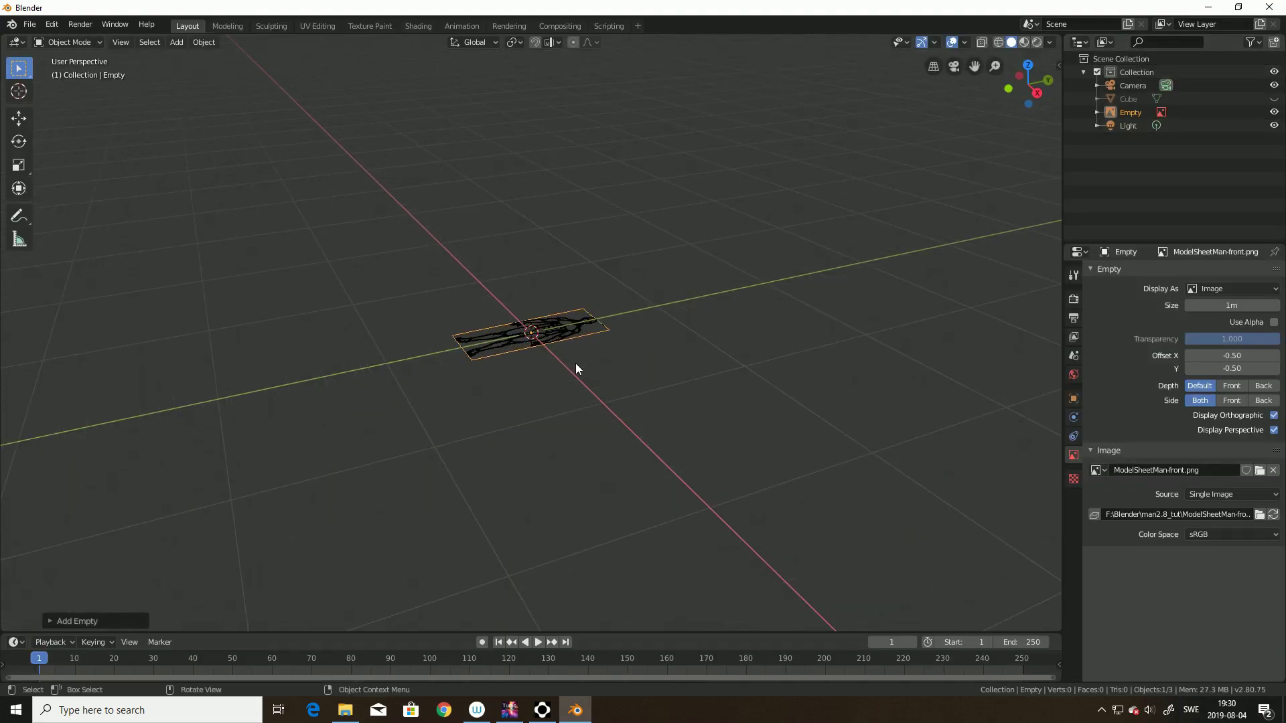
pyautogui.press('r')
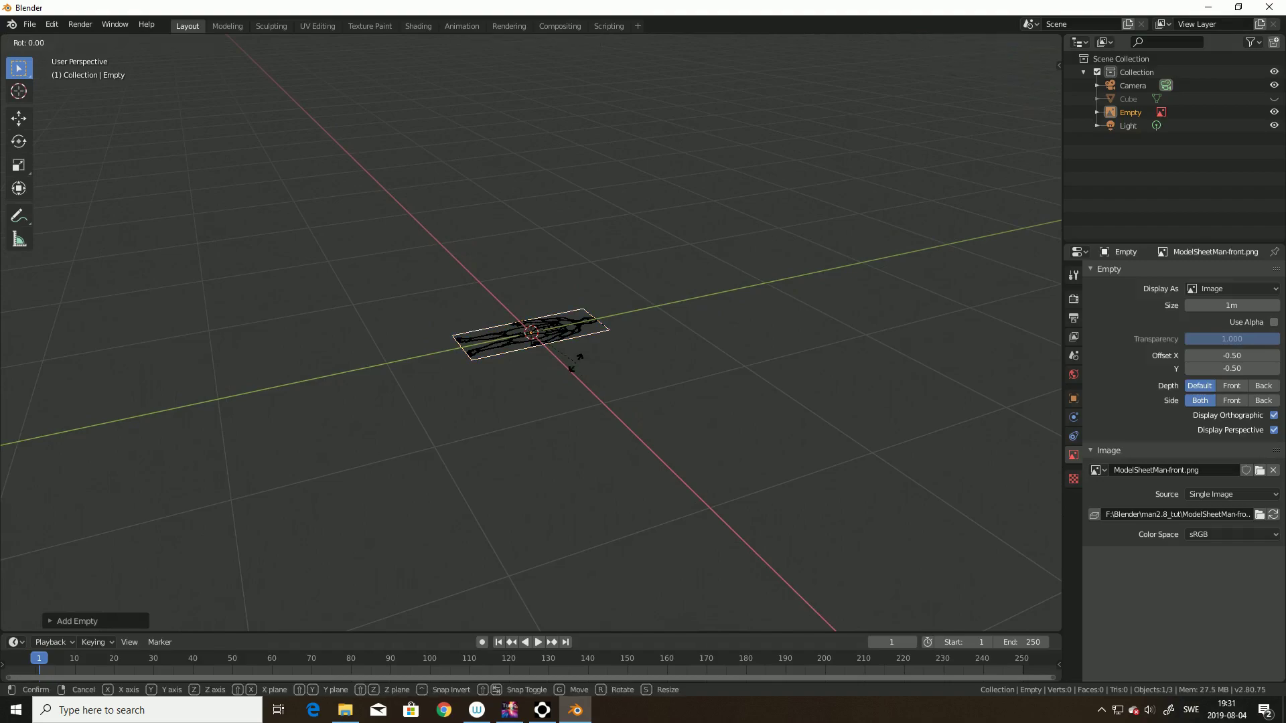
pyautogui.press('x')
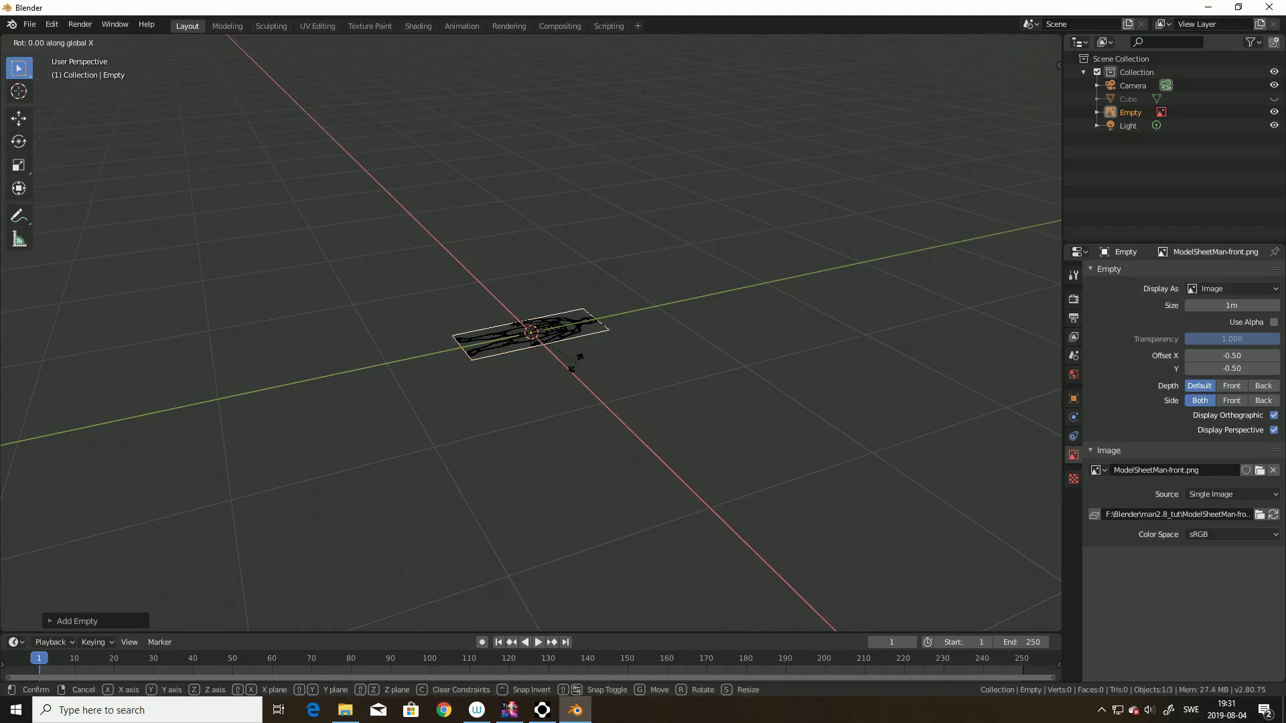
pyautogui.write('90')
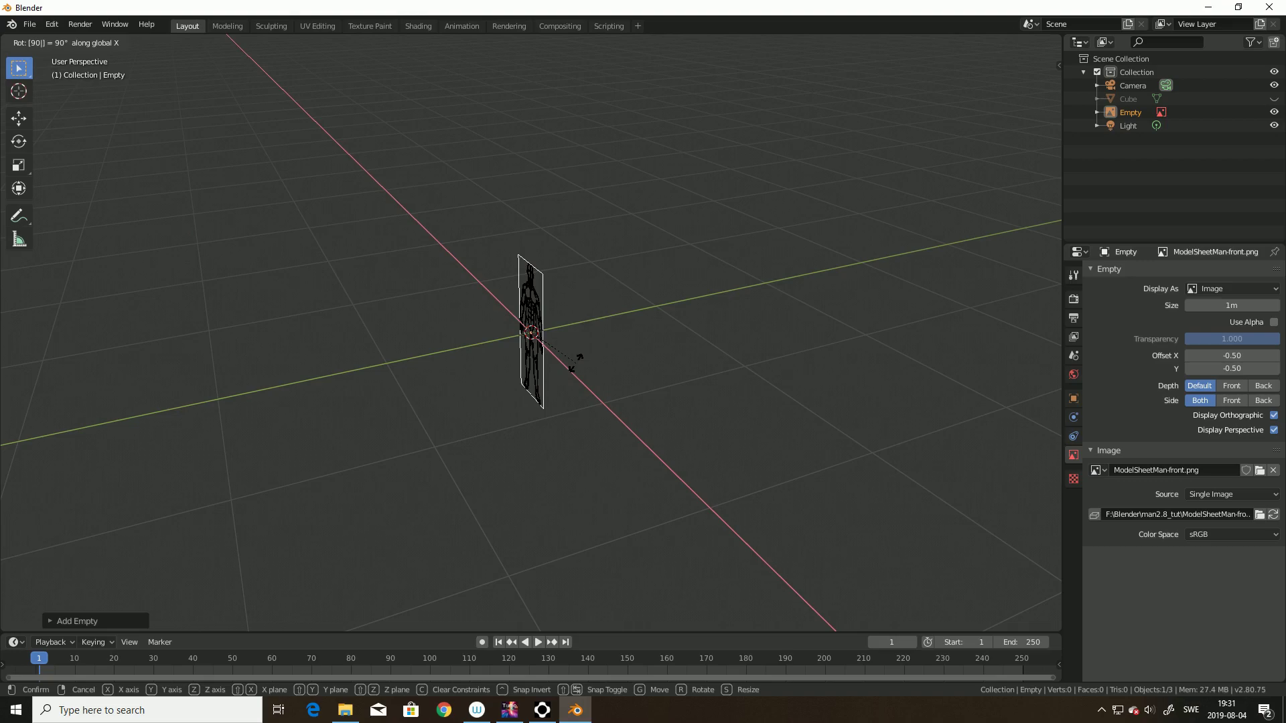
pyautogui.press('Return')
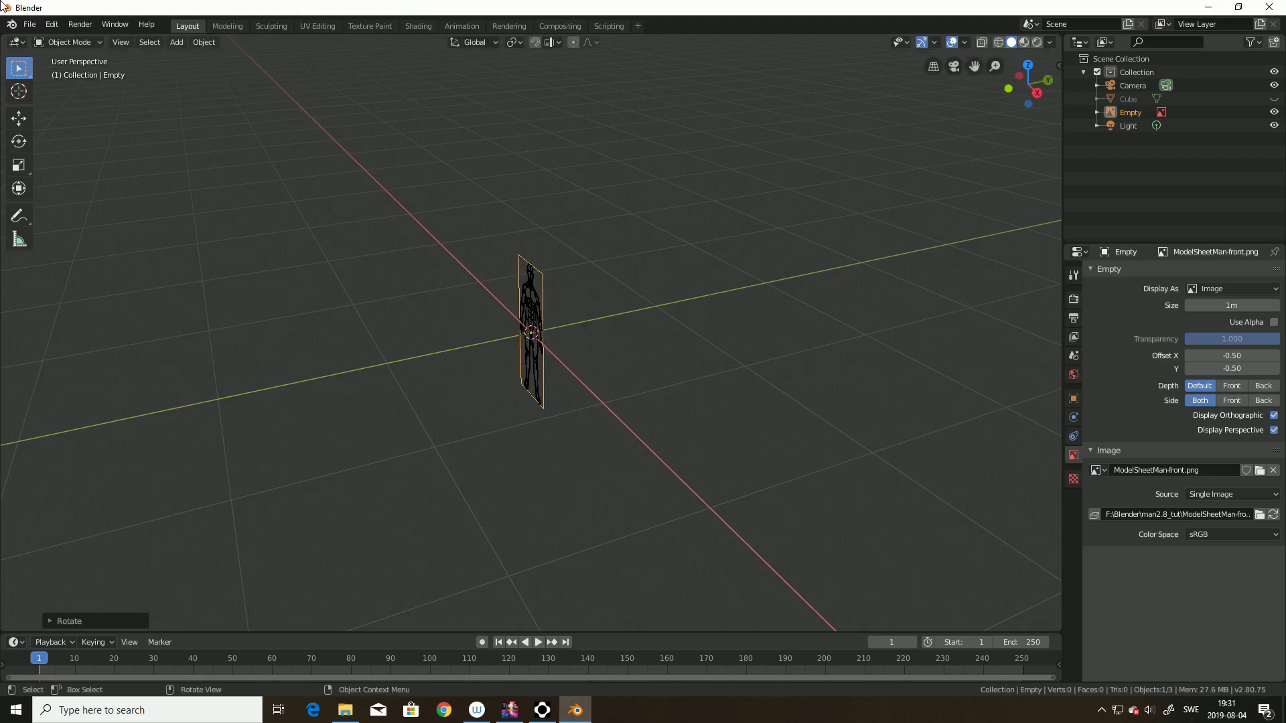
# Step: Add a second image empty and load ModelSheetMan-side.png from F:\Blender\man2.8_tut into it
pyautogui.click(177, 47)
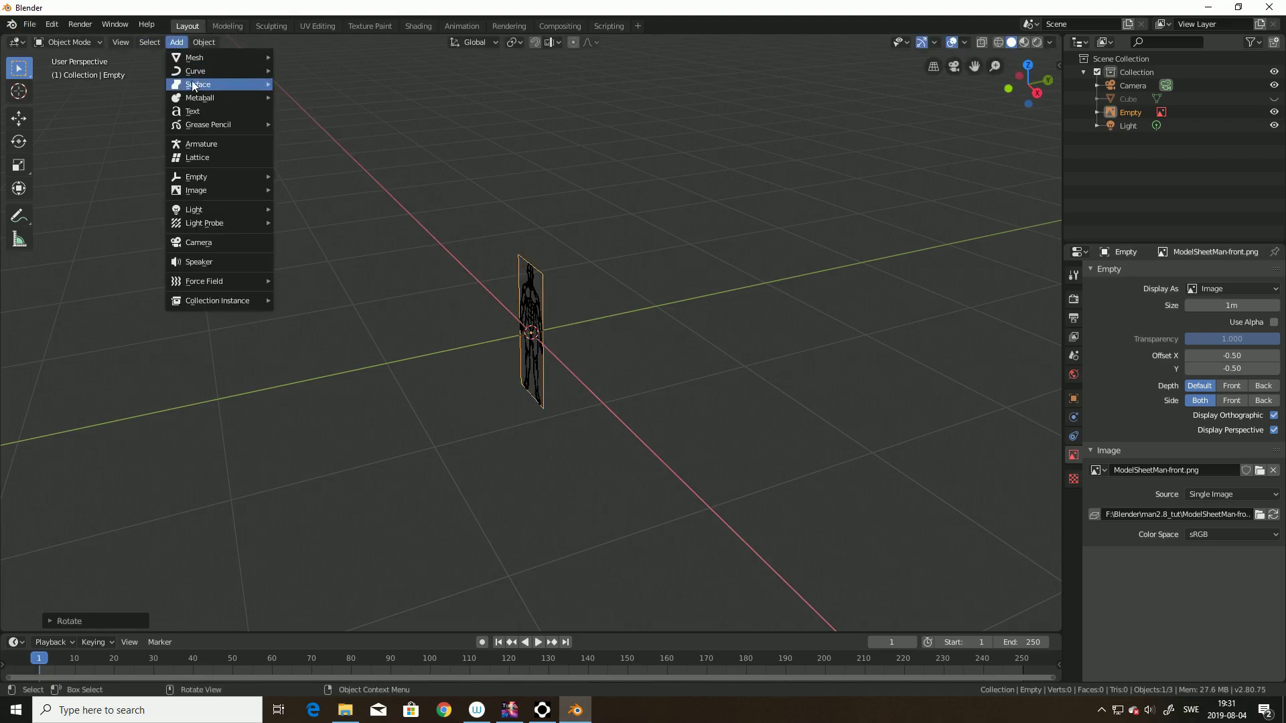
pyautogui.moveTo(219, 178)
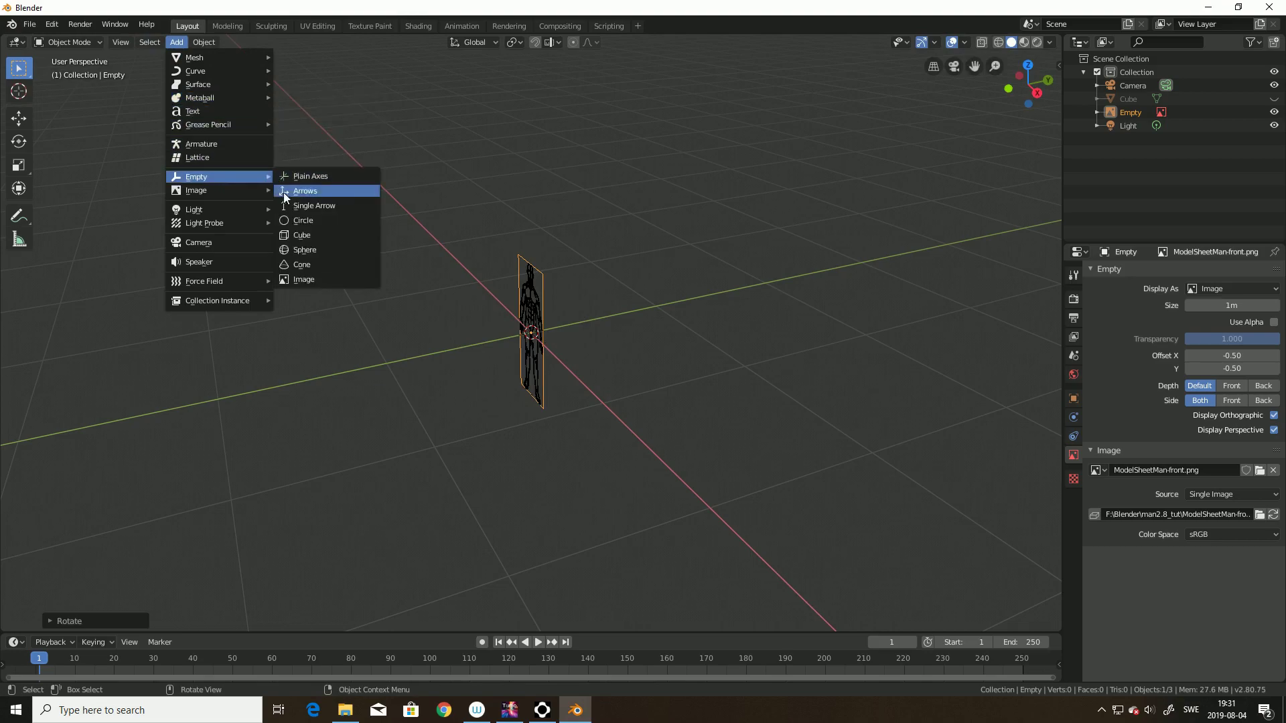
pyautogui.click(306, 280)
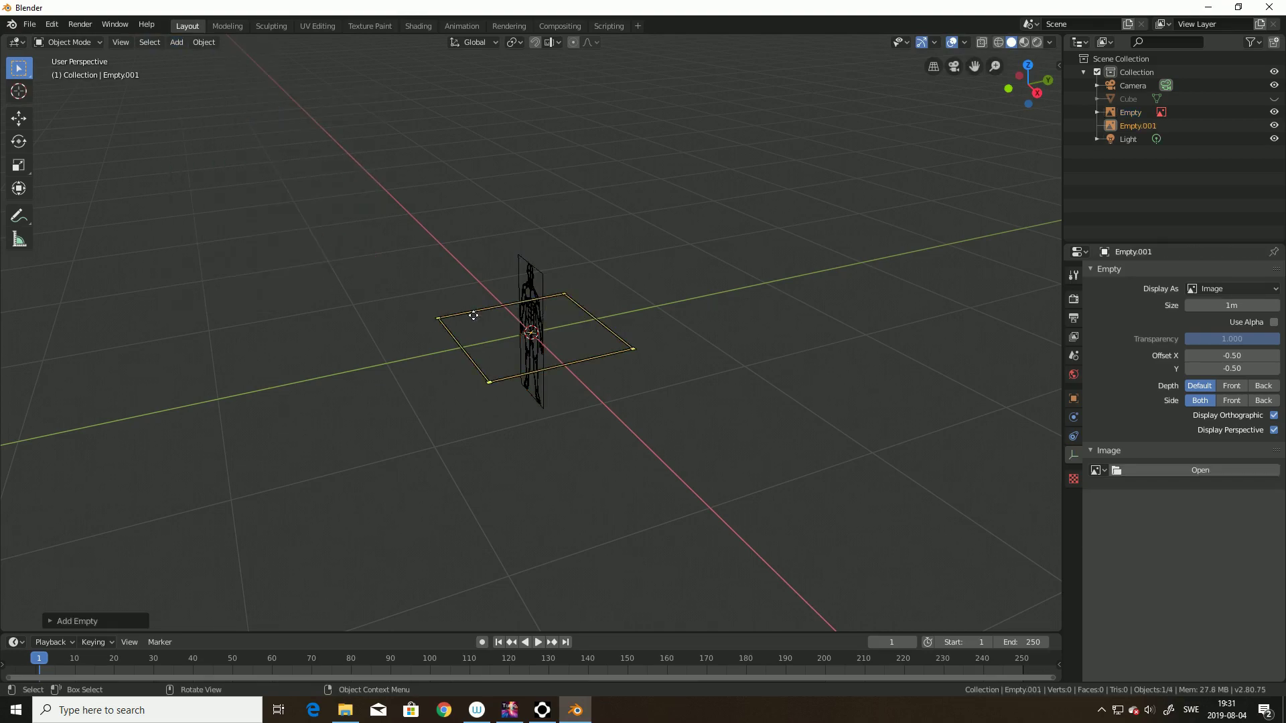
pyautogui.click(1200, 470)
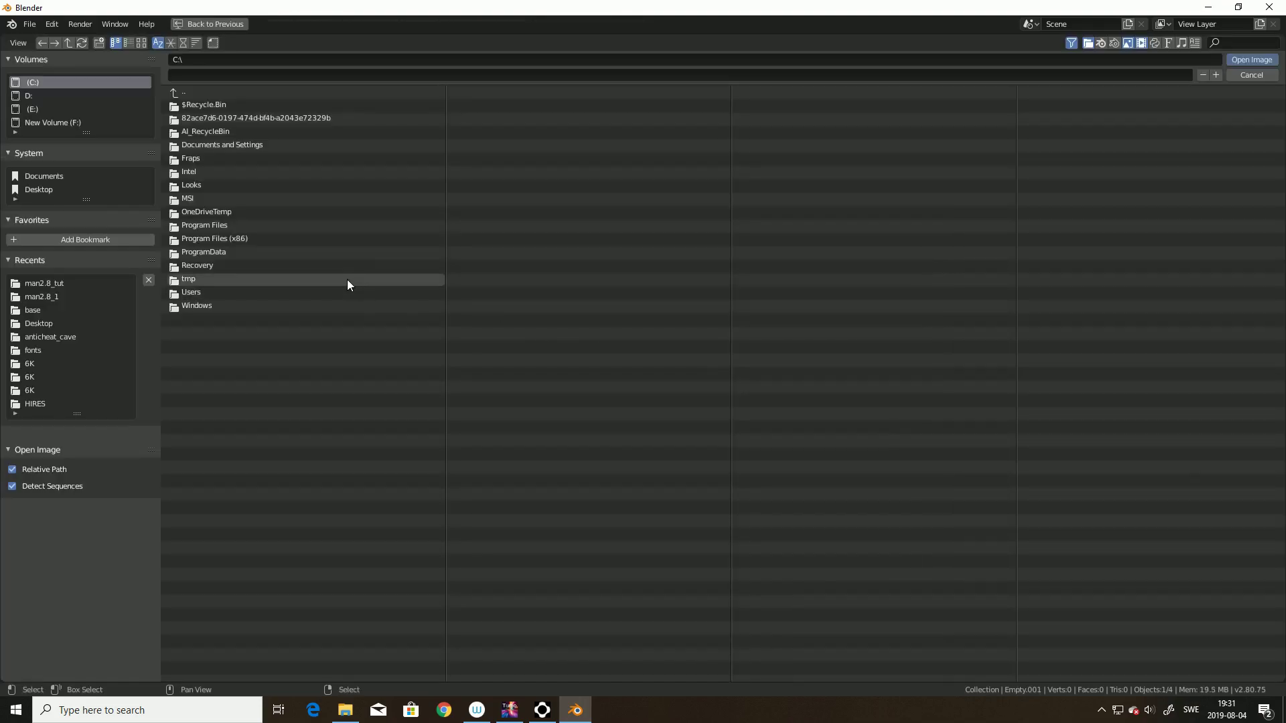
pyautogui.click(34, 120)
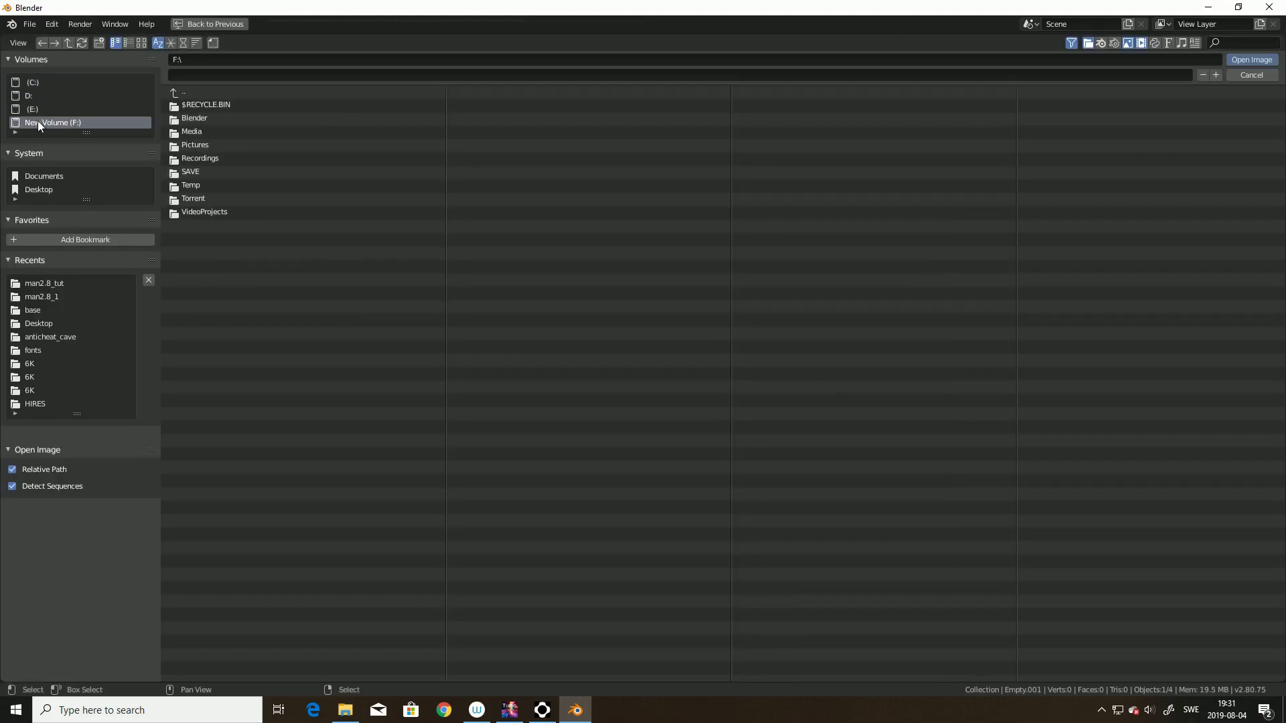
pyautogui.doubleClick(201, 120)
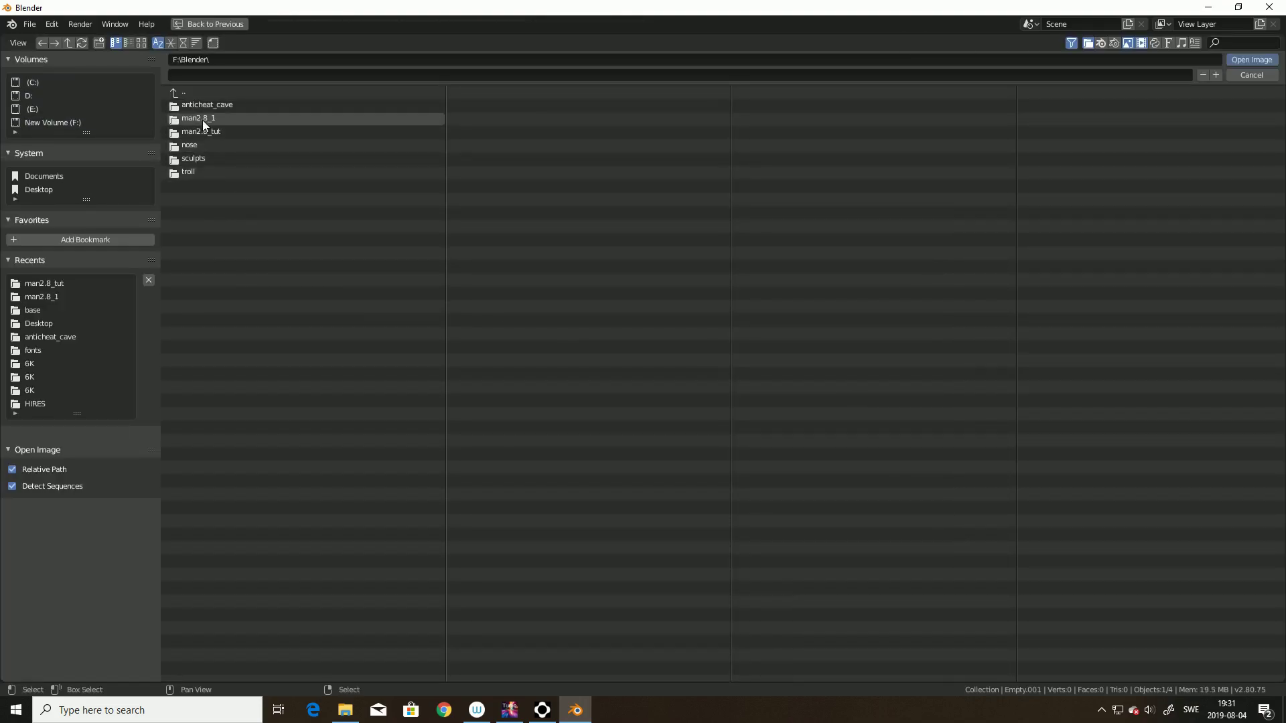
pyautogui.doubleClick(203, 130)
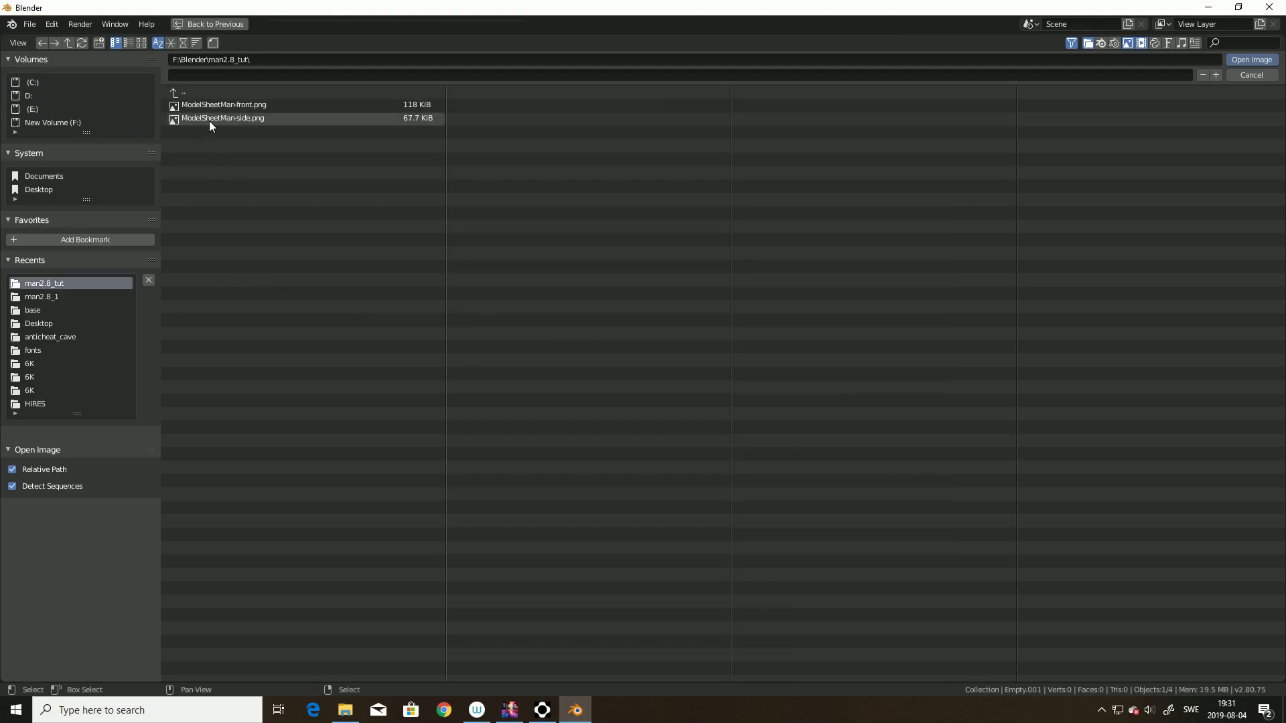
pyautogui.click(210, 120)
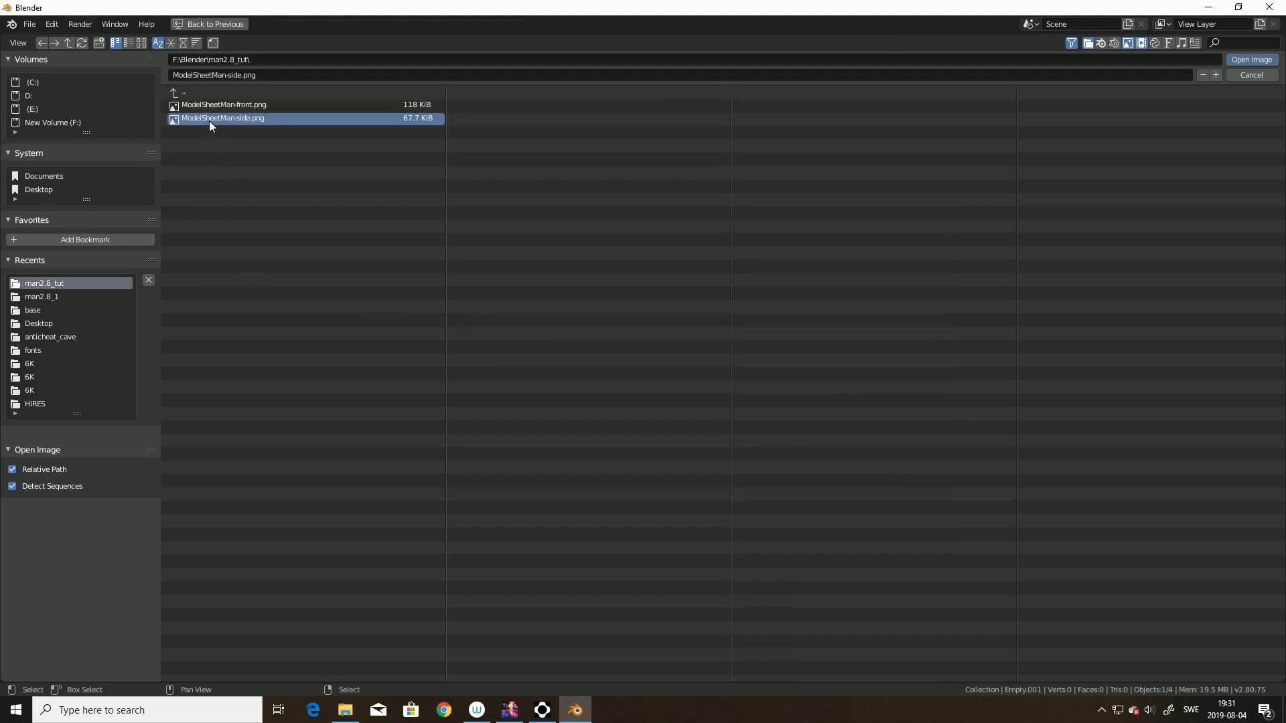
pyautogui.click(1250, 59)
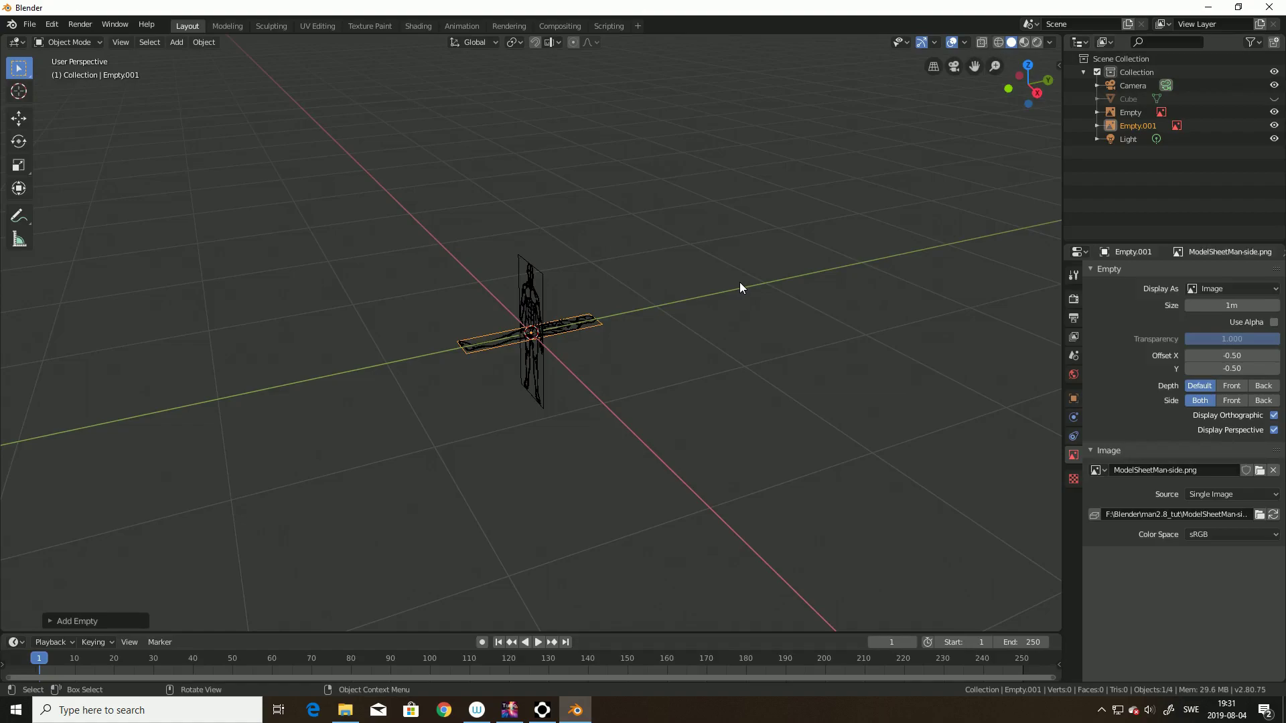
# Step: Rotate the side reference image 90° about the global X axis and 90° about the global Z axis
pyautogui.write('r')
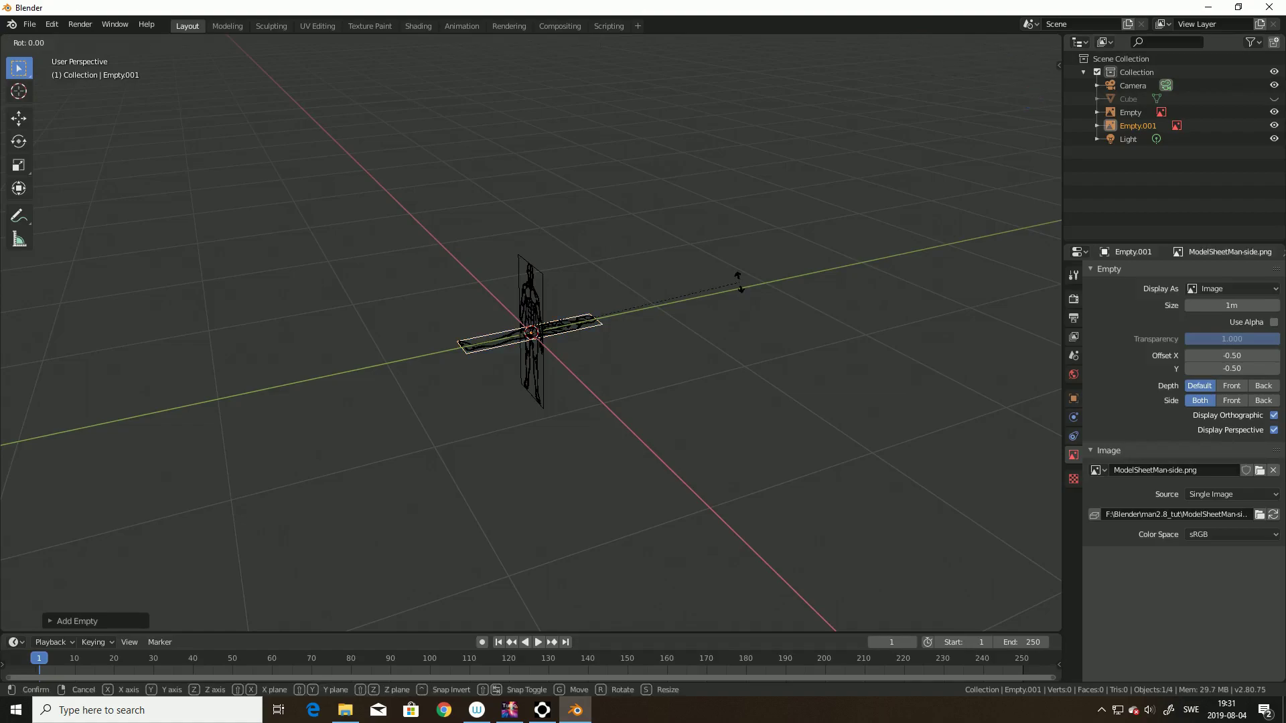
pyautogui.write('x90')
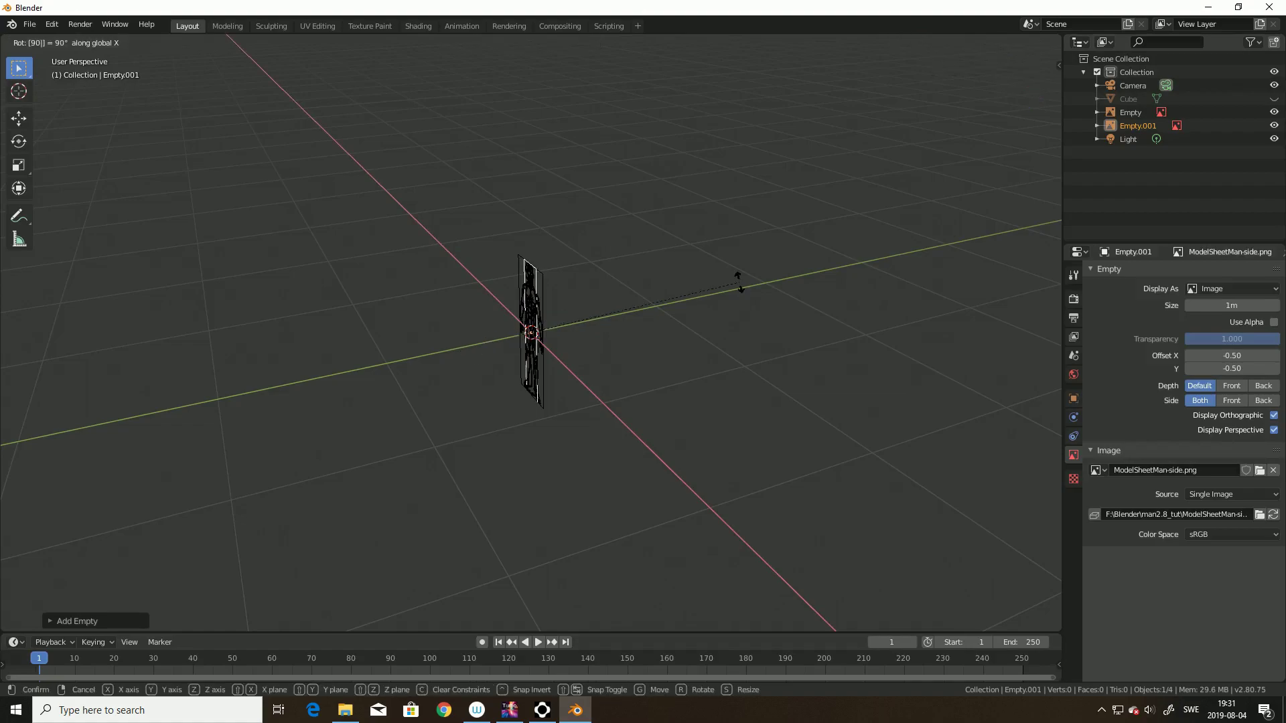
pyautogui.press('Return')
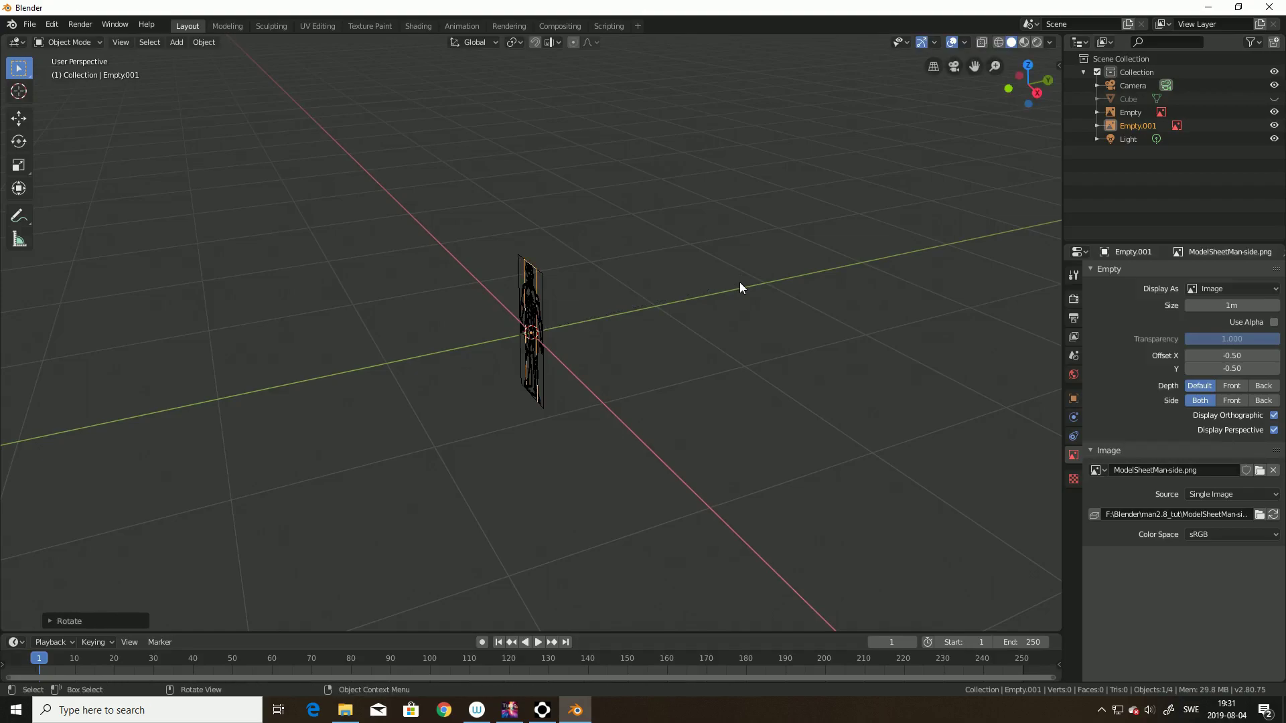
pyautogui.press('r')
pyautogui.press('z')
pyautogui.write('90')
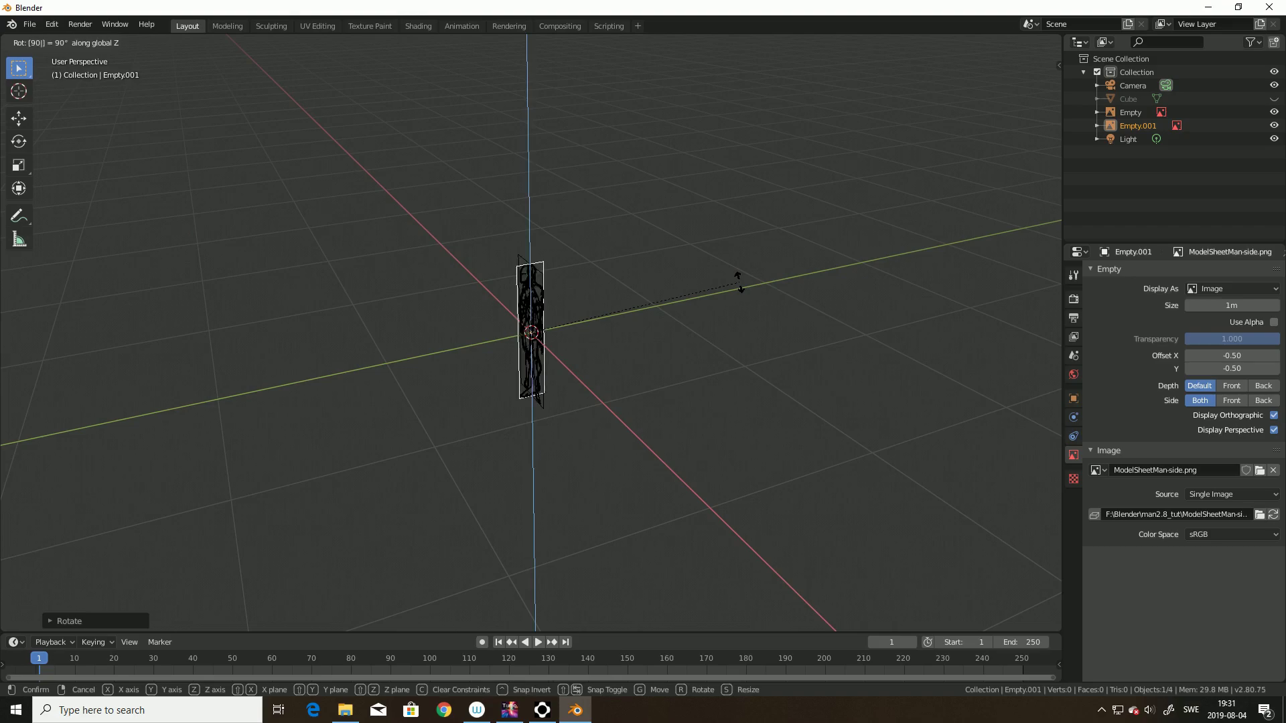
pyautogui.press('Return')
pyautogui.scroll(4, 641, 409)
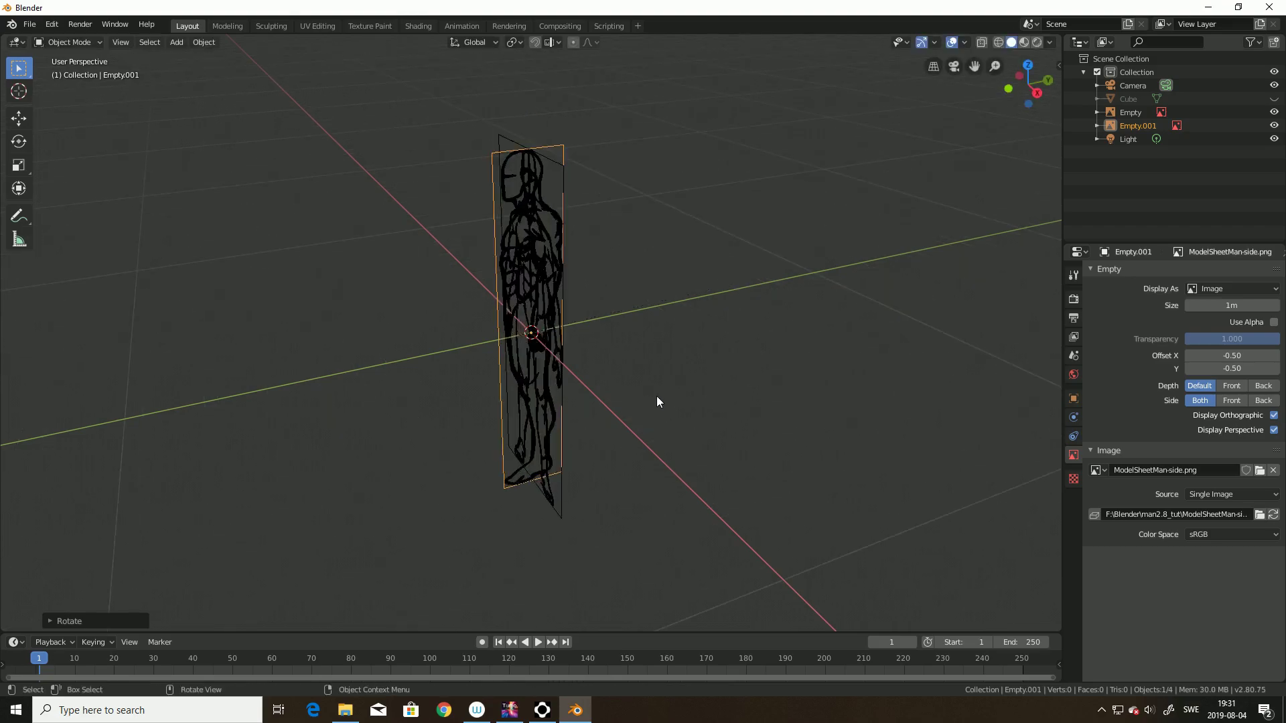
pyautogui.moveTo(661, 395); pyautogui.dragTo(738, 373, button='middle')
# Step: Switch to the front orthographic view and select both reference image empties together
pyautogui.press('KP_1')
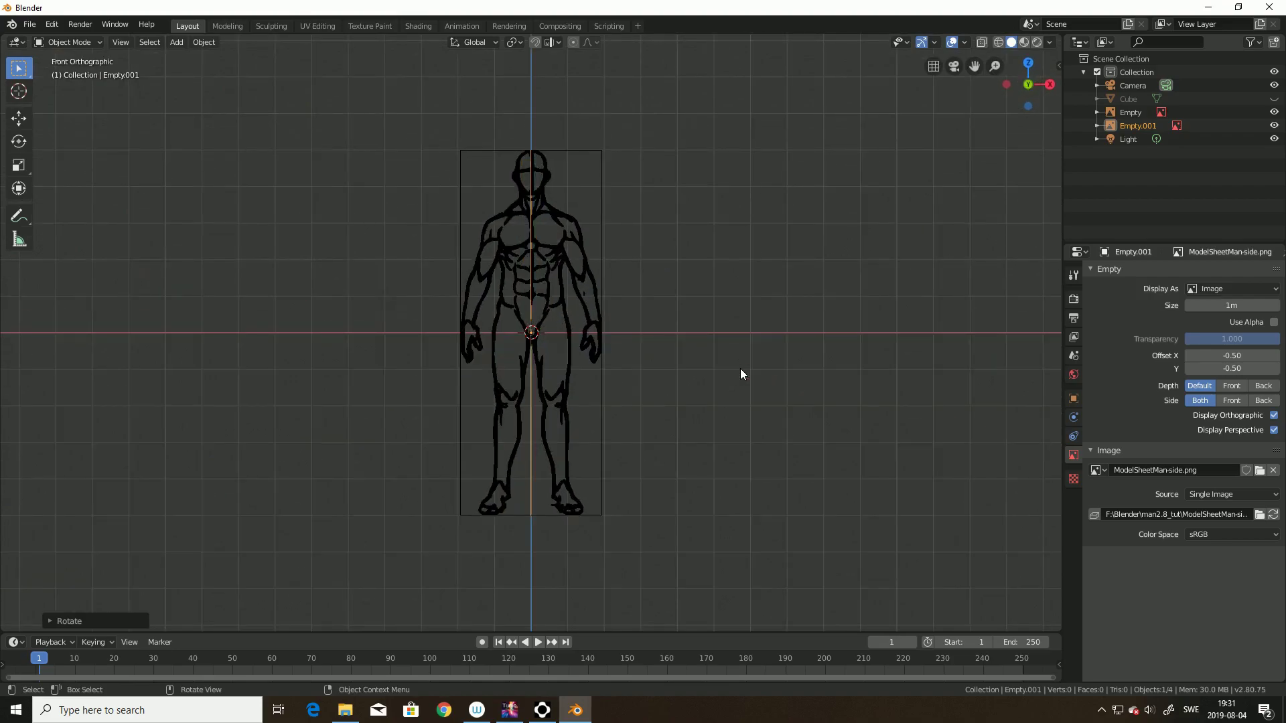
pyautogui.click(1131, 113)
pyautogui.keyDown('ctrl'); pyautogui.click(1132, 125); pyautogui.keyUp('ctrl')
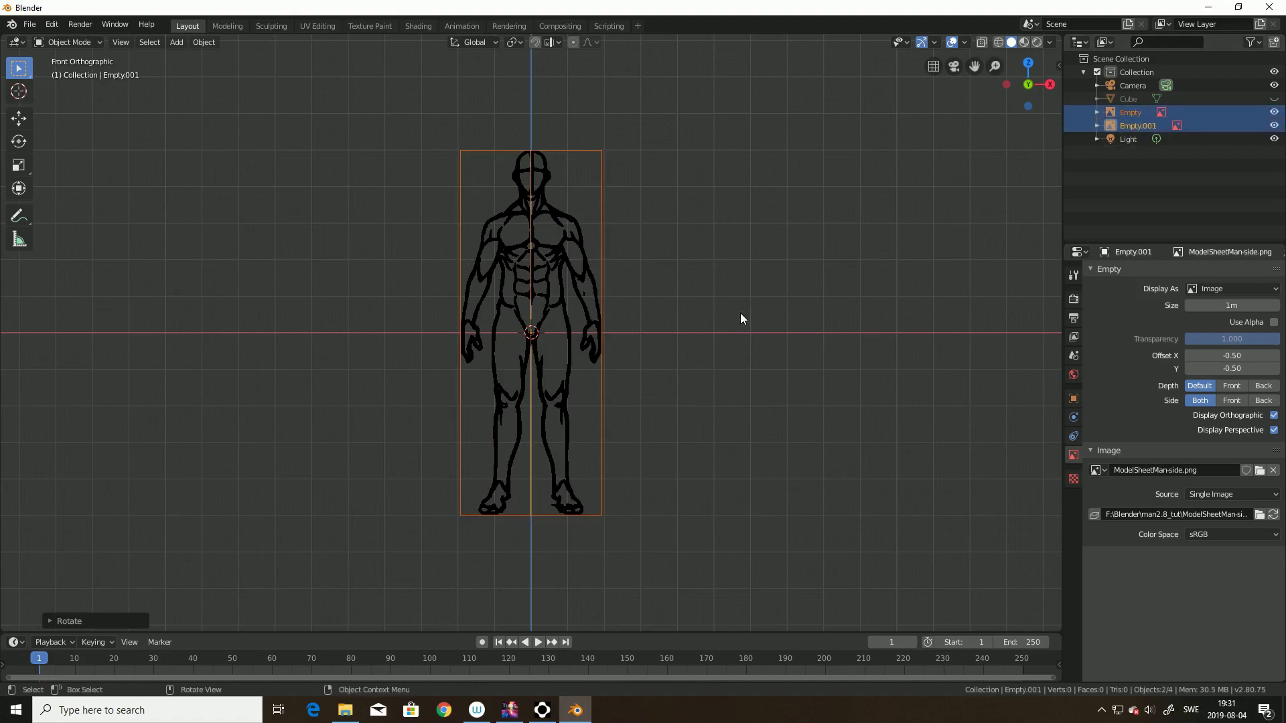
# Step: Try to move both reference images 0.9 m along the X axis, and undo the move
pyautogui.press('g')
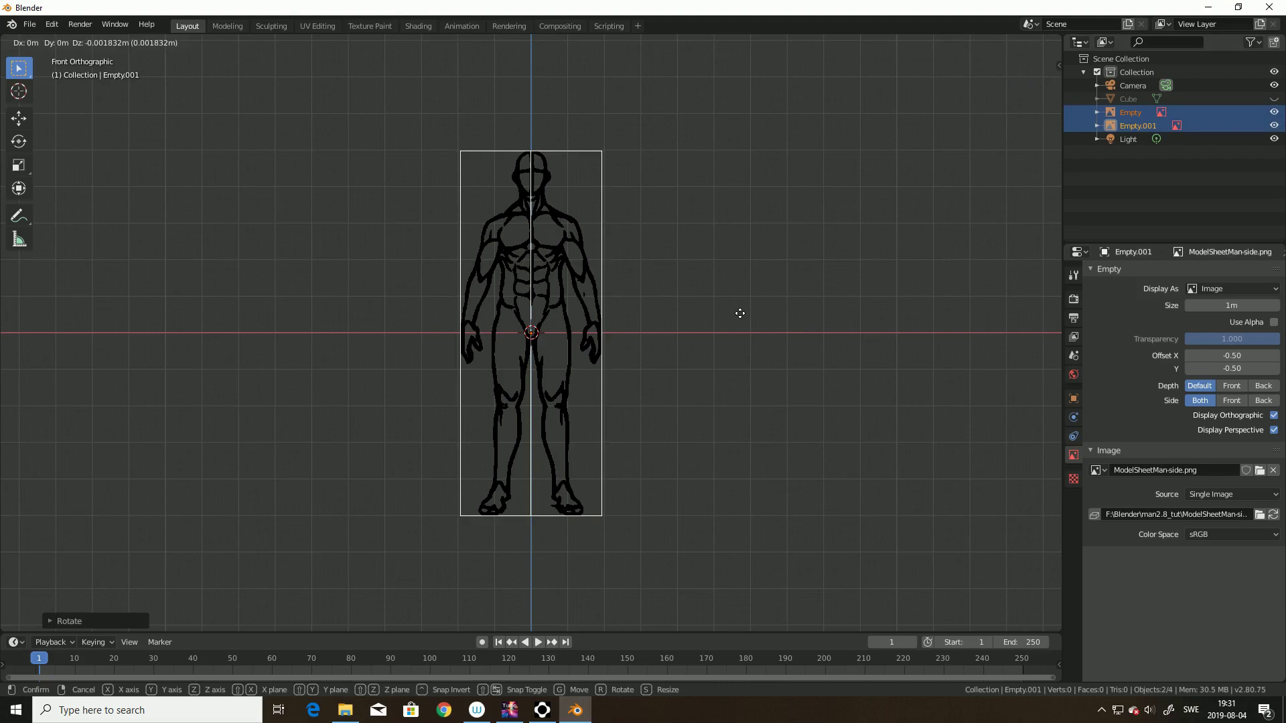
pyautogui.write('x: [0.9')
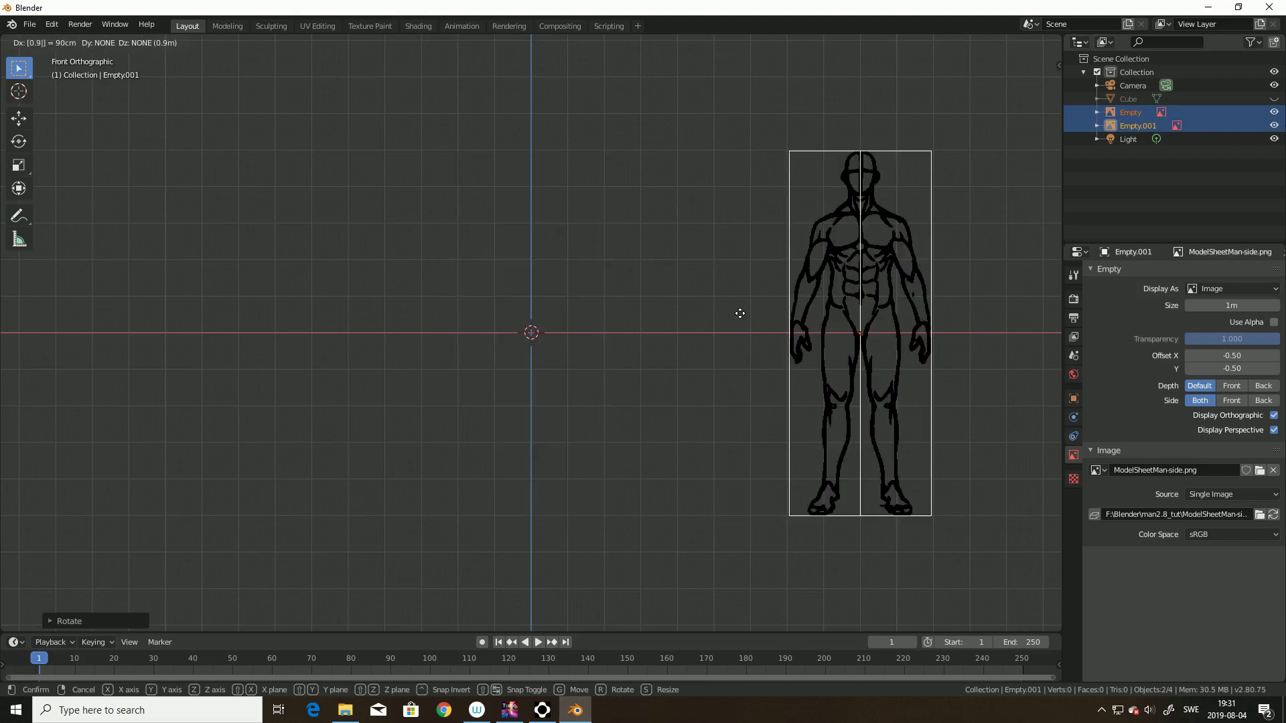
pyautogui.press('Return')
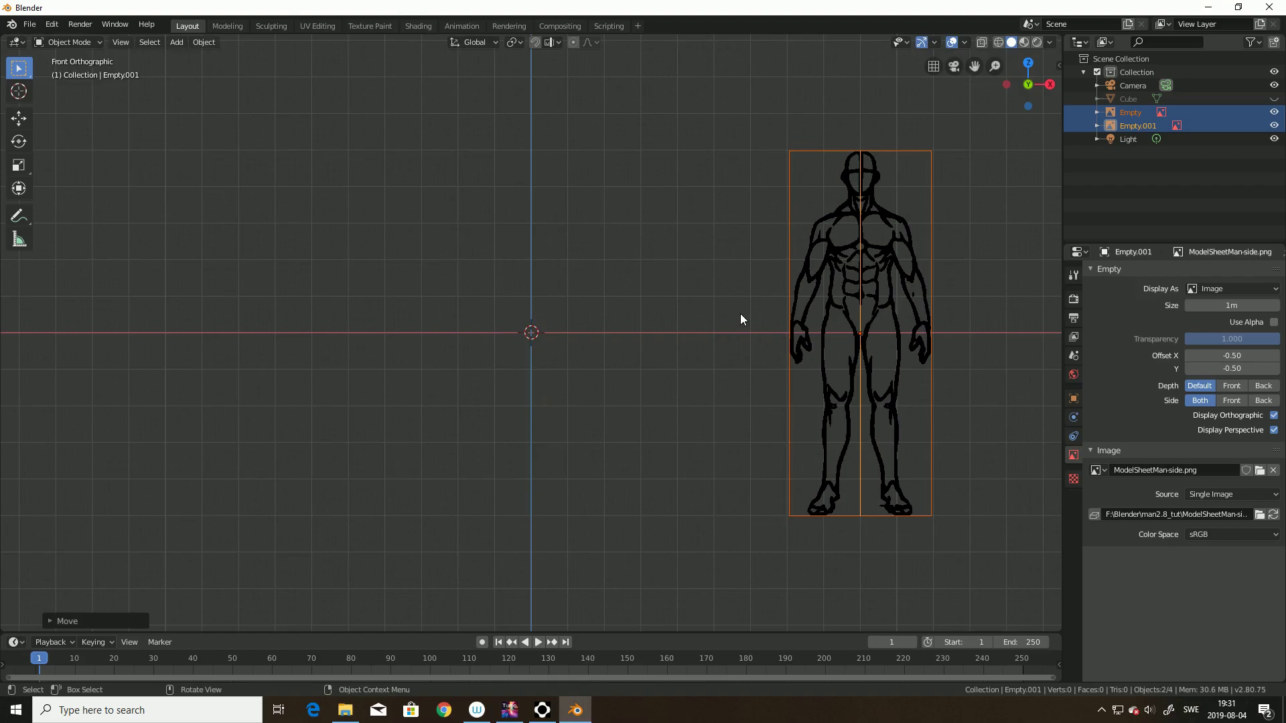
pyautogui.hotkey('ctrl', 'z')
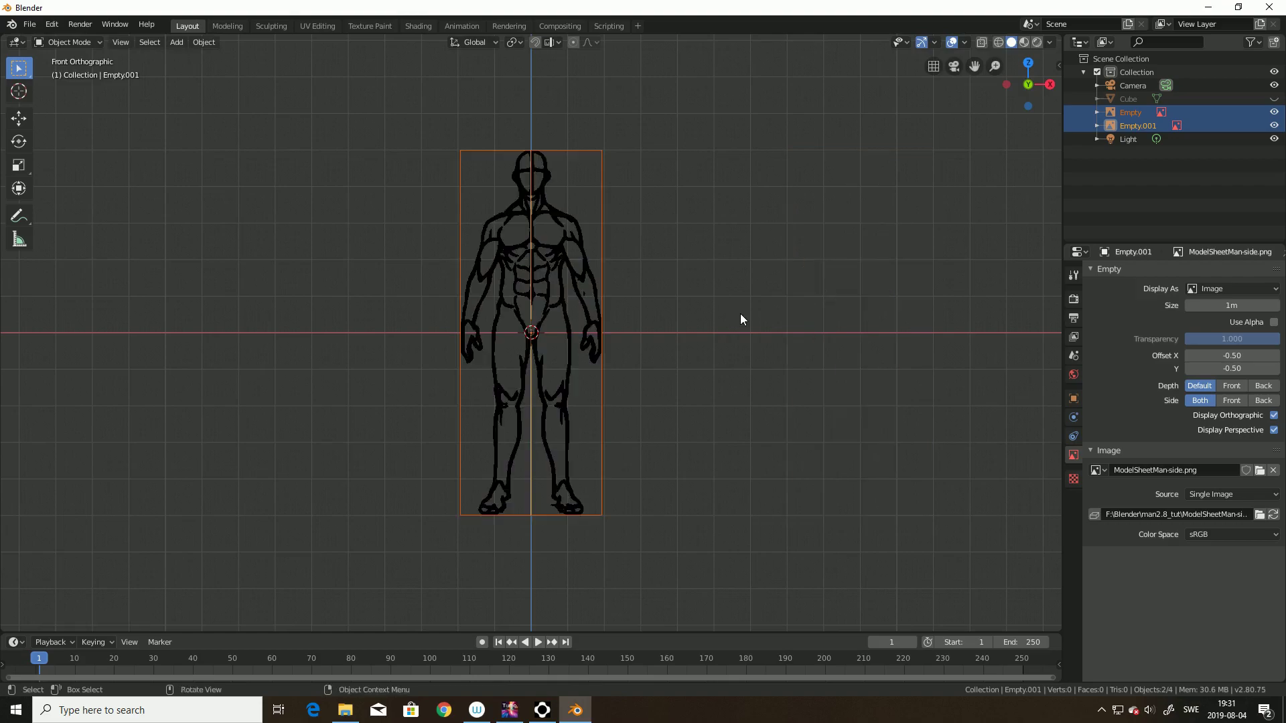
# Step: Move both reference images up 0.9 m along the global Z axis
pyautogui.press('g')
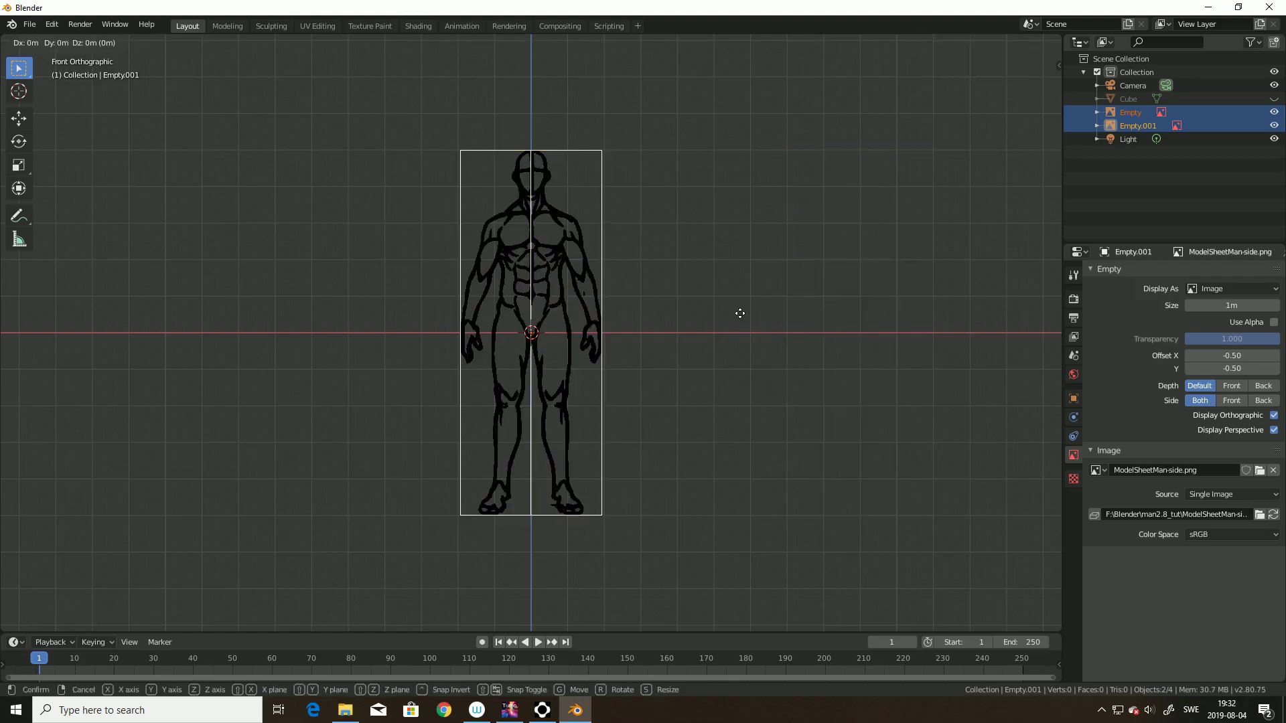
pyautogui.press('z')
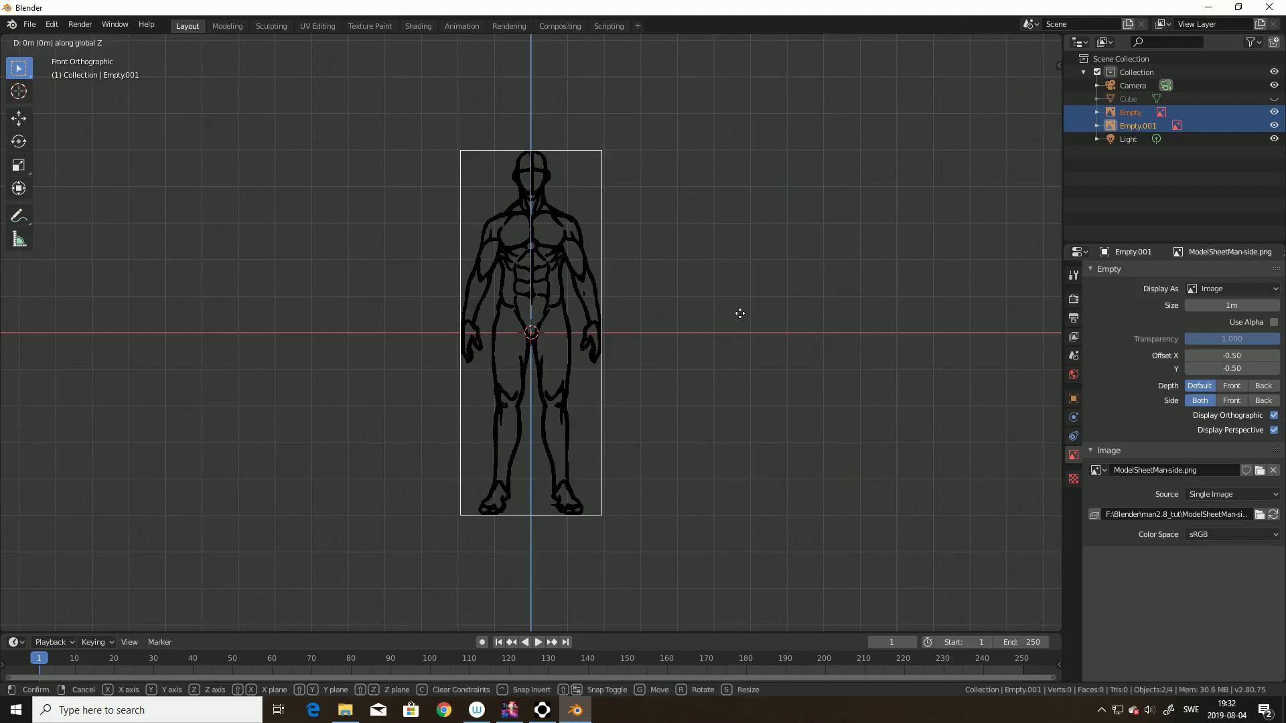
pyautogui.write('0.9')
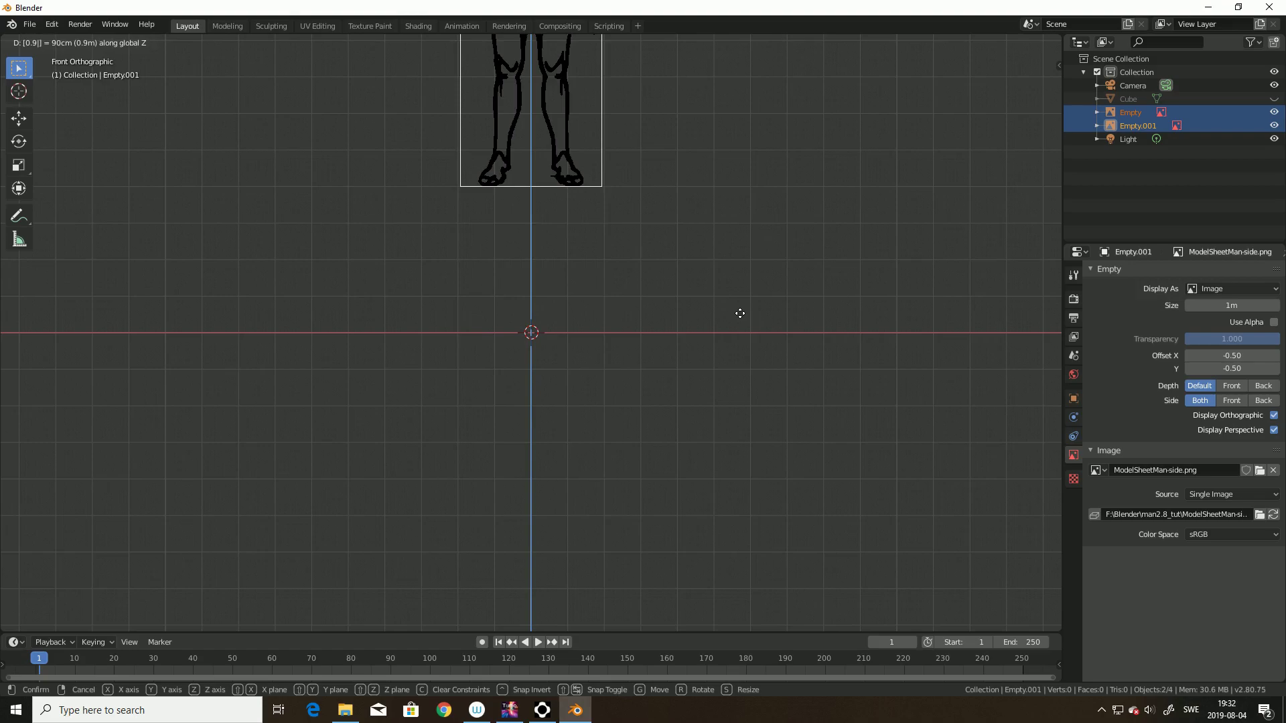
pyautogui.press('Return')
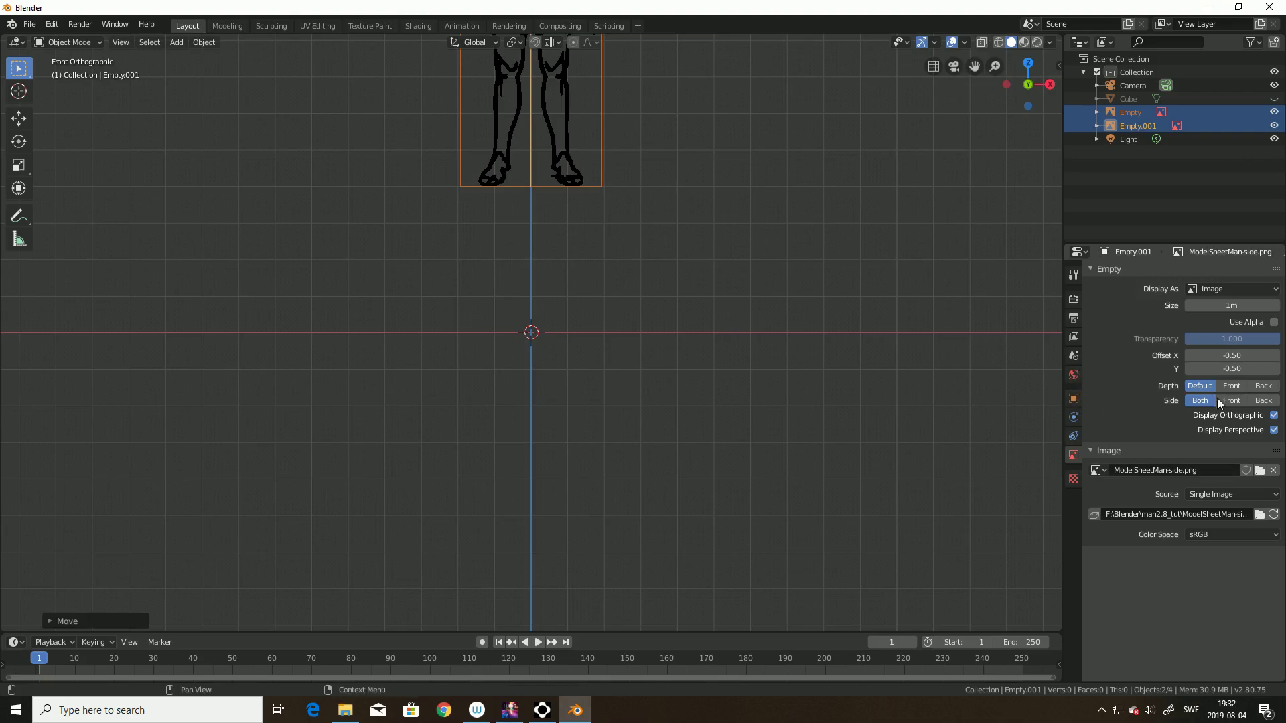
# Step: Set the side reference image's display size to 1.8 m
pyautogui.click(1247, 306)
pyautogui.press('BackSpace')
pyautogui.write('1.8')
pyautogui.press('Return')
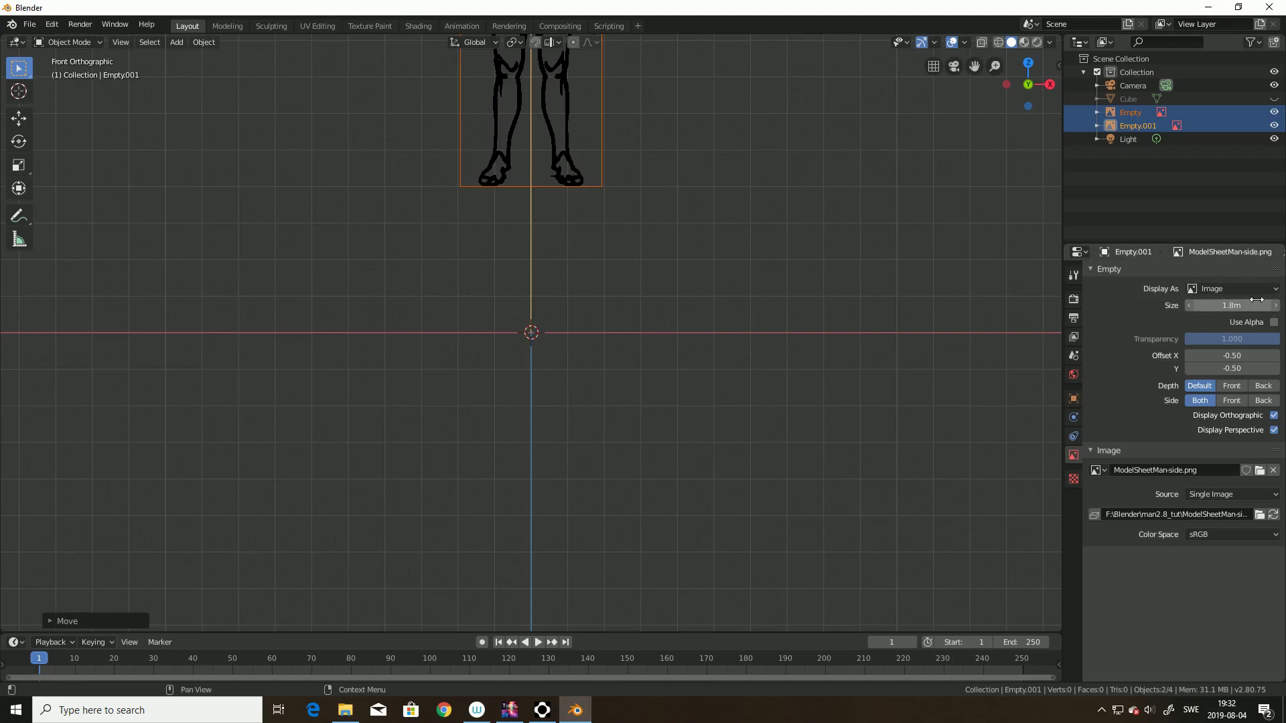
pyautogui.scroll(-3, 833, 275)
pyautogui.scroll(-1, 805, 243)
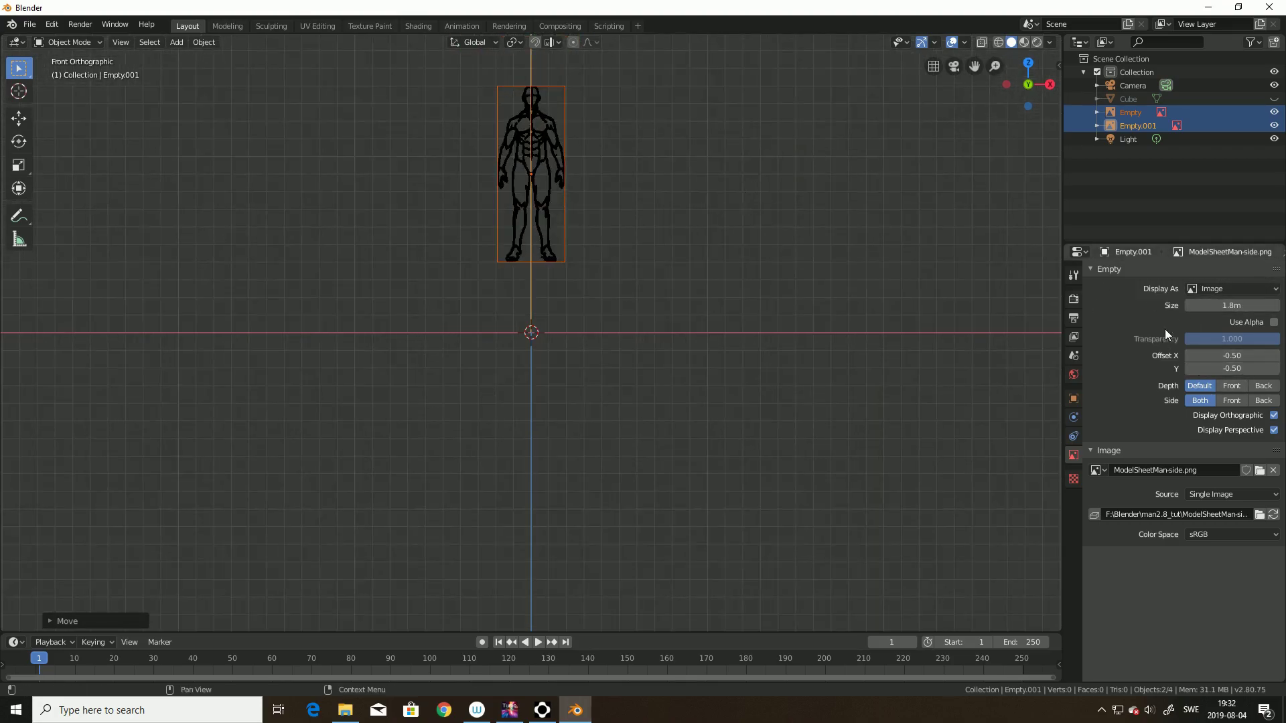
# Step: Select the front reference image alone and set its display size to 1.8 m
pyautogui.click(1139, 126)
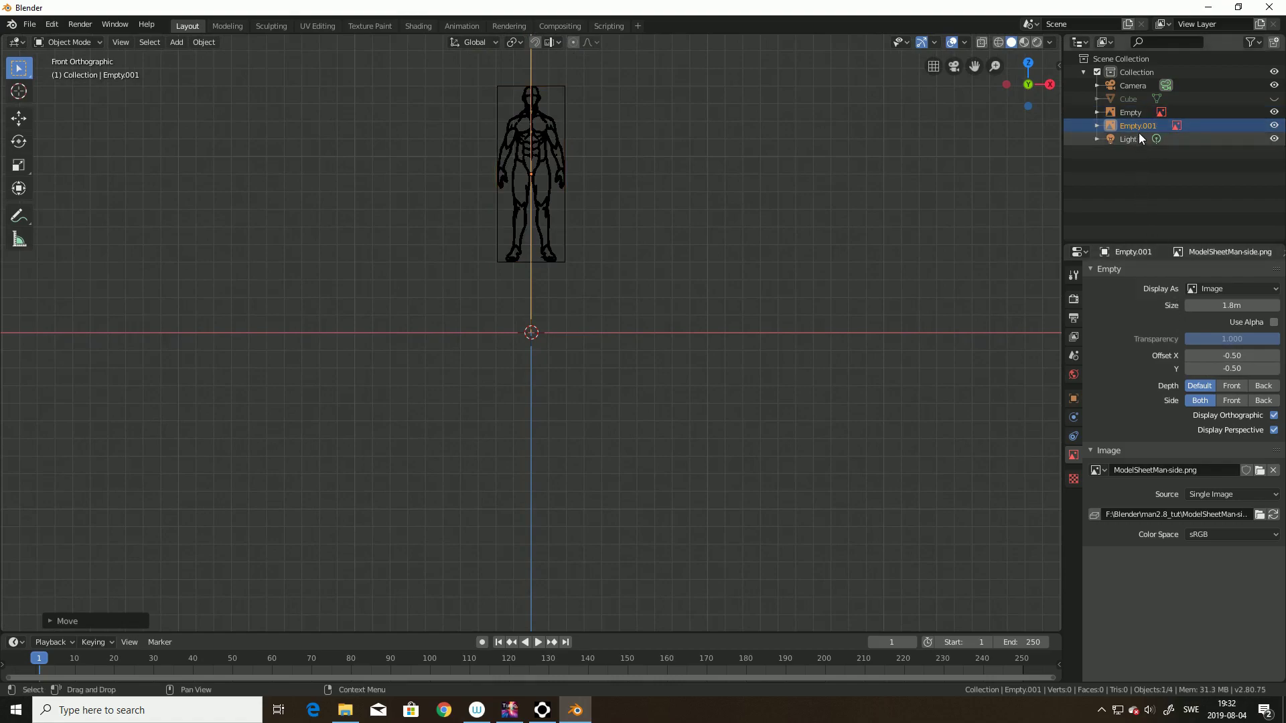
pyautogui.click(1127, 113)
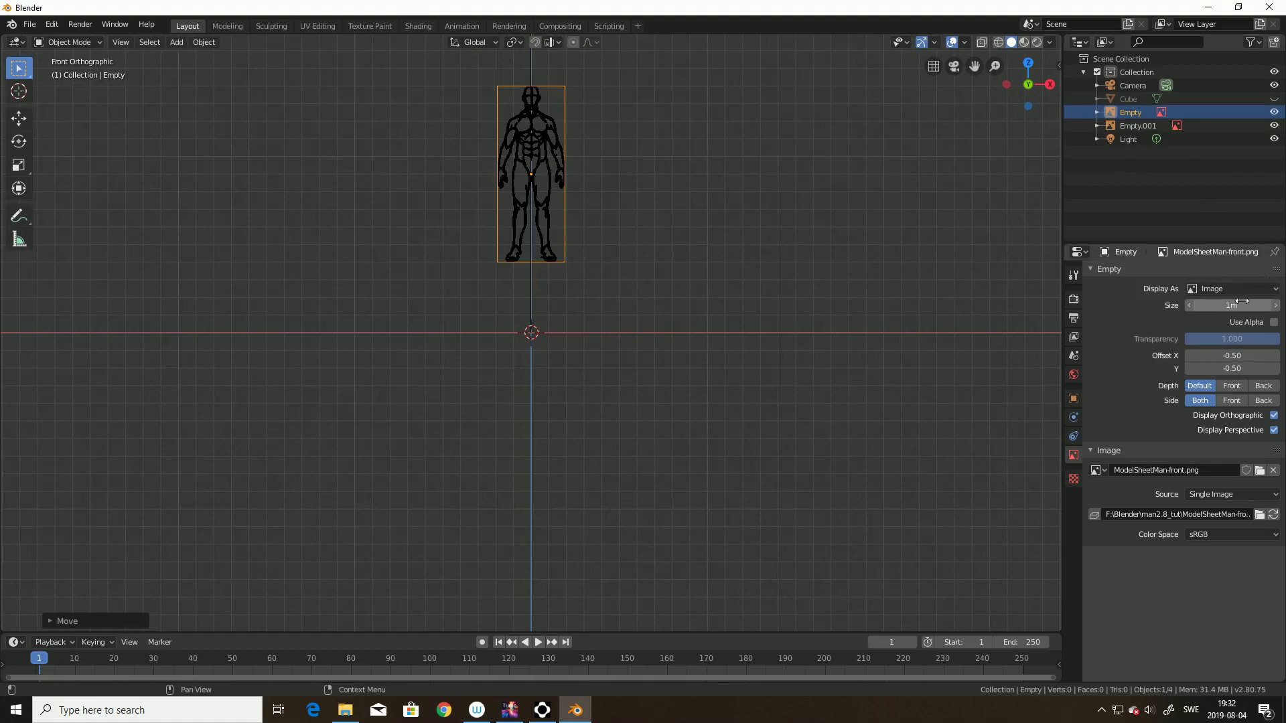
pyautogui.click(1133, 125)
pyautogui.click(1132, 113)
pyautogui.click(1243, 306)
pyautogui.write('1.8')
pyautogui.press('Return')
pyautogui.scroll(1, 916, 253)
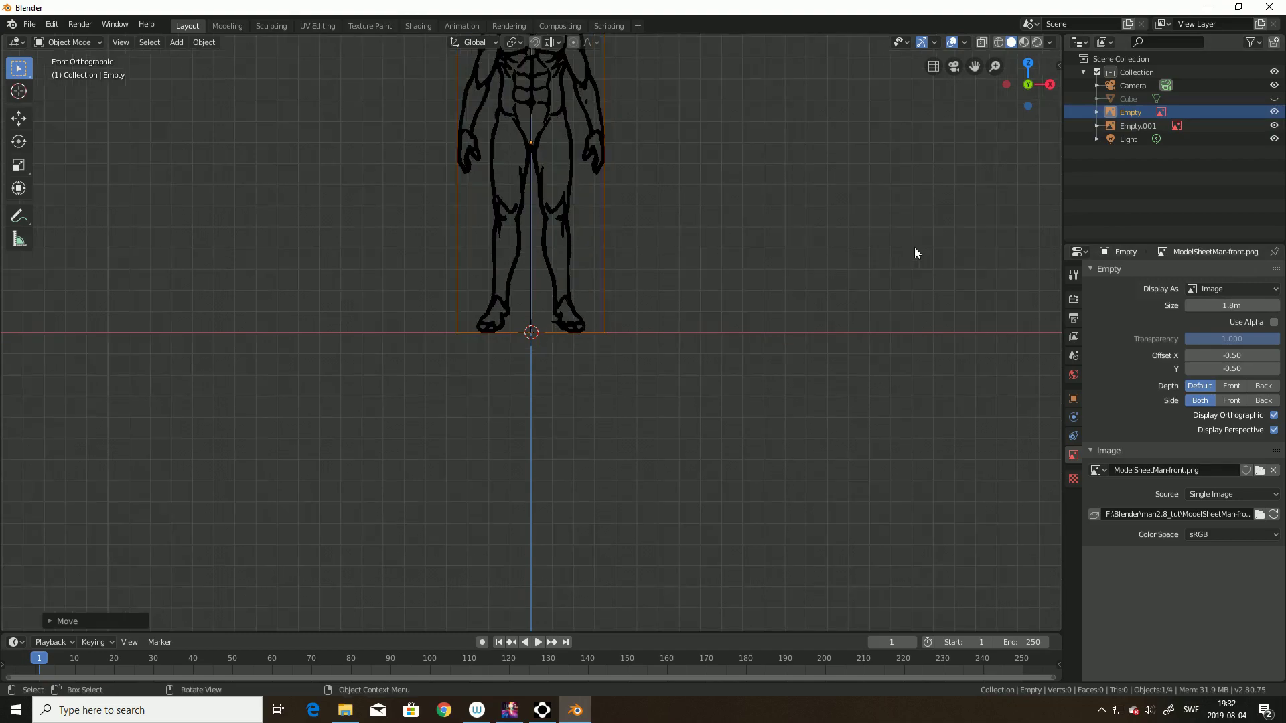
pyautogui.moveTo(930, 252); pyautogui.dragTo(928, 308, button='middle')
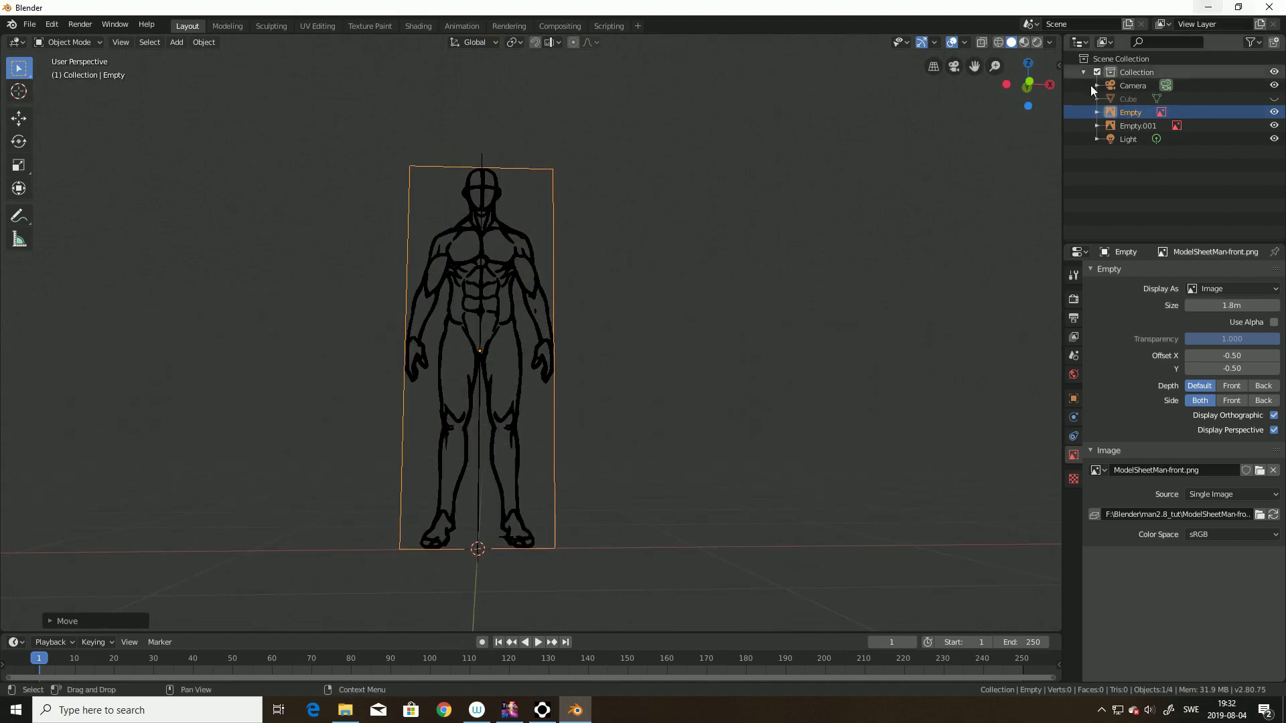
# Step: Unhide the default cube and make it the selected object in the front view
pyautogui.press('KP_1')
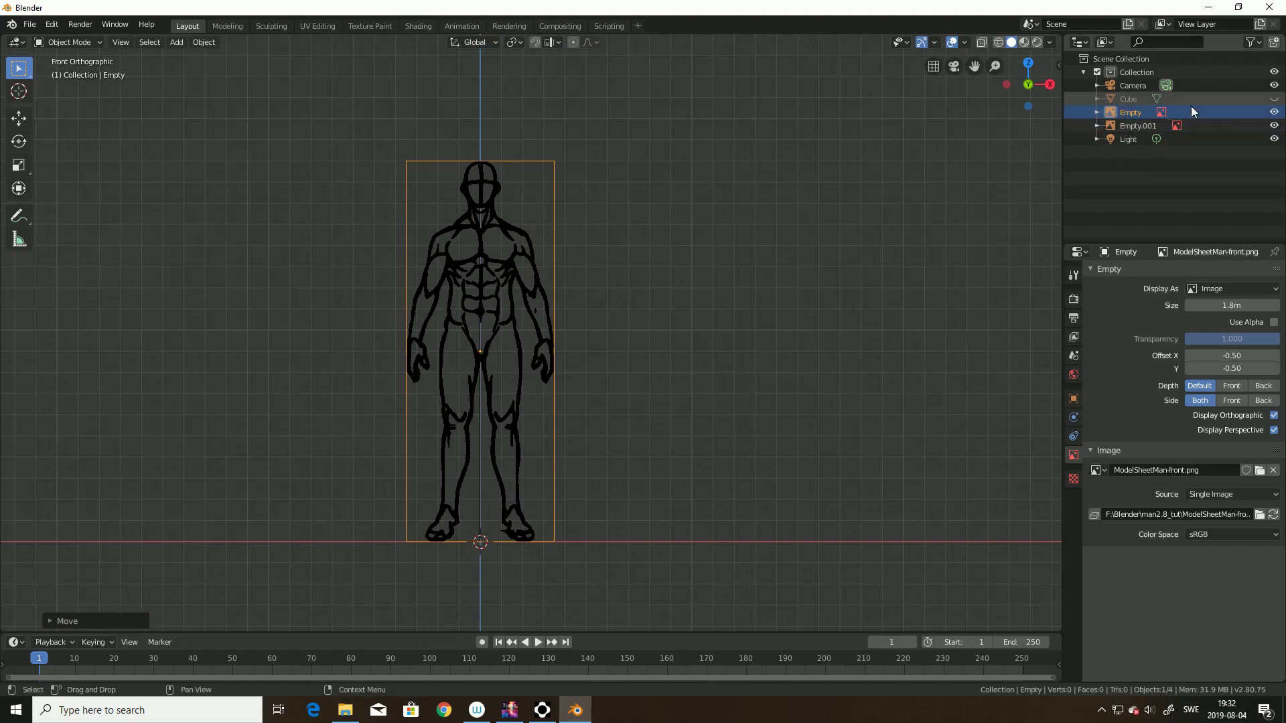
pyautogui.click(1273, 98)
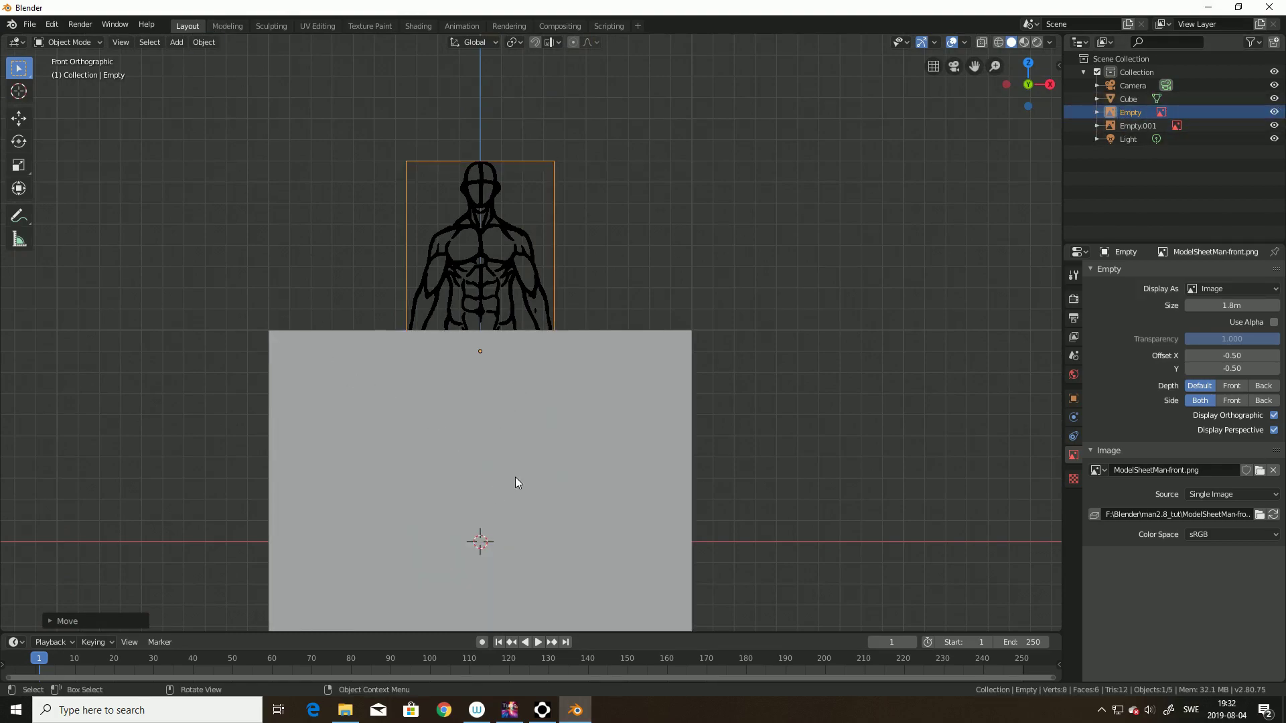
pyautogui.hotkey('alt', 'z')
pyautogui.hotkey('alt', 'z')
pyautogui.click(1130, 99)
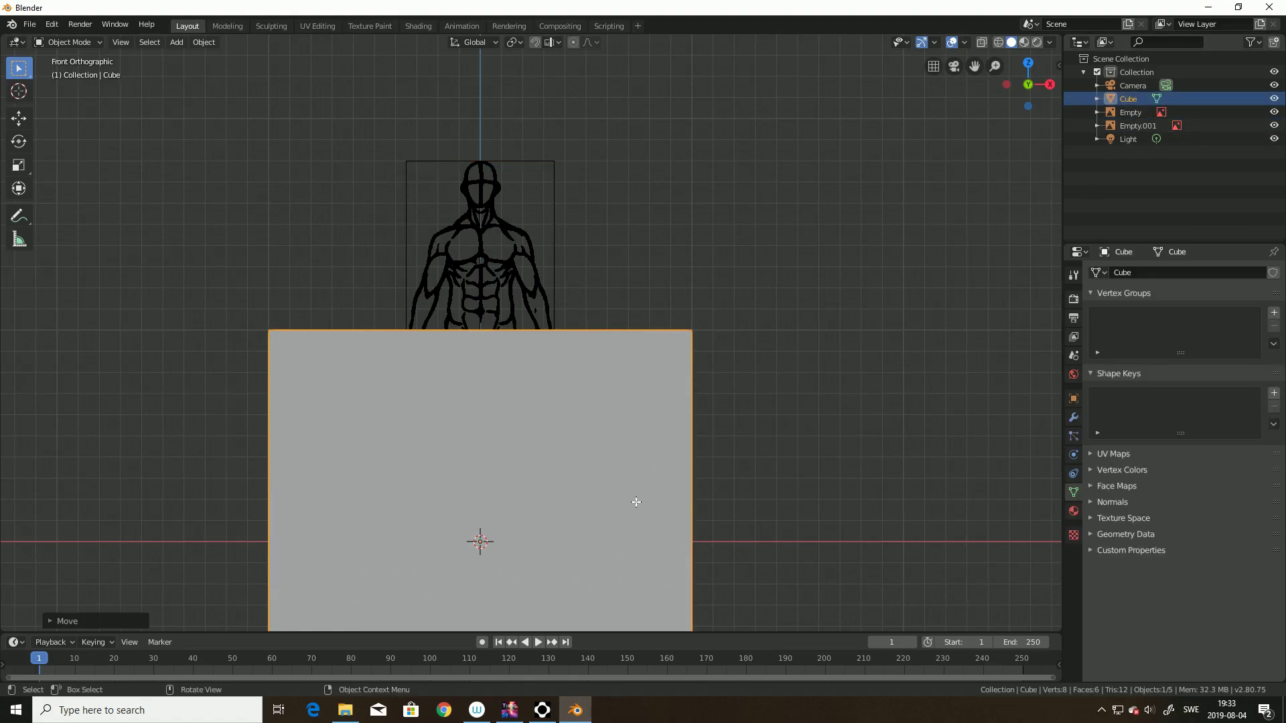
# Step: Enter Edit Mode on the cube and merge all its vertices at the center
pyautogui.press('Tab')
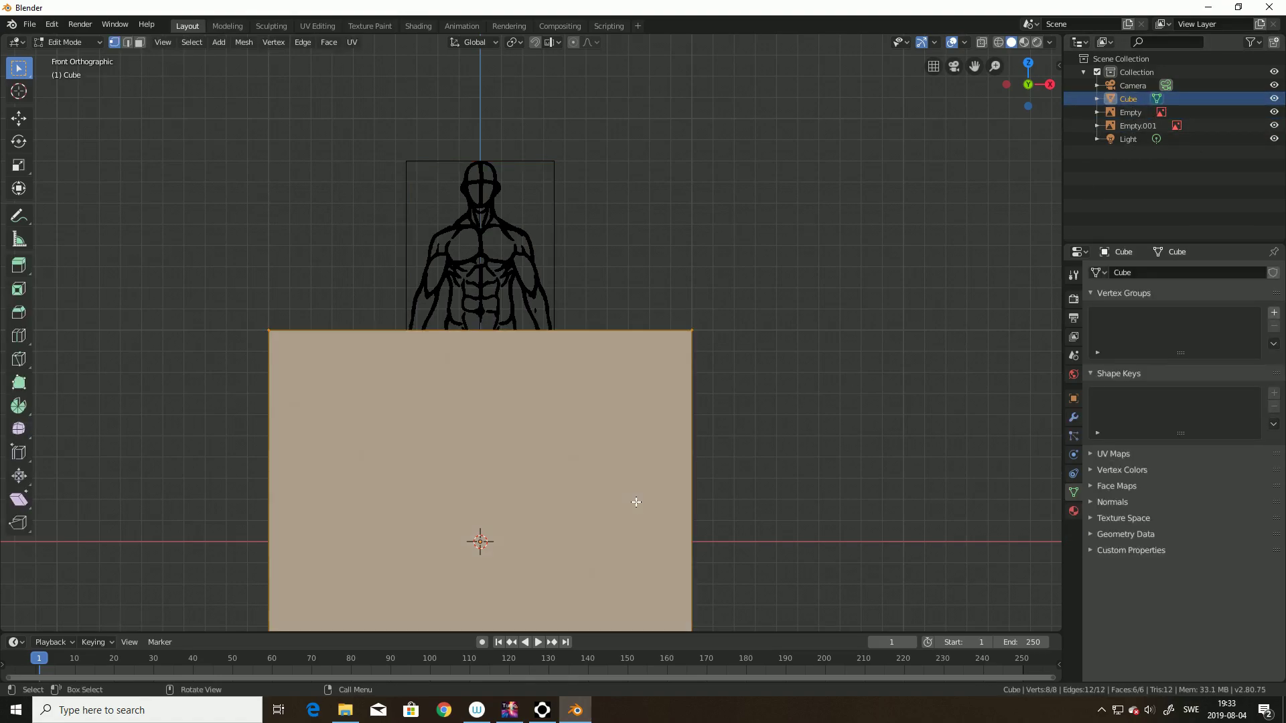
pyautogui.rightClick(636, 502)
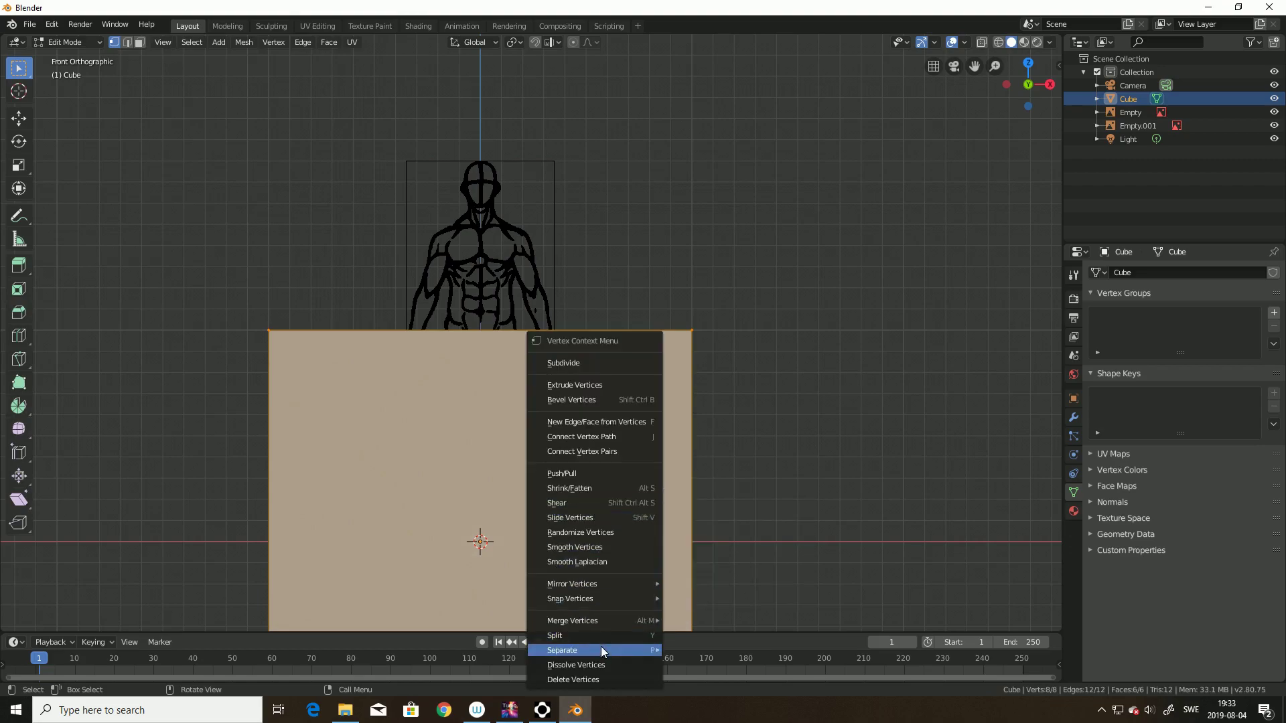
pyautogui.moveTo(601, 649)
pyautogui.moveTo(603, 623)
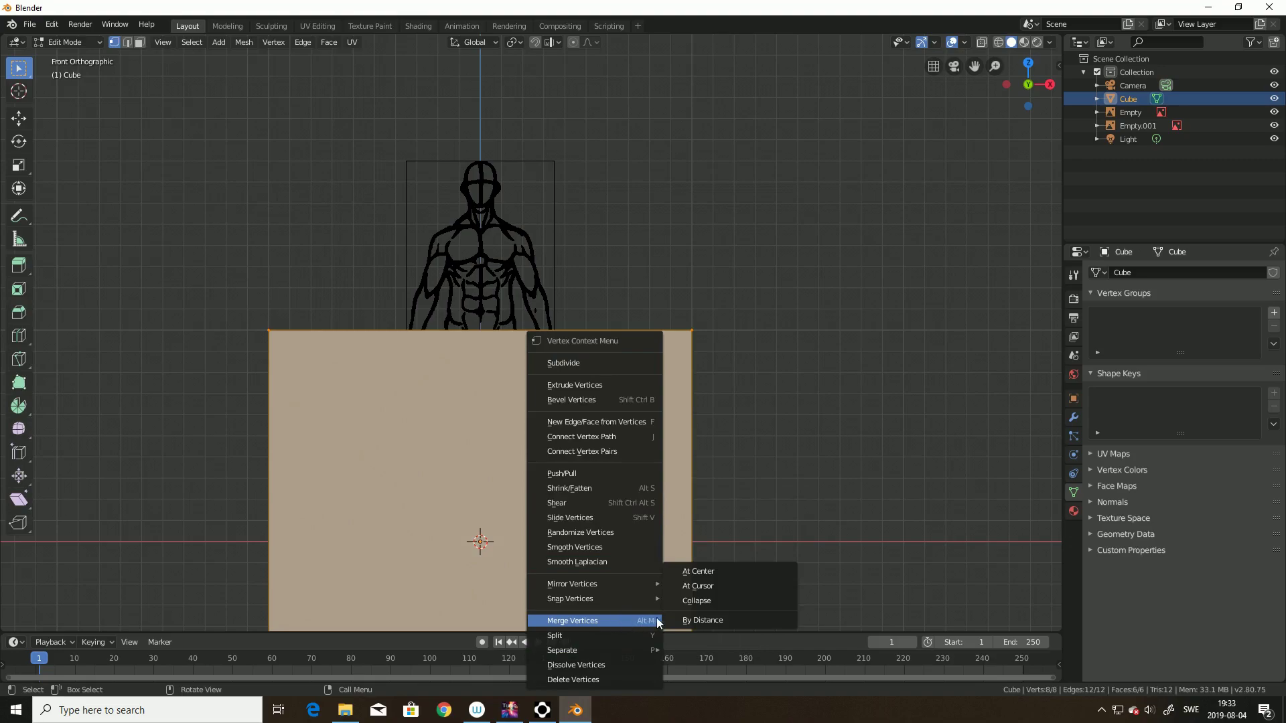
pyautogui.click(709, 569)
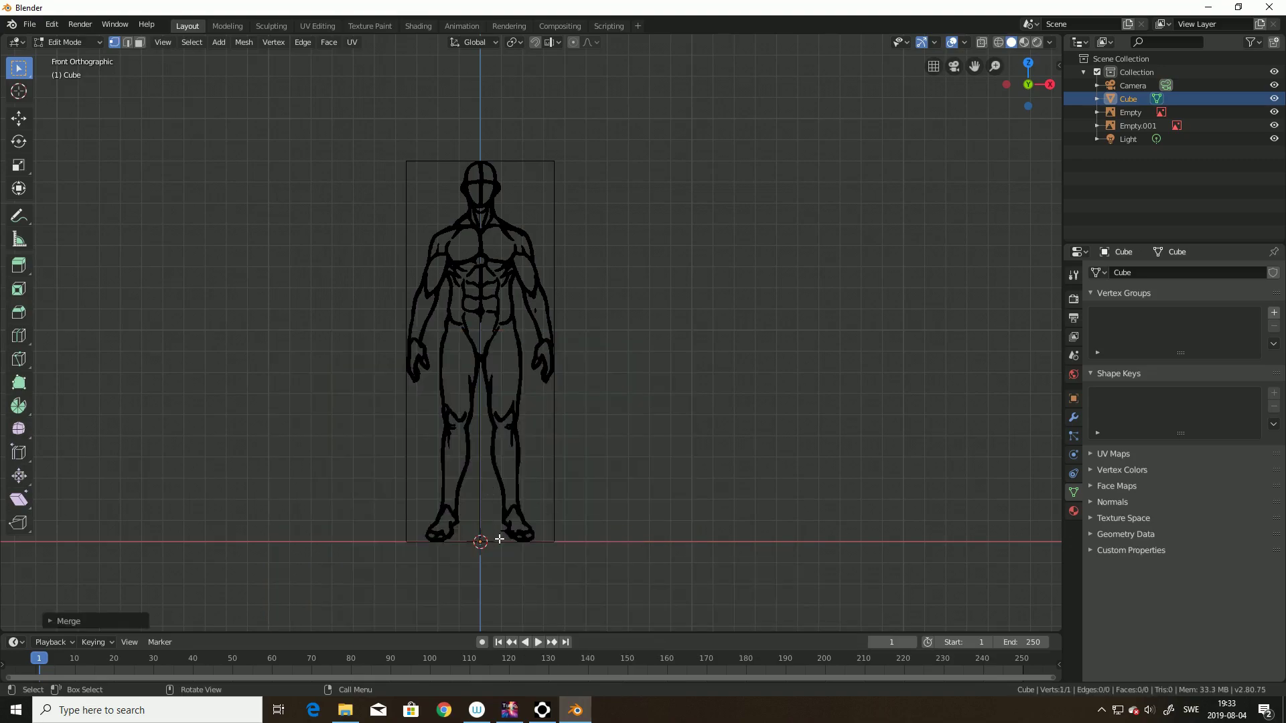
# Step: Move the merged vertex about 1.035 m up the global Z axis to the figure's lower abdomen
pyautogui.press('g')
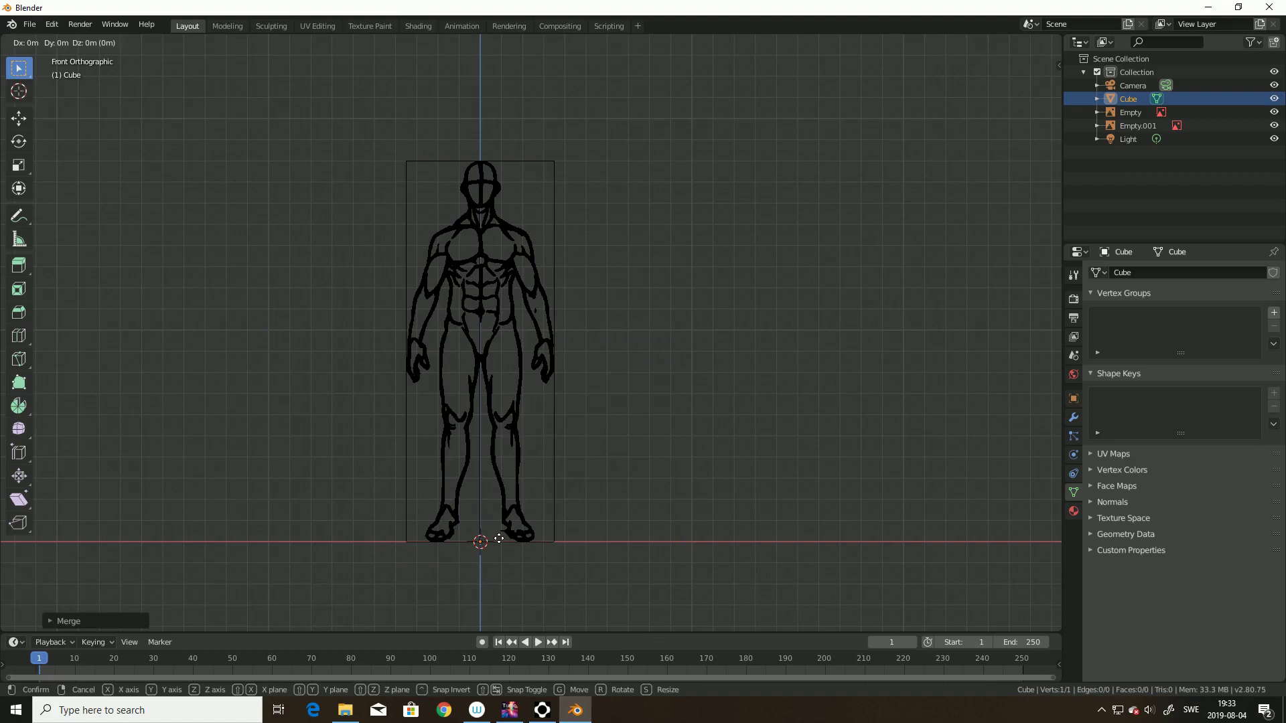
pyautogui.press('z')
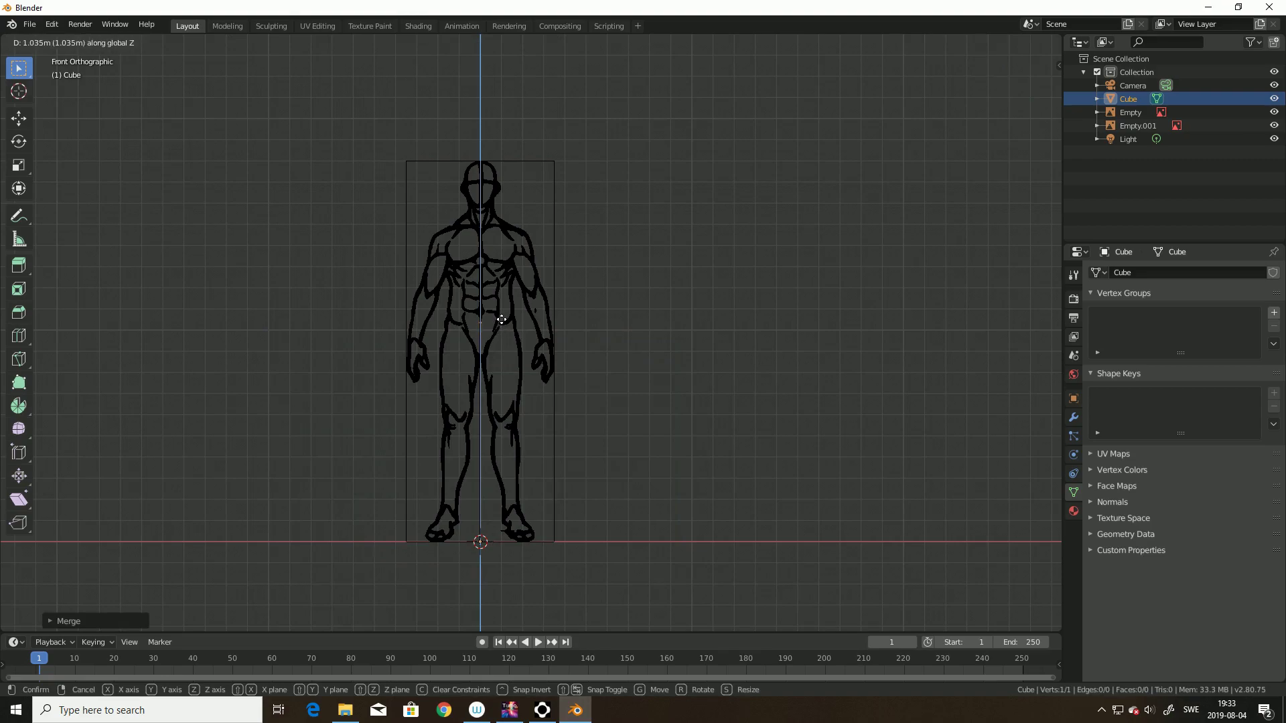
pyautogui.click(502, 320)
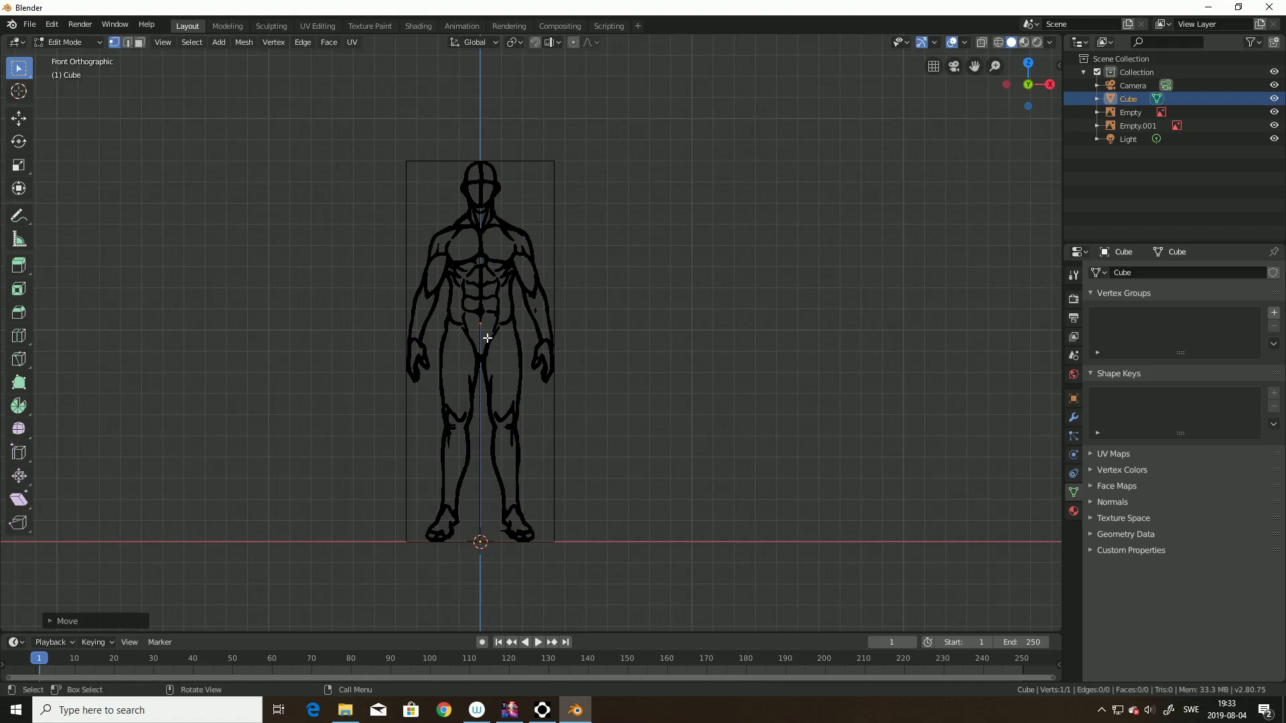
# Step: Add a Skin modifier and a Subdivision Surface modifier to the cube's single vertex
pyautogui.scroll(1, 493, 339)
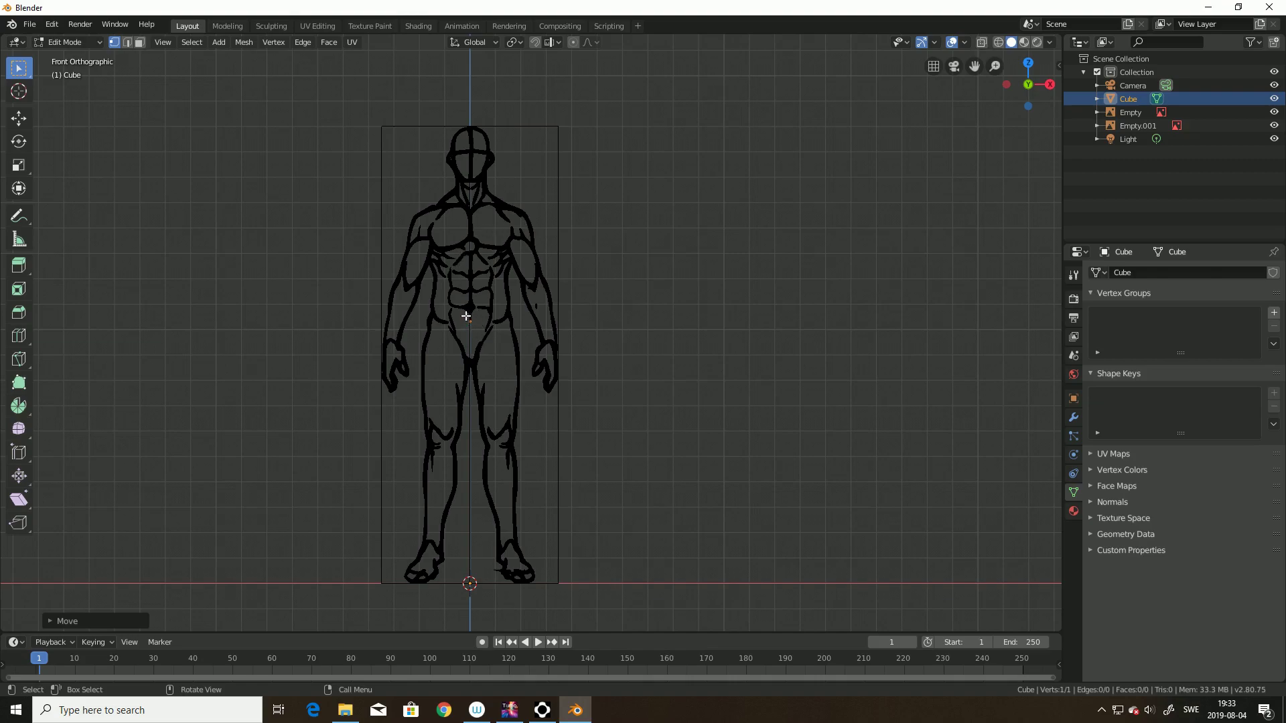
pyautogui.click(471, 323)
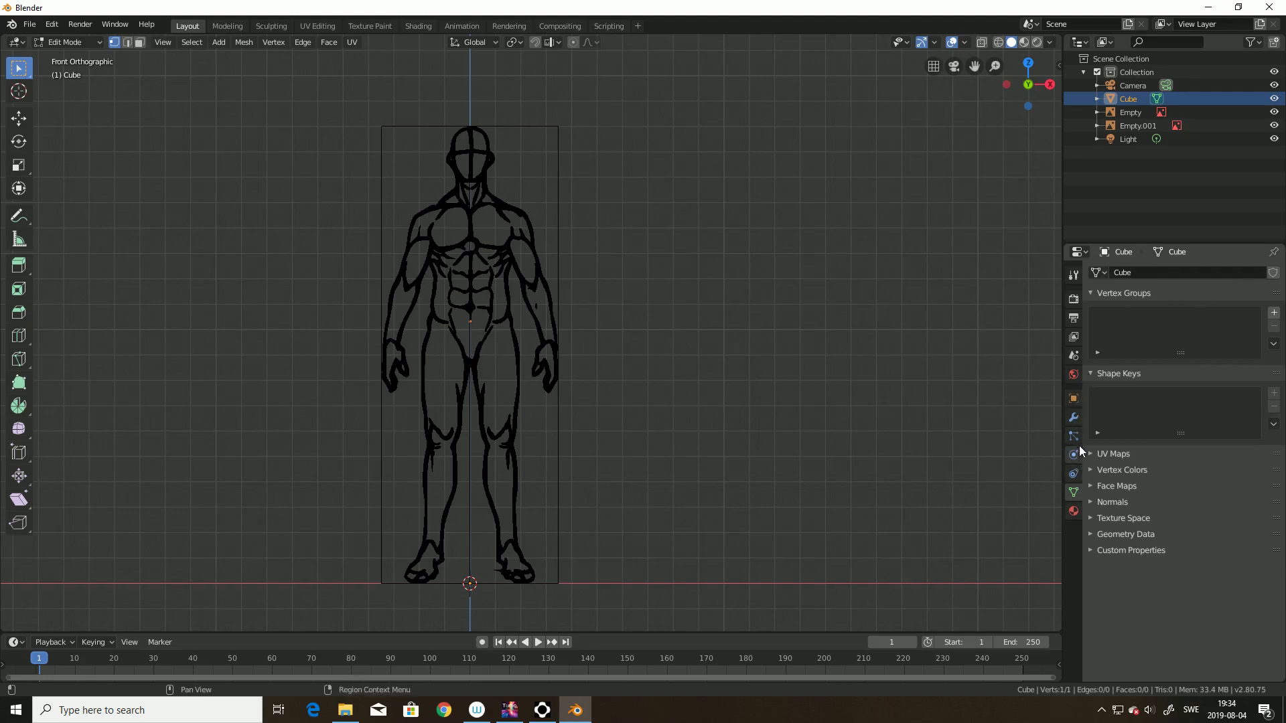
pyautogui.click(1074, 418)
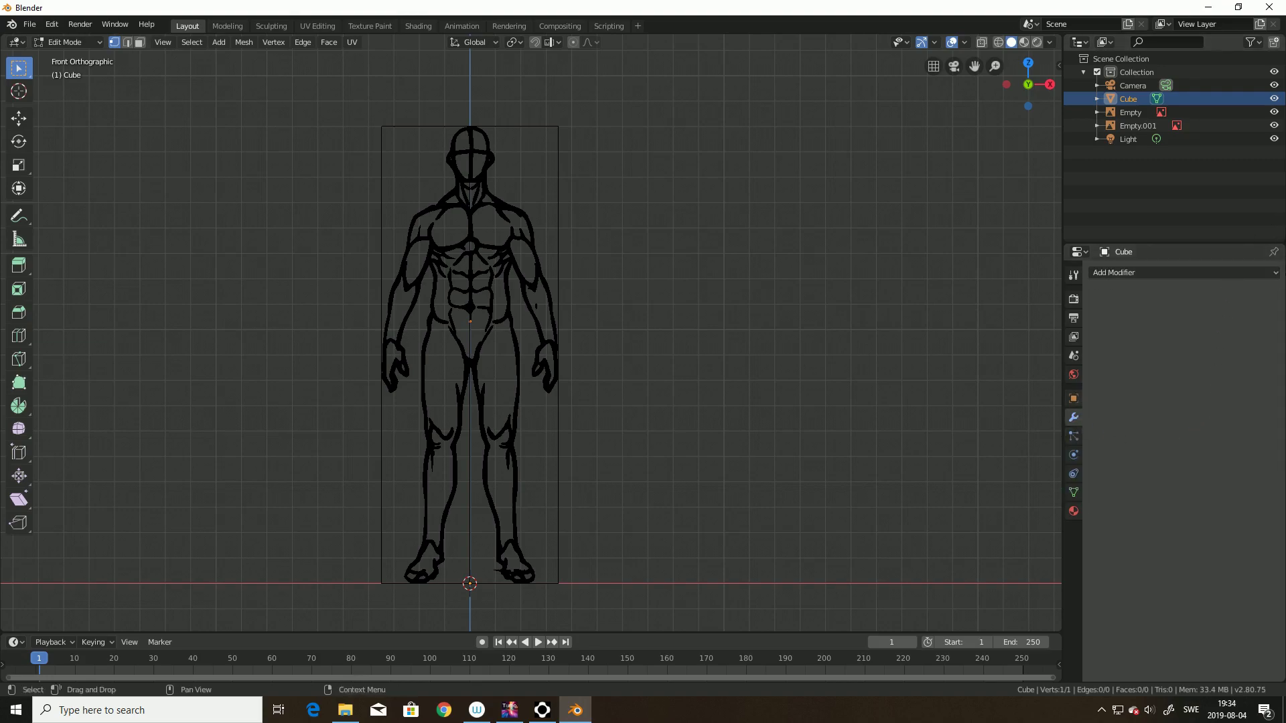
pyautogui.click(1275, 273)
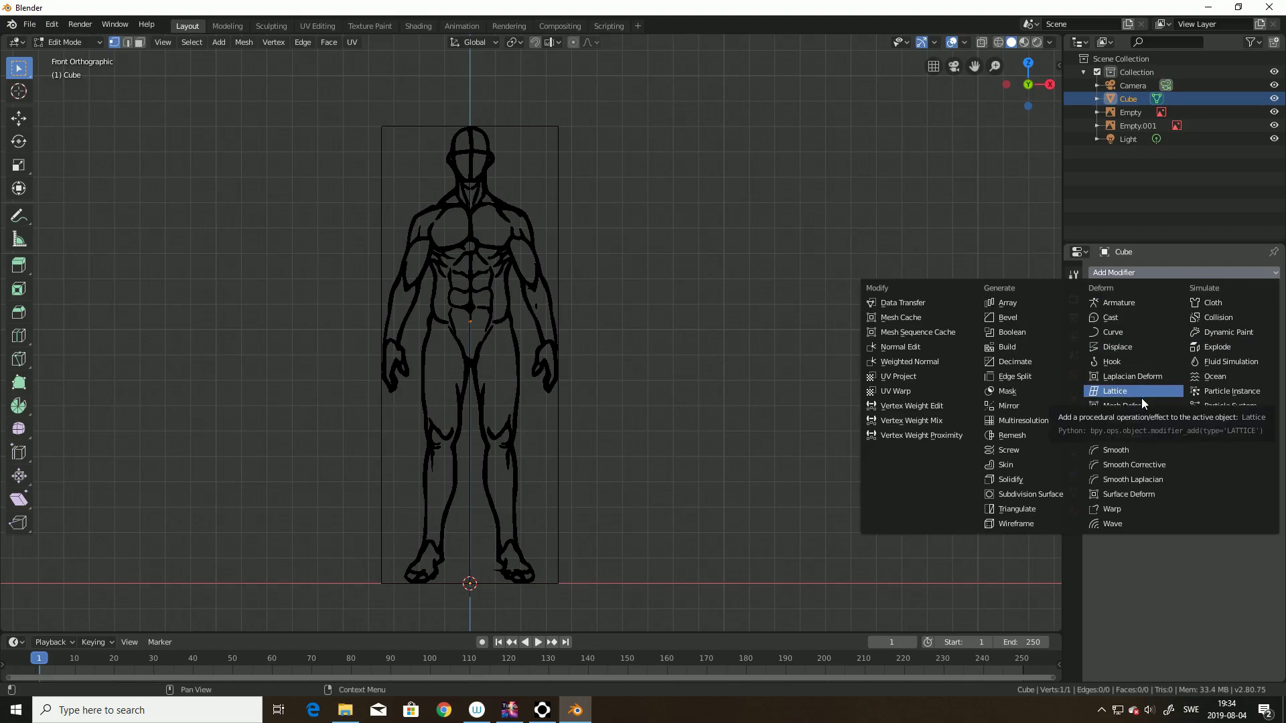
pyautogui.click(1027, 463)
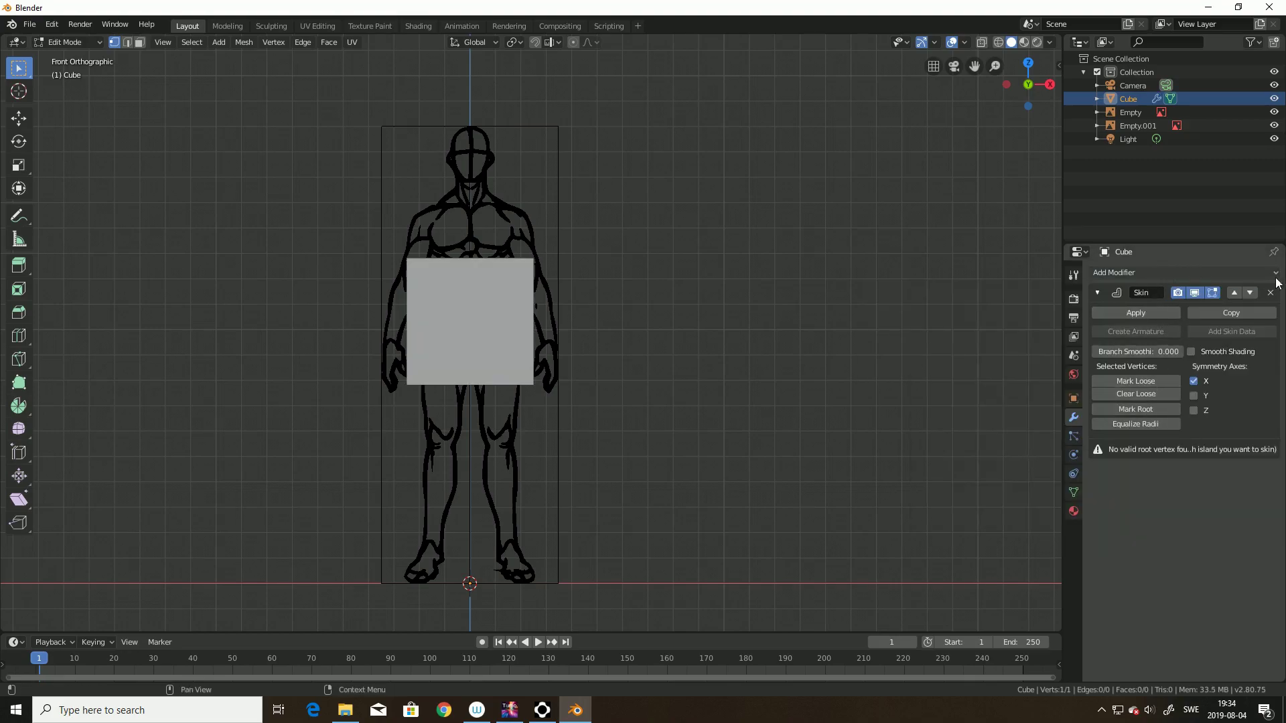
pyautogui.click(1152, 275)
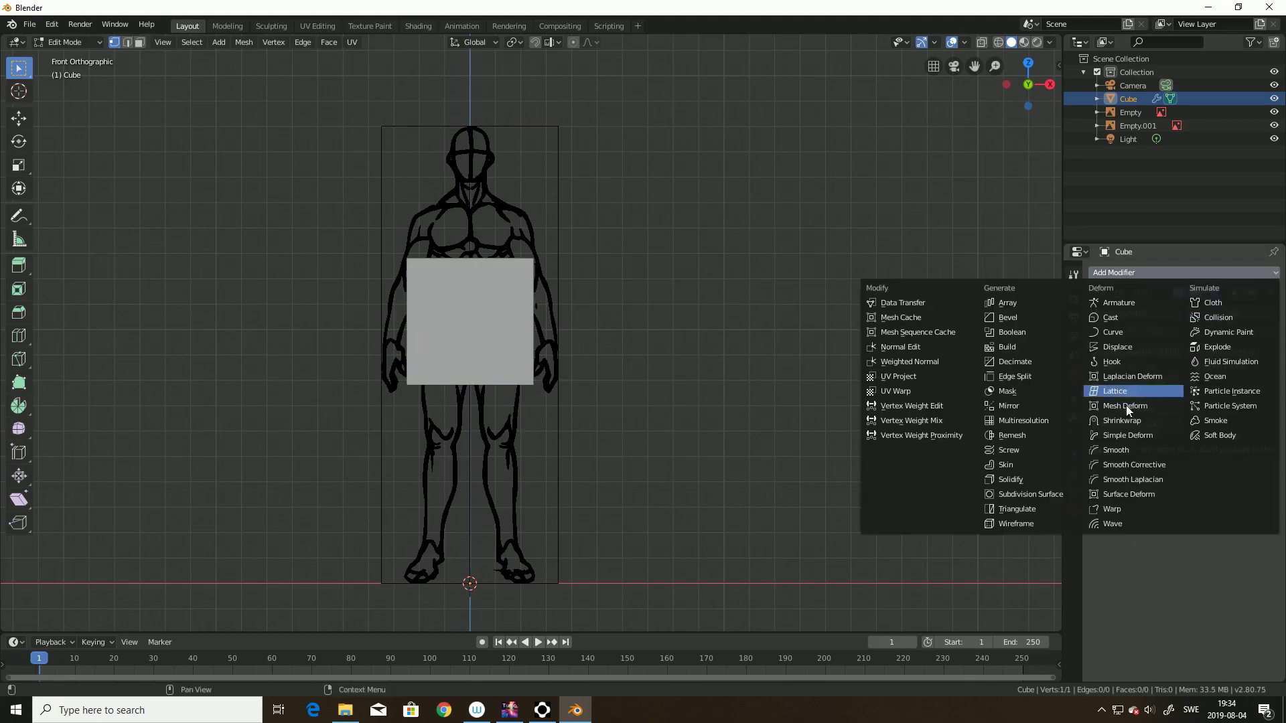
pyautogui.click(1035, 495)
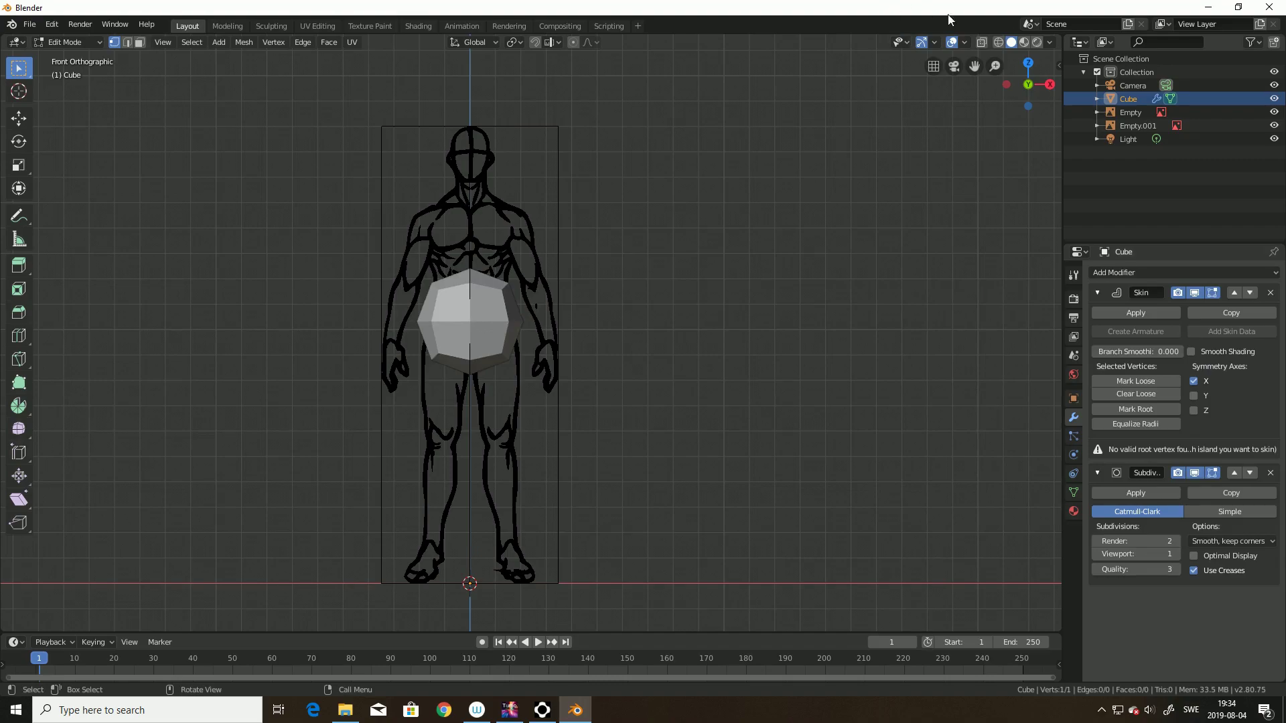
# Step: In wireframe shading, extrude the vertex up global Z to the upper abdomen, and again about 0.22 m to the base of the neck
pyautogui.click(998, 43)
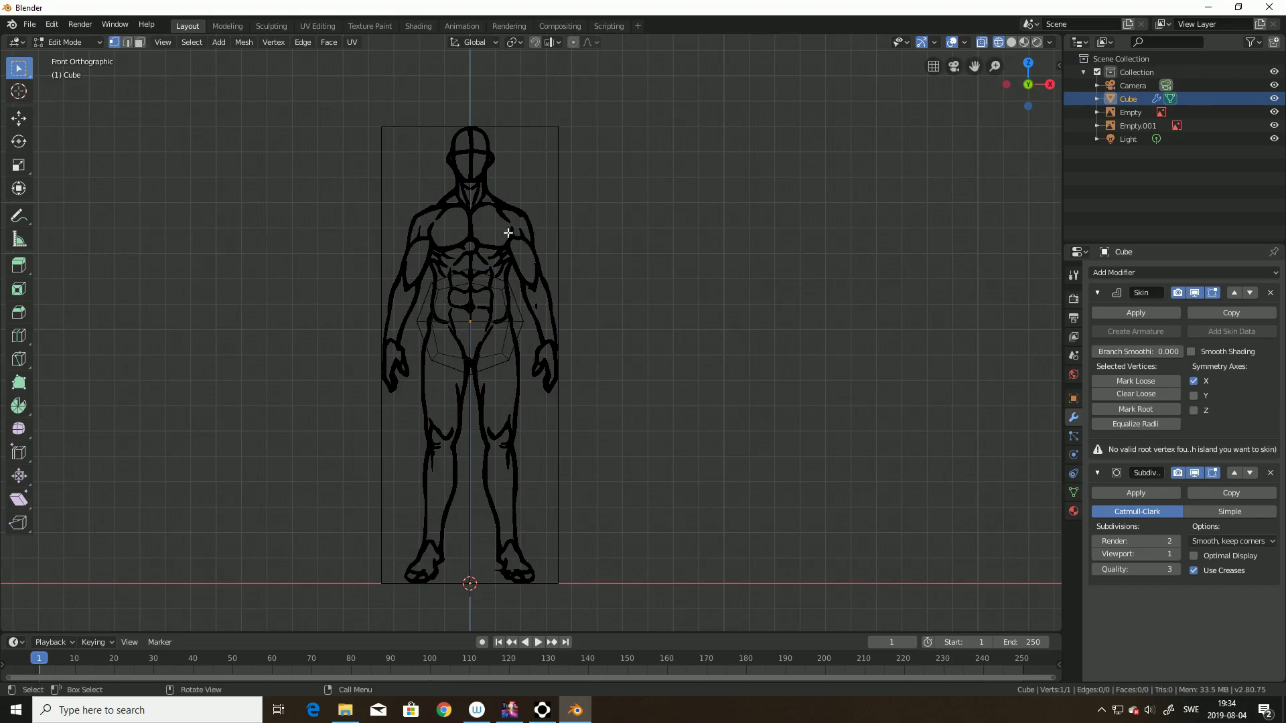
pyautogui.scroll(1, 490, 290)
pyautogui.scroll(-1, 498, 259)
pyautogui.press('e')
pyautogui.press('z')
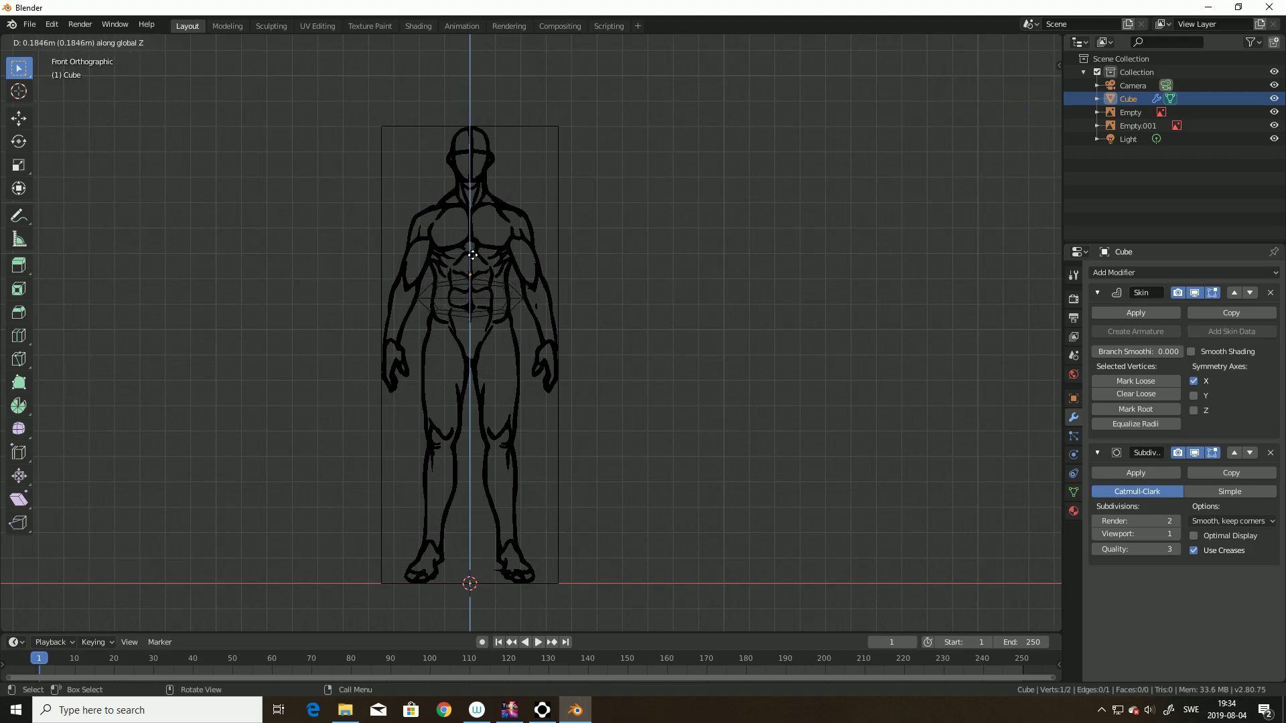
pyautogui.click(472, 247)
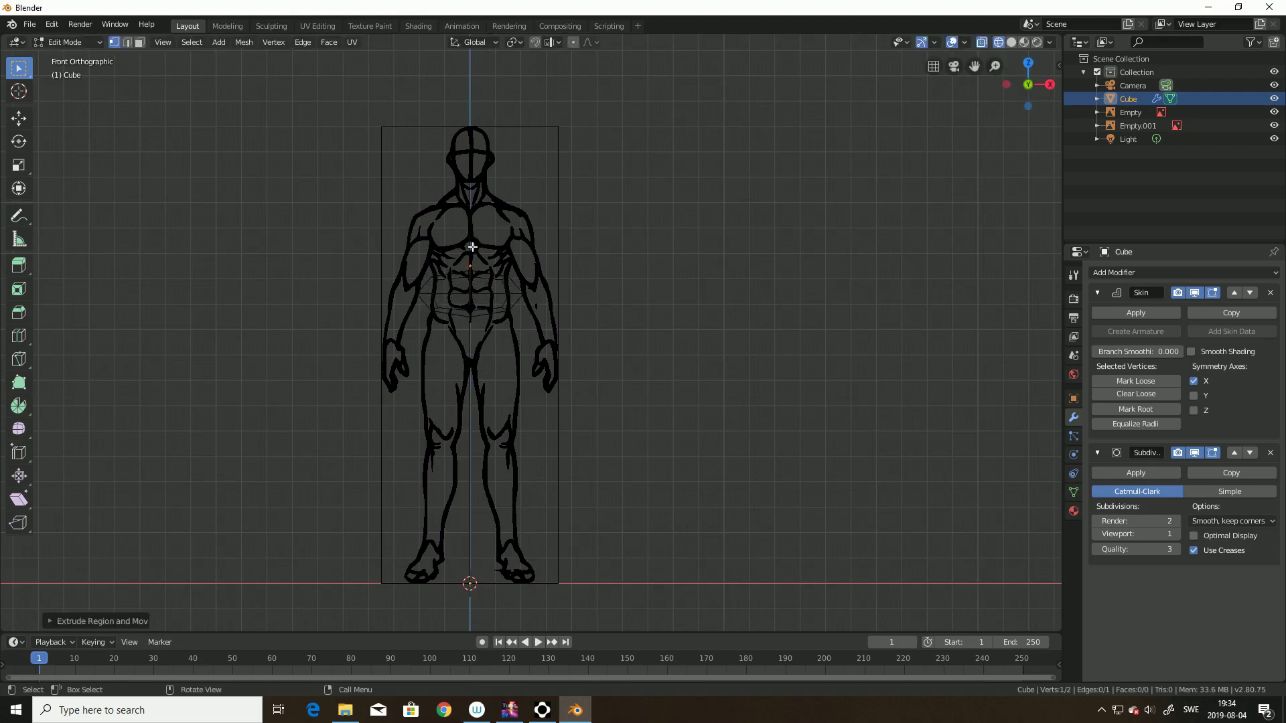
pyautogui.press('e')
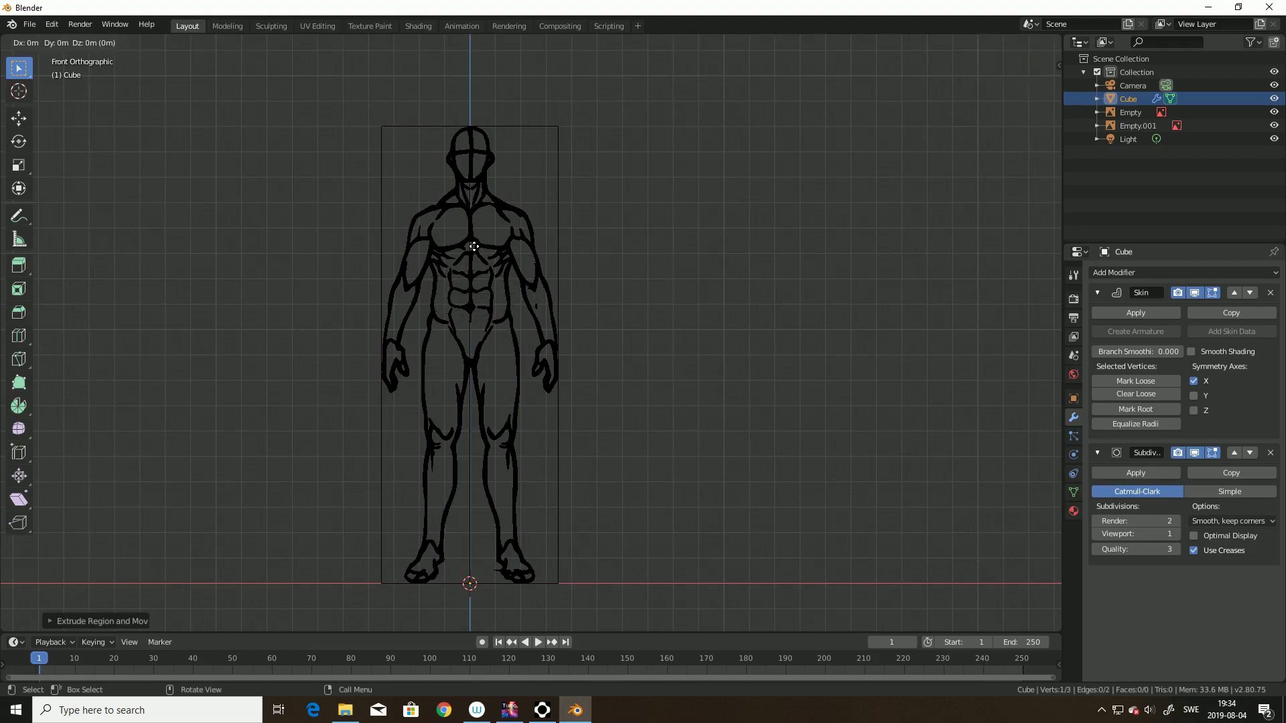
pyautogui.press('z')
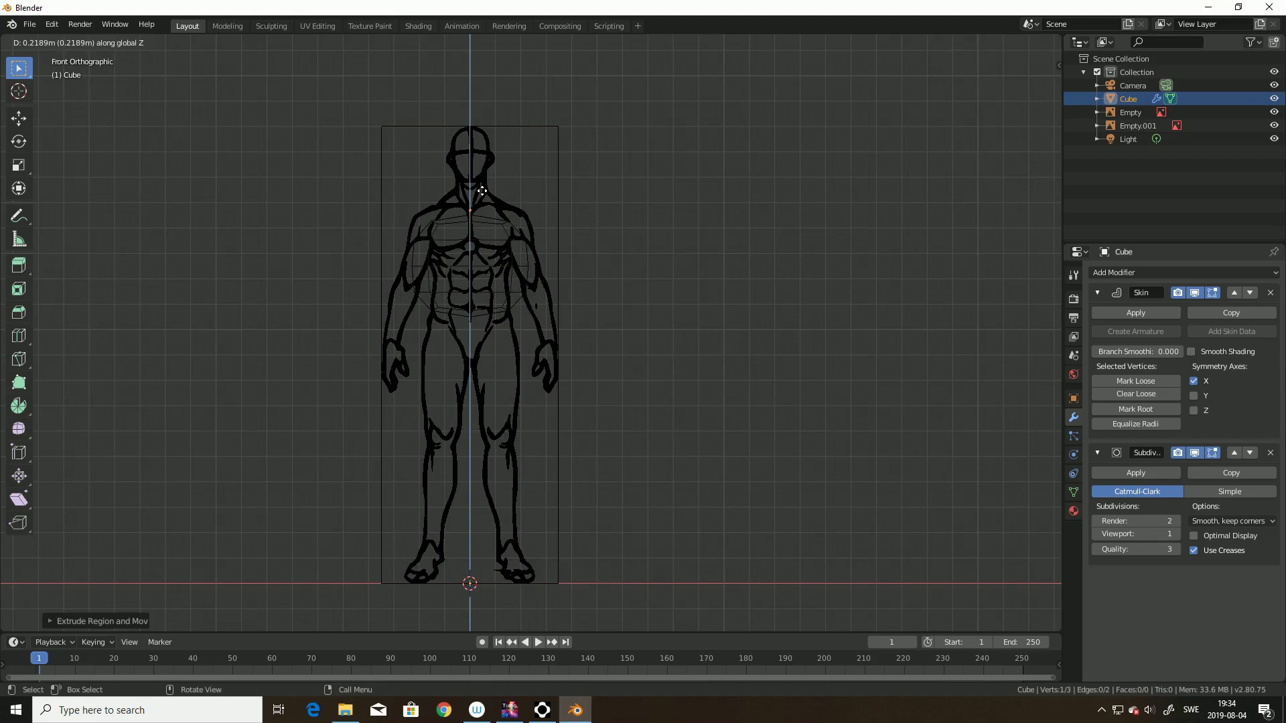
pyautogui.click(482, 191)
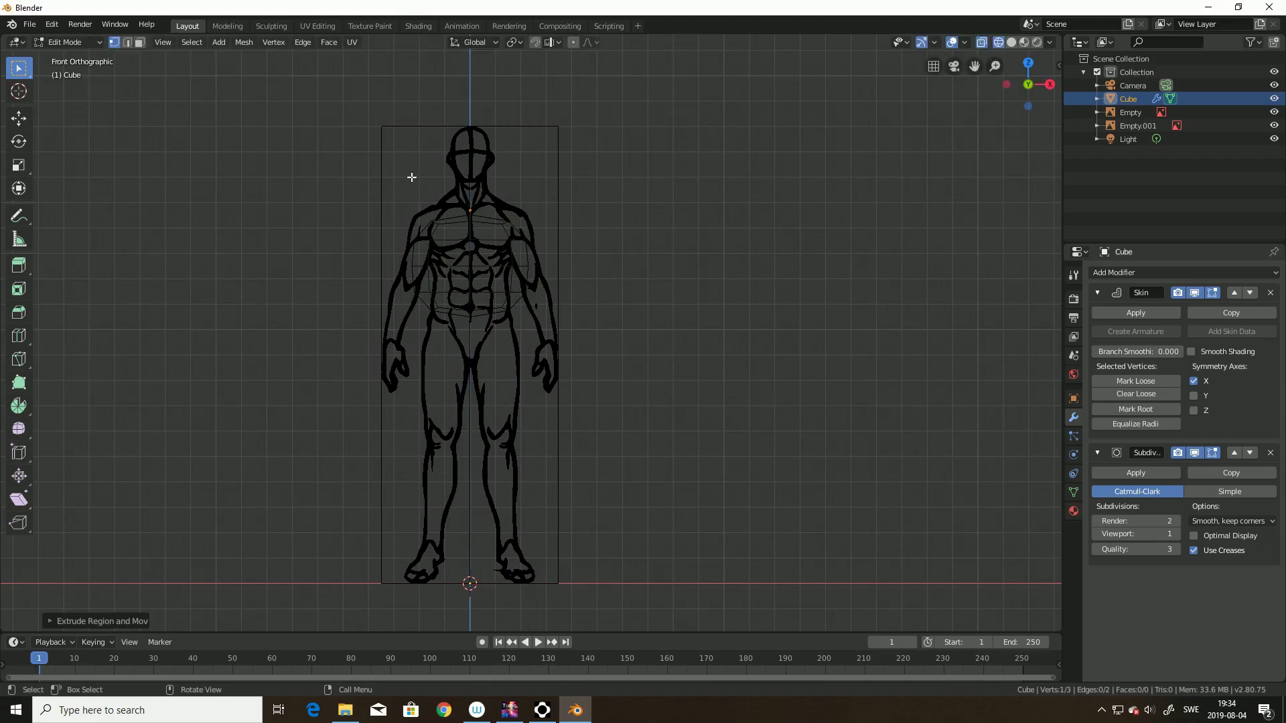
# Step: Extrude the neck-base vertex up global Z to the chin, and again about 0.235 m to the top of the head
pyautogui.moveTo(410, 177); pyautogui.dragTo(546, 411)
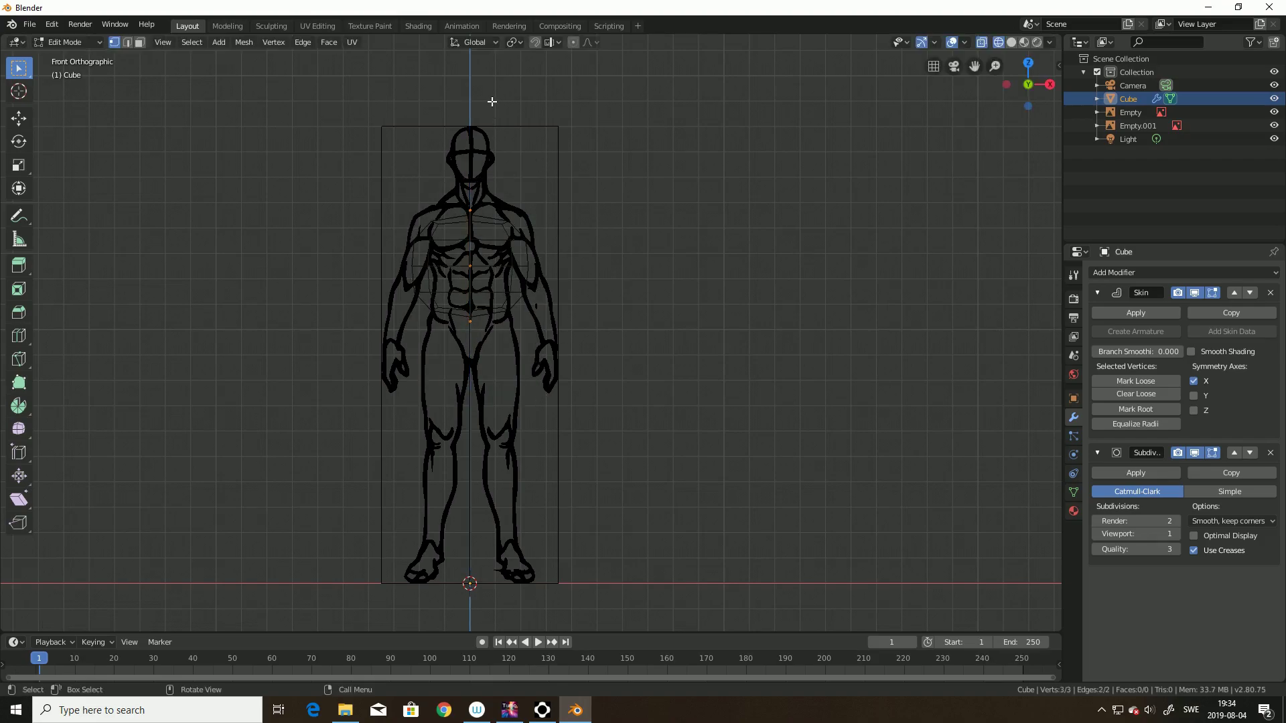
pyautogui.click(471, 210)
pyautogui.press('e')
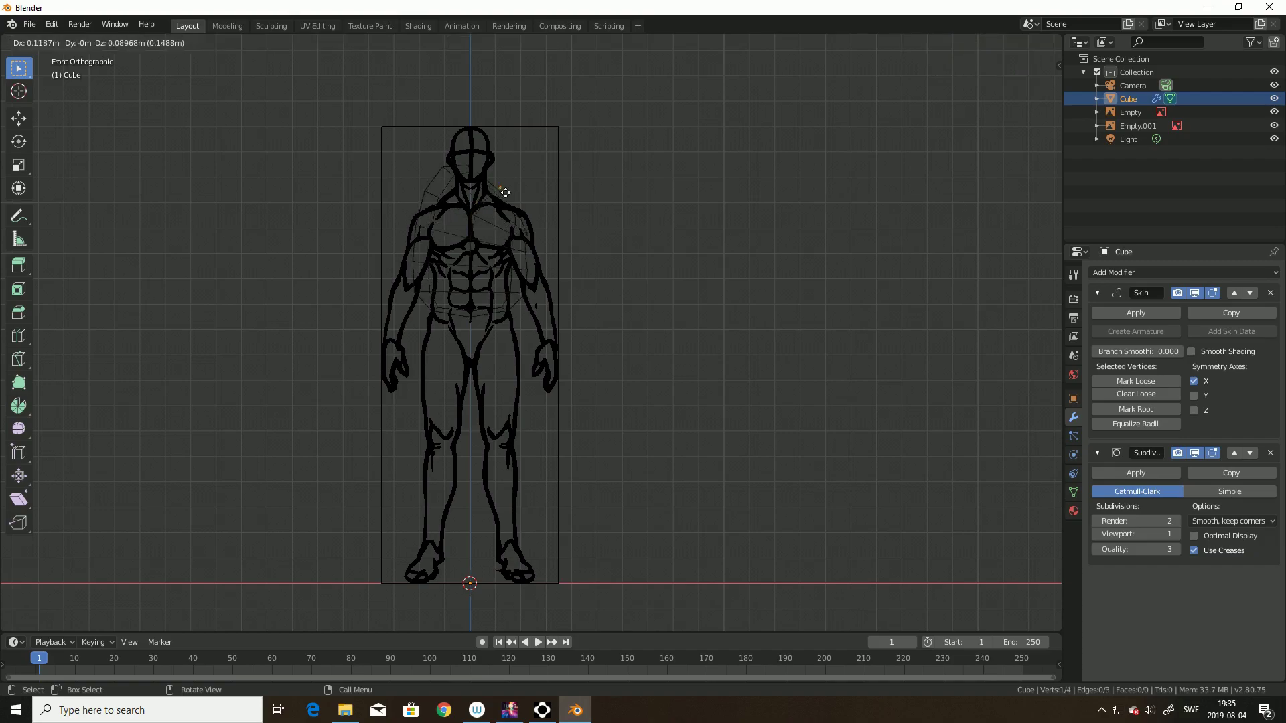
pyautogui.press('z')
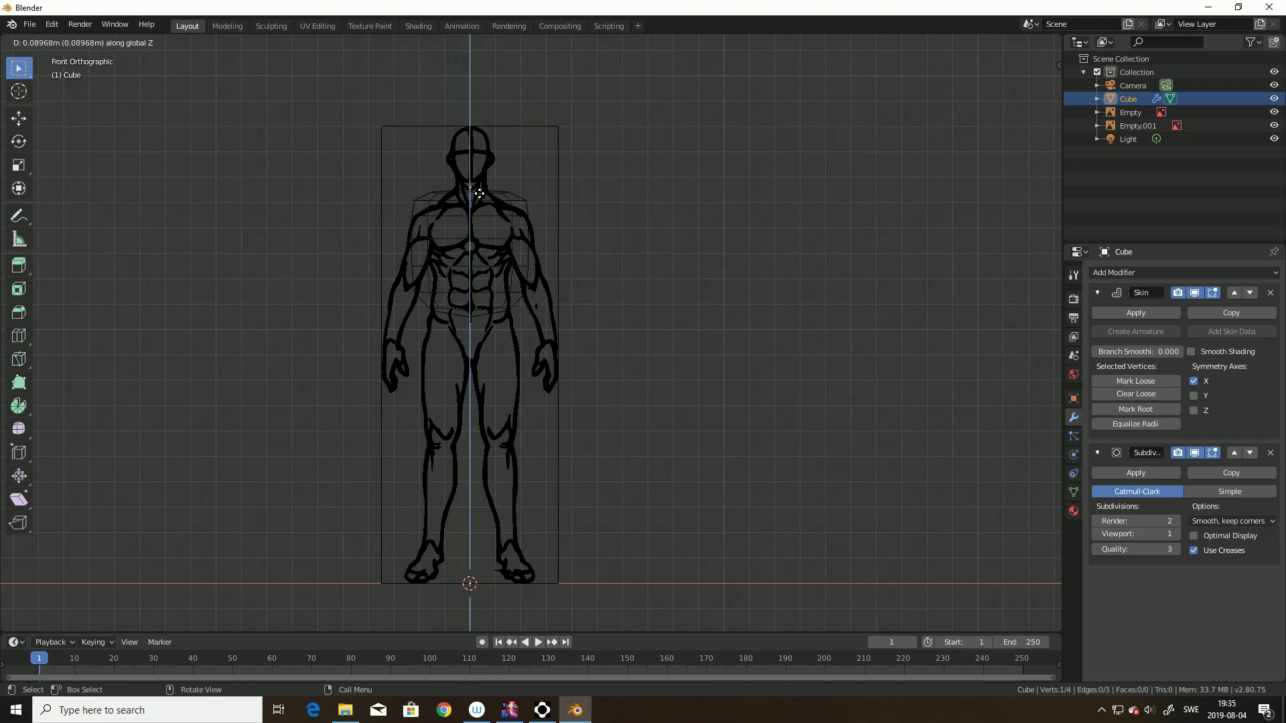
pyautogui.click(482, 185)
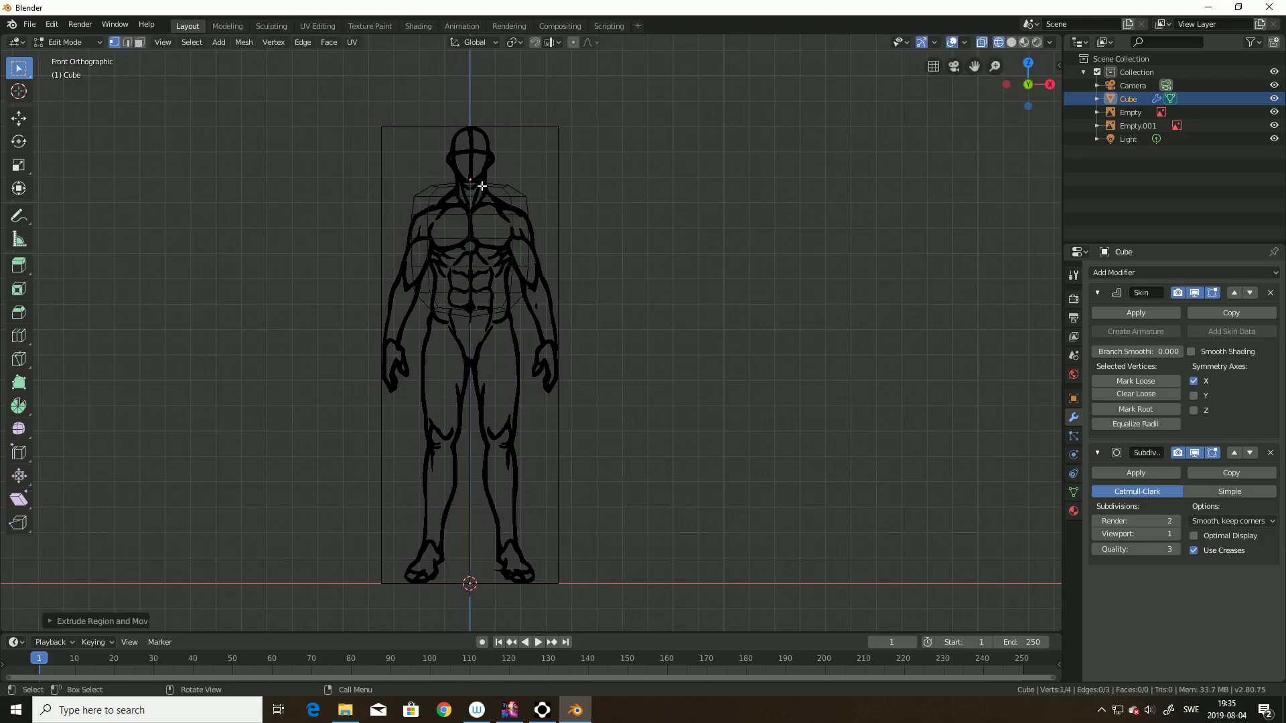
pyautogui.press('e')
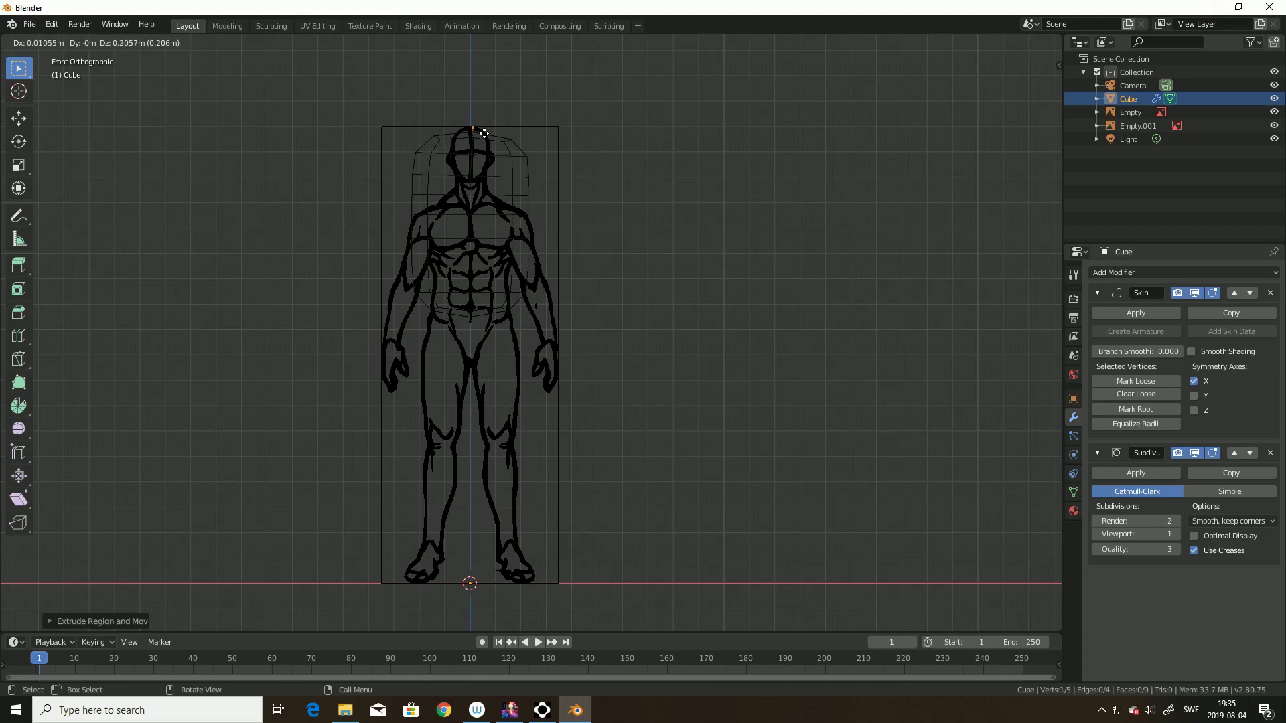
pyautogui.press('z')
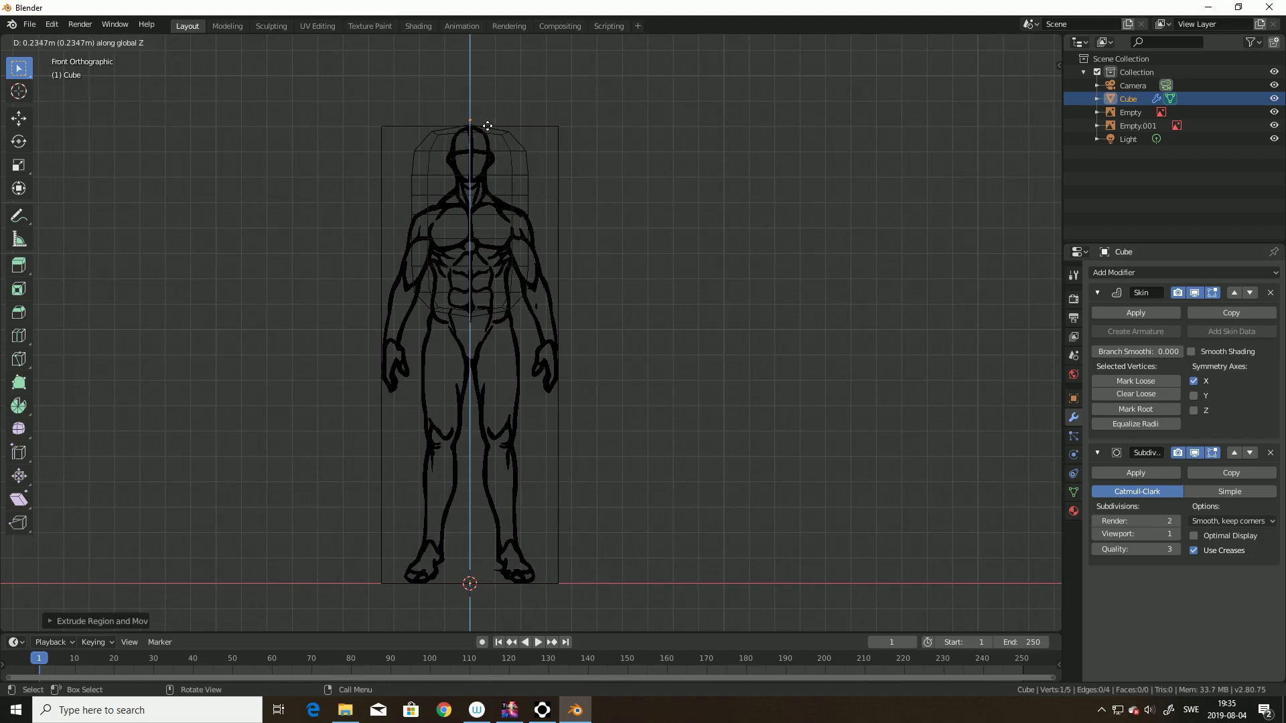
pyautogui.click(487, 127)
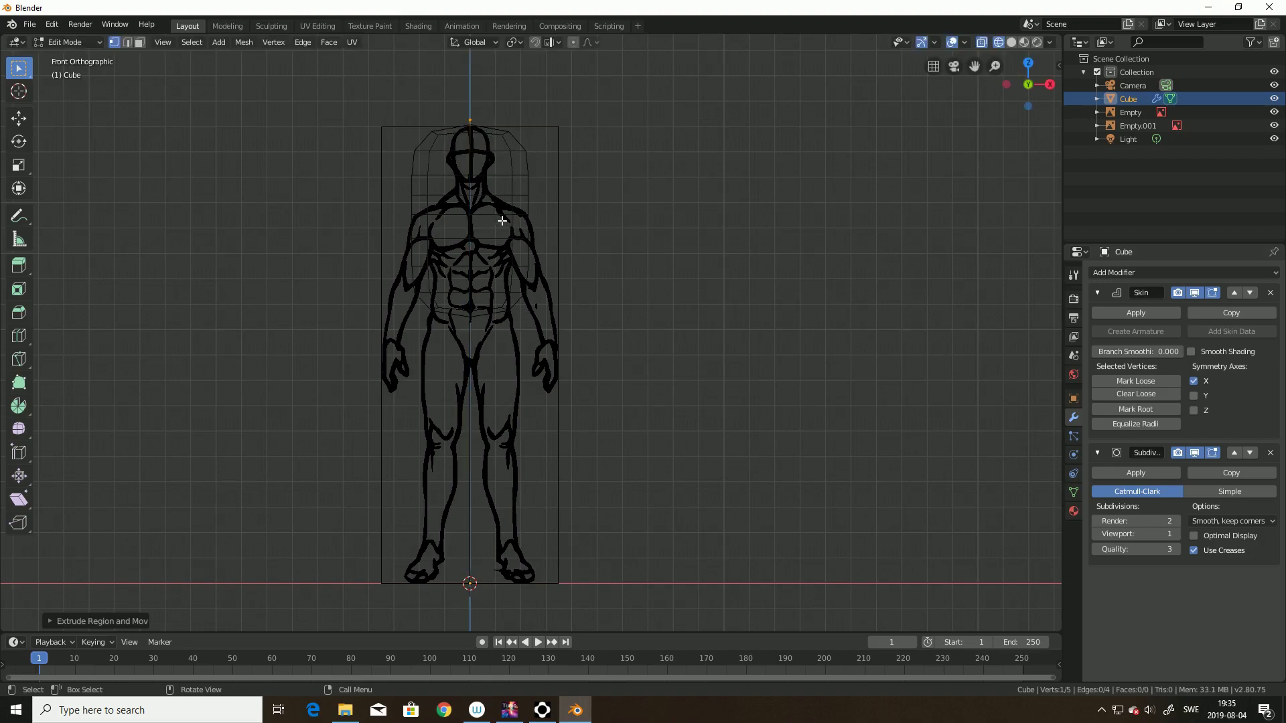
# Step: Extrude the arm on the positive X side from the neck-base vertex through the shoulder and elbow to the hand
pyautogui.moveTo(436, 94); pyautogui.dragTo(510, 394)
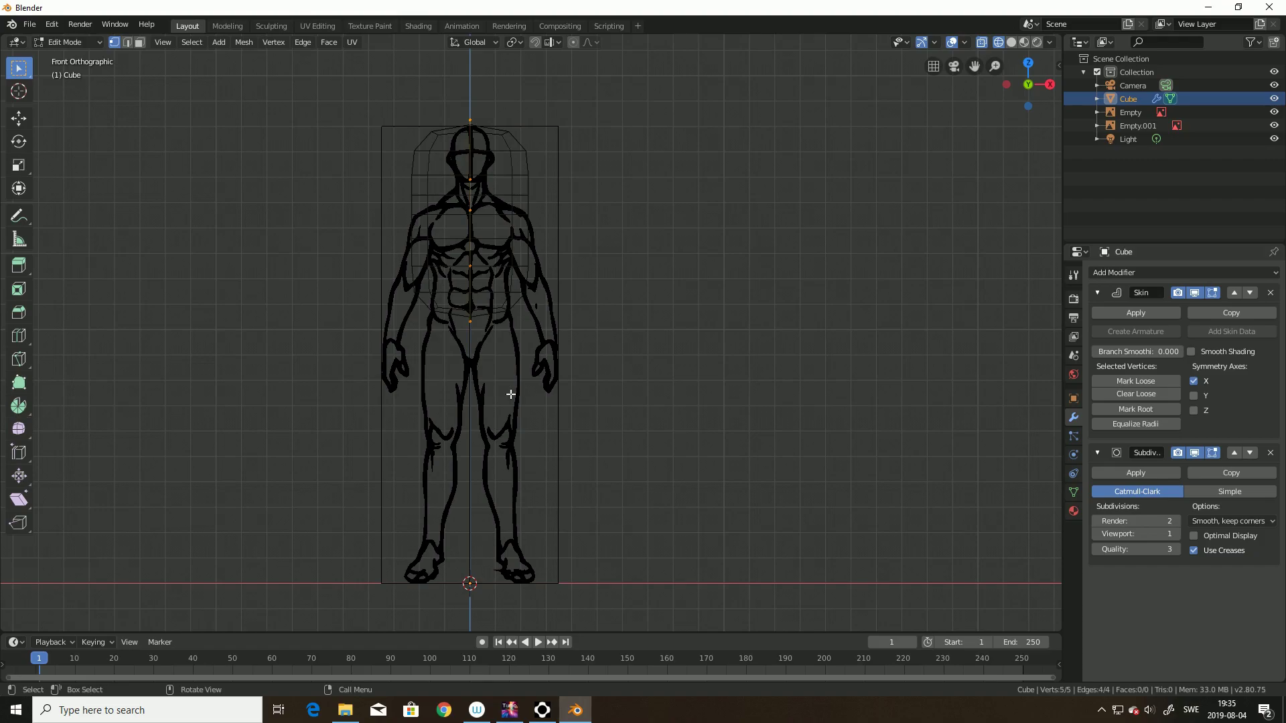
pyautogui.click(472, 212)
pyautogui.press('e')
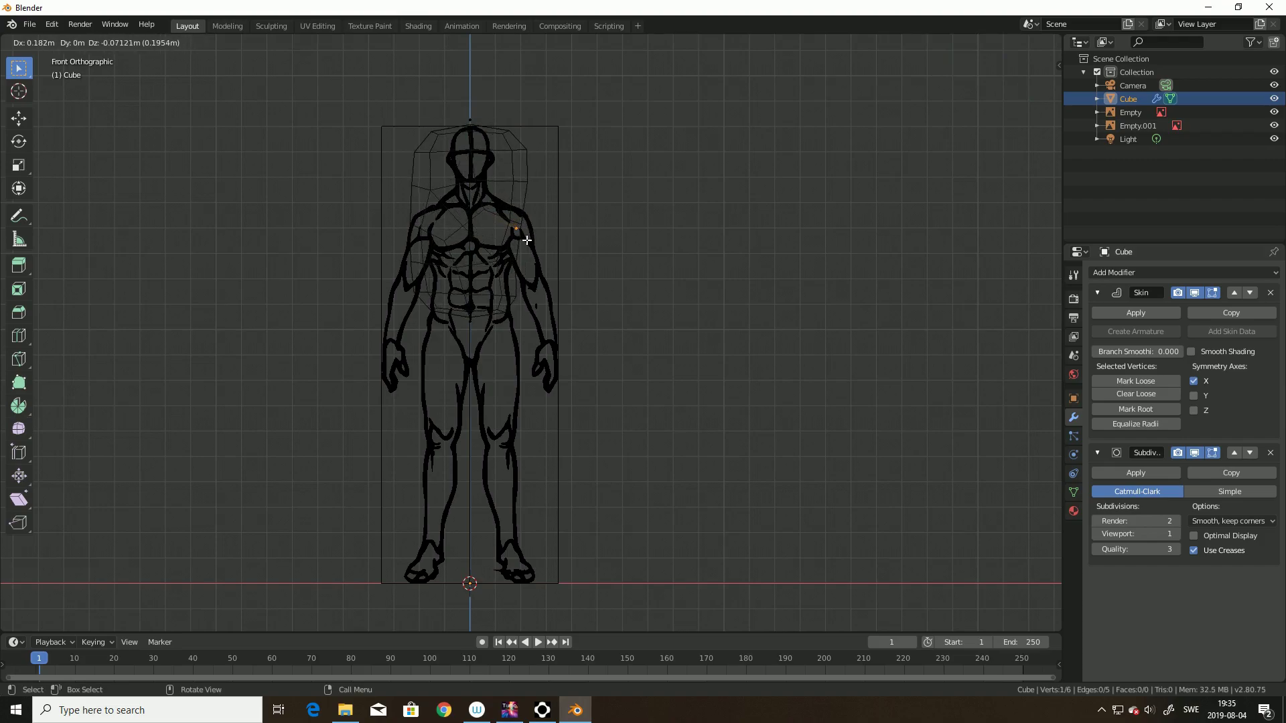
pyautogui.click(525, 240)
pyautogui.press('e')
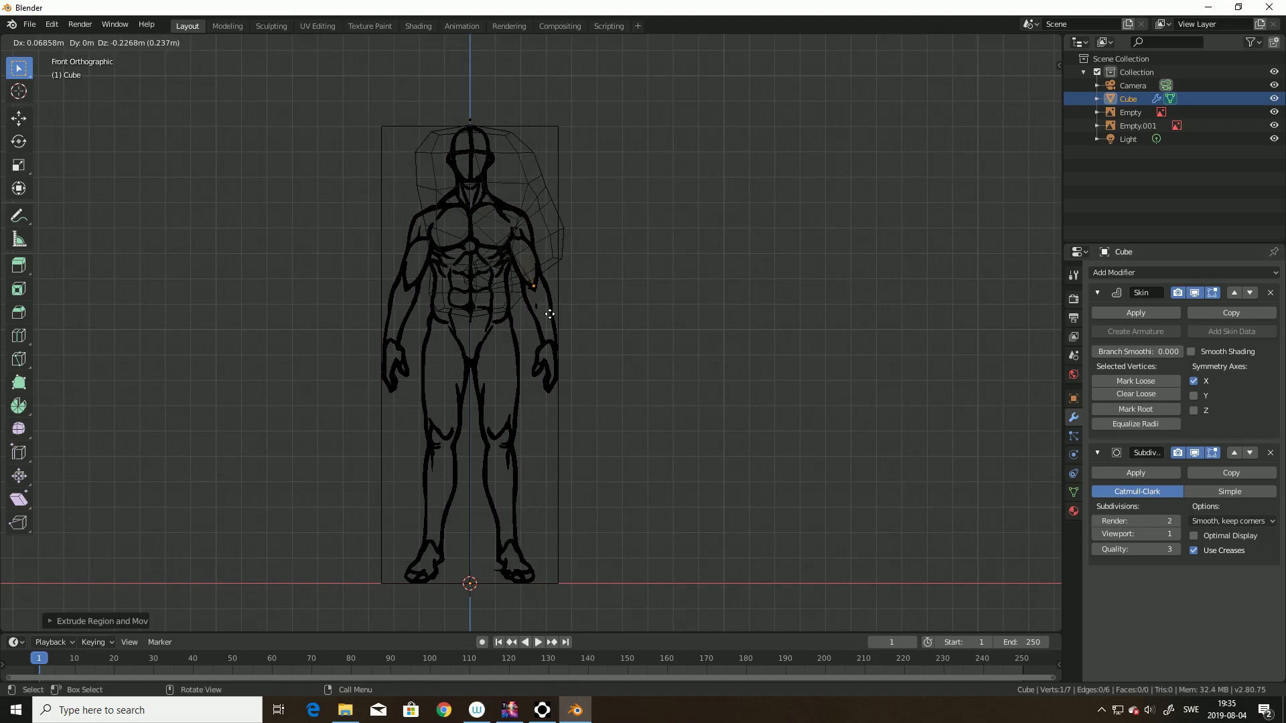
pyautogui.click(550, 312)
pyautogui.press('e')
pyautogui.click(570, 393)
# Step: Extrude the neck-base vertex to the shoulder on the negative X side and nudge it slightly down to match the opposite shoulder
pyautogui.moveTo(430, 86); pyautogui.dragTo(726, 534)
pyautogui.click(457, 198)
pyautogui.press('e')
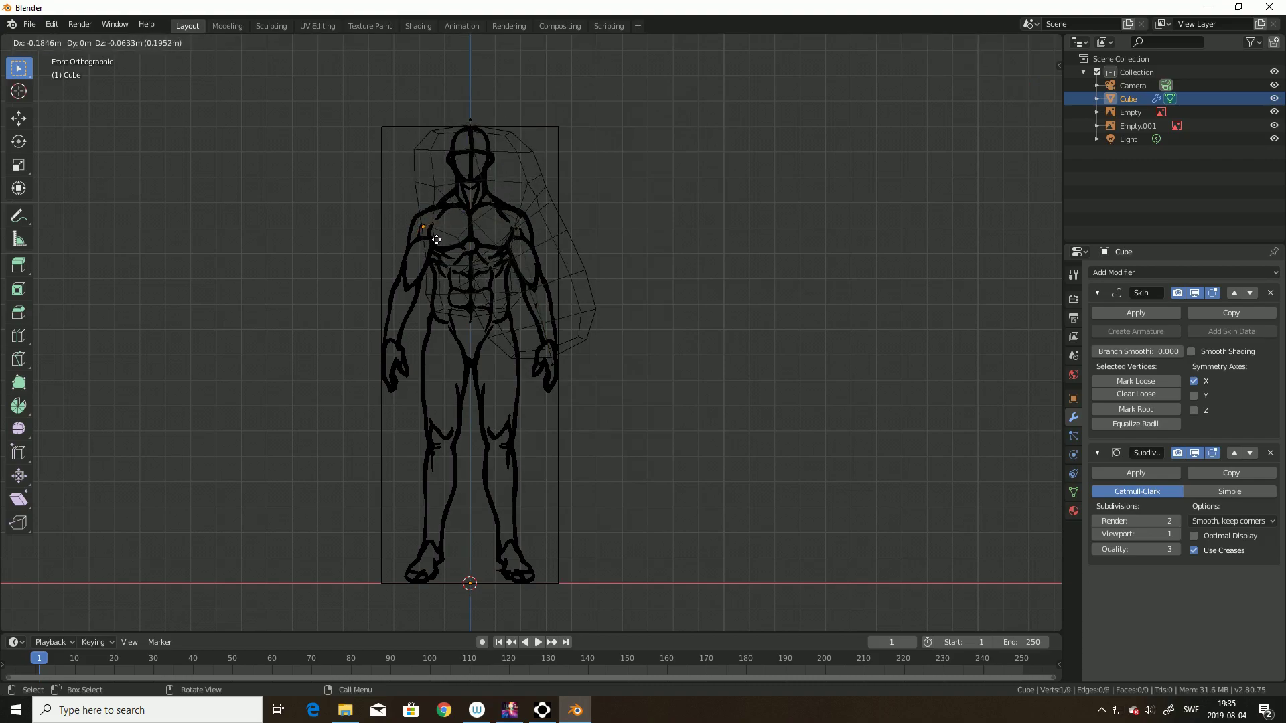
pyautogui.click(436, 241)
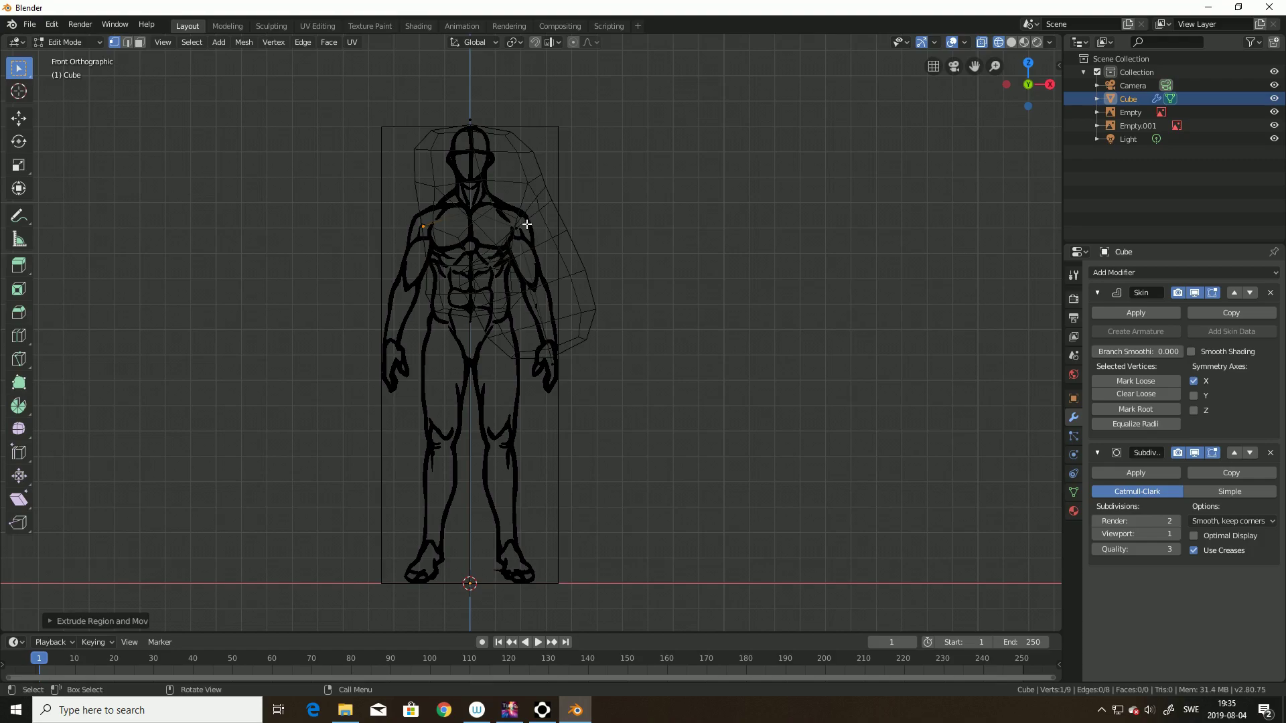
pyautogui.click(517, 229)
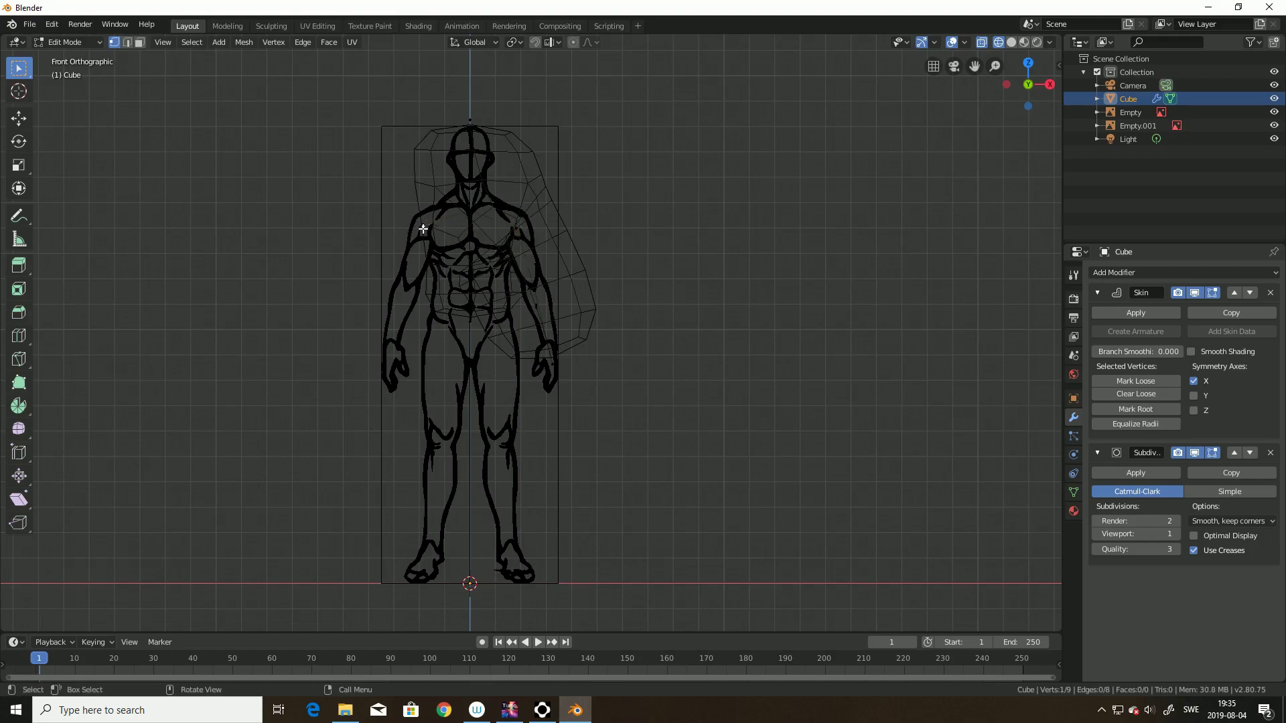
pyautogui.click(423, 229)
pyautogui.moveTo(408, 200); pyautogui.dragTo(455, 256)
pyautogui.press('g')
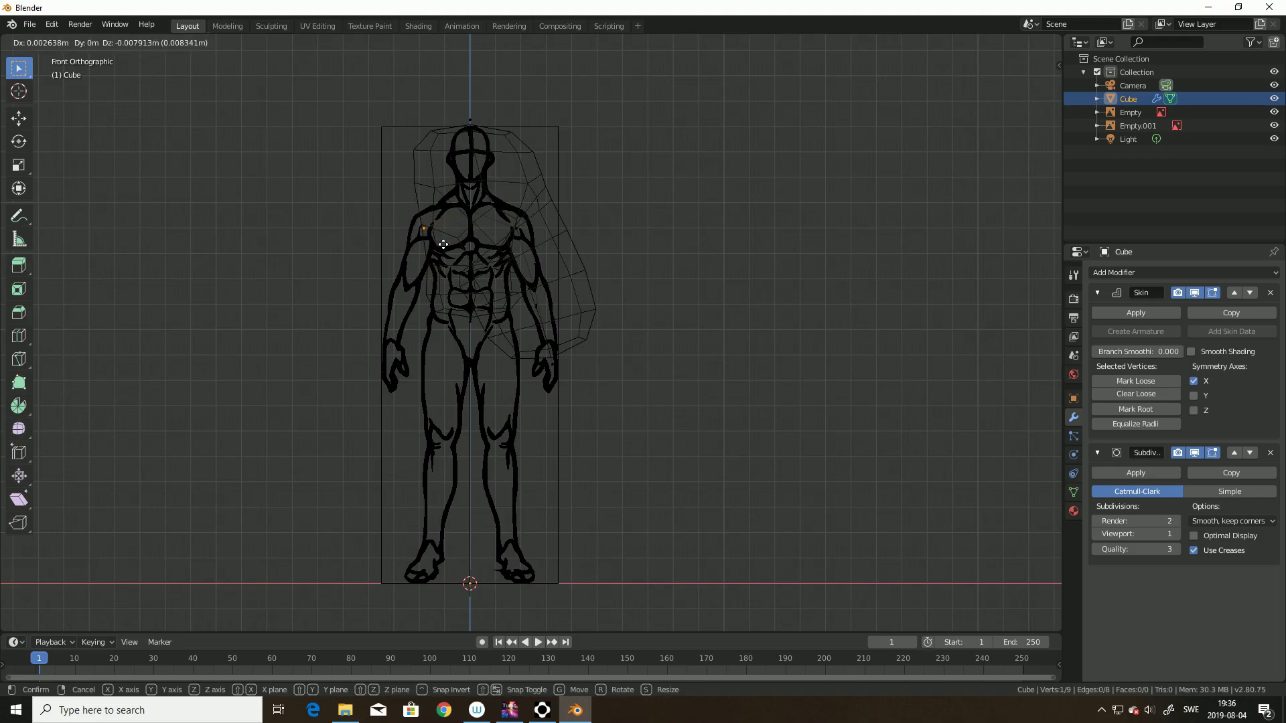
pyautogui.click(443, 243)
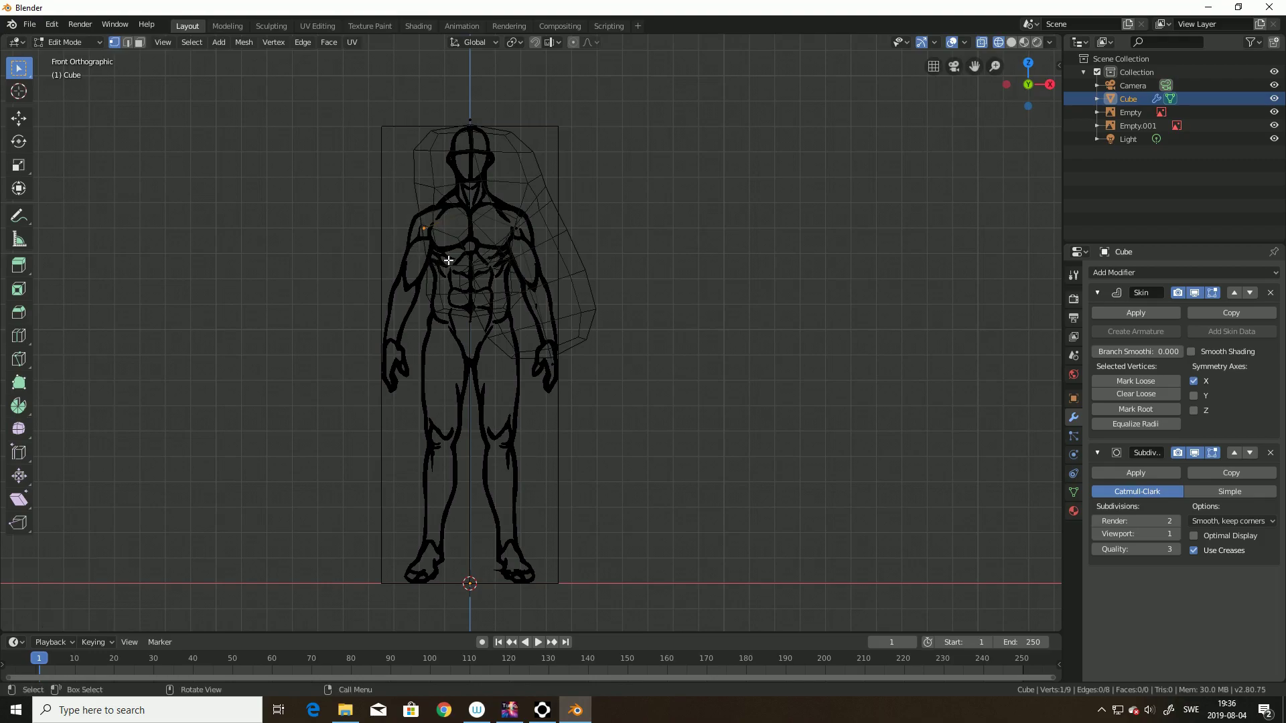
# Step: Extrude the negative X shoulder vertex down to the elbow and on to the hand, the forearm segment about 0.37 m long
pyautogui.press('e')
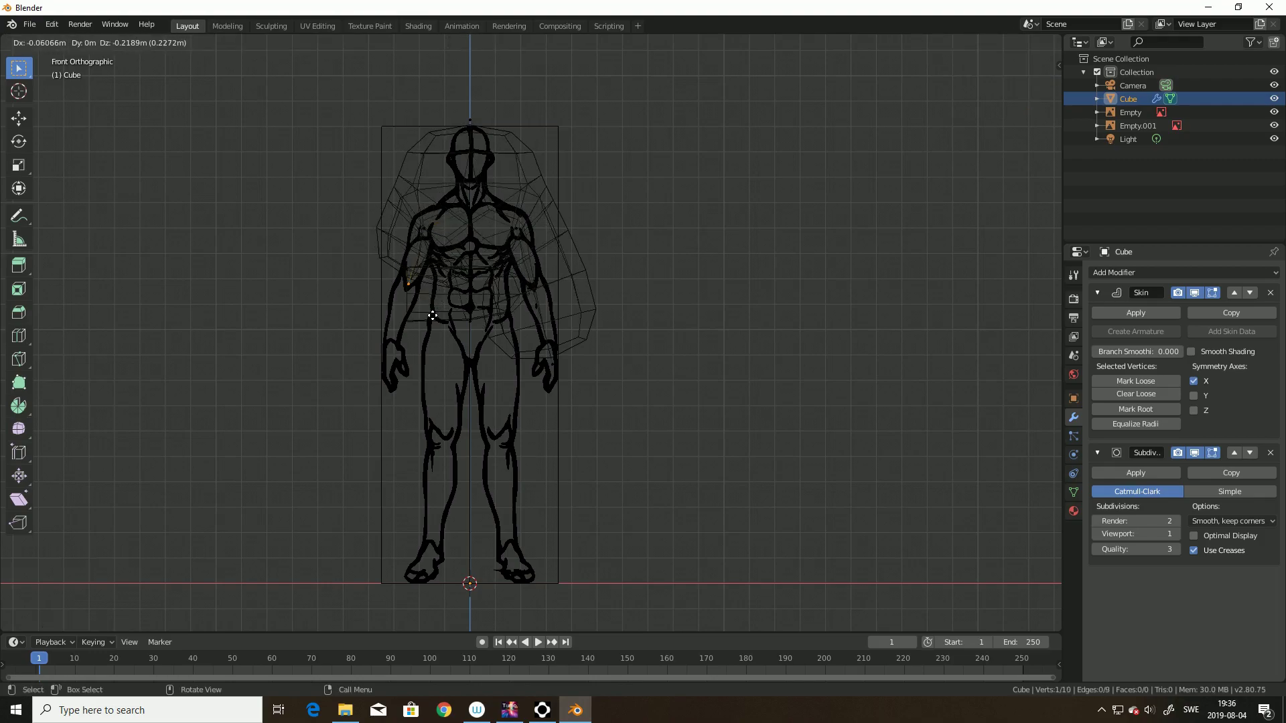
pyautogui.click(433, 317)
pyautogui.press('e')
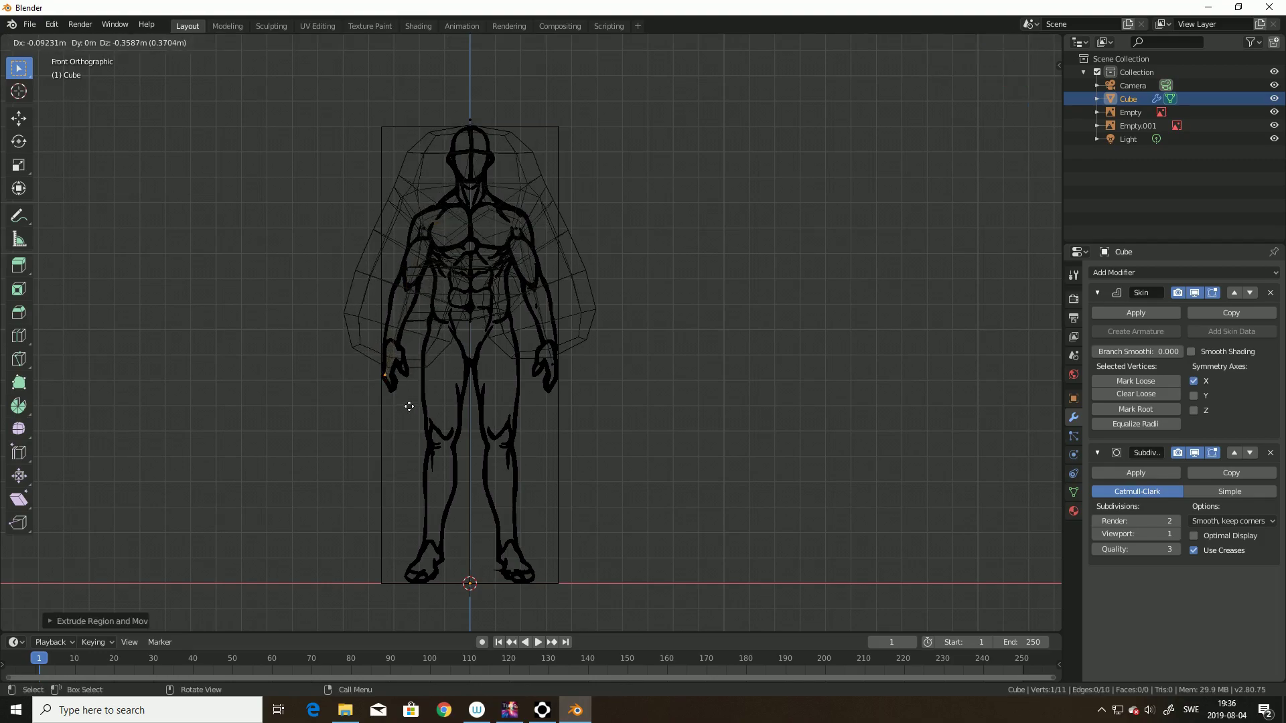
pyautogui.click(410, 407)
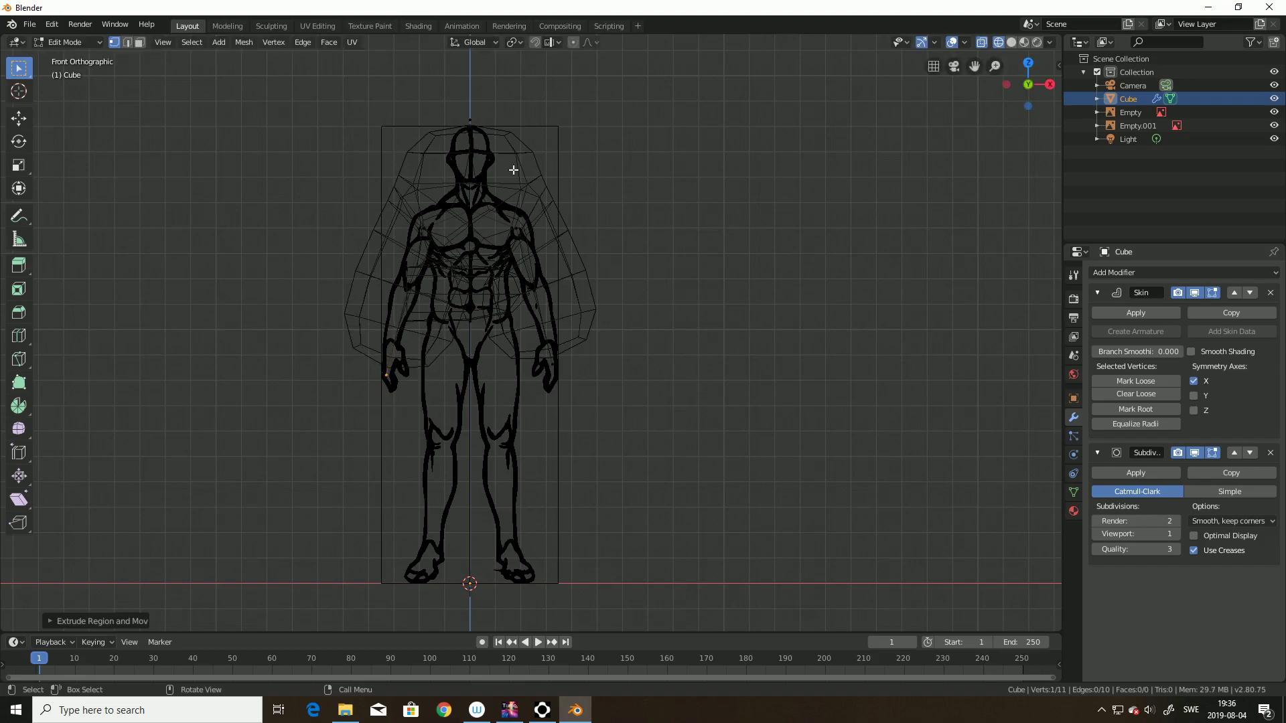
# Step: Extrude the positive X leg from the pelvis vertex through hip and knee to the foot, thigh about 0.37 m and shin about 0.54 m
pyautogui.moveTo(273, 123); pyautogui.dragTo(763, 502)
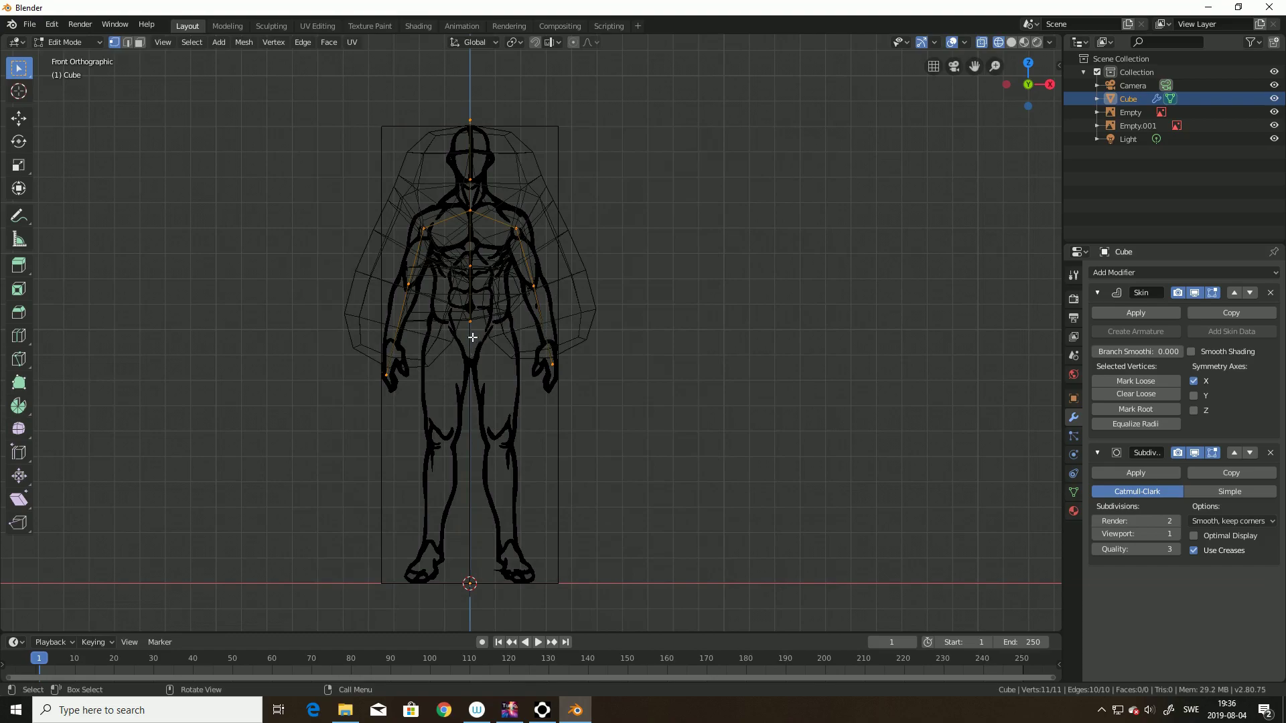
pyautogui.click(462, 315)
pyautogui.moveTo(455, 310); pyautogui.dragTo(485, 337)
pyautogui.press('e')
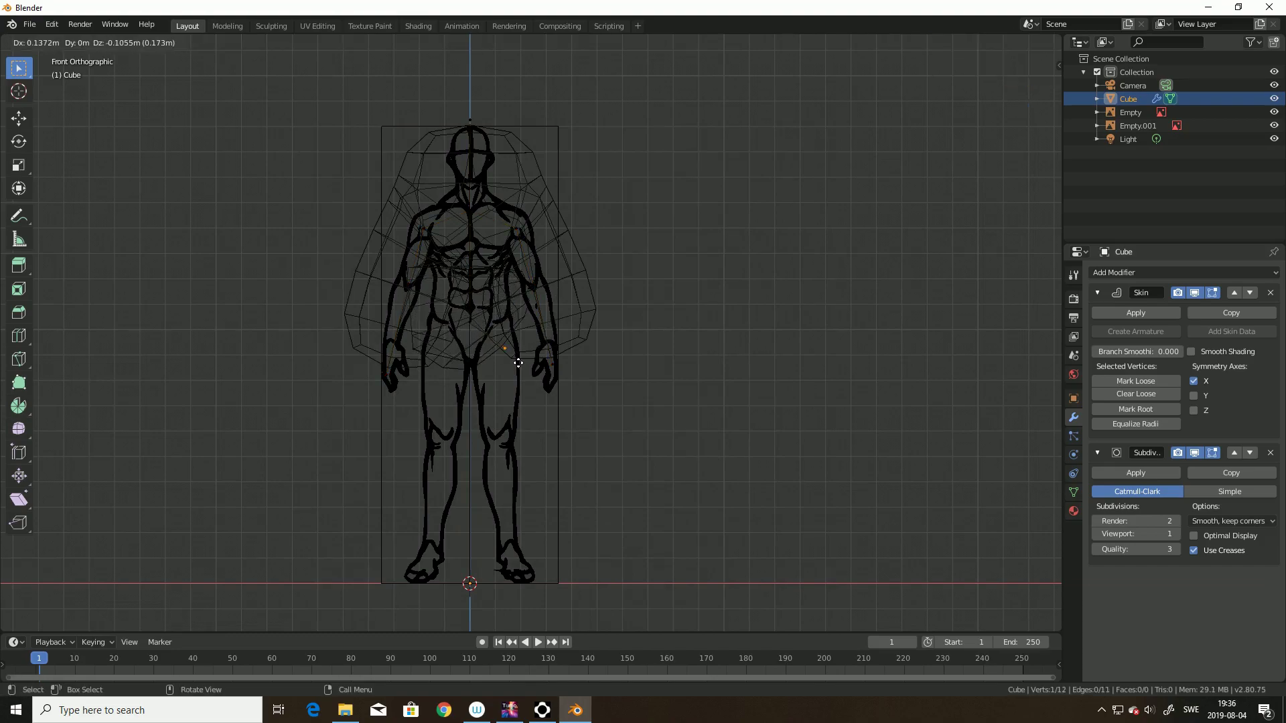
pyautogui.moveTo(517, 363); pyautogui.dragTo(514, 360)
pyautogui.click(515, 357)
pyautogui.press('e')
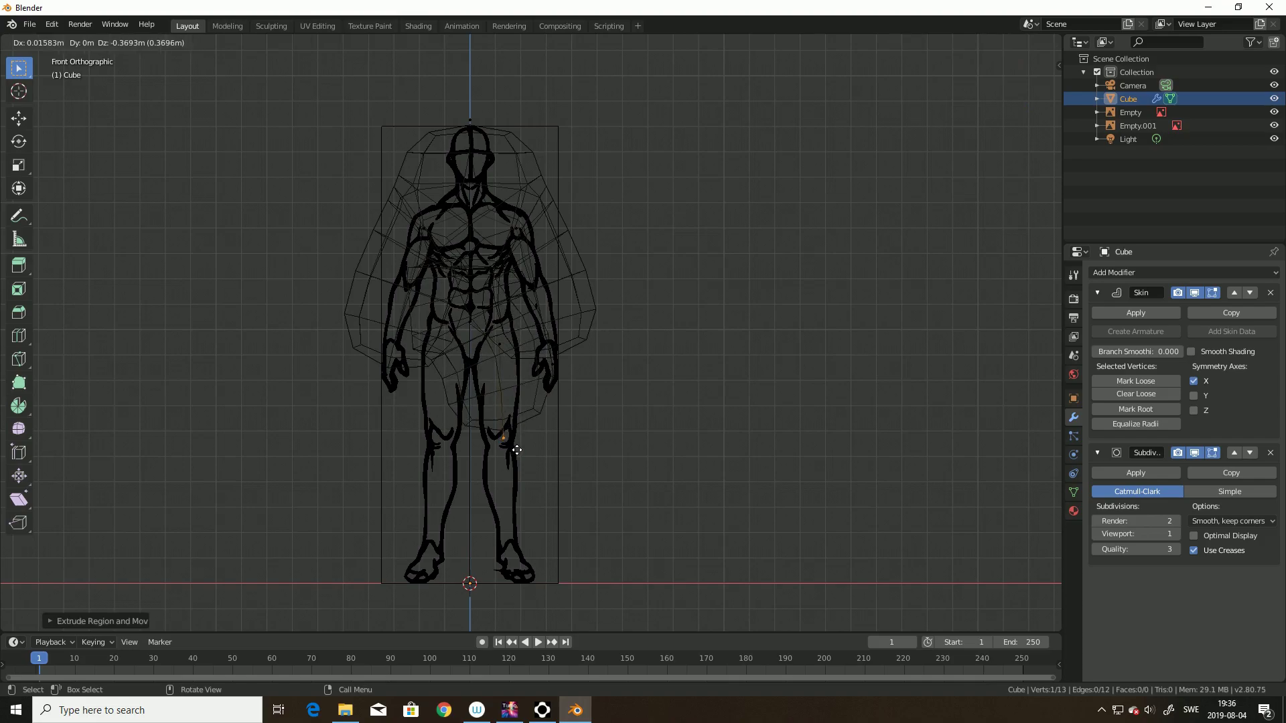
pyautogui.click(513, 448)
pyautogui.press('e')
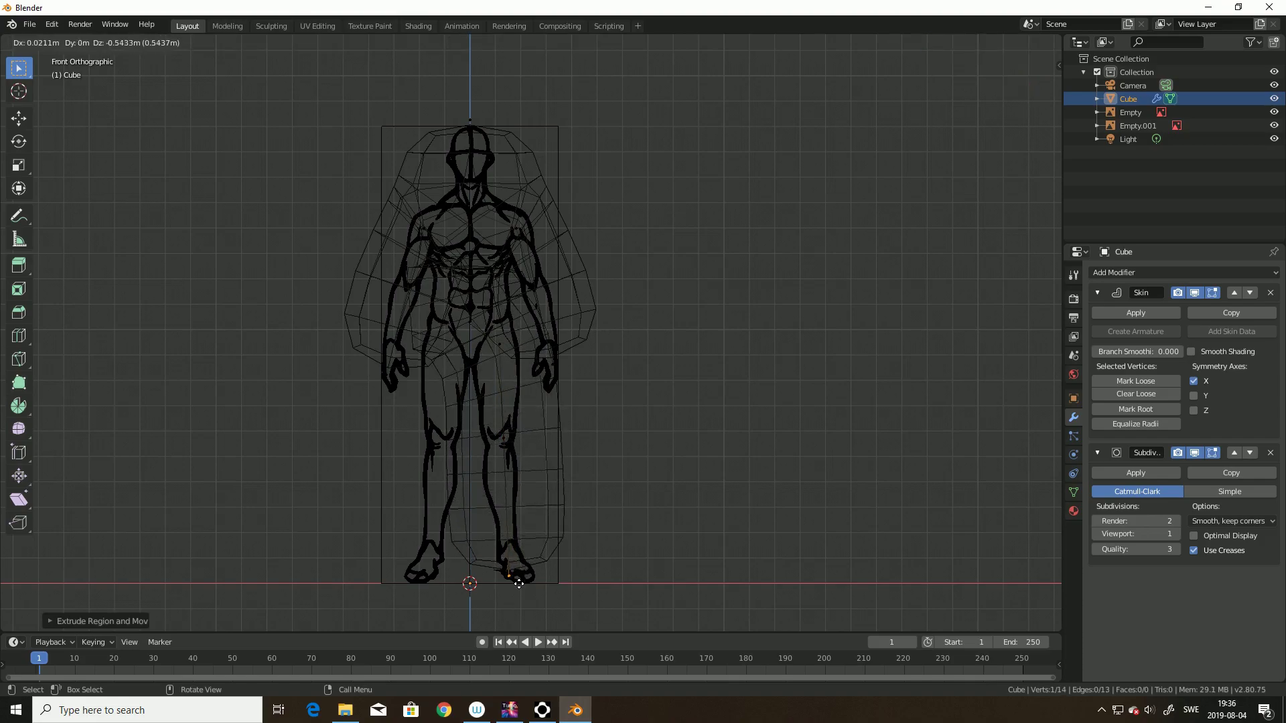
pyautogui.click(519, 584)
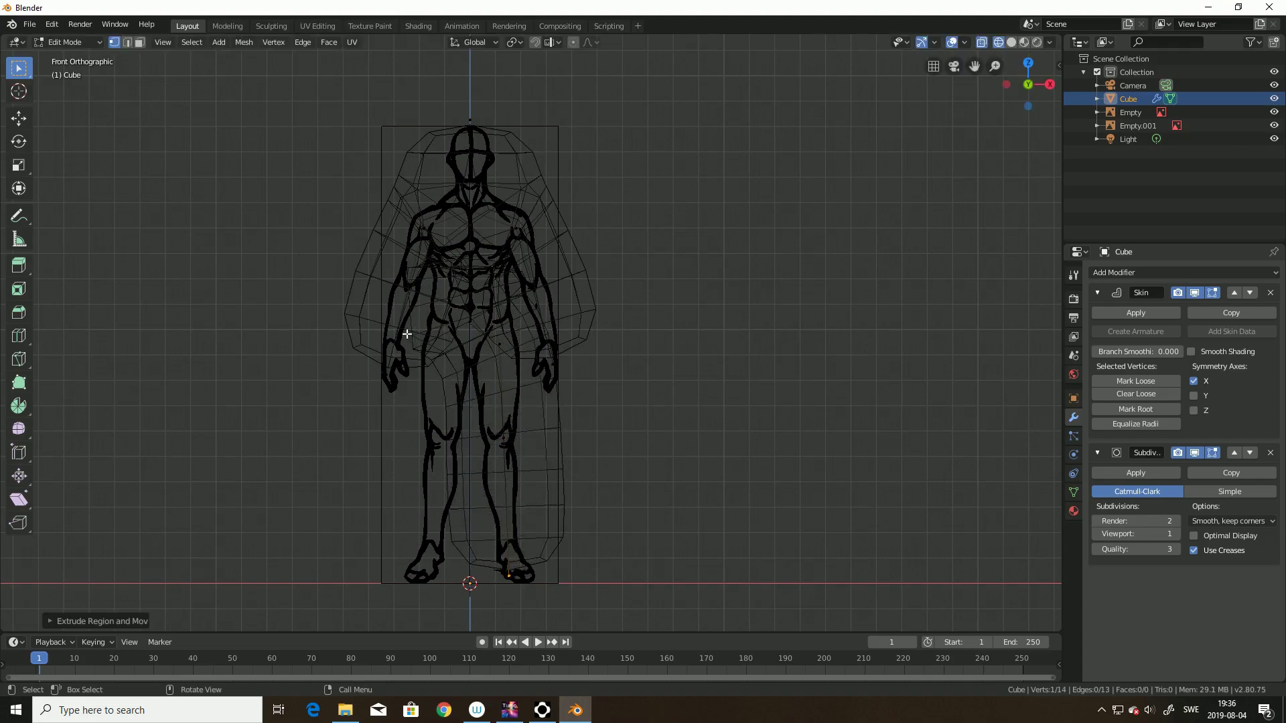
# Step: Extrude the negative X leg from the pelvis vertex about 0.14 m to the hip, and on through the knee to the foot
pyautogui.moveTo(237, 330); pyautogui.dragTo(806, 559)
pyautogui.click(457, 297)
pyautogui.click(469, 321)
pyautogui.press('e')
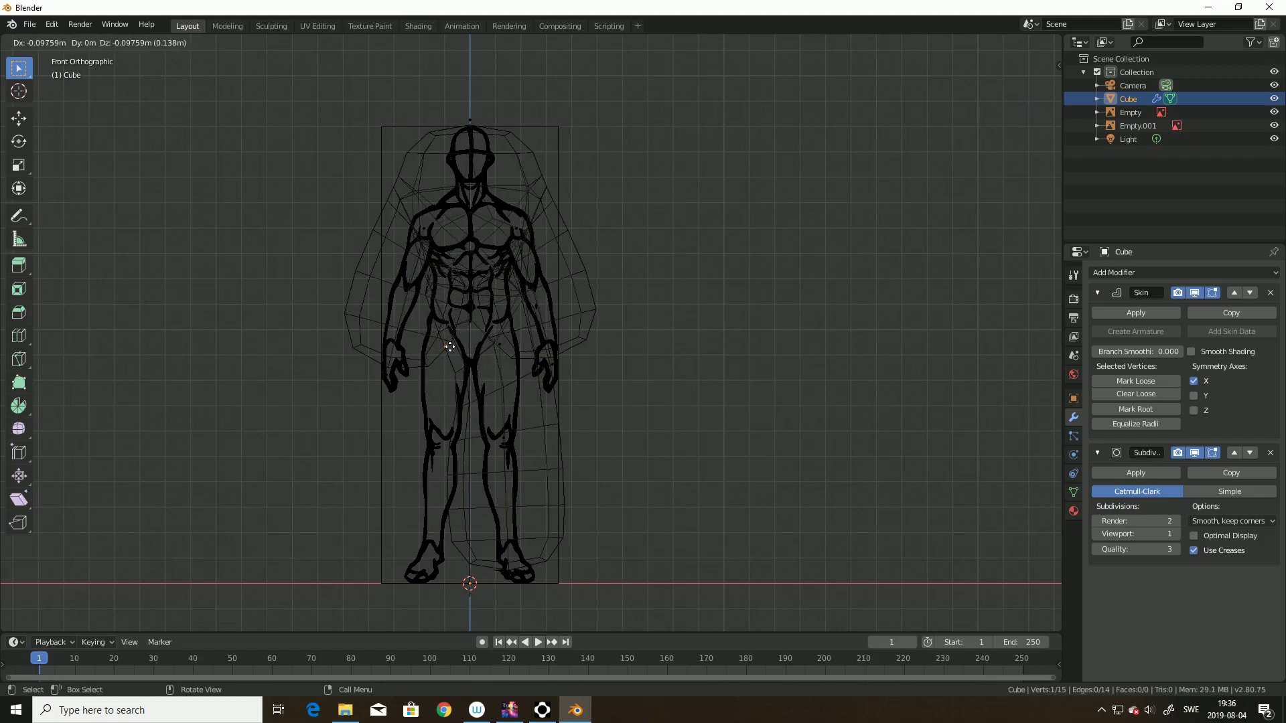
pyautogui.click(448, 349)
pyautogui.press('e')
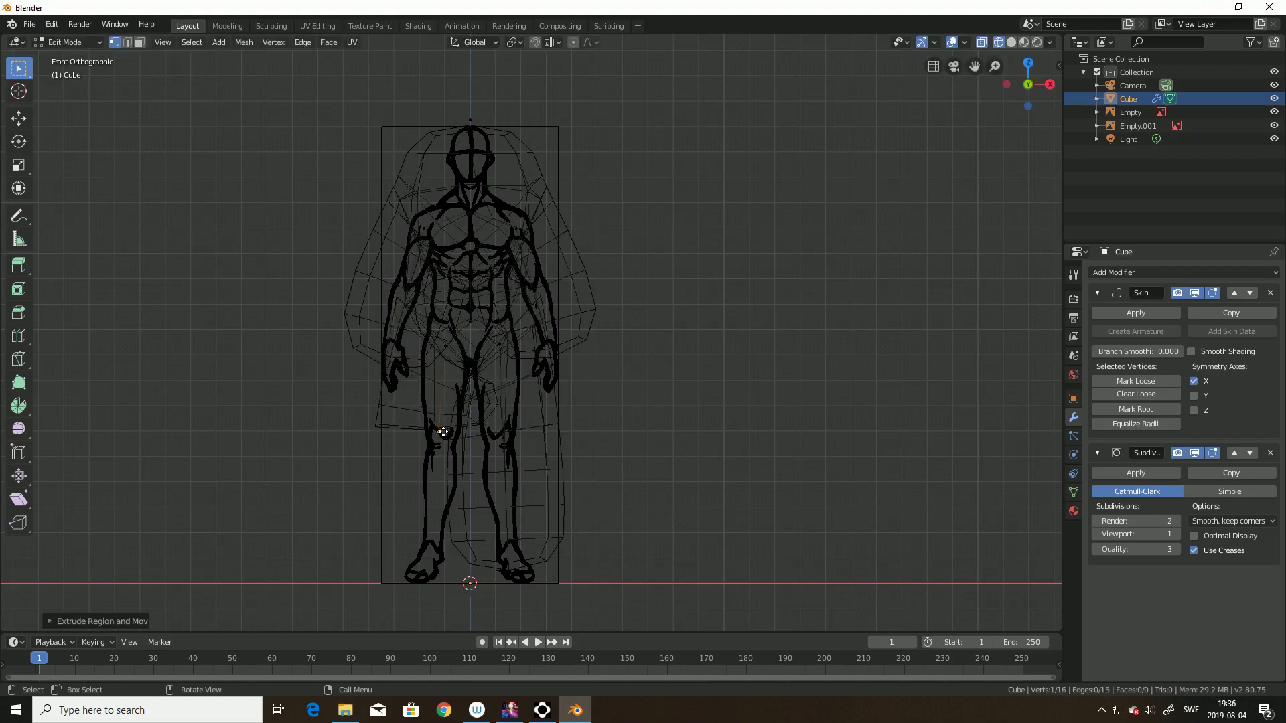
pyautogui.click(442, 428)
pyautogui.press('e')
pyautogui.click(434, 580)
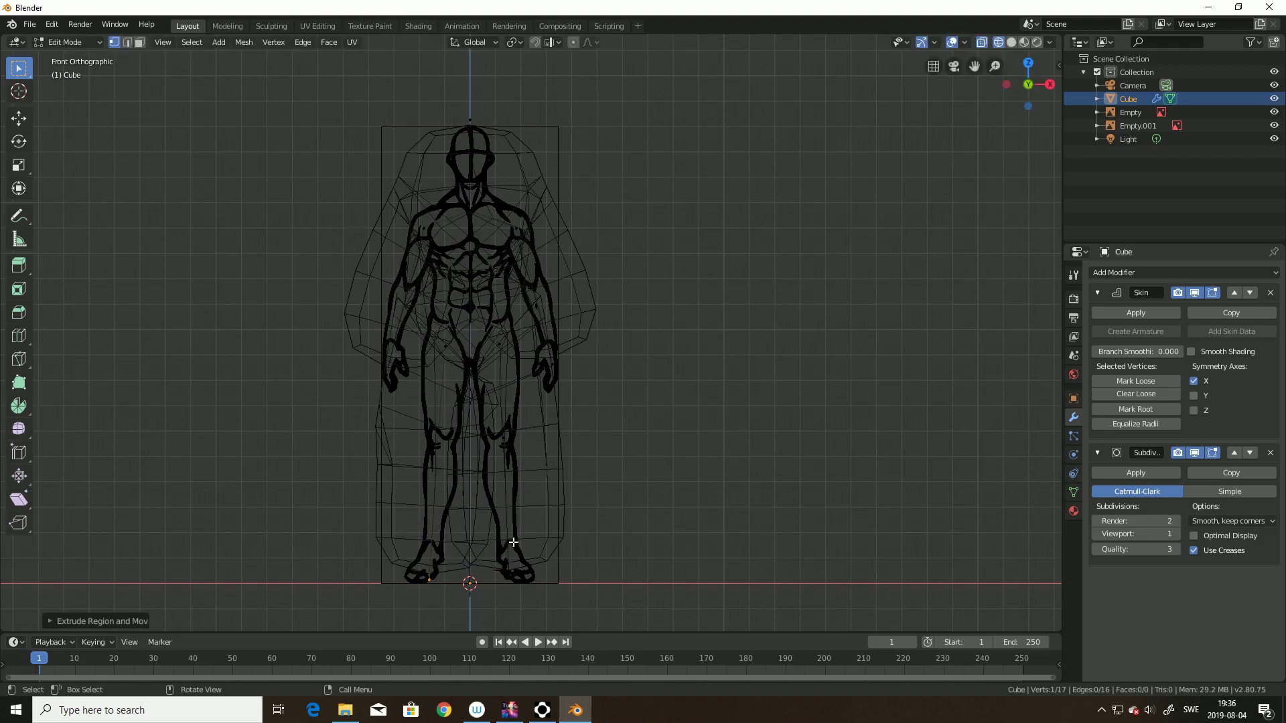
# Step: Select all skeleton vertices and shrink their skin radius so the mesh fits closer to the reference body
pyautogui.moveTo(310, 504); pyautogui.dragTo(816, 632)
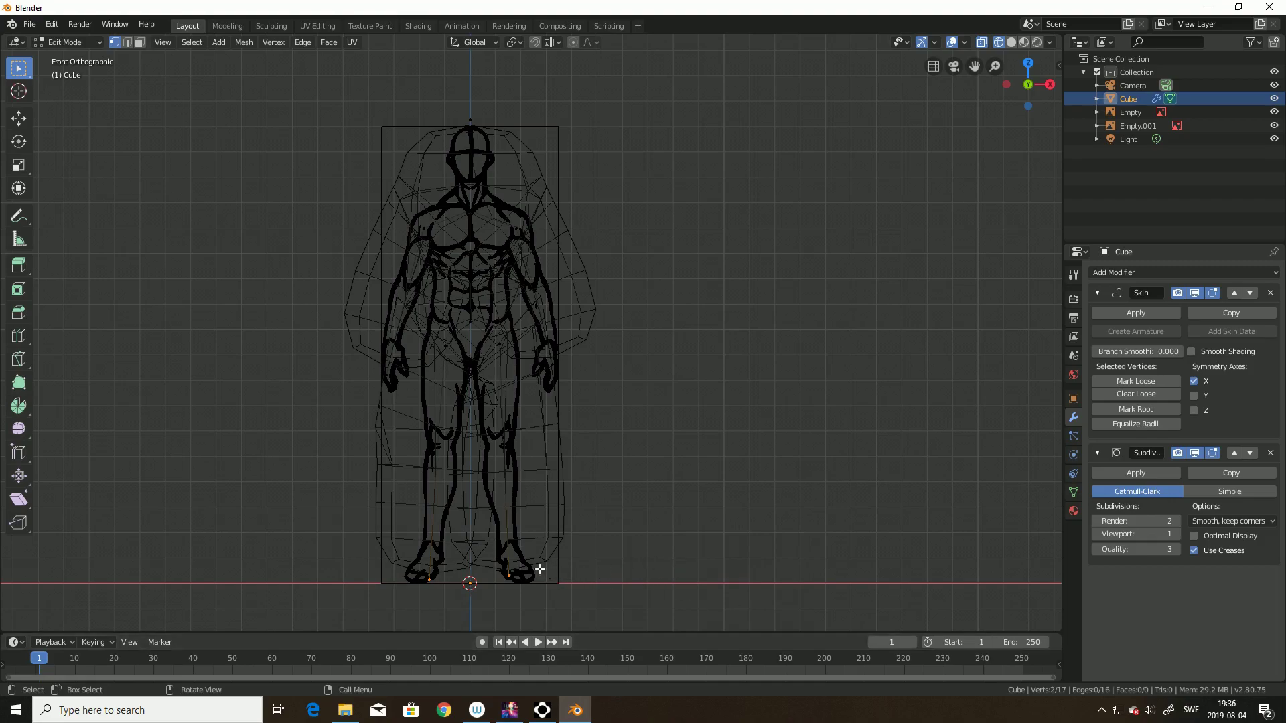
pyautogui.moveTo(770, 434)
pyautogui.mouseDown(button='middle')
pyautogui.moveTo(729, 436)
pyautogui.moveTo(771, 435)
pyautogui.mouseUp(button='middle')
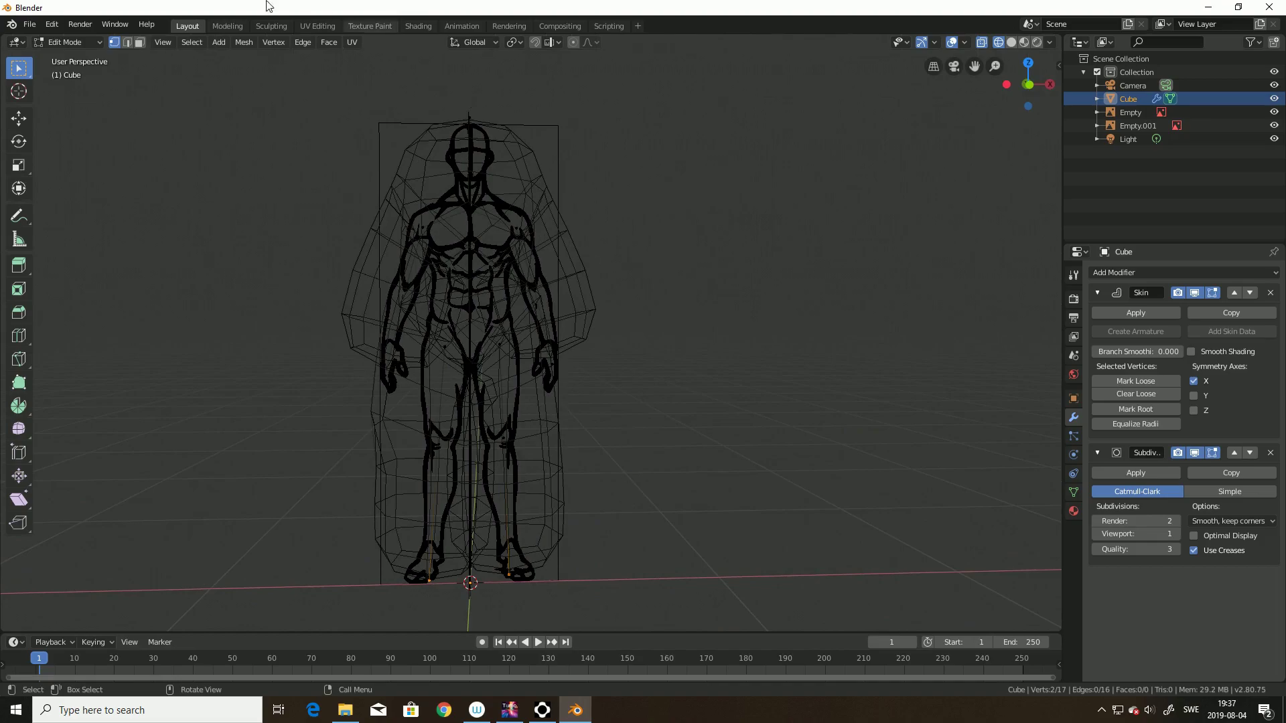
pyautogui.moveTo(232, 82); pyautogui.dragTo(745, 629)
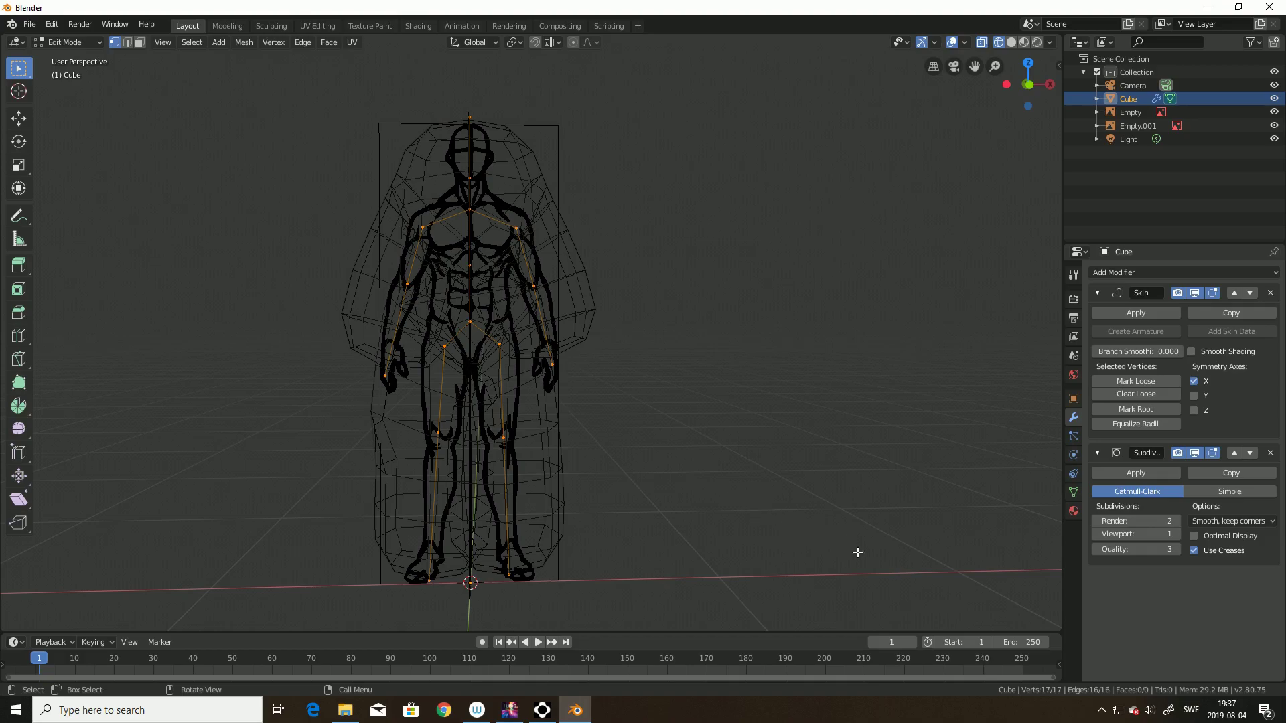
pyautogui.hotkey('ctrl', 'a')
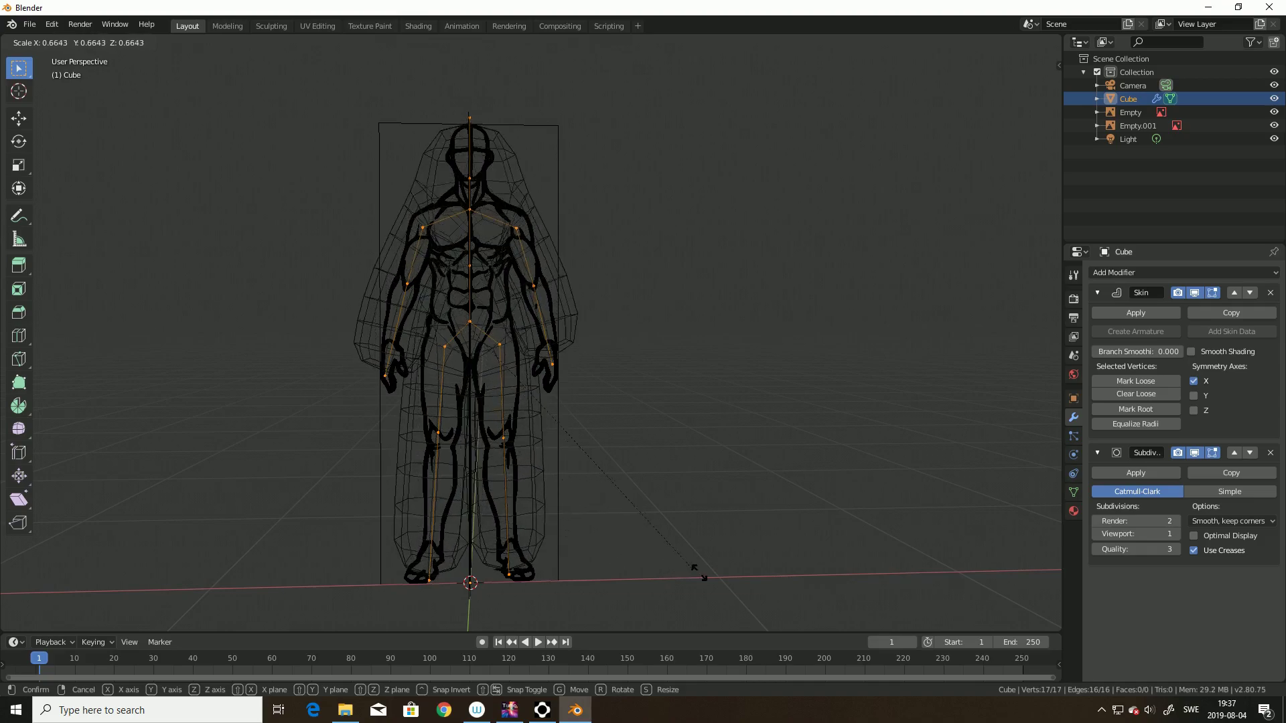
pyautogui.click(661, 564)
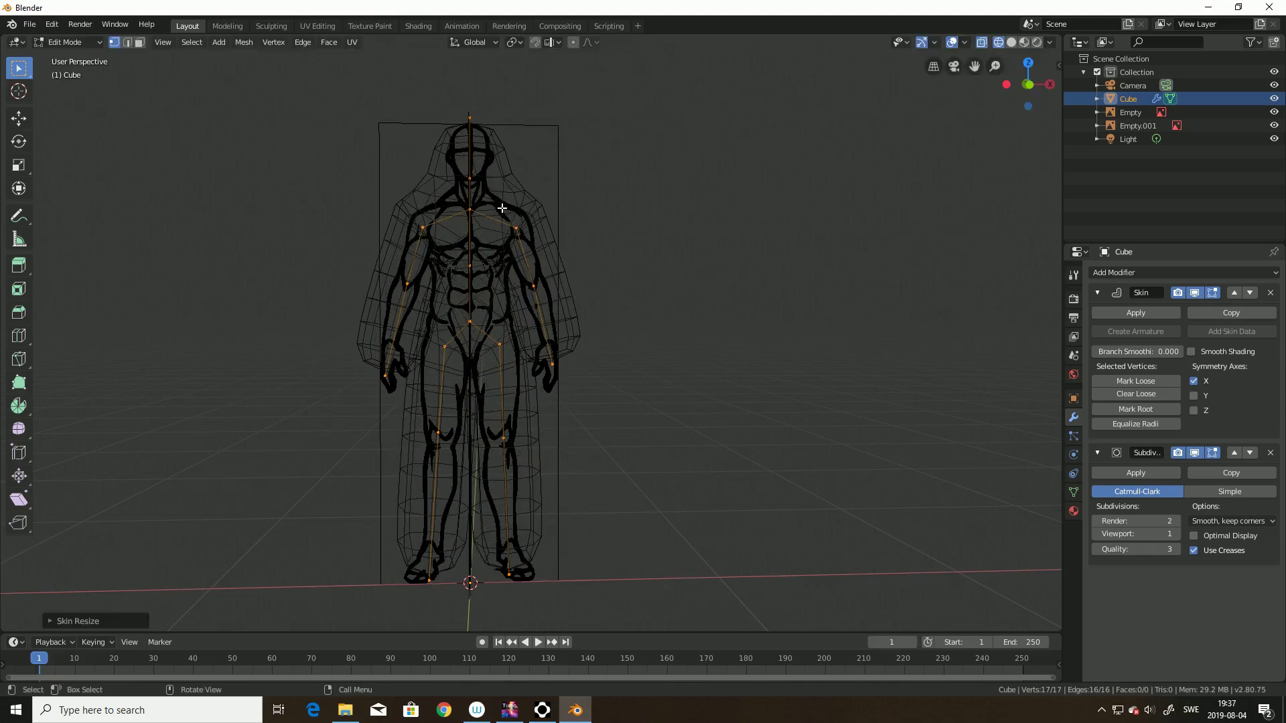
# Step: Scale the skin radius of both arms' shoulder, elbow and hand vertices to about 0.53
pyautogui.moveTo(503, 208); pyautogui.dragTo(612, 377)
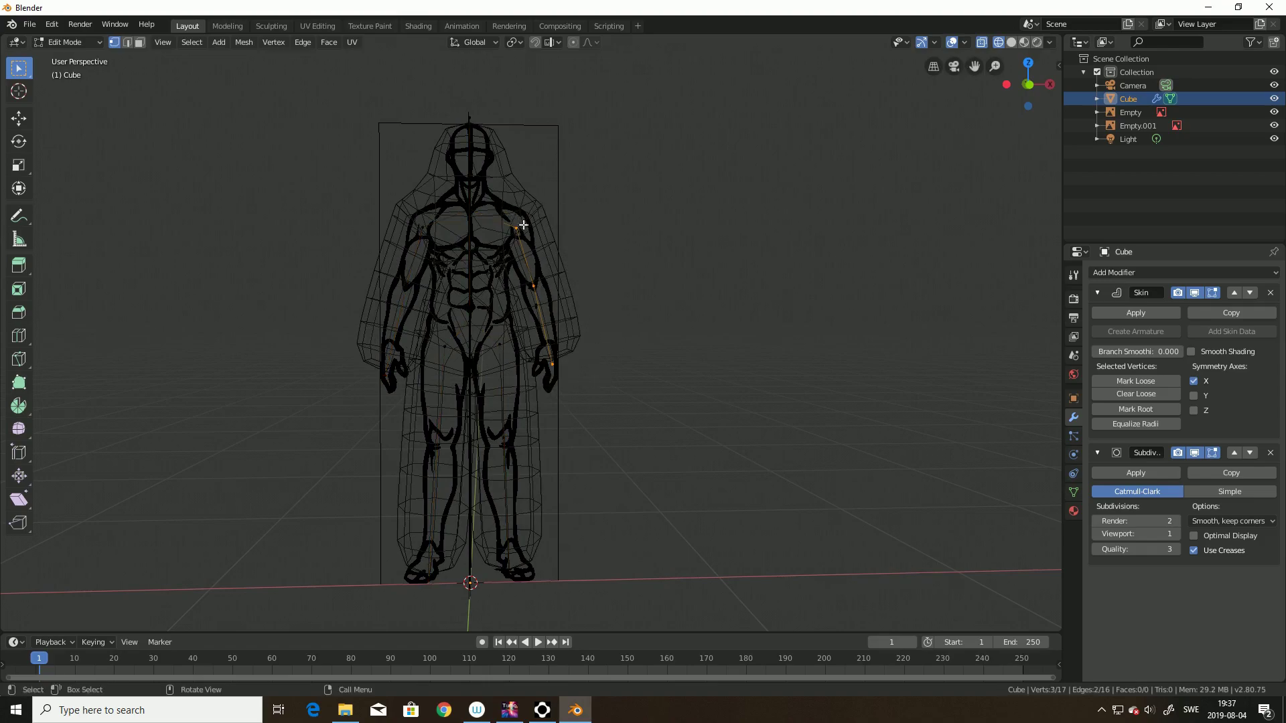
pyautogui.moveTo(359, 192); pyautogui.dragTo(431, 388)
pyautogui.press('ctrl')
pyautogui.press('s')
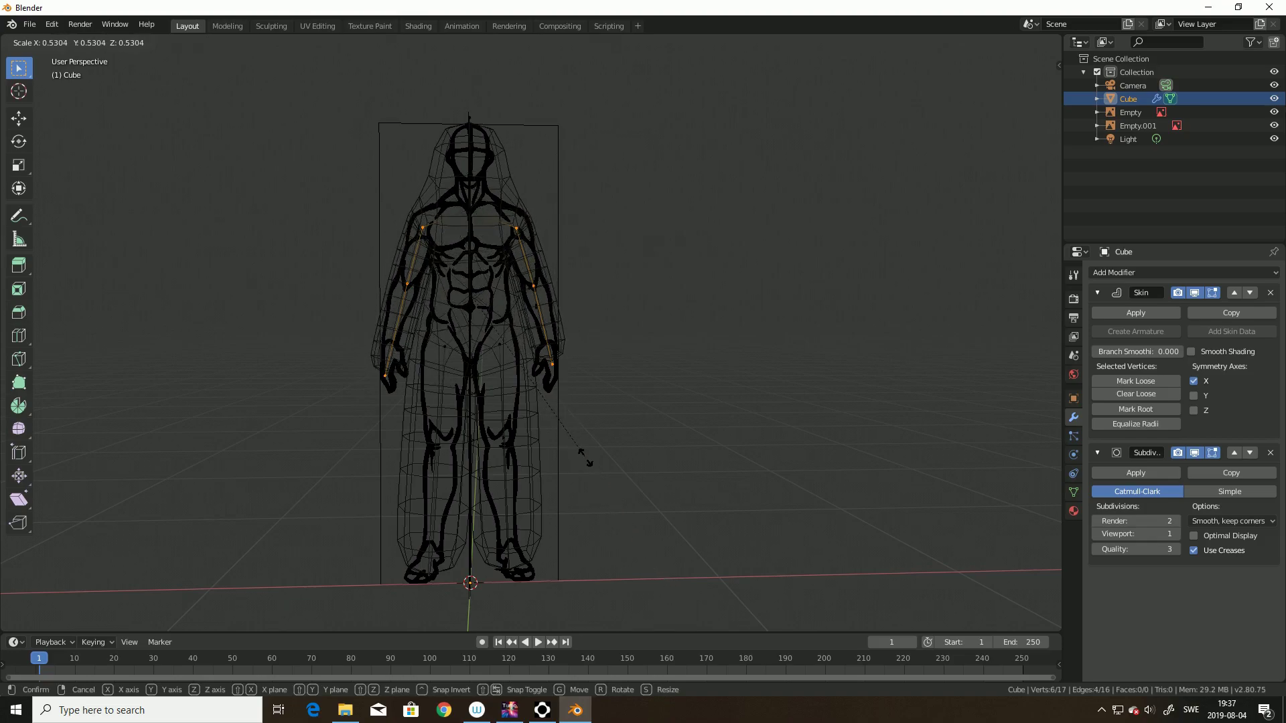
pyautogui.click(583, 454)
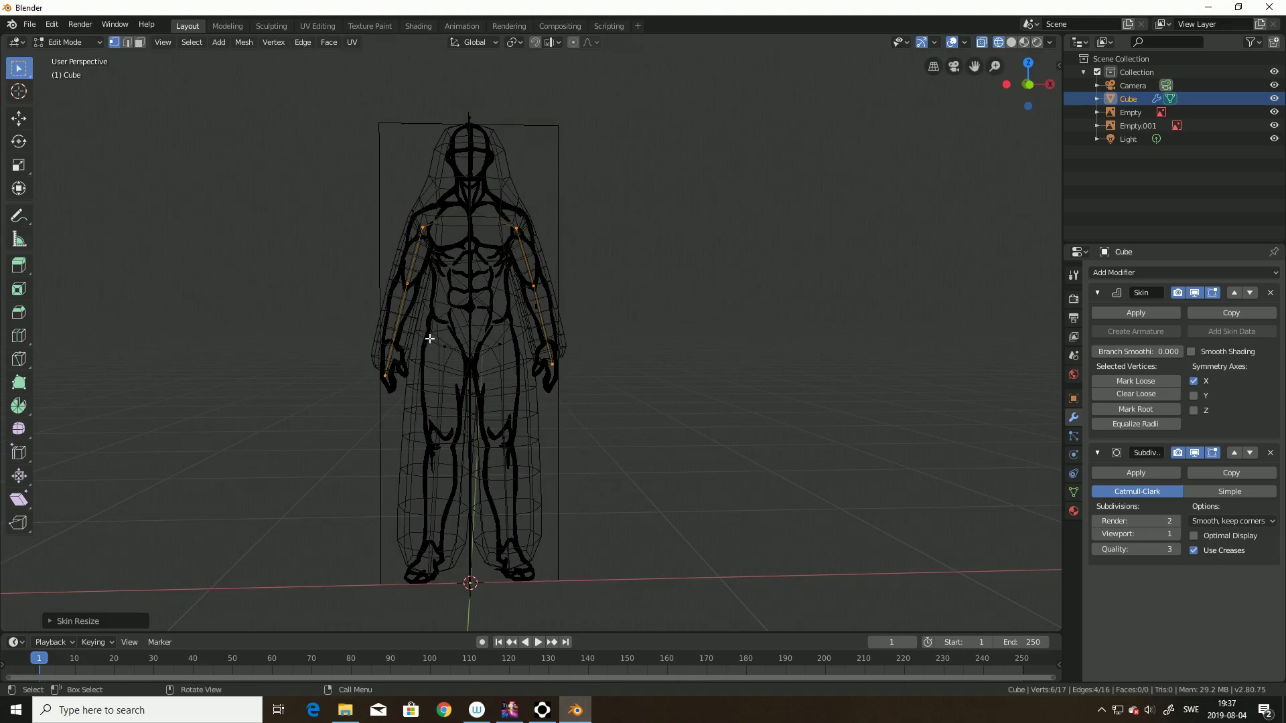
# Step: Scale the skin radius of both legs' hip, knee and foot vertices to about 0.70
pyautogui.moveTo(431, 334); pyautogui.dragTo(527, 628)
pyautogui.moveTo(417, 334); pyautogui.dragTo(528, 595)
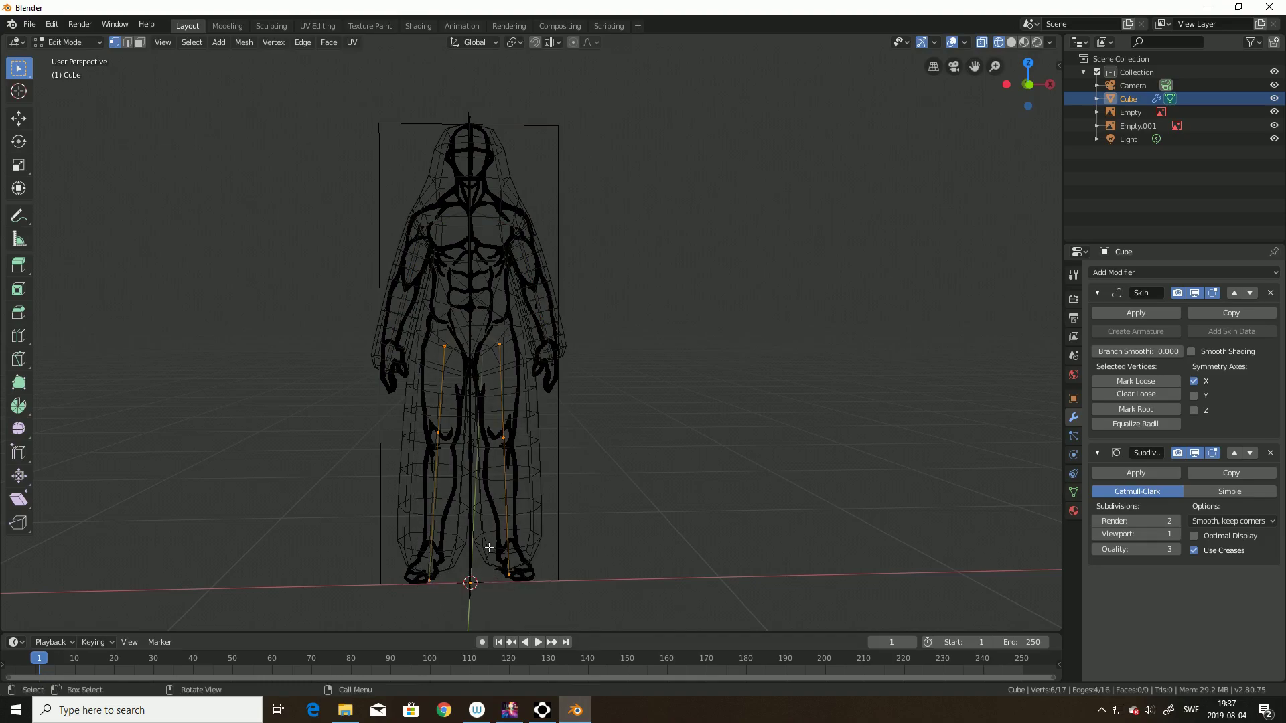
pyautogui.press('s')
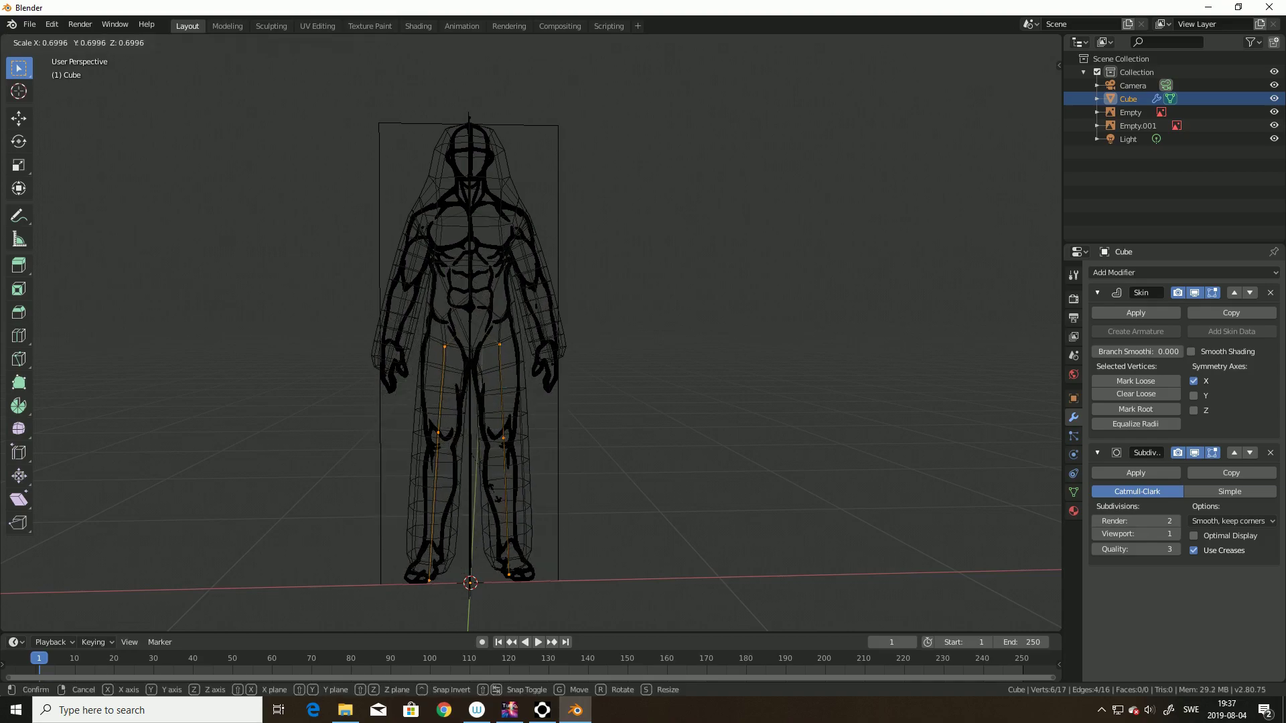
pyautogui.click(494, 491)
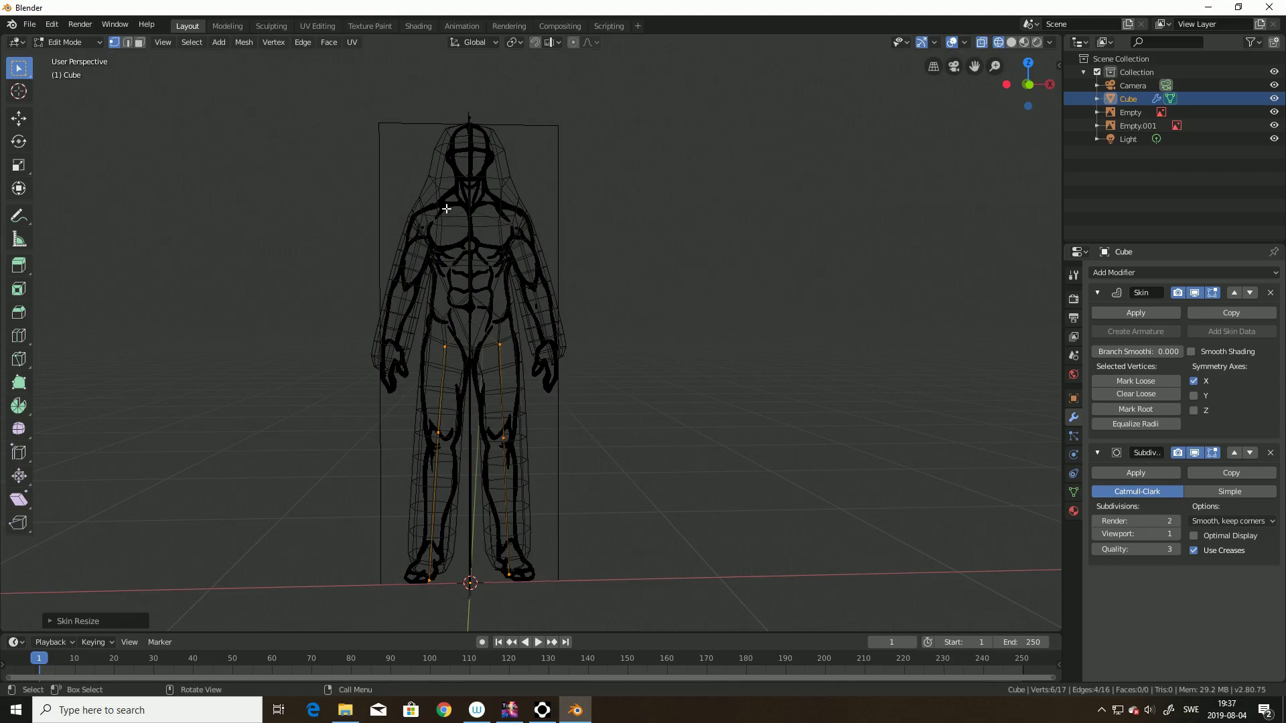
# Step: Scale the skin radius of the mid-torso and pelvis vertices to about 0.89
pyautogui.click(459, 284)
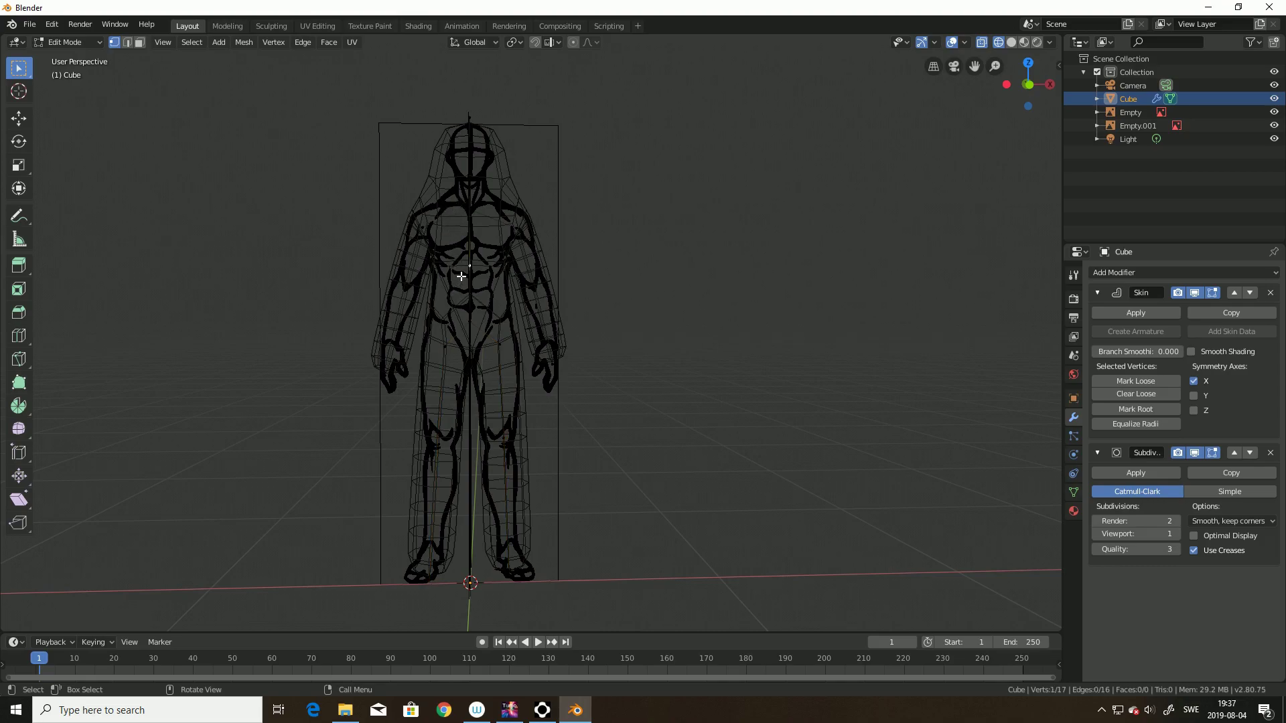
pyautogui.keyDown('shift'); pyautogui.click(470, 322); pyautogui.keyUp('shift')
pyautogui.scroll(2, 507, 326)
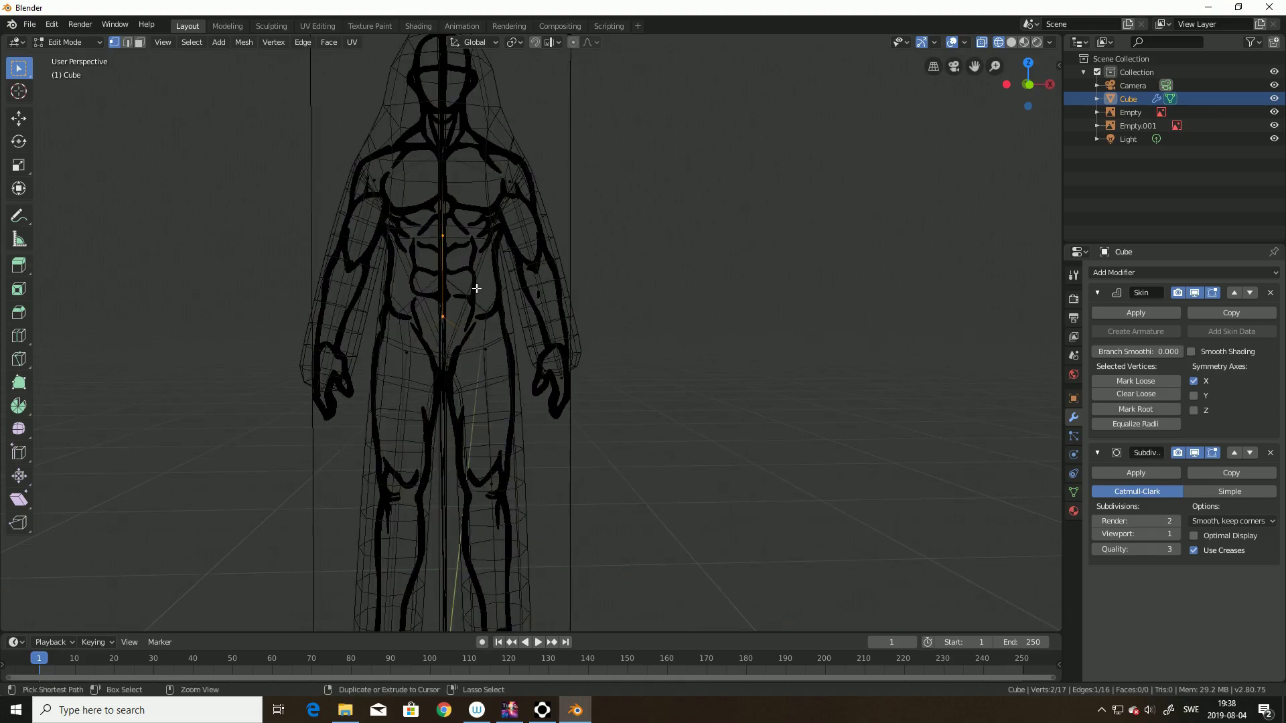
pyautogui.press('s')
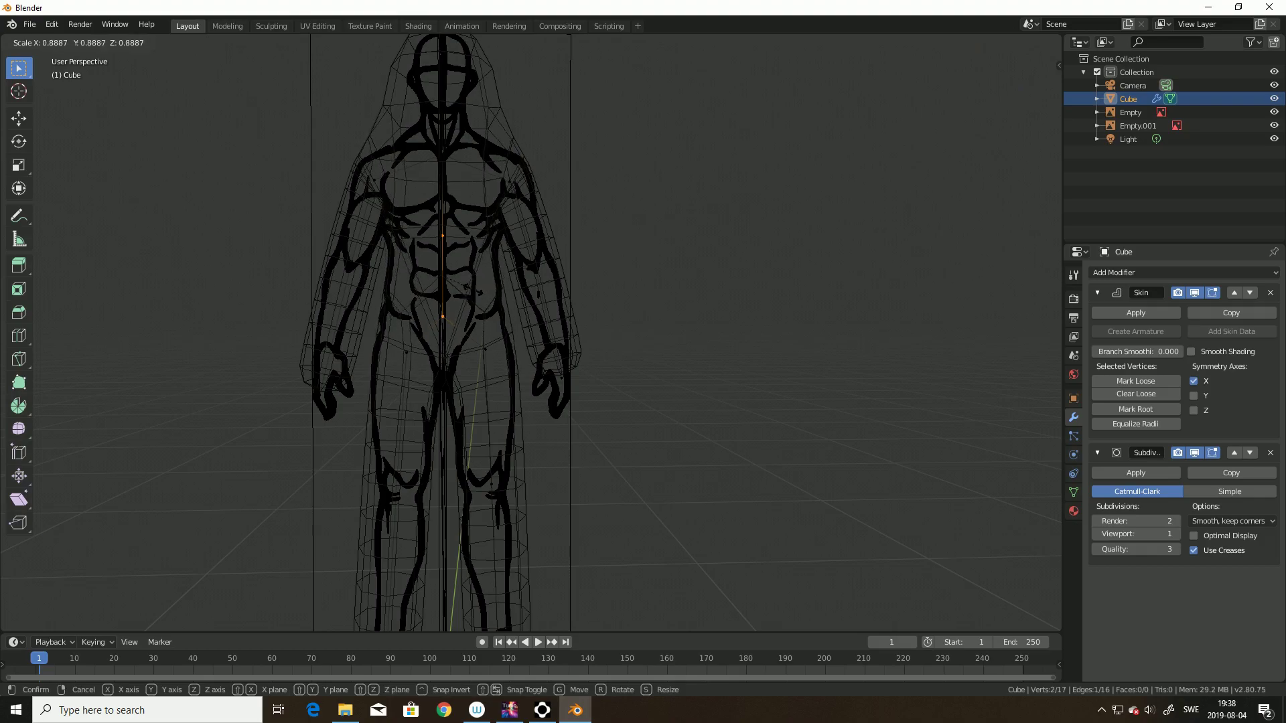
pyautogui.click(474, 289)
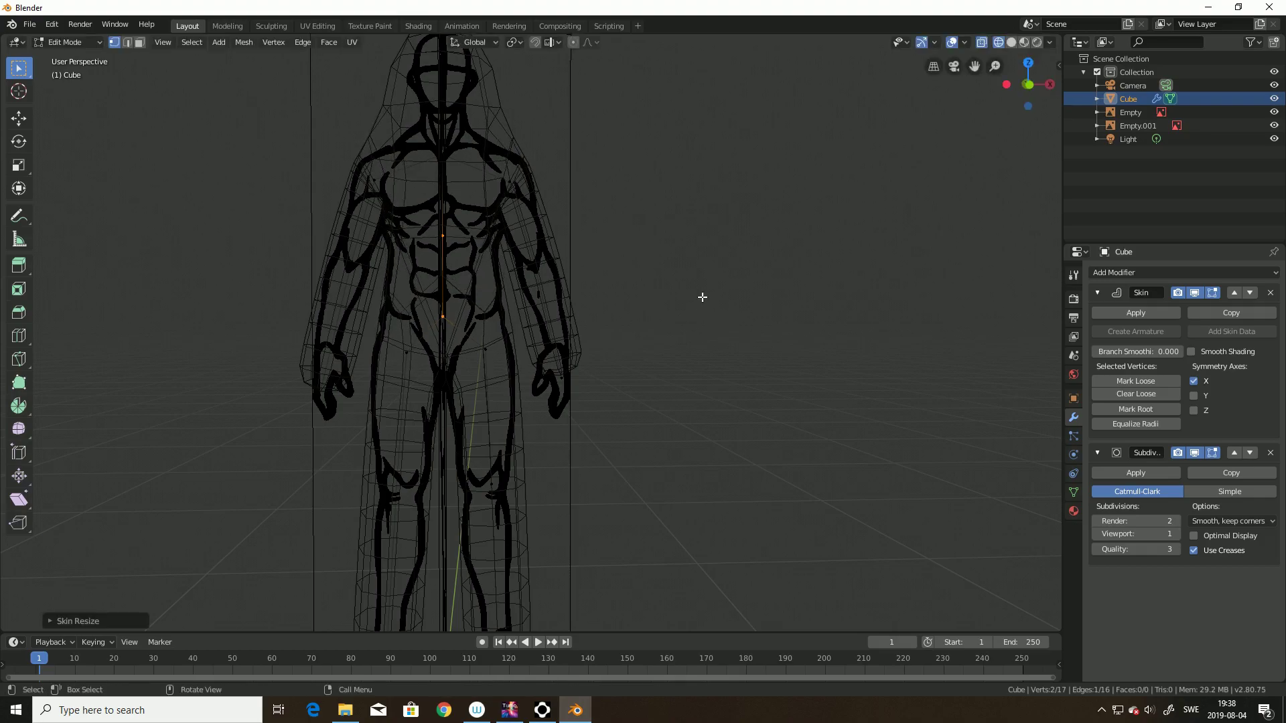
pyautogui.scroll(-2, 582, 183)
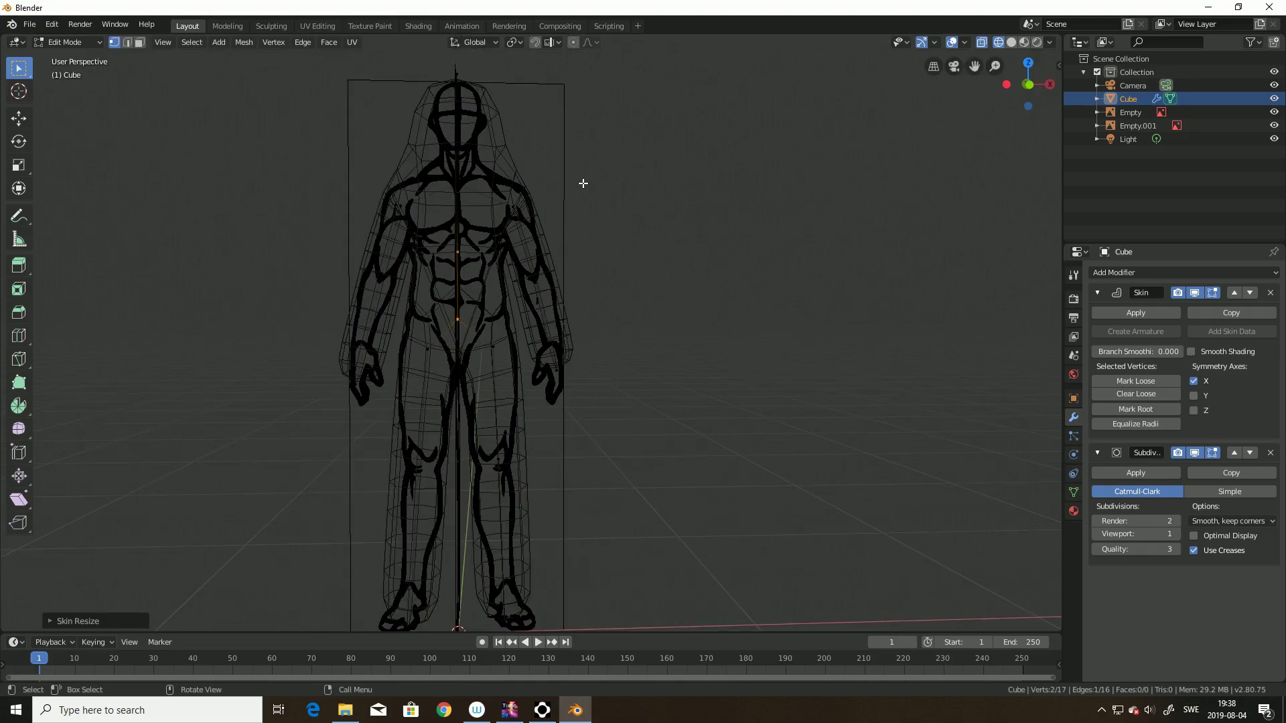
# Step: Scale the skin radius of the two hand vertices to about 0.59
pyautogui.moveTo(349, 338); pyautogui.dragTo(411, 421)
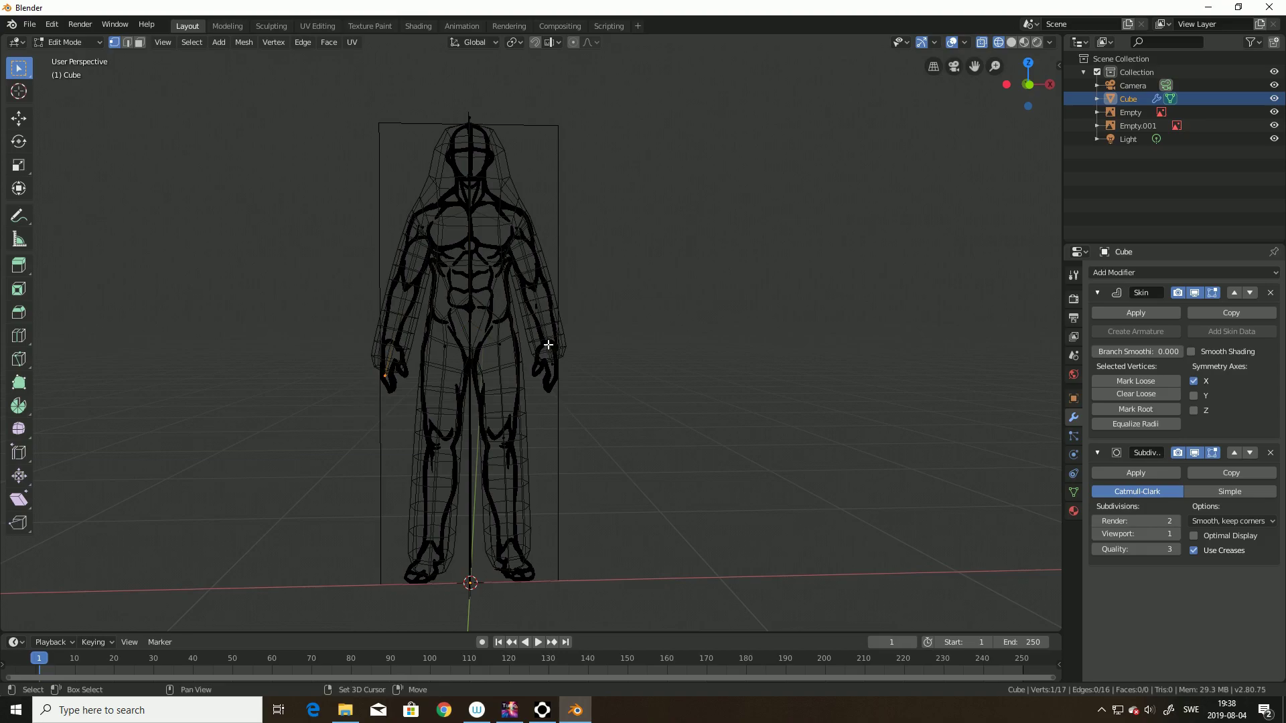
pyautogui.keyDown('shift'); pyautogui.moveTo(536, 337); pyautogui.dragTo(563, 395); pyautogui.keyUp('shift')
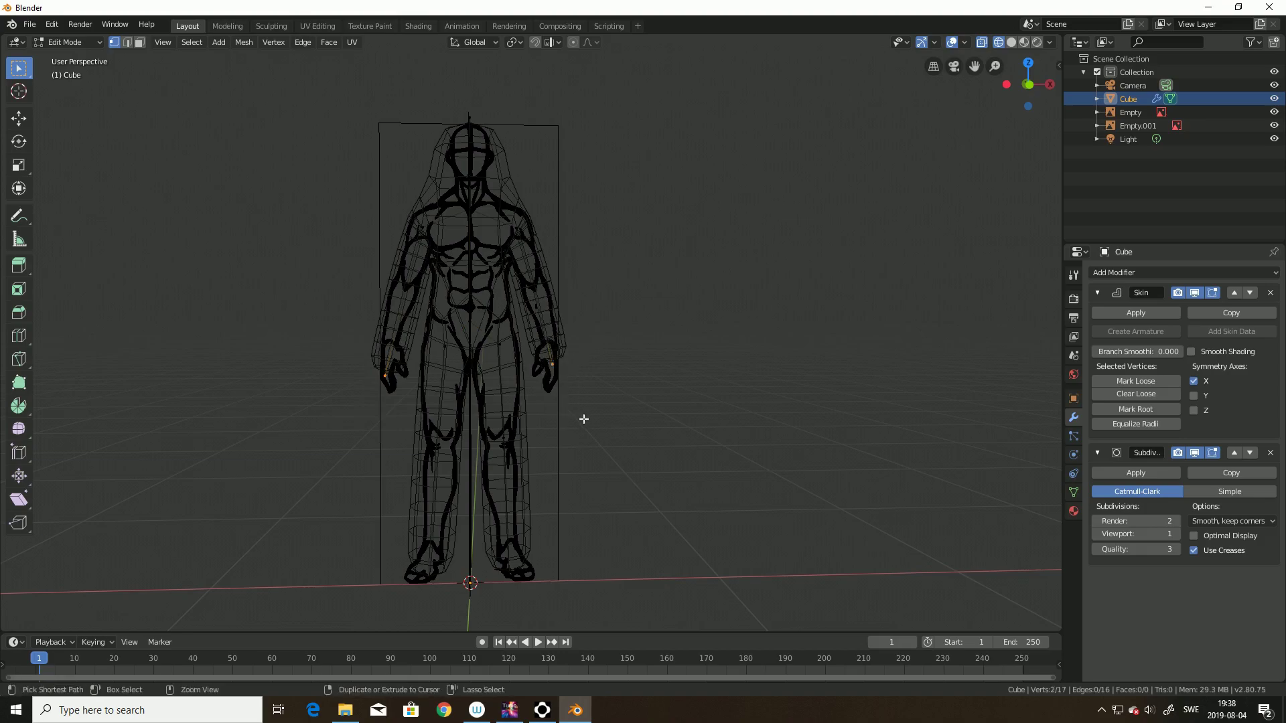
pyautogui.press('s')
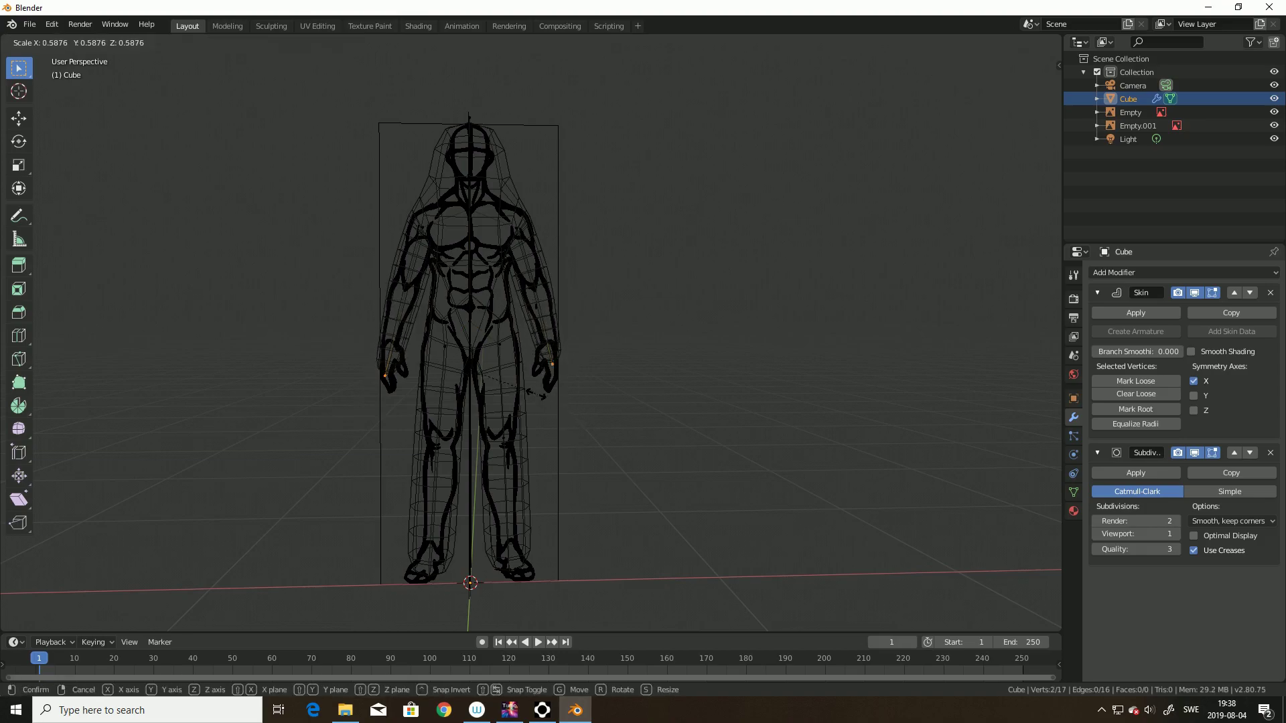
pyautogui.click(527, 391)
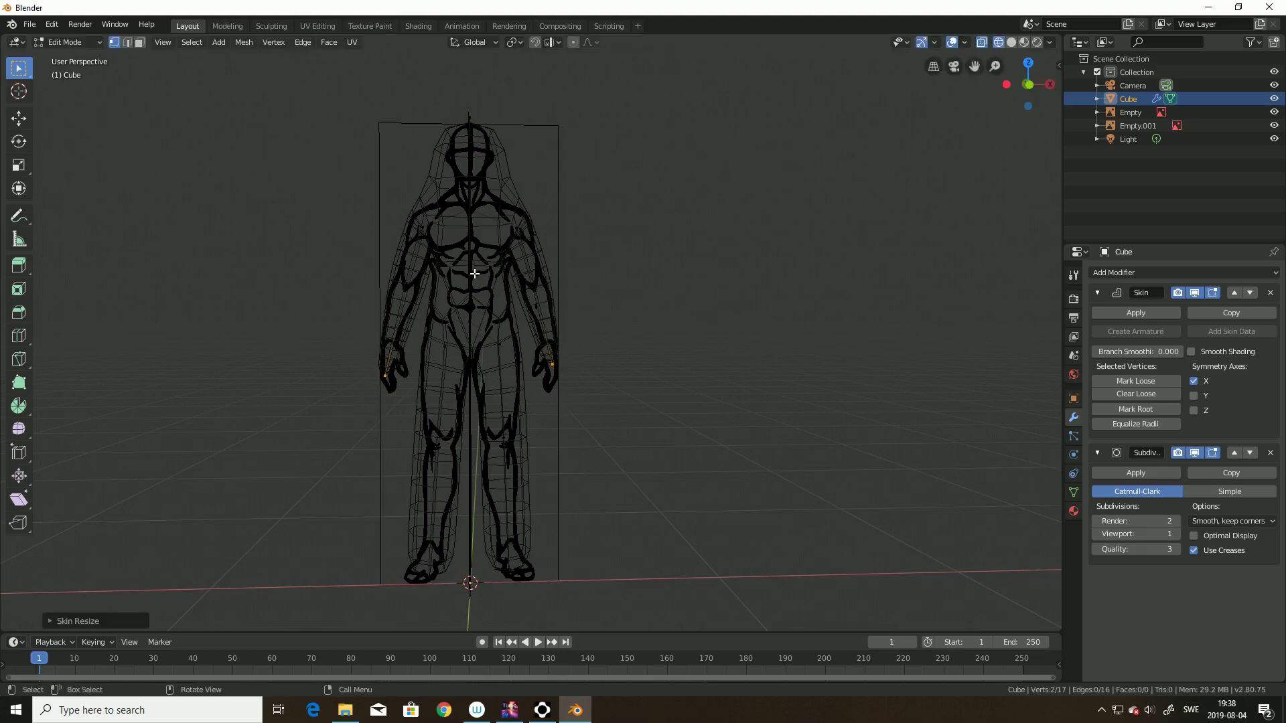
# Step: Shrink the skin radius of each elbow vertex separately, the negative X elbow to about 0.85 and the positive X elbow to match
pyautogui.moveTo(355, 260); pyautogui.dragTo(432, 313)
pyautogui.hotkey('ctrl', 'a')
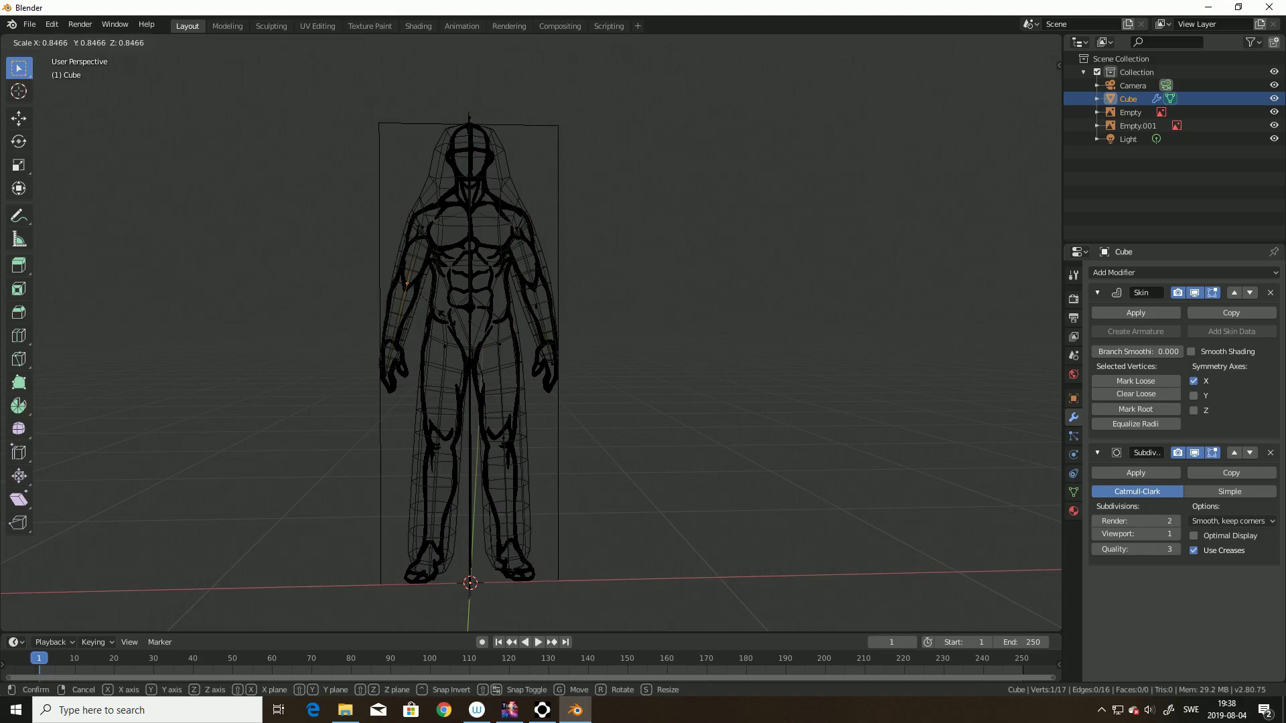
pyautogui.click(528, 312)
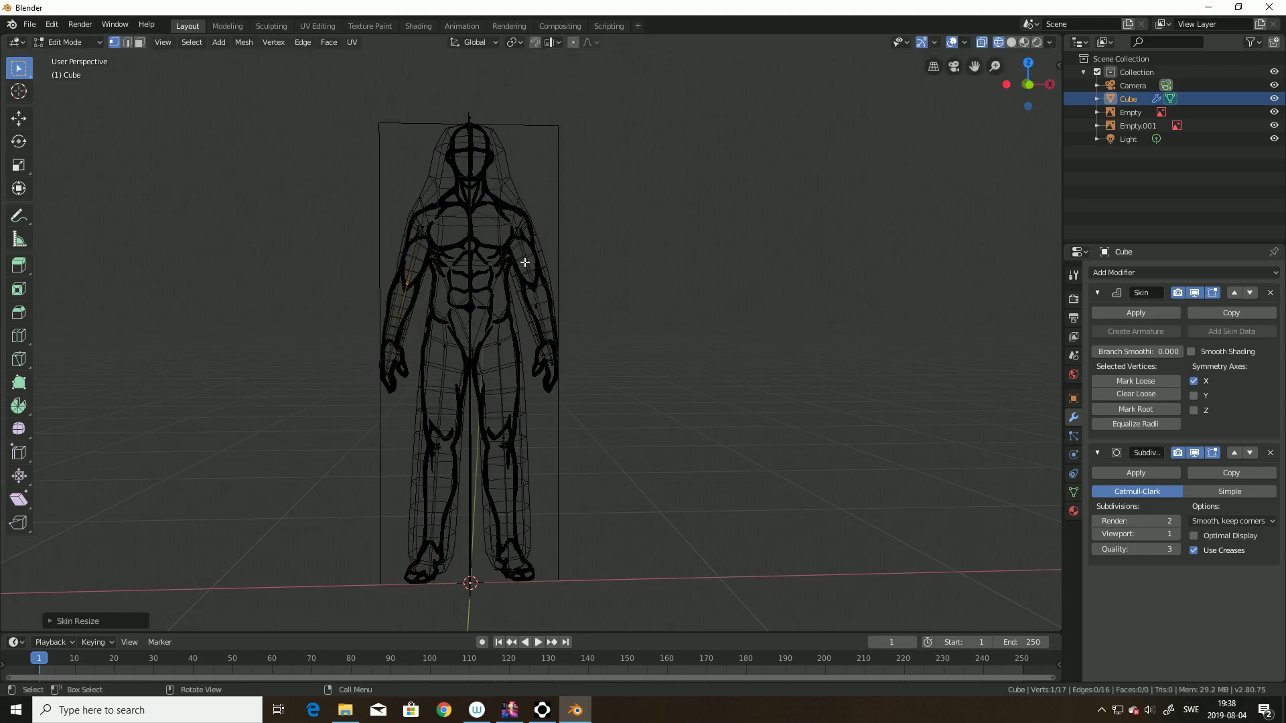
pyautogui.moveTo(524, 262); pyautogui.dragTo(556, 329)
pyautogui.hotkey('ctrl', 'a')
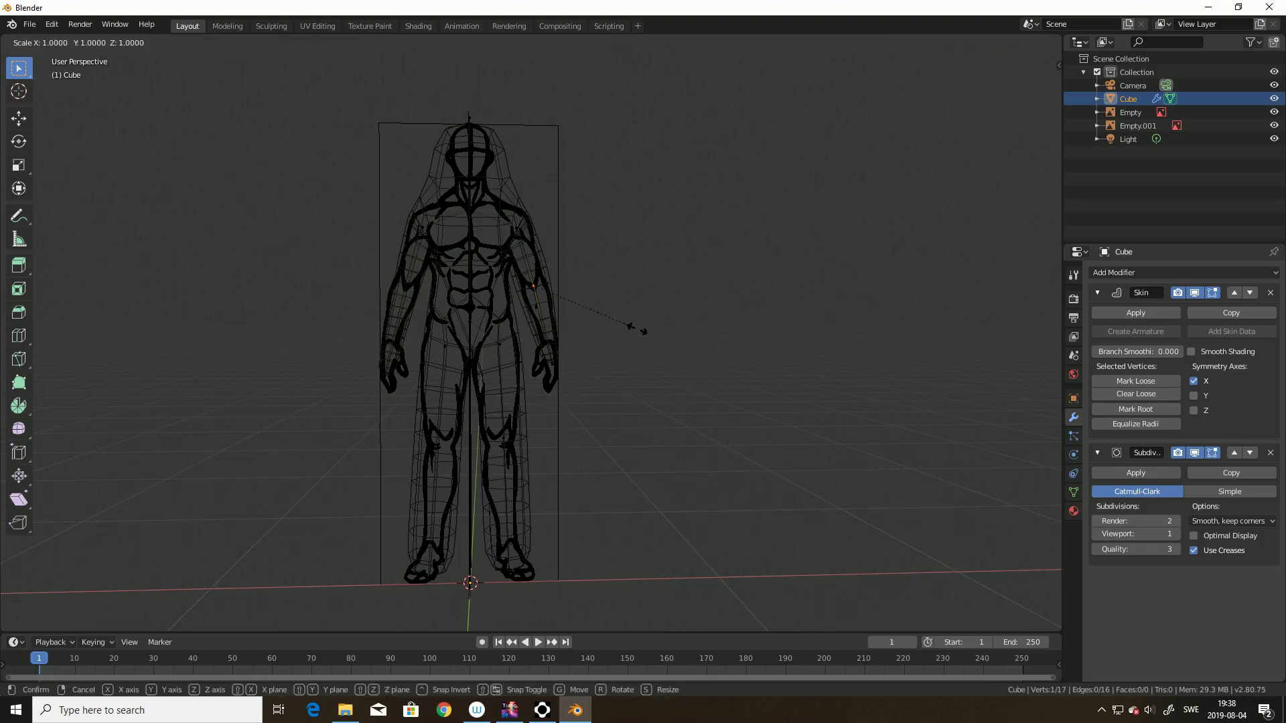
pyautogui.click(606, 316)
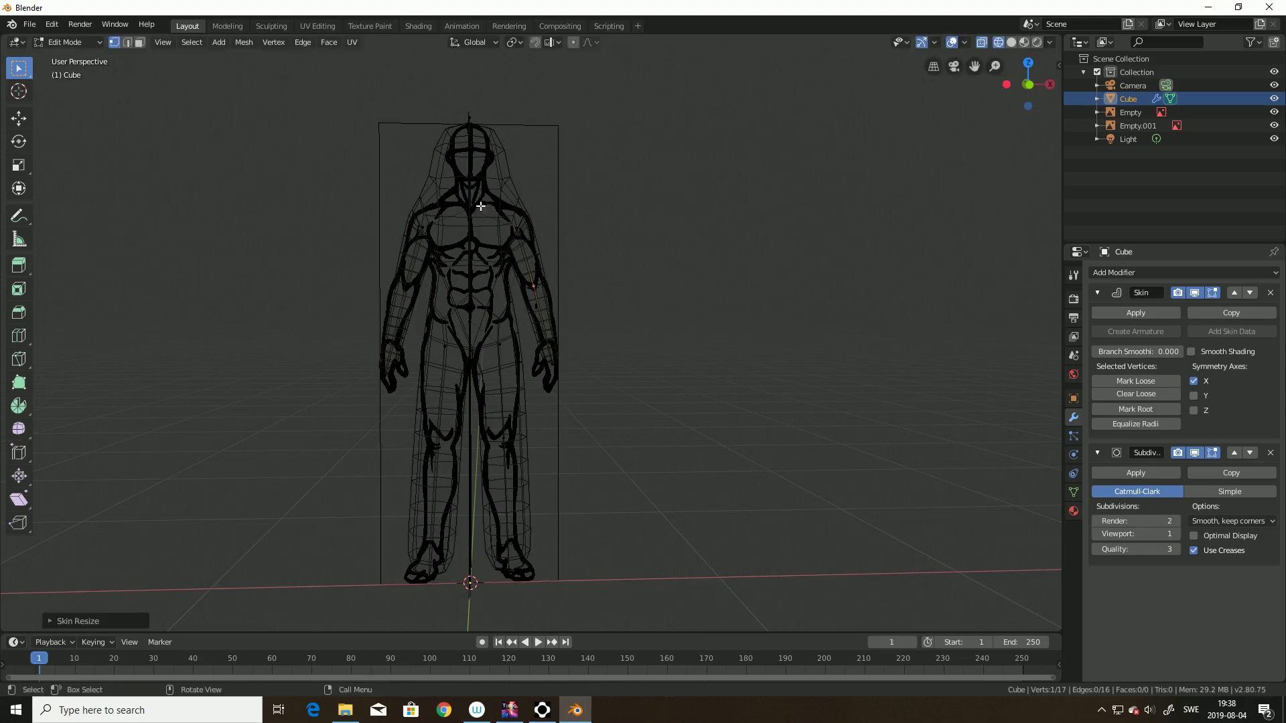
# Step: Scale the skin radius of the two shoulder vertices and the chest vertex between them by a factor of about 0.83
pyautogui.moveTo(382, 206); pyautogui.dragTo(602, 254)
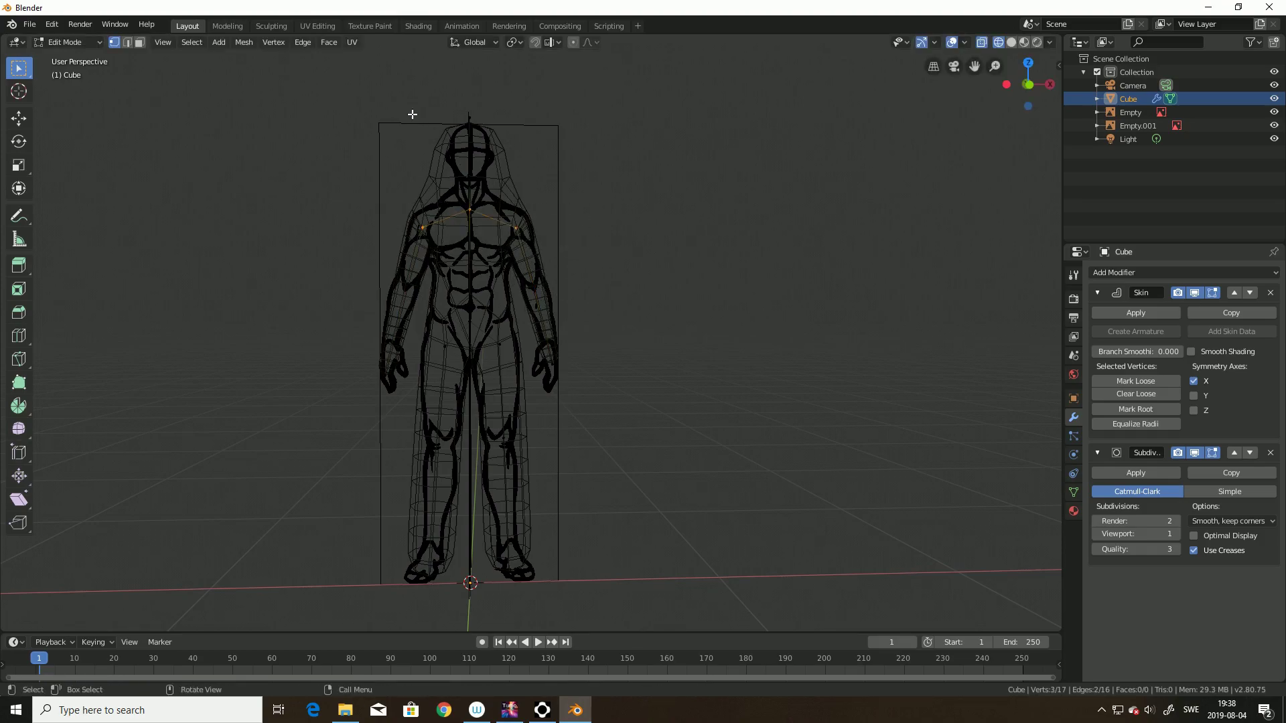
pyautogui.moveTo(370, 136); pyautogui.dragTo(558, 195)
pyautogui.moveTo(392, 189); pyautogui.dragTo(547, 255)
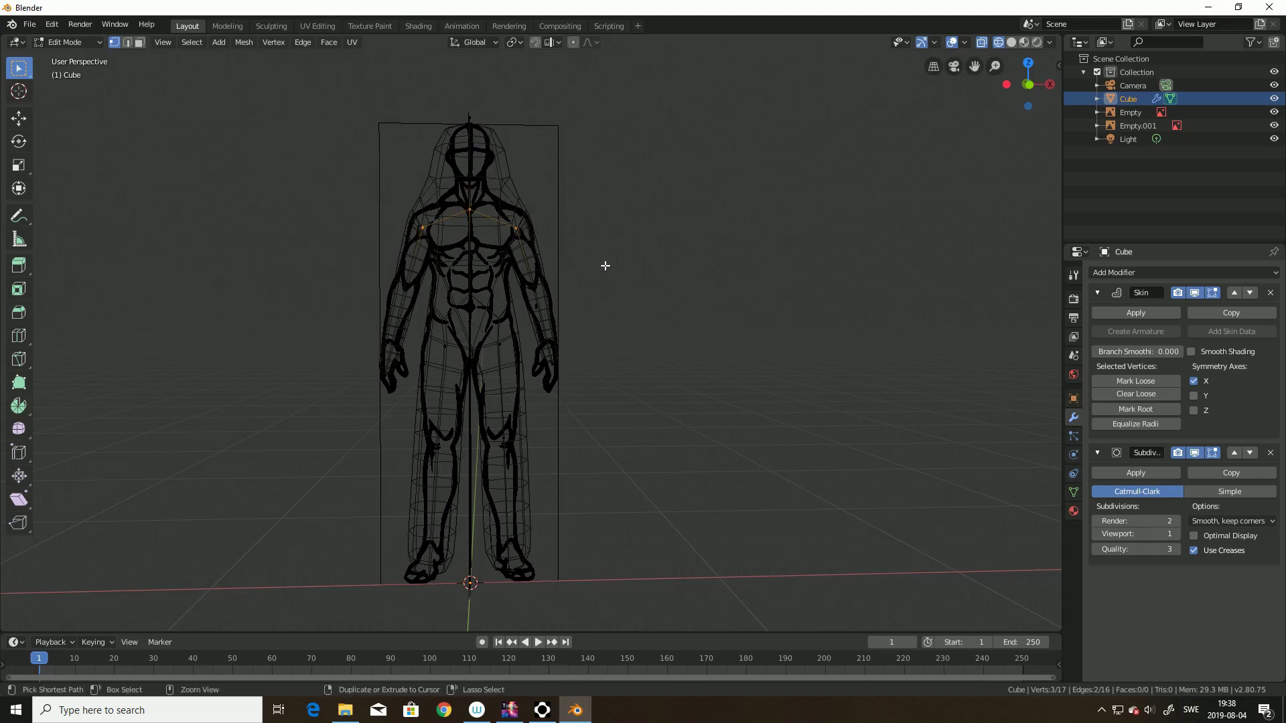
pyautogui.hotkey('ctrl', 'a')
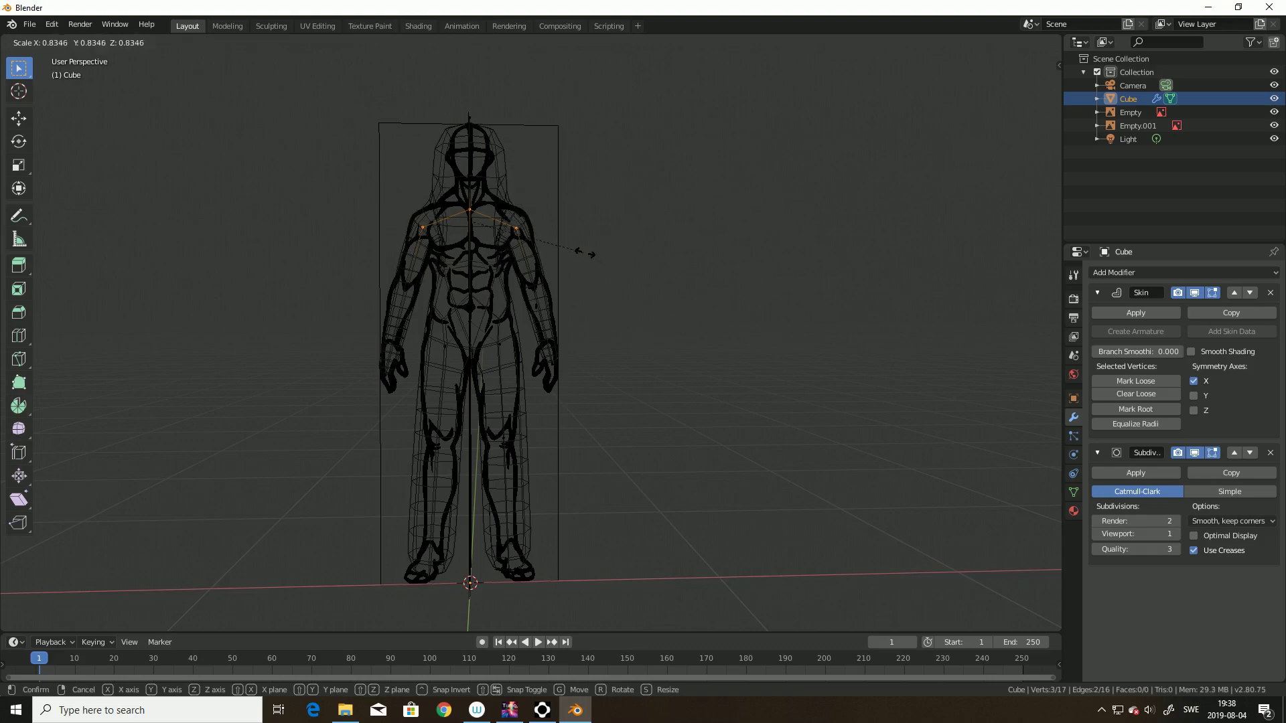
pyautogui.click(589, 253)
# Step: Shrink the skin radius of the head-top and neck vertices together to bring the head closer to the reference outline
pyautogui.moveTo(433, 95); pyautogui.dragTo(520, 194)
pyautogui.press('ctrl')
pyautogui.hotkey('ctrl', 'a')
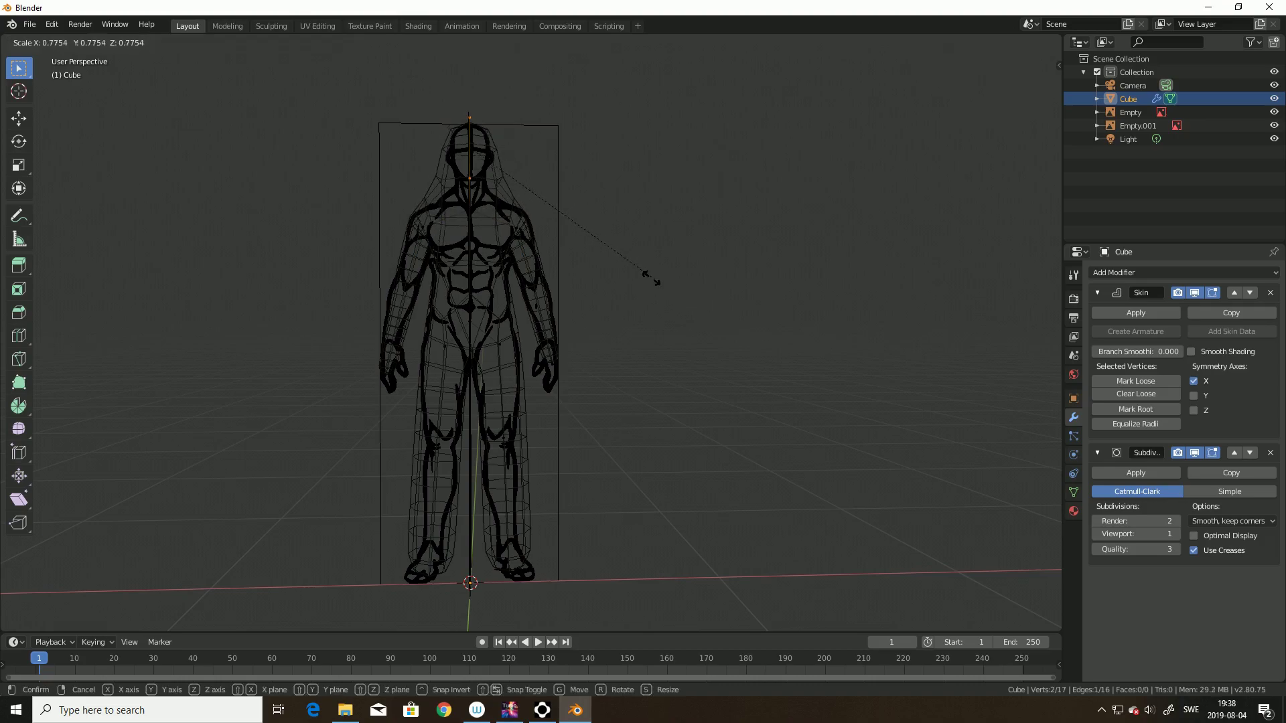
pyautogui.click(603, 266)
# Step: Scale the neck vertex's skin radius by a factor of about 0.47 and the head-top vertex's by about 1.79
pyautogui.moveTo(411, 147); pyautogui.dragTo(543, 205)
pyautogui.hotkey('ctrl', 'a')
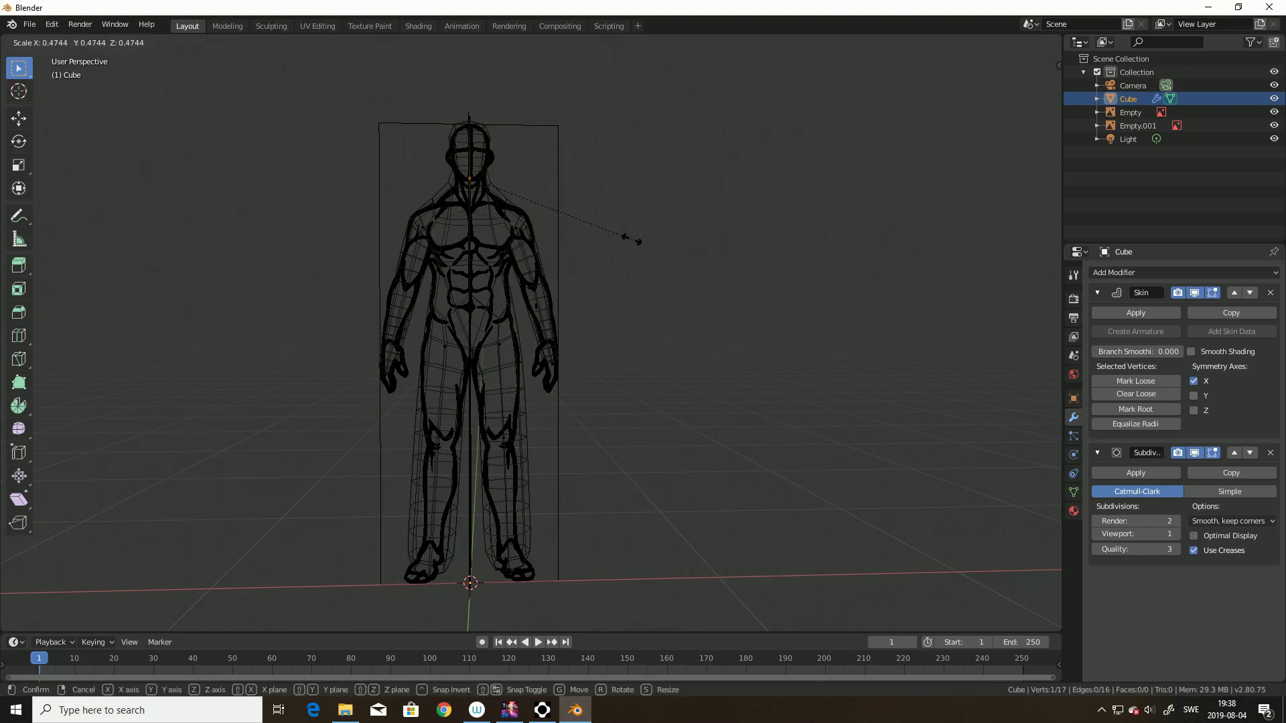
pyautogui.click(639, 242)
pyautogui.moveTo(439, 106); pyautogui.dragTo(560, 161)
pyautogui.hotkey('ctrl', 'a')
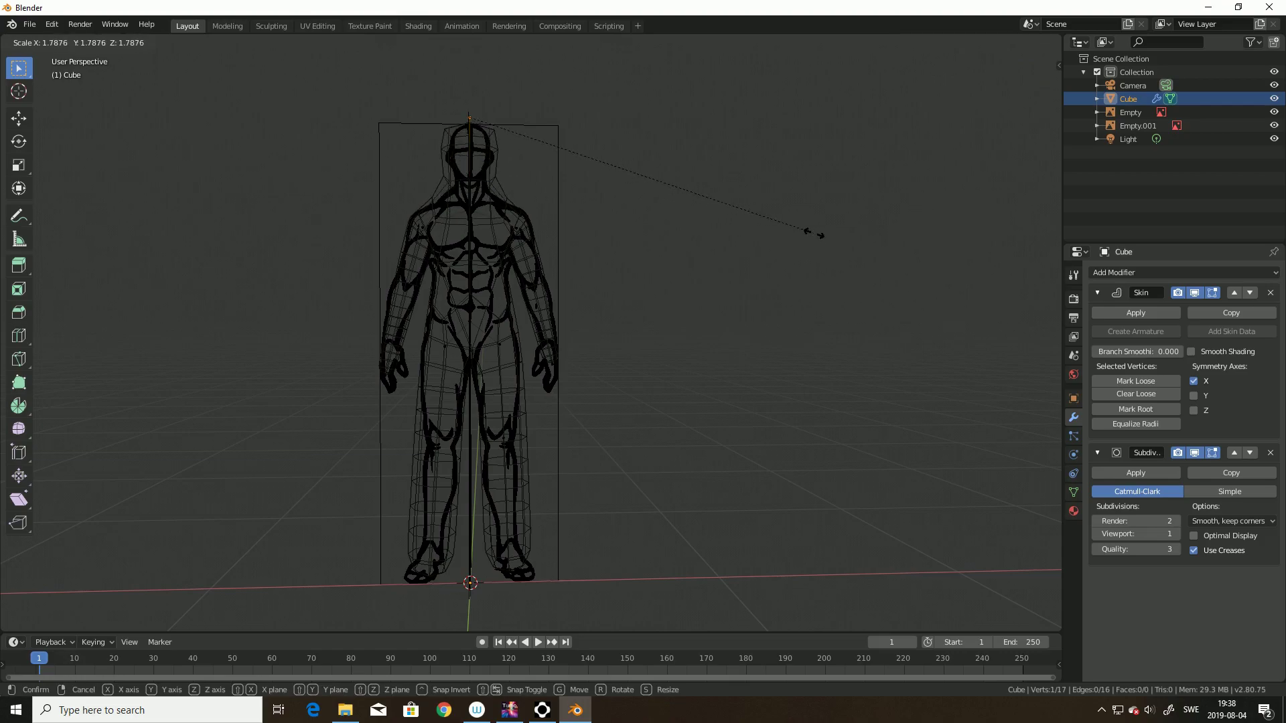
pyautogui.click(812, 231)
pyautogui.moveTo(882, 308); pyautogui.dragTo(695, 307, button='middle')
pyautogui.press('ctrl')
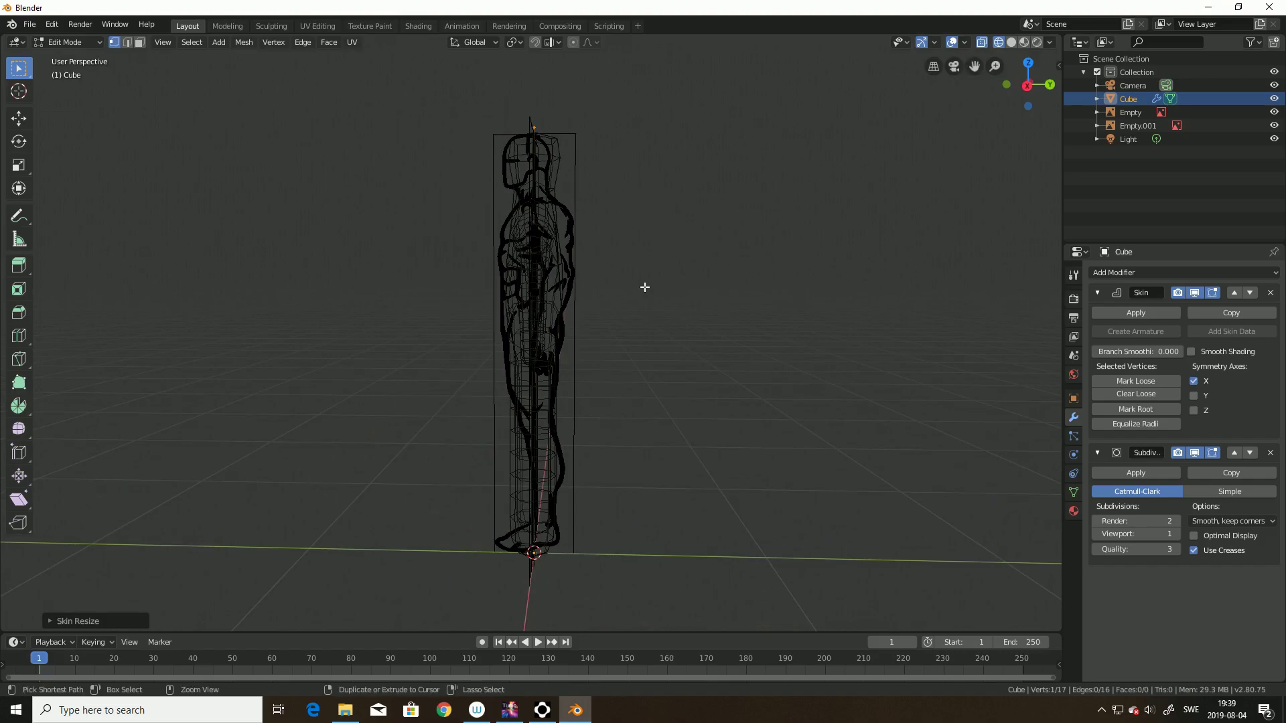
pyautogui.moveTo(426, 84); pyautogui.dragTo(780, 633)
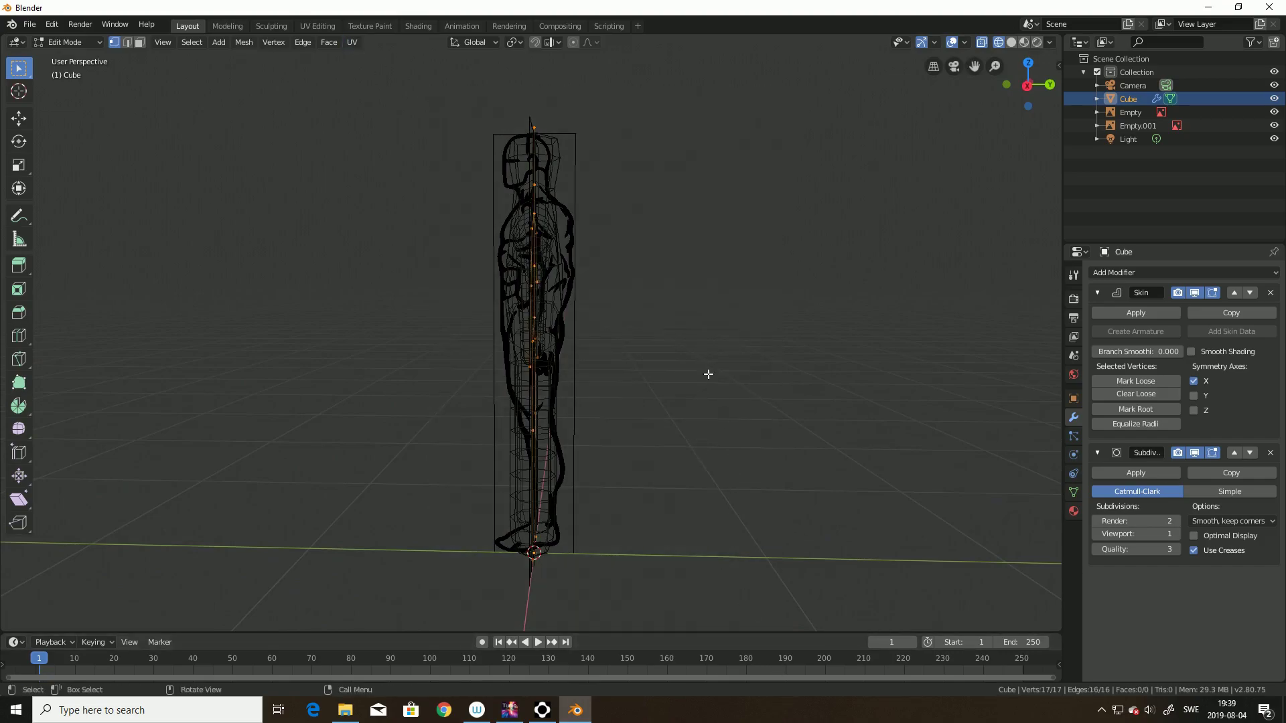
pyautogui.moveTo(700, 356); pyautogui.dragTo(526, 232, button='middle')
# Step: Scale the skin radius of the two shoulder vertices by a factor of about 0.92
pyautogui.click(515, 226)
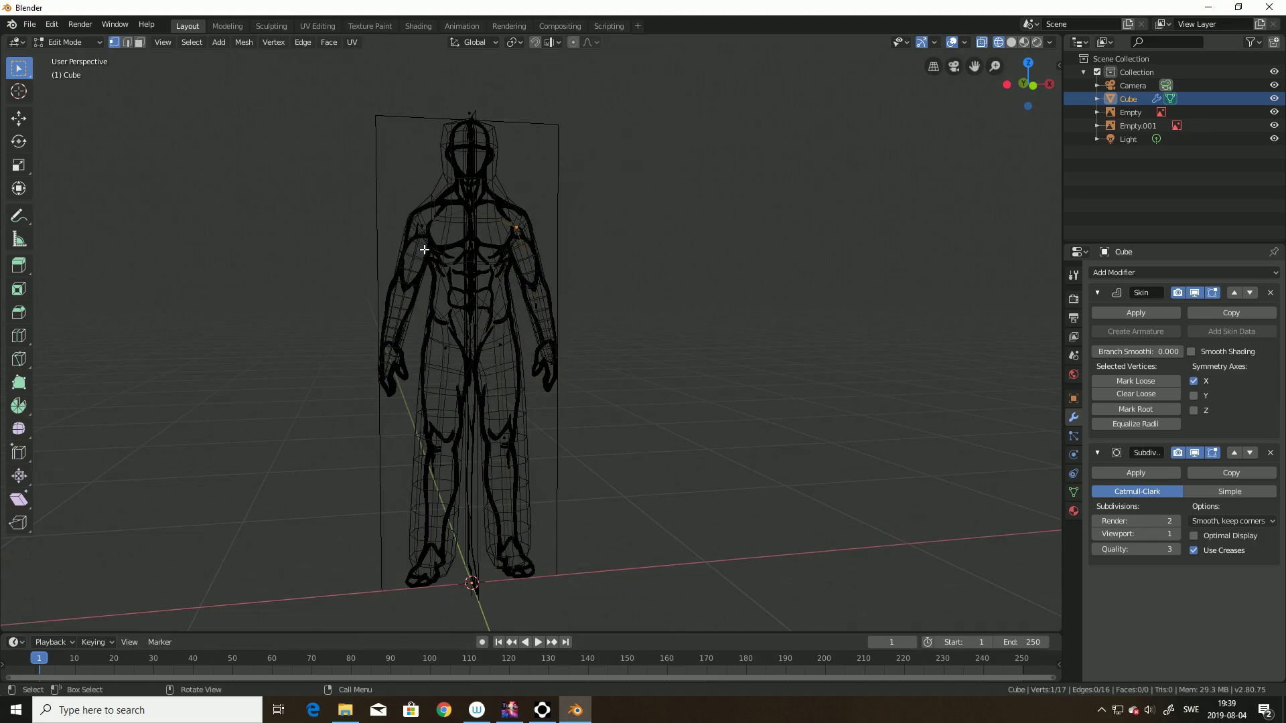
pyautogui.keyDown('shift'); pyautogui.click(409, 221); pyautogui.keyUp('shift')
pyautogui.press('s')
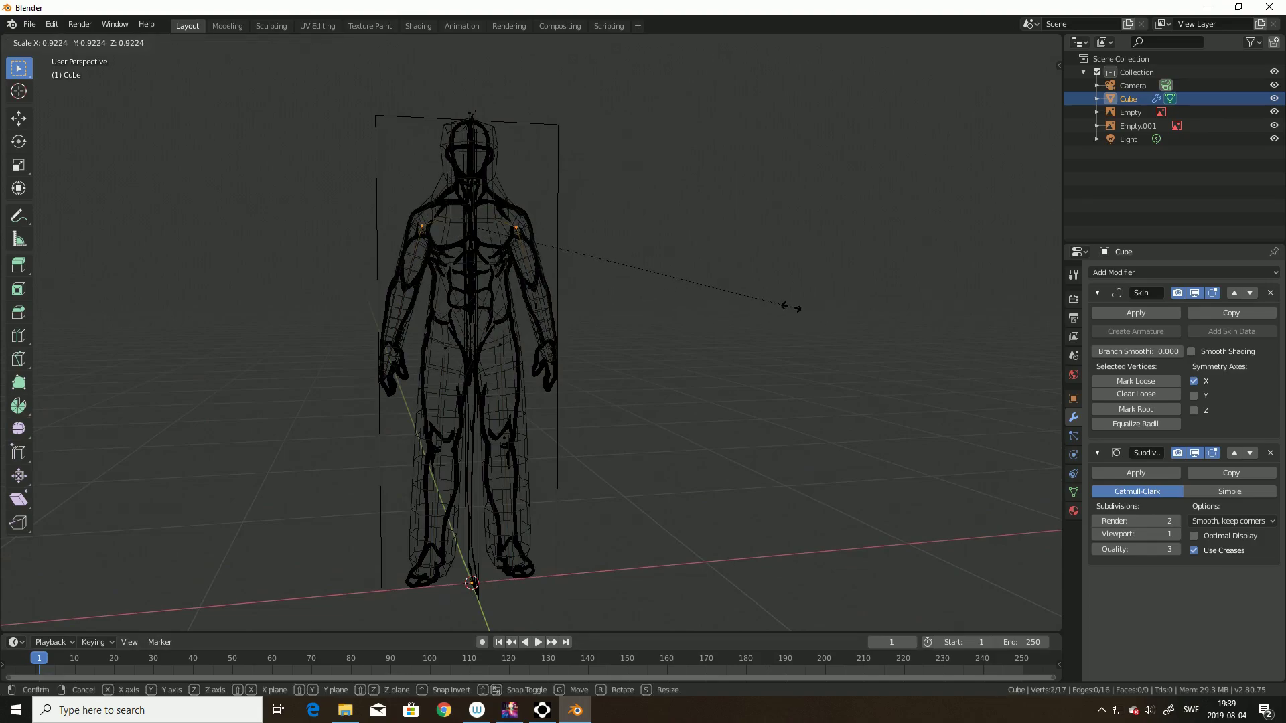
pyautogui.click(785, 308)
pyautogui.moveTo(840, 328); pyautogui.dragTo(833, 324, button='middle')
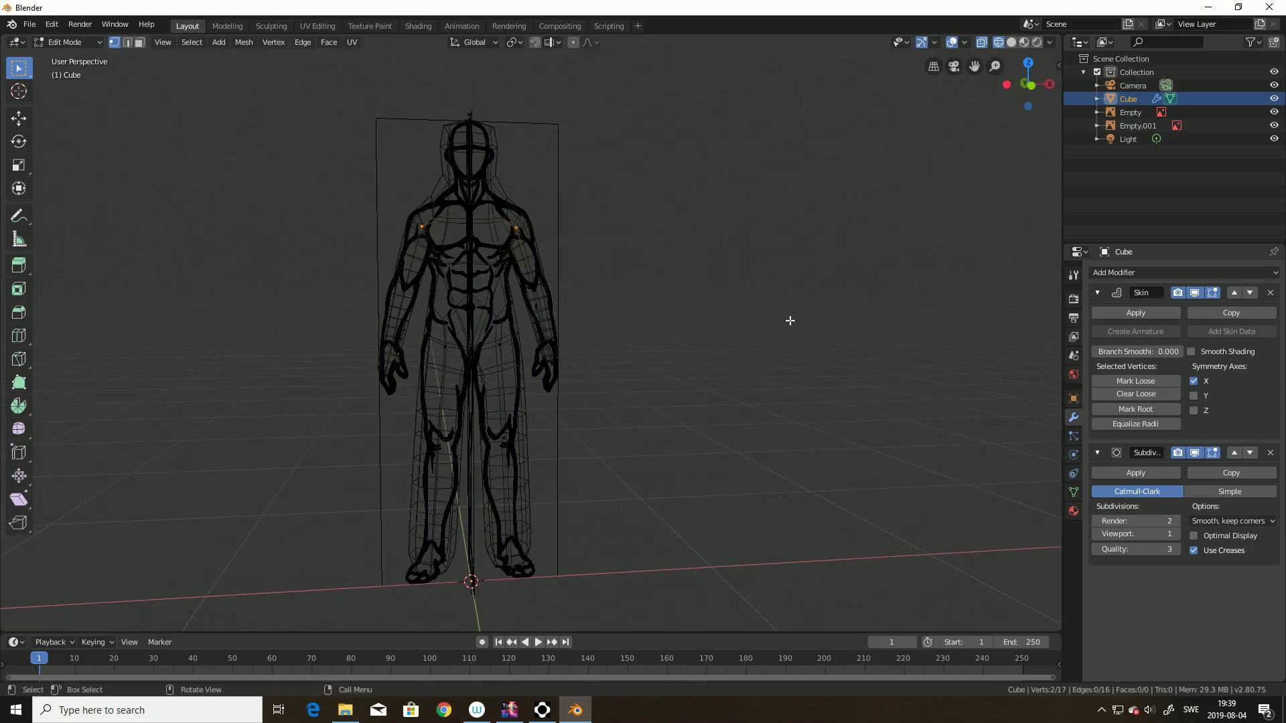
# Step: In the right side view, move both shoulder vertices about 0.084 m back along Y and 0.021 m up
pyautogui.press('KP_3')
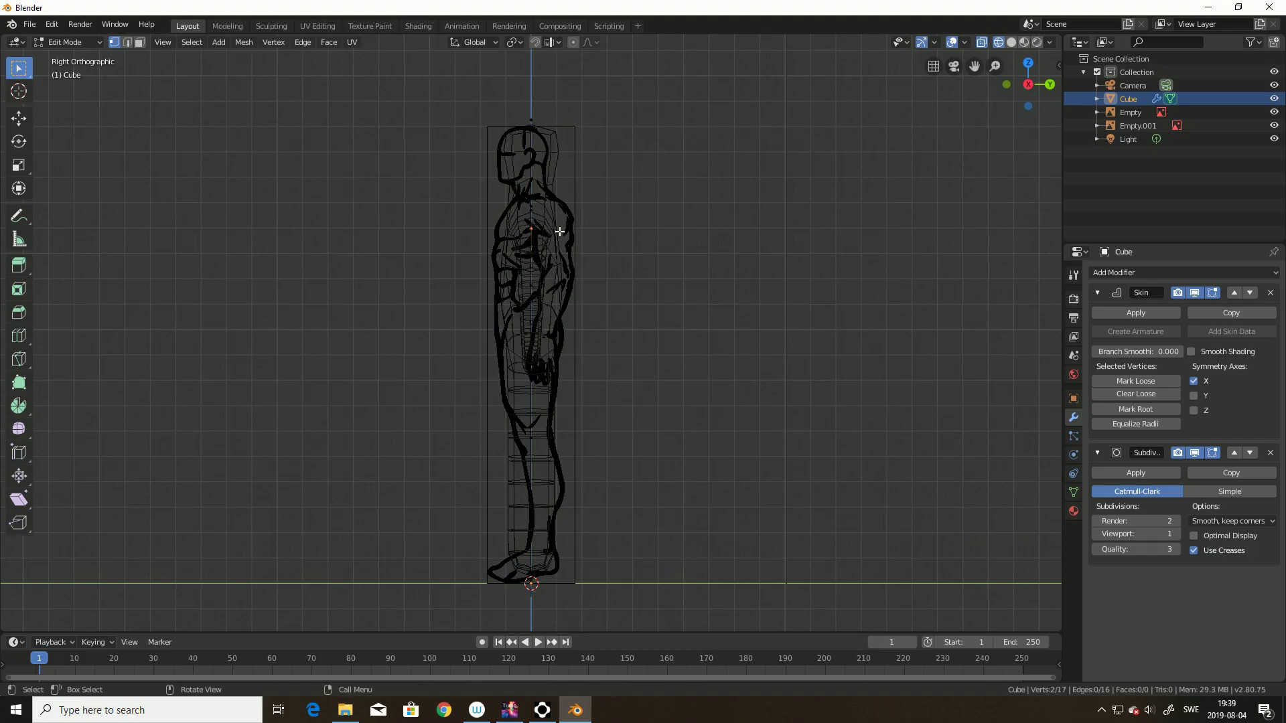
pyautogui.press('g')
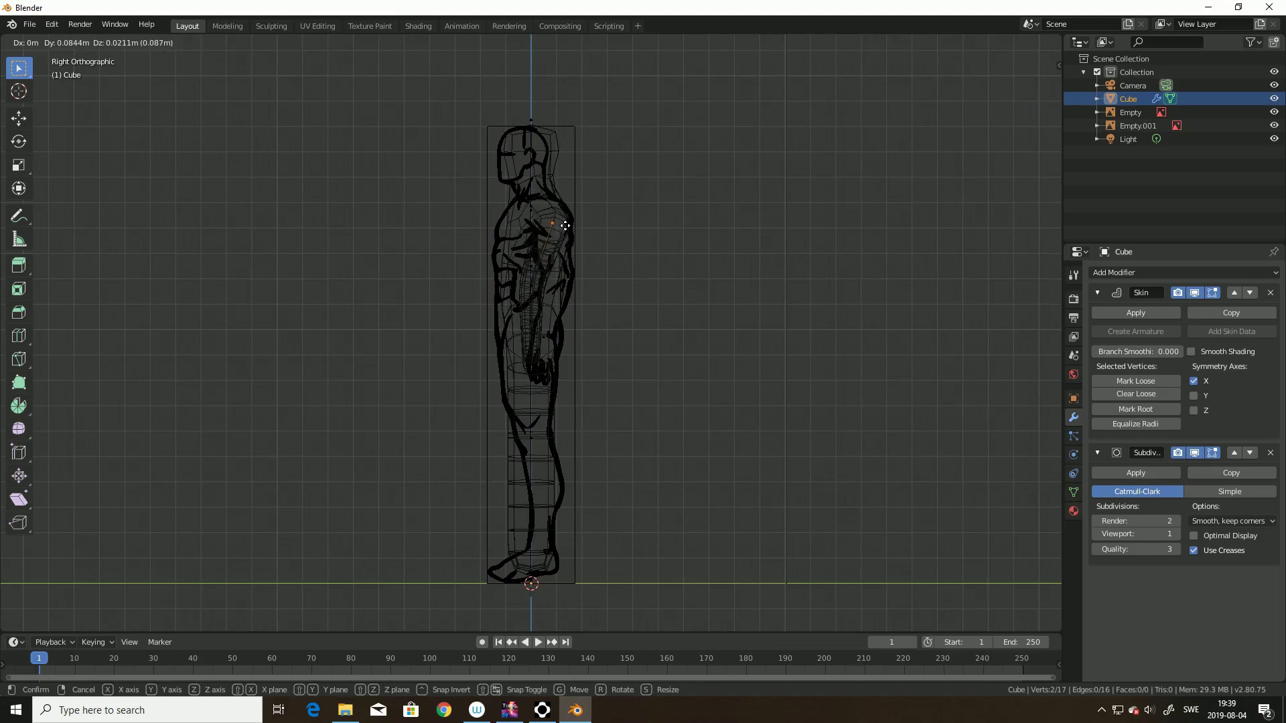
pyautogui.click(566, 226)
# Step: In the right side view, move both elbow vertices about 0.10 m back along Y to follow the reference arm
pyautogui.moveTo(530, 282); pyautogui.dragTo(408, 276, button='middle')
pyautogui.click(428, 304)
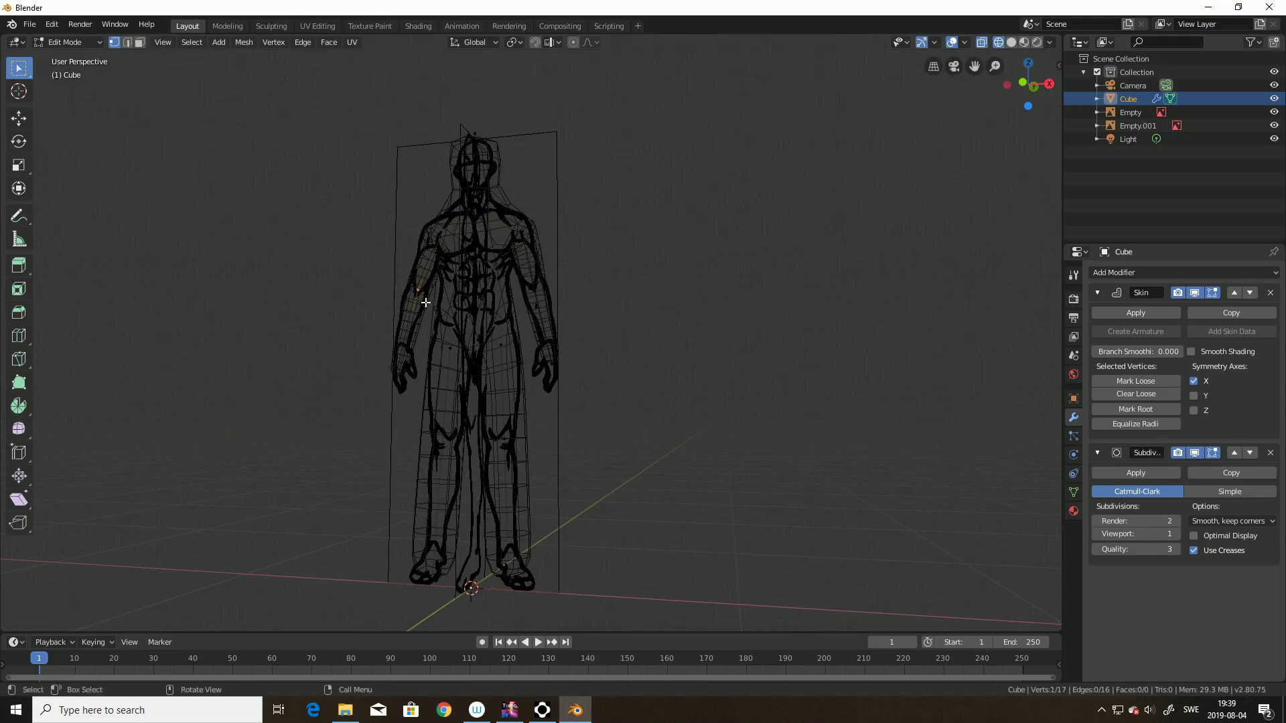
pyautogui.keyDown('shift'); pyautogui.click(527, 276); pyautogui.keyUp('shift')
pyautogui.moveTo(751, 328); pyautogui.dragTo(648, 355, button='middle')
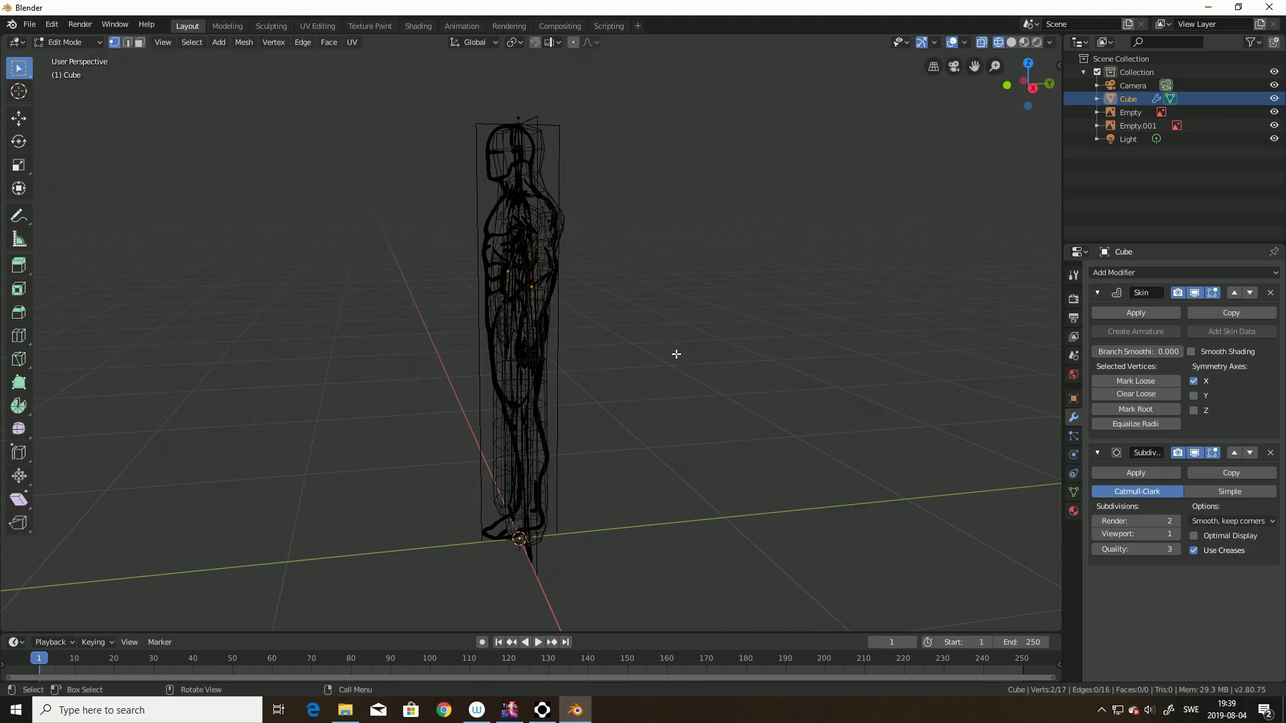
pyautogui.scroll(5, 664, 333)
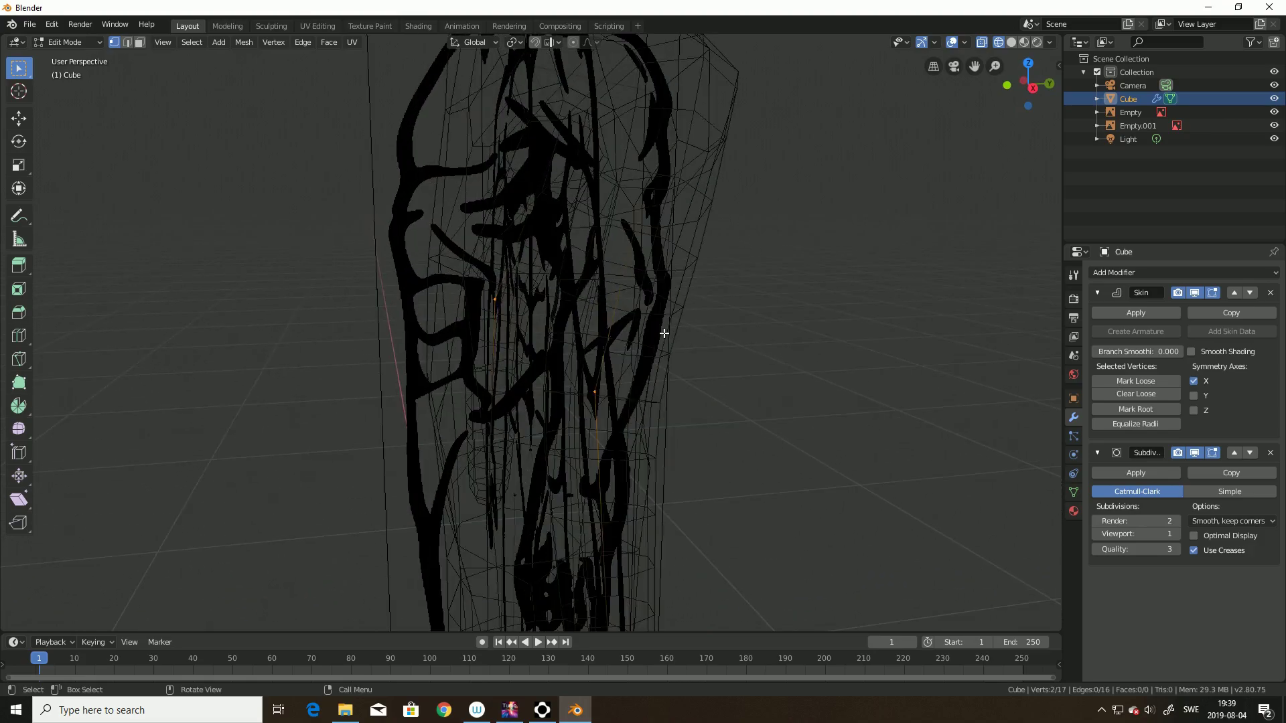
pyautogui.scroll(-5, 663, 333)
pyautogui.press('KP_3')
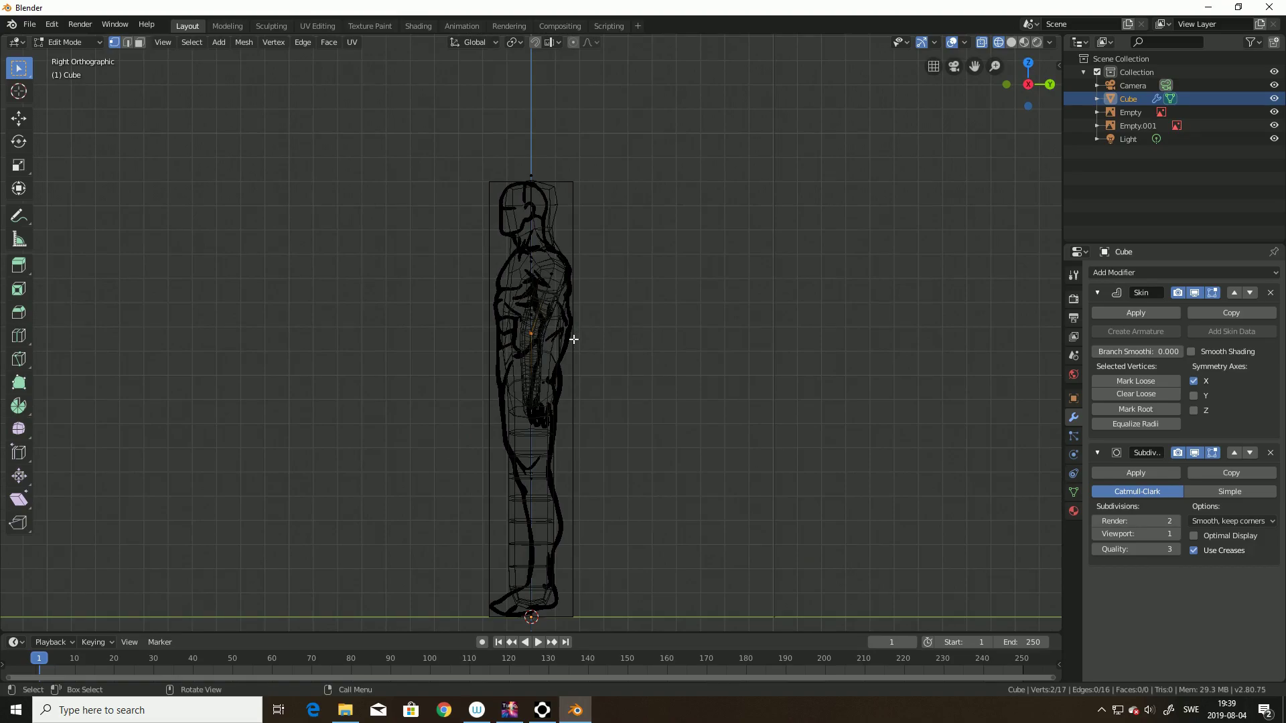
pyautogui.press('g')
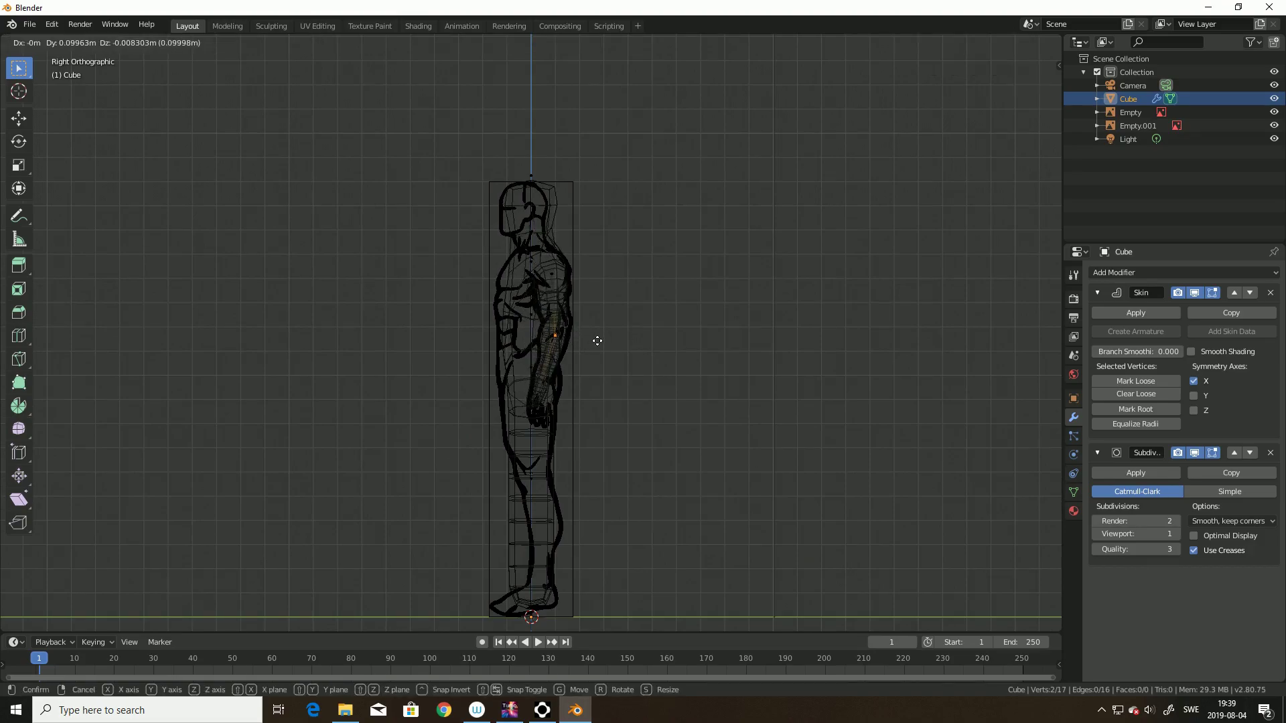
pyautogui.click(597, 340)
# Step: Shrink the skin radius of the two foot vertices and, separately, of the two knee vertices to fit the reference legs
pyautogui.moveTo(641, 434); pyautogui.dragTo(709, 491, button='middle')
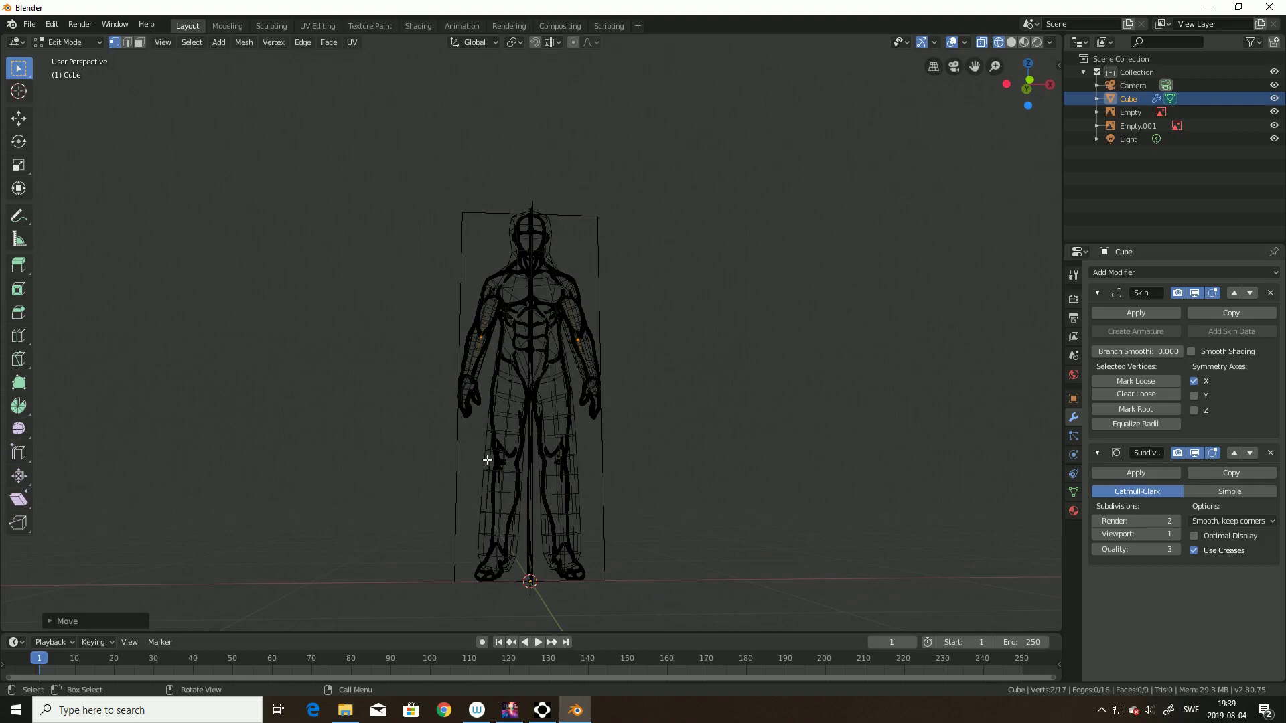
pyautogui.moveTo(461, 534); pyautogui.dragTo(619, 607)
pyautogui.hotkey('ctrl', 'a')
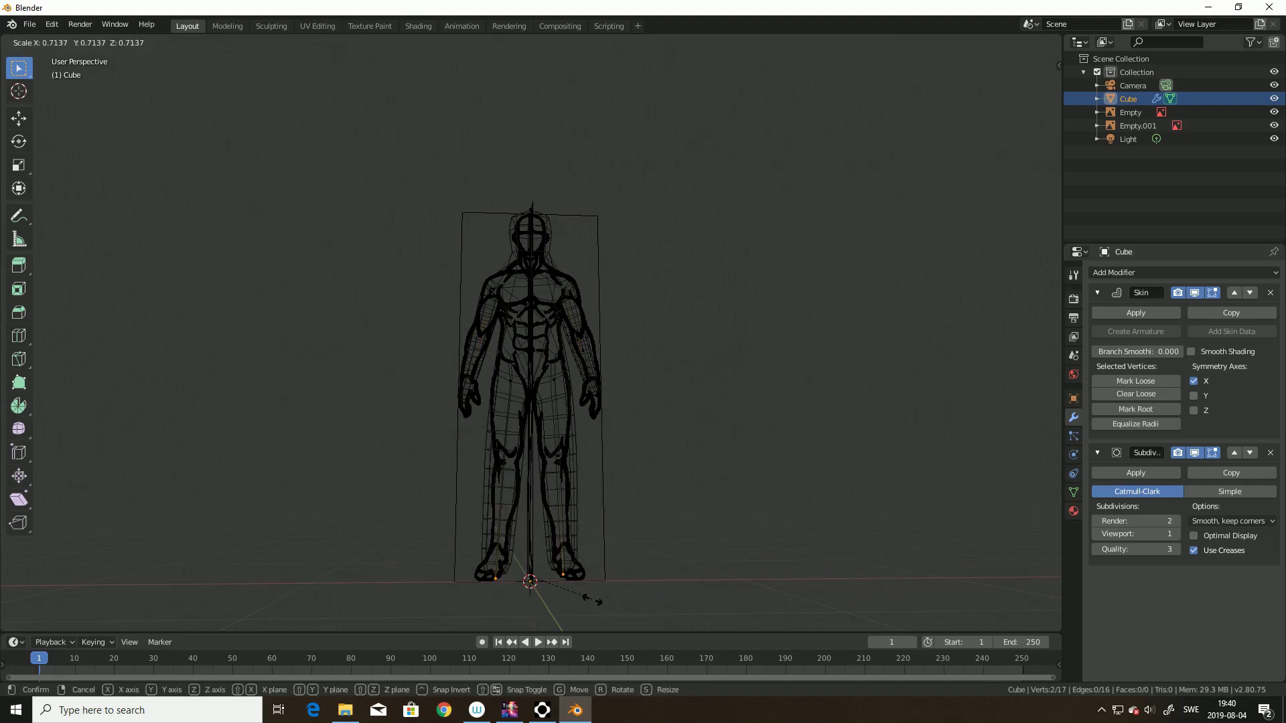
pyautogui.click(582, 595)
pyautogui.moveTo(428, 437); pyautogui.dragTo(626, 474)
pyautogui.hotkey('ctrl', 'a')
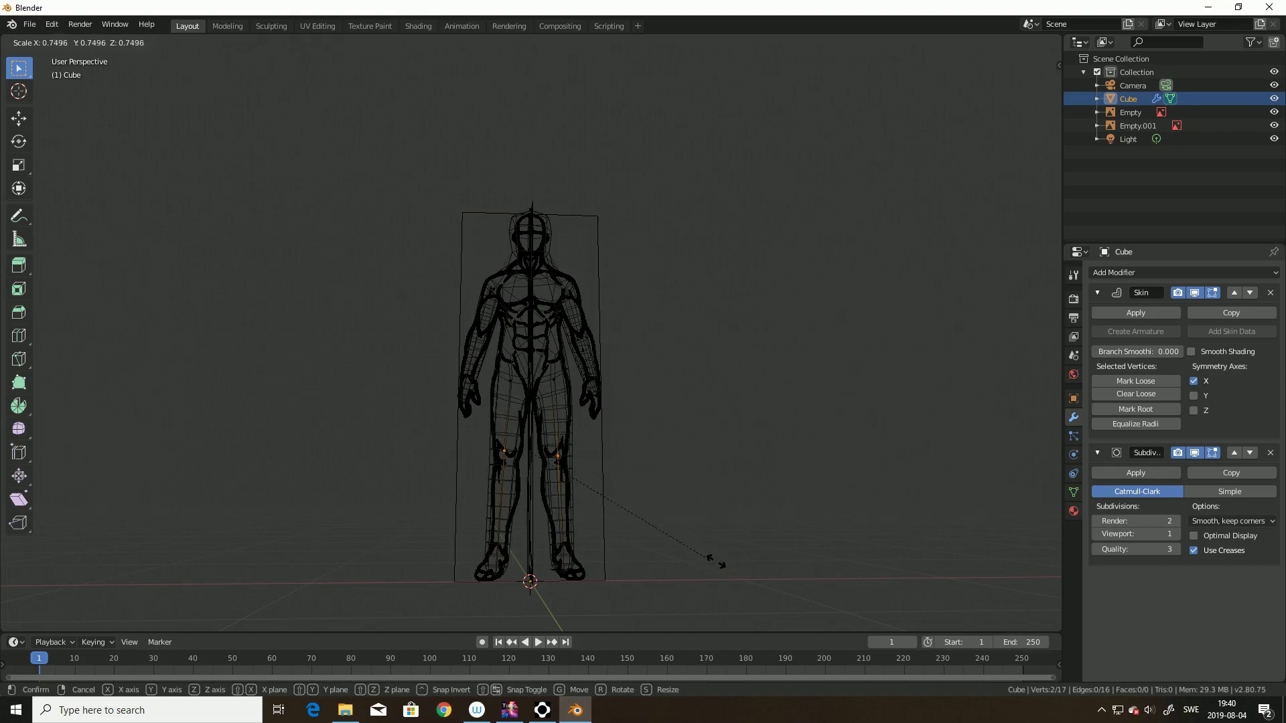
pyautogui.click(736, 566)
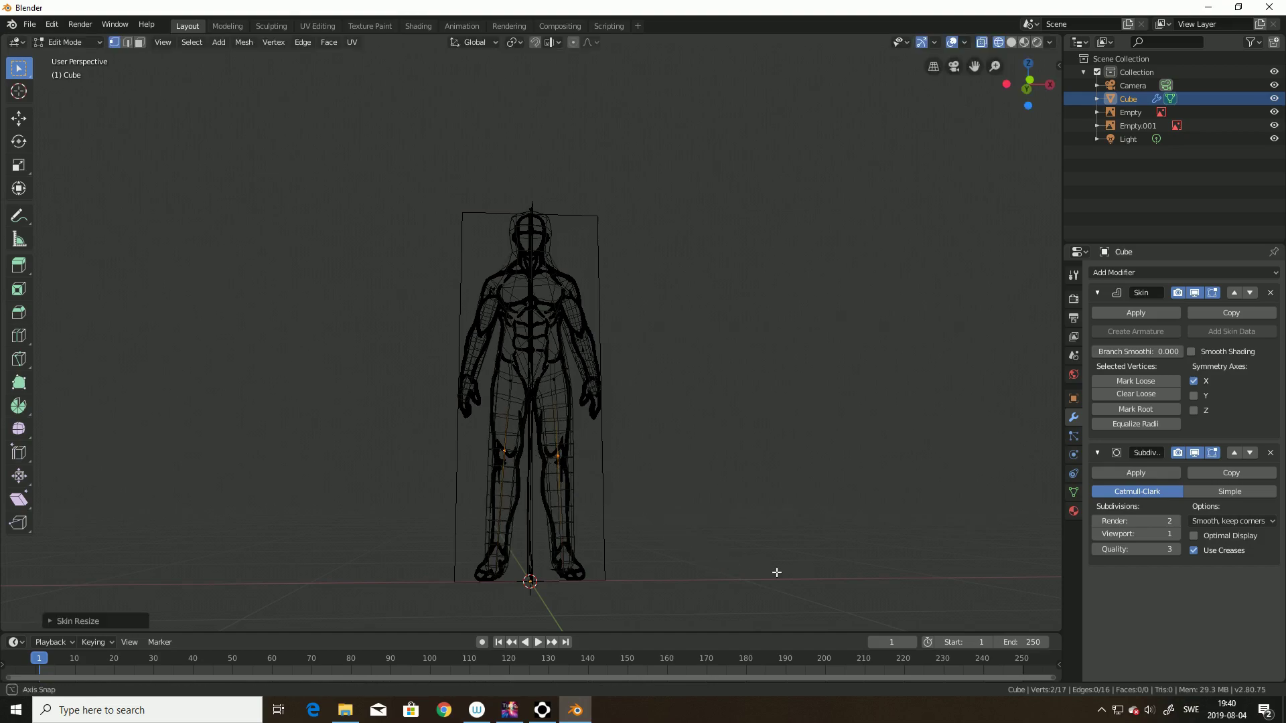
# Step: In the right side view, move both foot vertices about 0.076 m back along Y and 0.013 m down
pyautogui.press('KP_1')
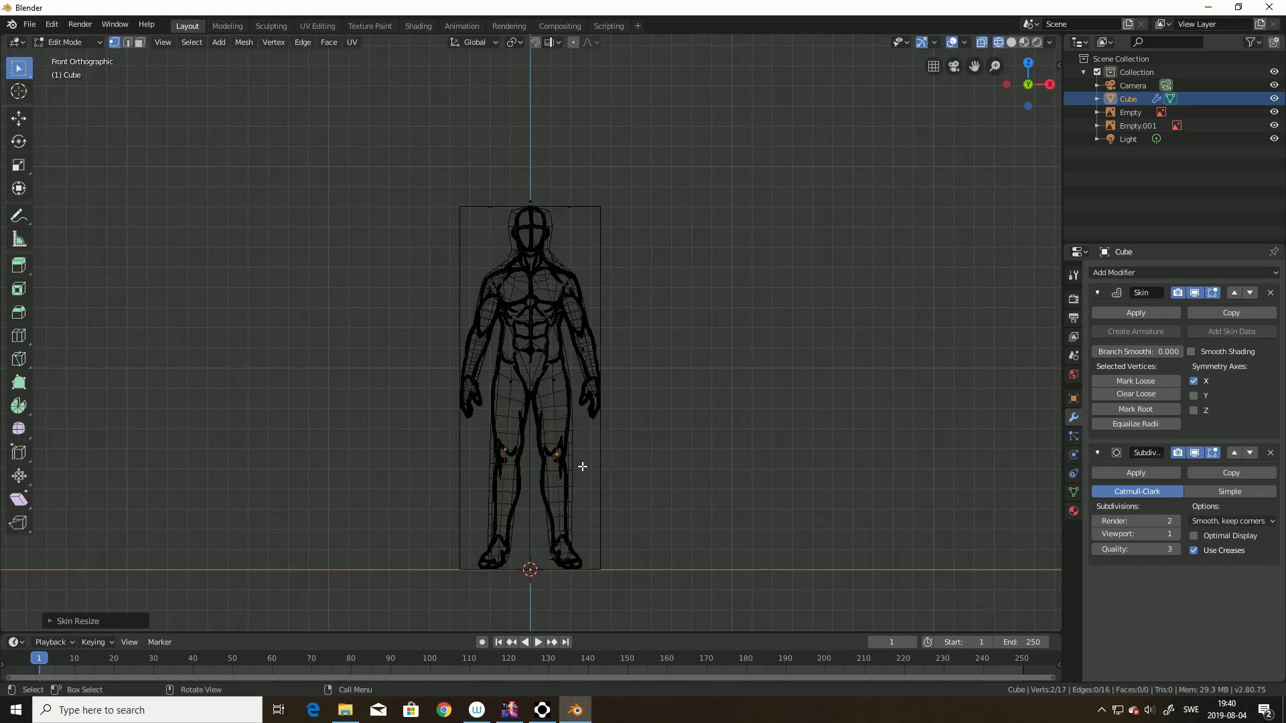
pyautogui.press('KP_3')
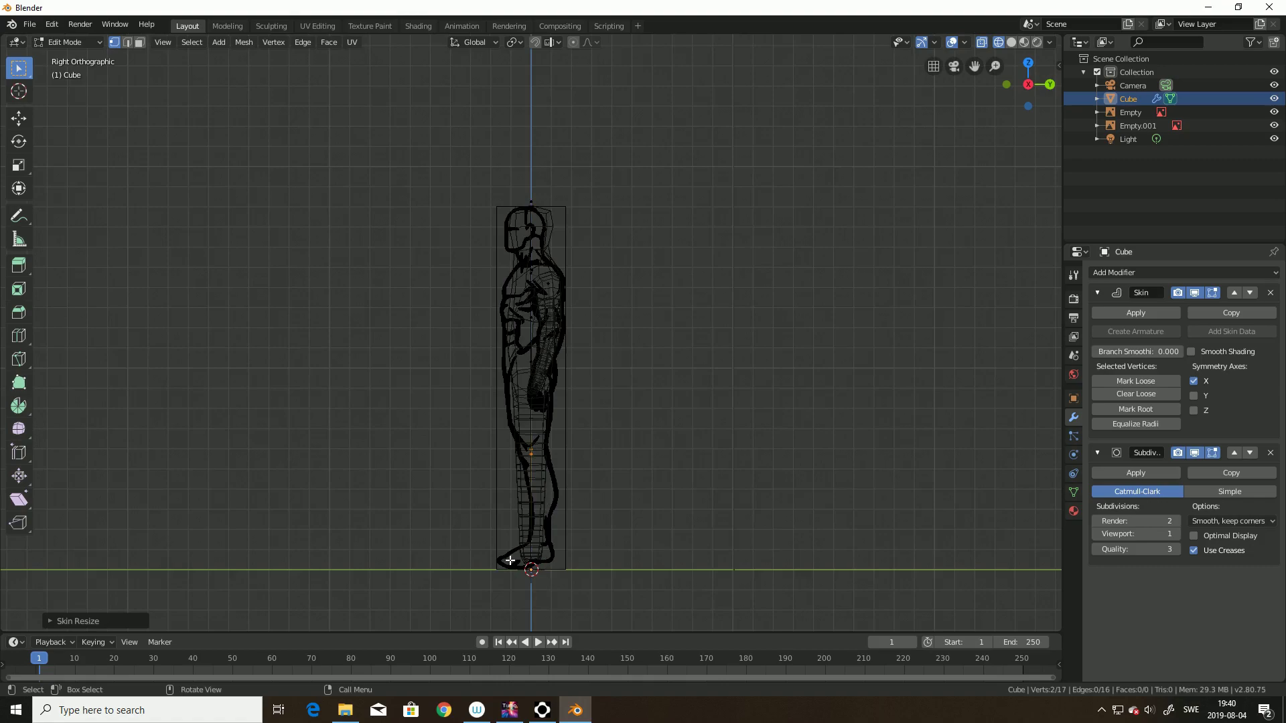
pyautogui.moveTo(554, 583)
pyautogui.mouseDown(button='middle')
pyautogui.moveTo(659, 575)
pyautogui.moveTo(577, 580)
pyautogui.moveTo(571, 565)
pyautogui.mouseUp(button='middle')
pyautogui.press('KP_3')
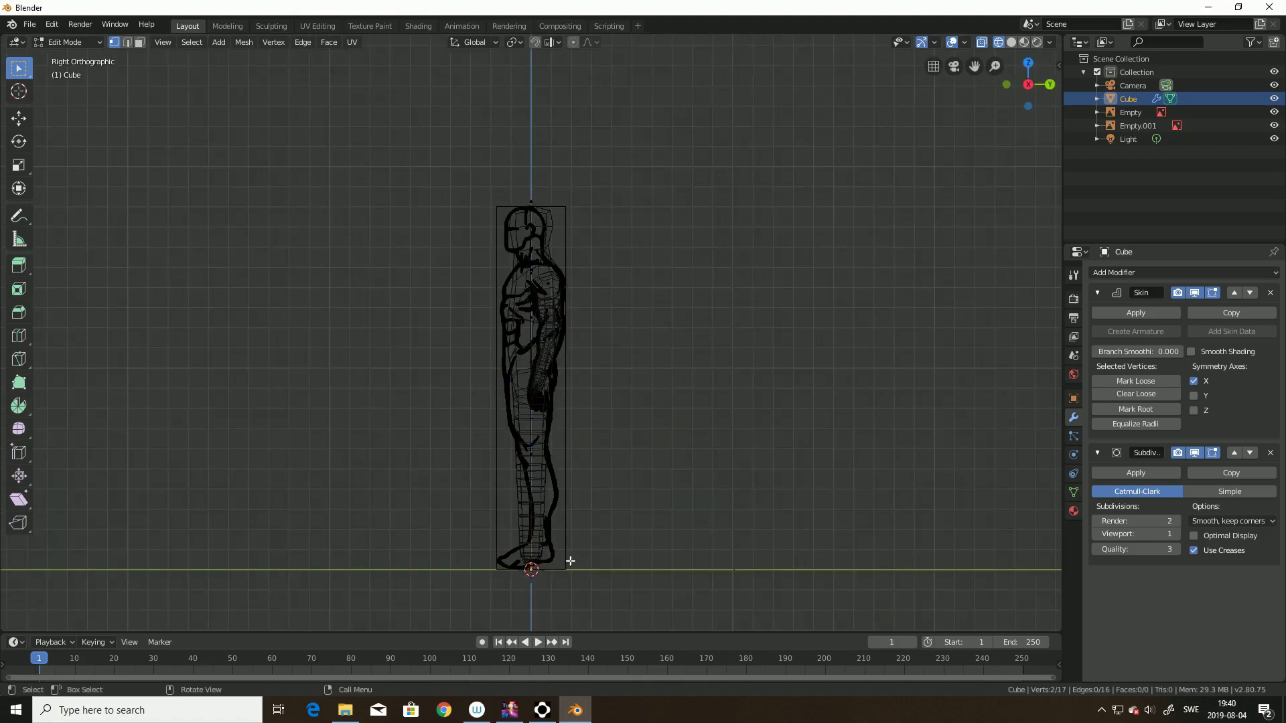
pyautogui.hotkey('ctrl', 'a')
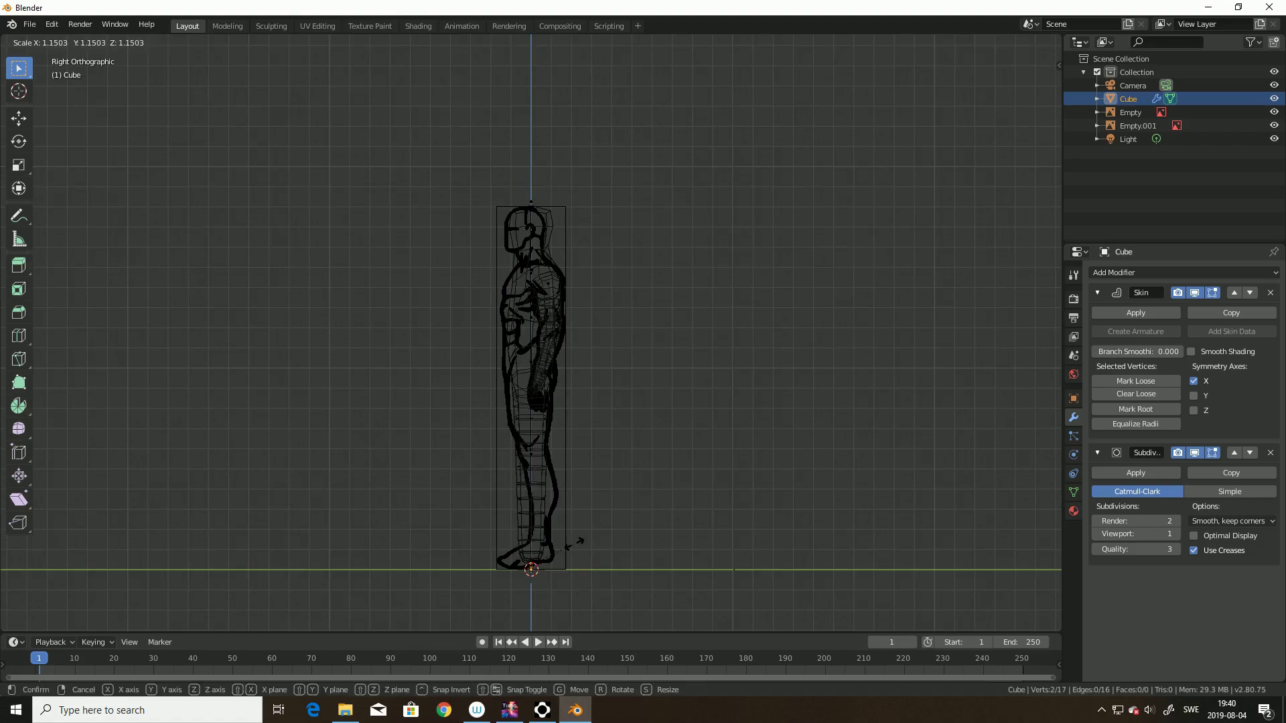
pyautogui.press('Escape')
pyautogui.press('g')
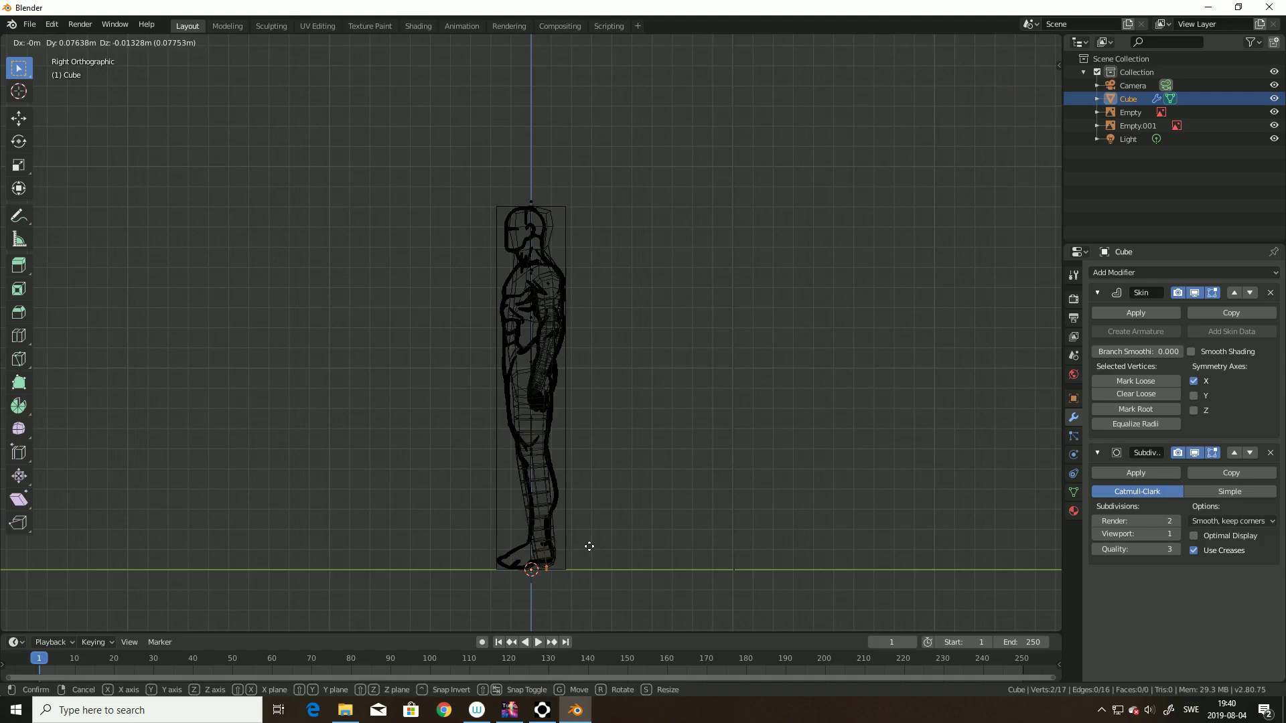
pyautogui.click(589, 547)
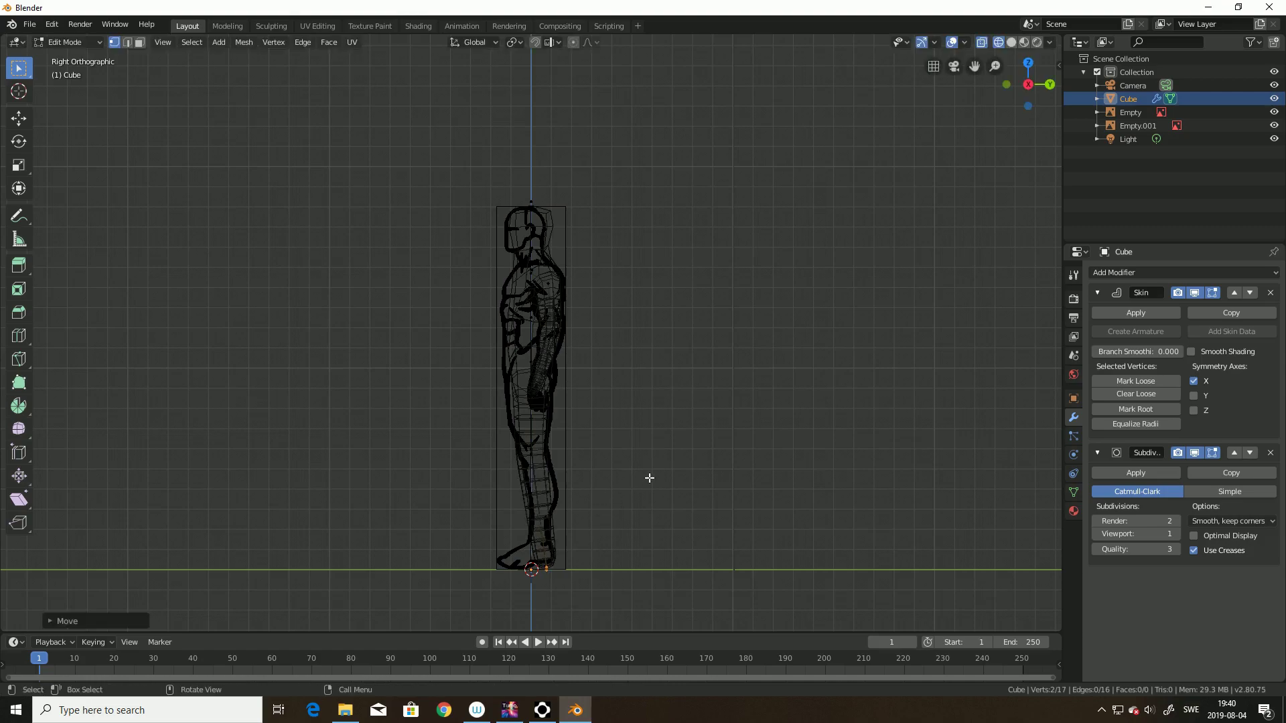
# Step: Display the viewport in solid shading and hide the two reference images, Empty and Empty.001
pyautogui.press('KP_1')
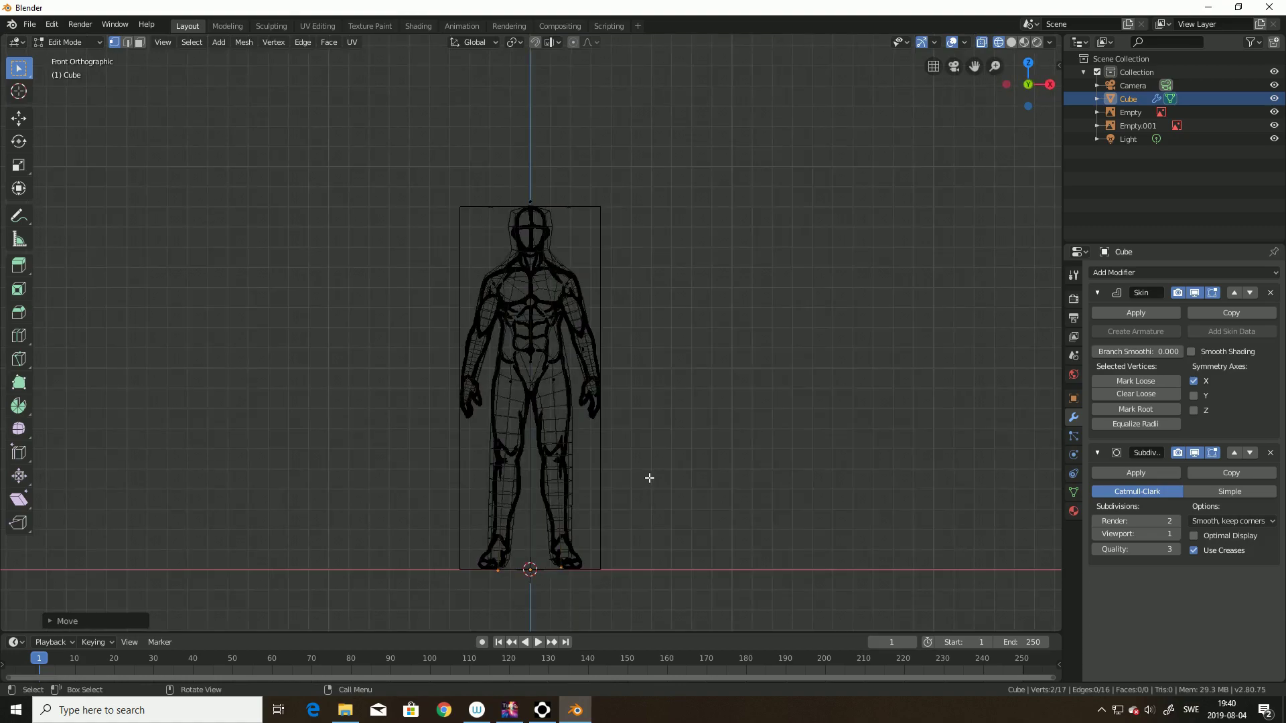
pyautogui.click(1012, 42)
pyautogui.moveTo(826, 359)
pyautogui.mouseDown(button='middle')
pyautogui.moveTo(597, 373)
pyautogui.moveTo(643, 372)
pyautogui.mouseUp(button='middle')
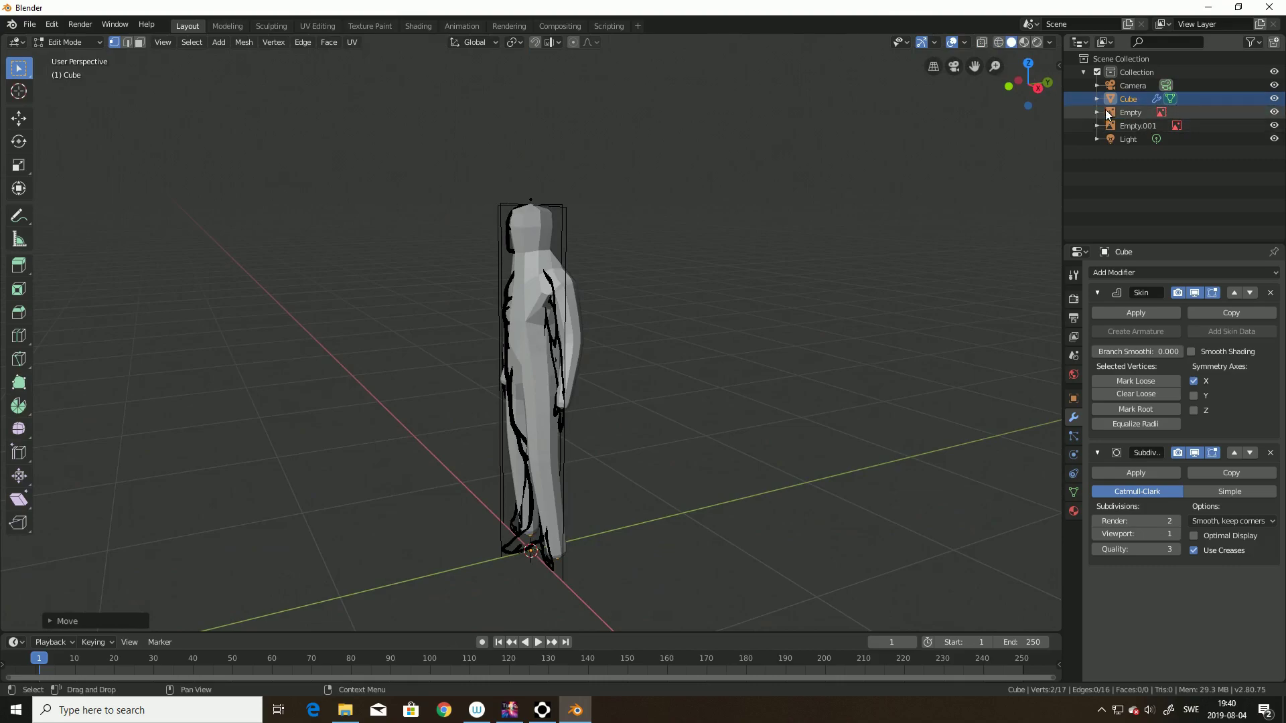
pyautogui.click(1274, 112)
pyautogui.click(1273, 126)
pyautogui.moveTo(732, 382); pyautogui.dragTo(858, 365, button='middle')
# Step: Set the Subdivision modifier's viewport and render levels to 3 and check the smoothed body
pyautogui.click(1167, 536)
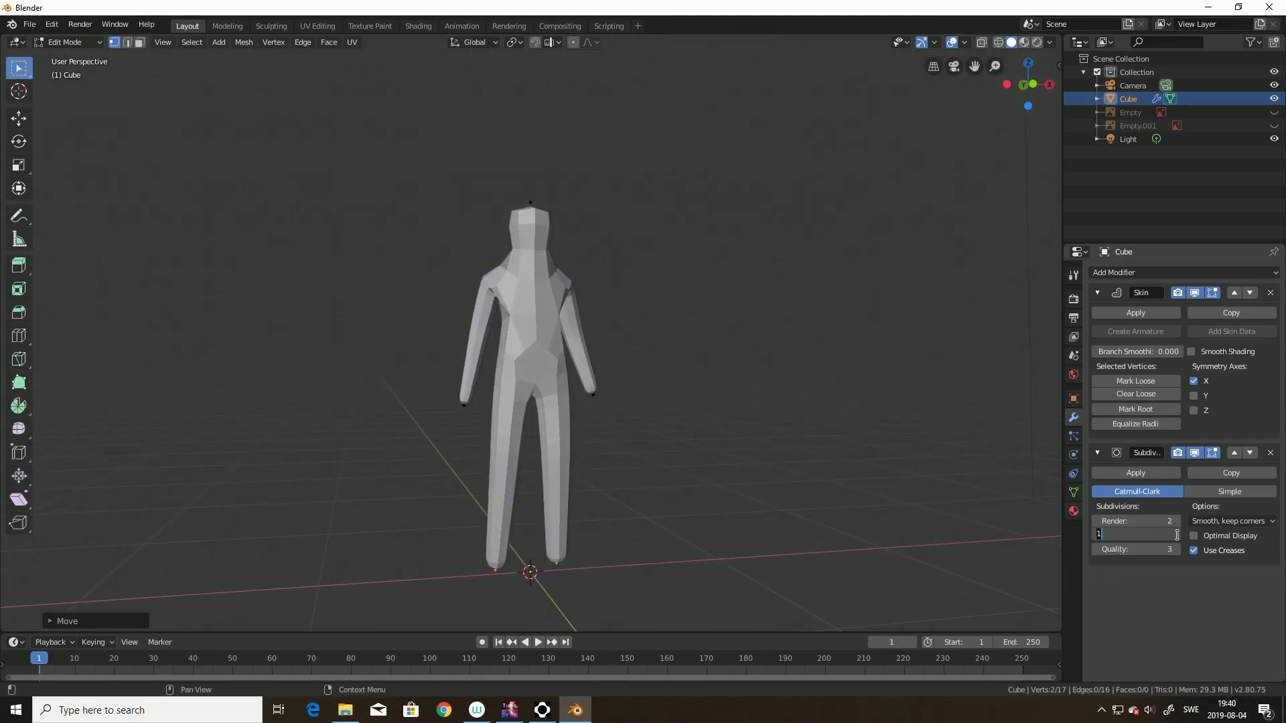
pyautogui.write('1')
pyautogui.press('Return')
pyautogui.click(1176, 533)
pyautogui.click(1176, 533)
pyautogui.click(1176, 521)
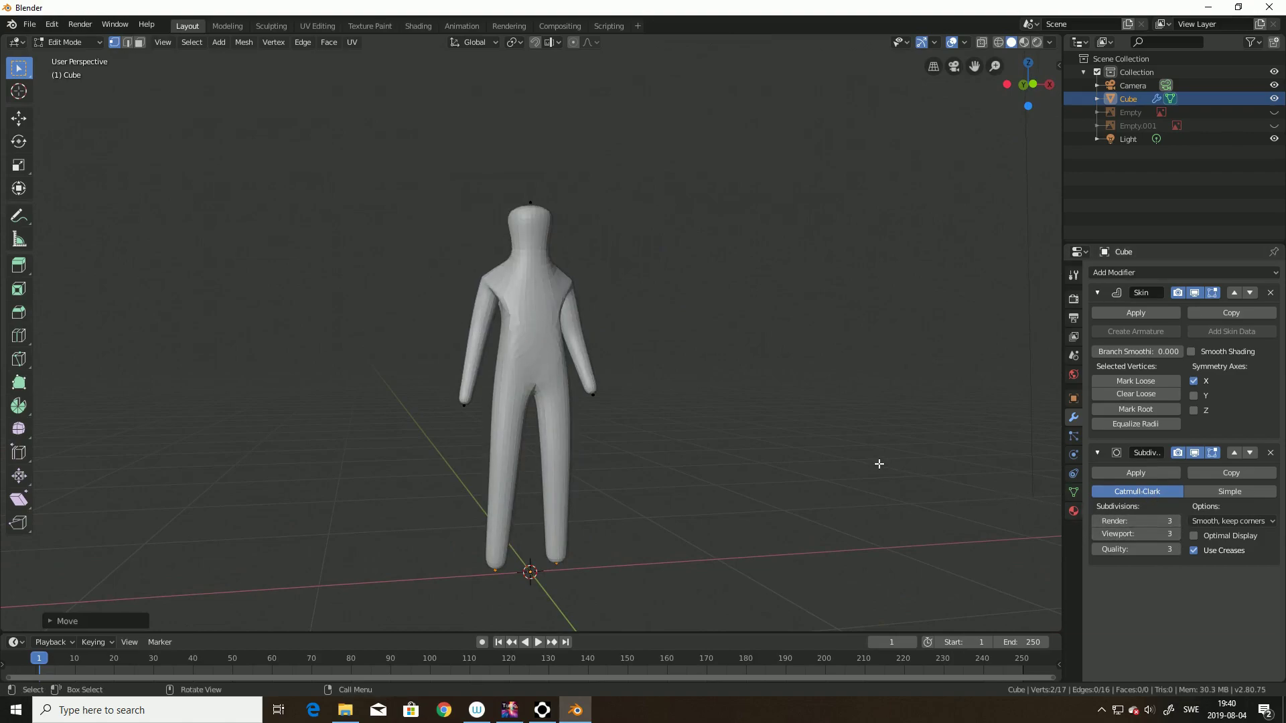
pyautogui.moveTo(881, 450); pyautogui.dragTo(795, 425, button='middle')
pyautogui.scroll(2, 735, 425)
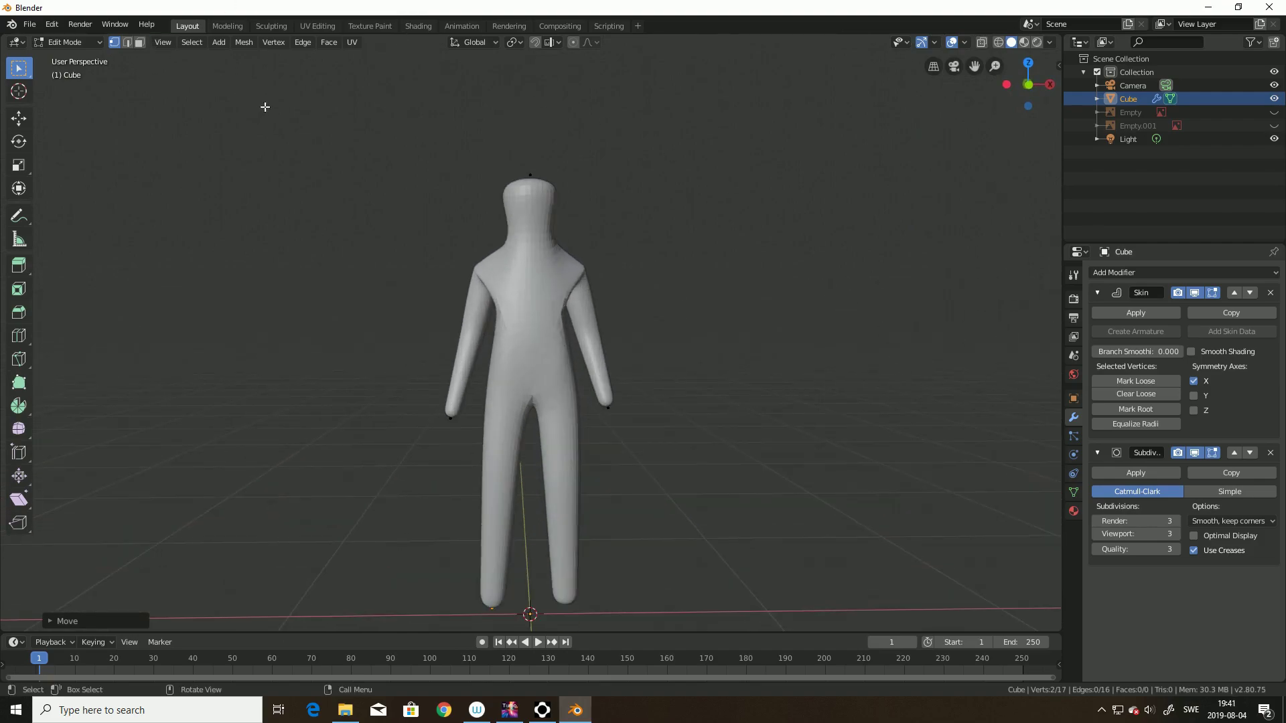
# Step: Save the scene over tut.blend in the F:\Blender\man2.8_tut folder
pyautogui.click(30, 24)
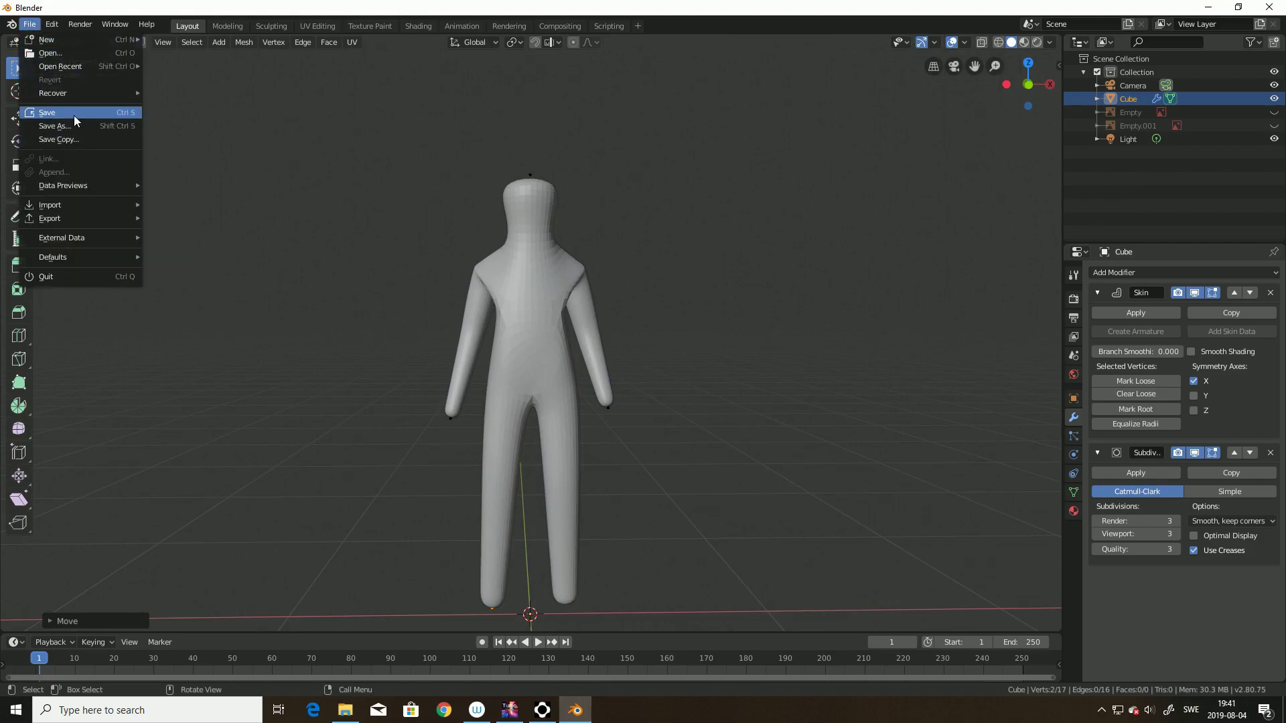
pyautogui.click(73, 115)
pyautogui.click(228, 105)
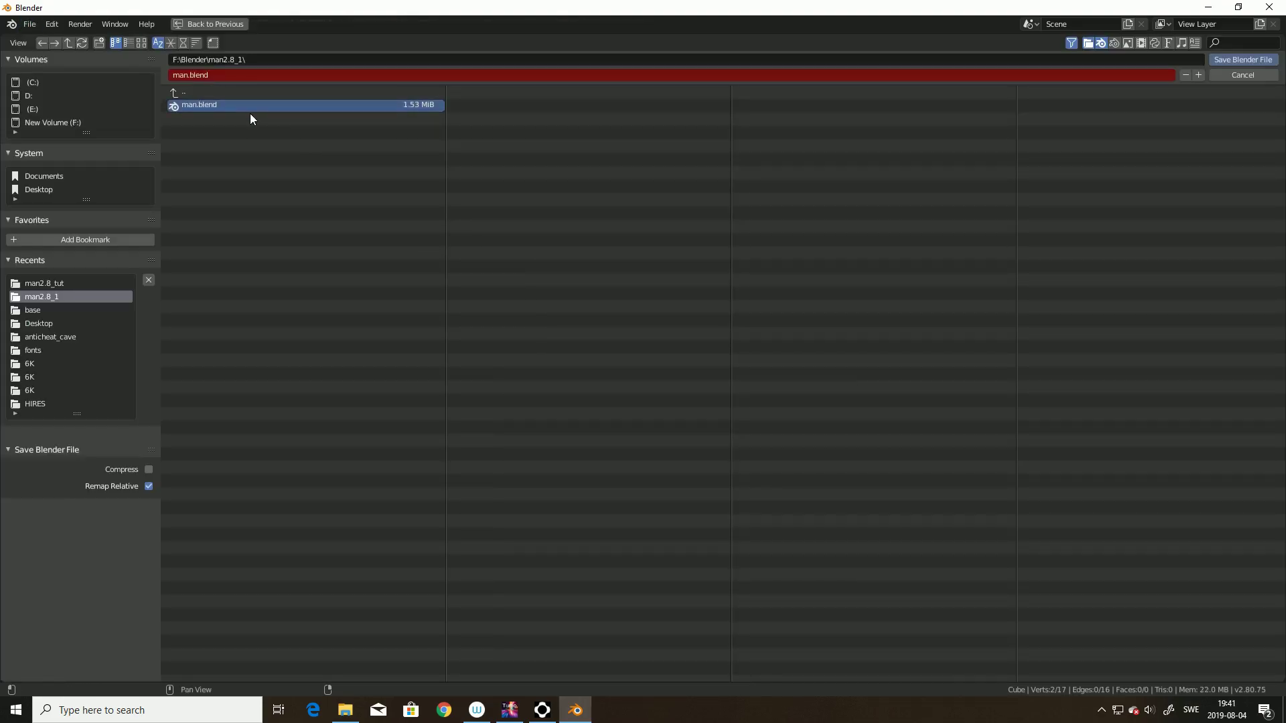
pyautogui.click(182, 94)
pyautogui.click(219, 131)
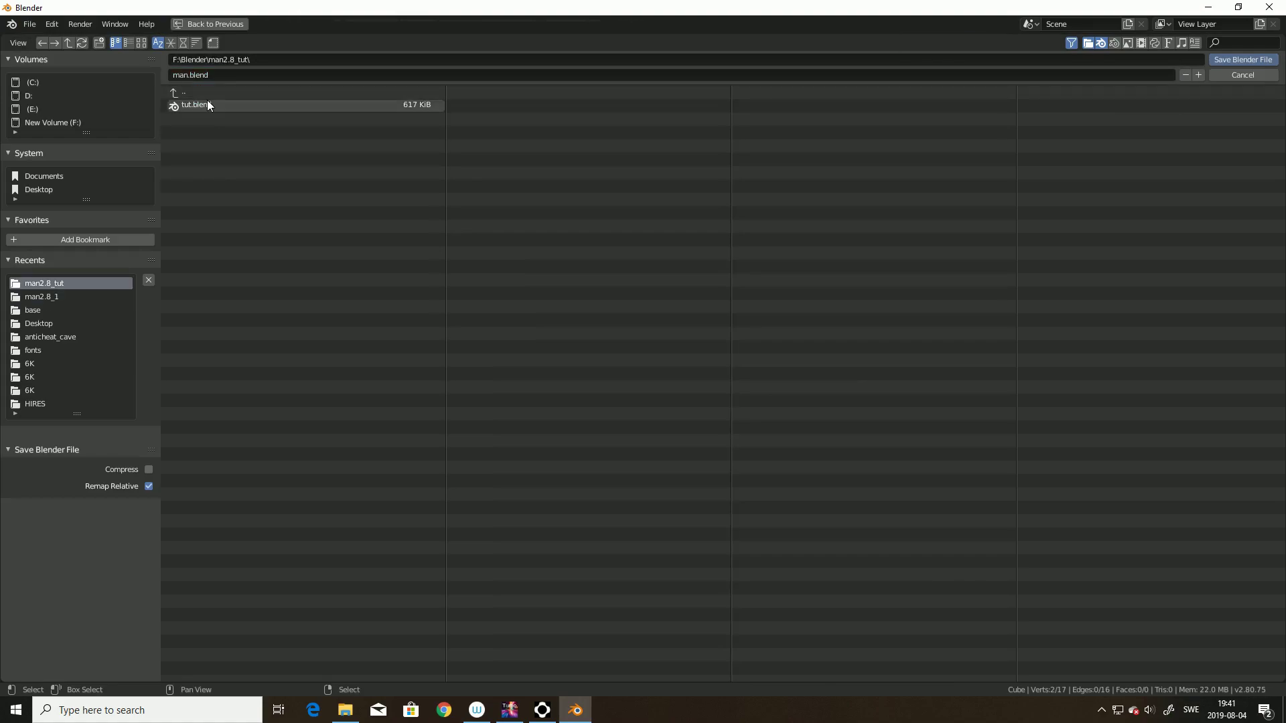
pyautogui.click(207, 102)
pyautogui.click(1243, 59)
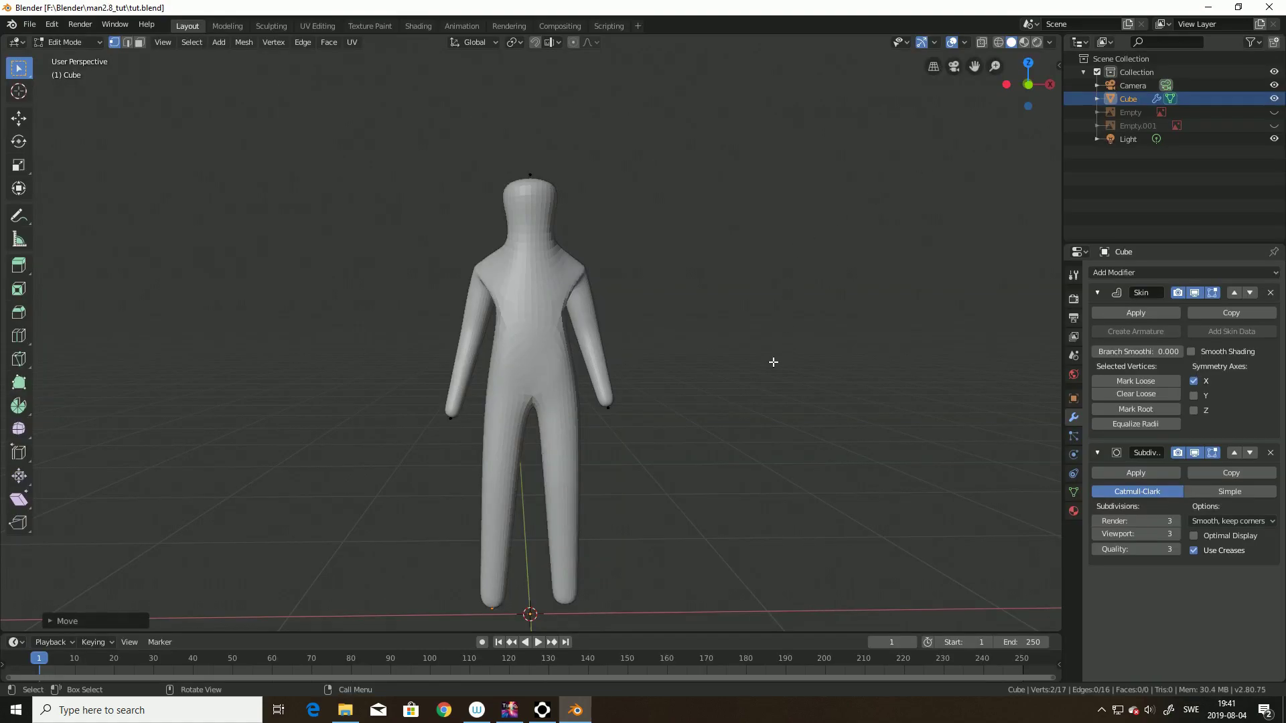
# Step: Show the body in the front orthographic view with wireframe shading
pyautogui.scroll(-1, 682, 324)
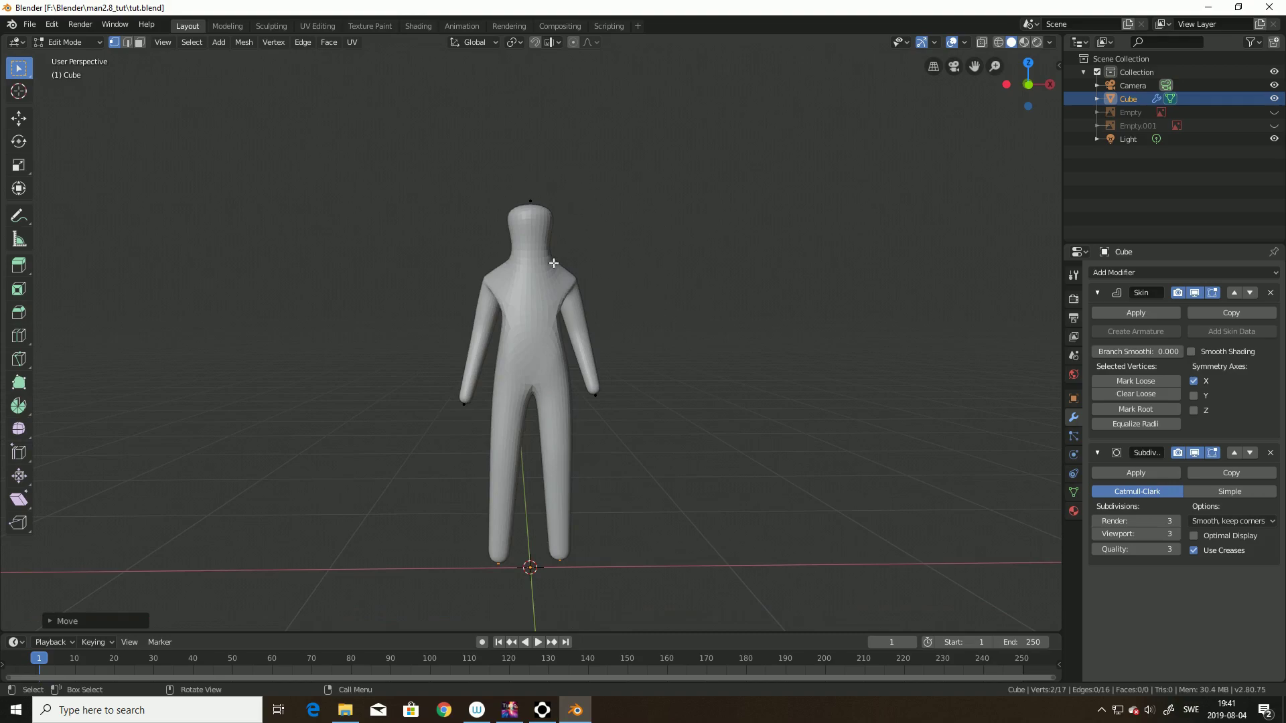
pyautogui.press('KP_1')
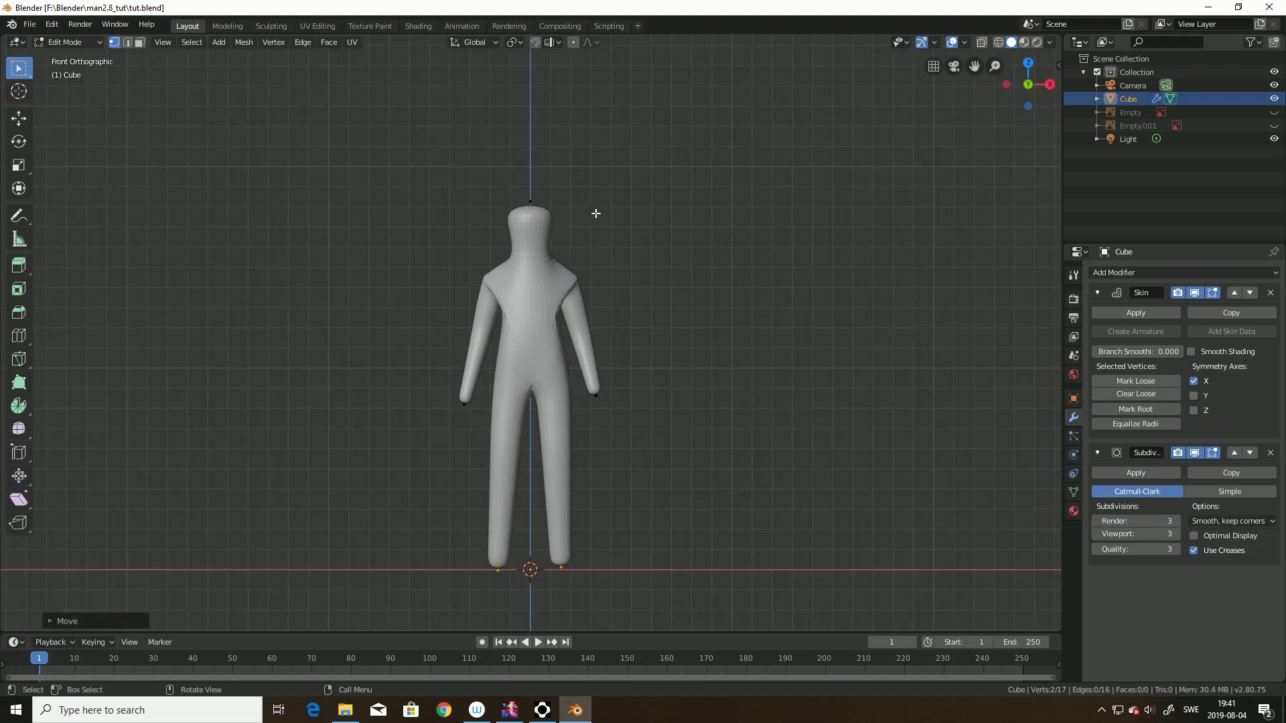
pyautogui.click(998, 42)
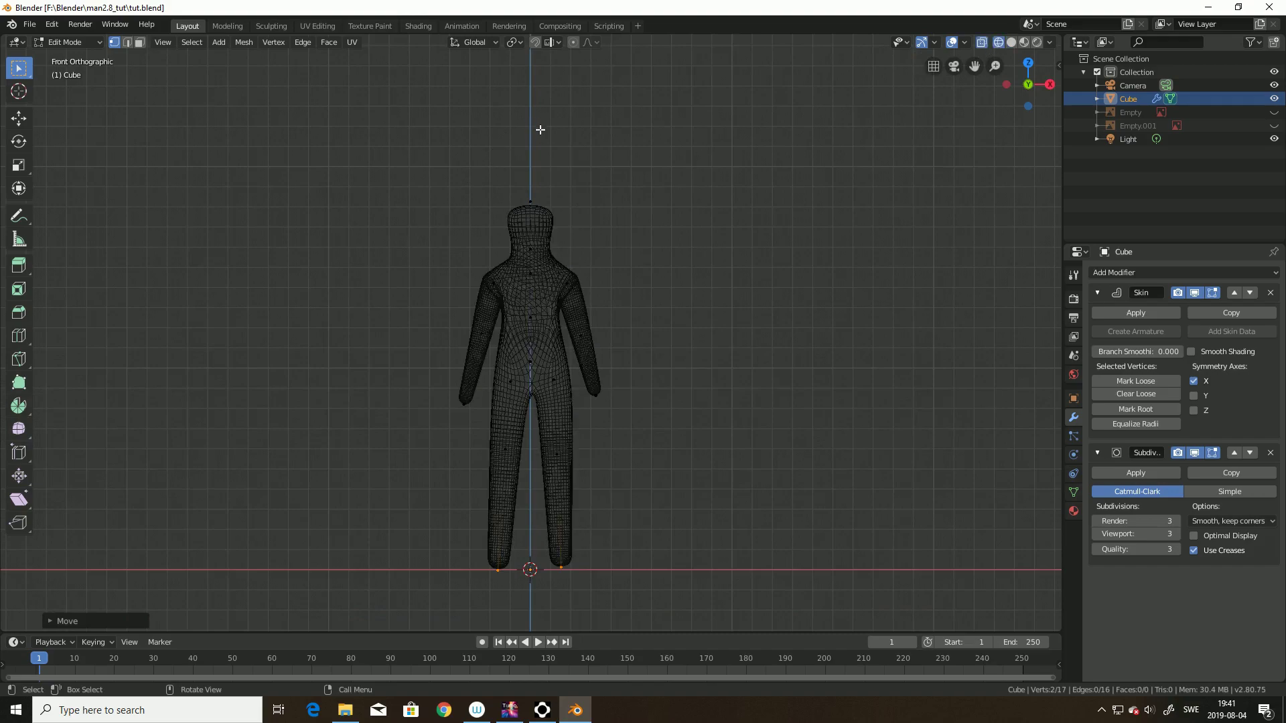
pyautogui.scroll(1, 530, 188)
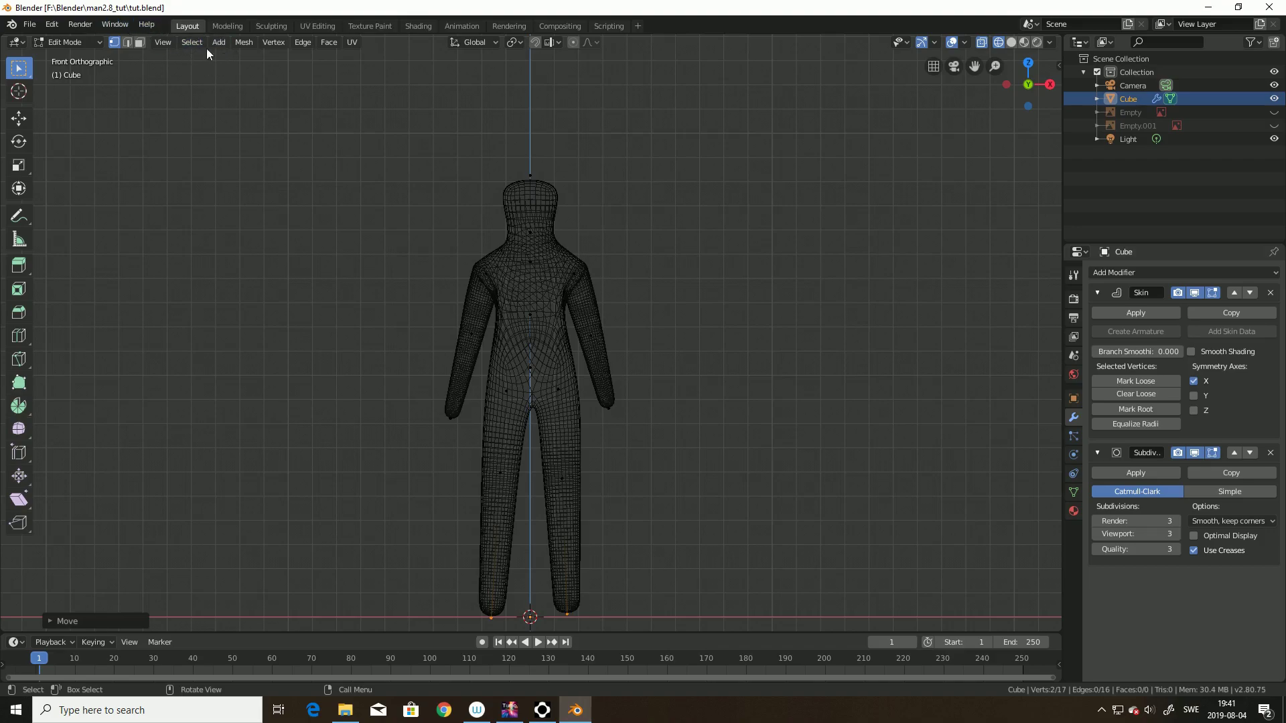
# Step: Leave Edit Mode and apply the Skin modifier and the Subdivision modifier to the Cube body
pyautogui.click(244, 43)
pyautogui.press('a')
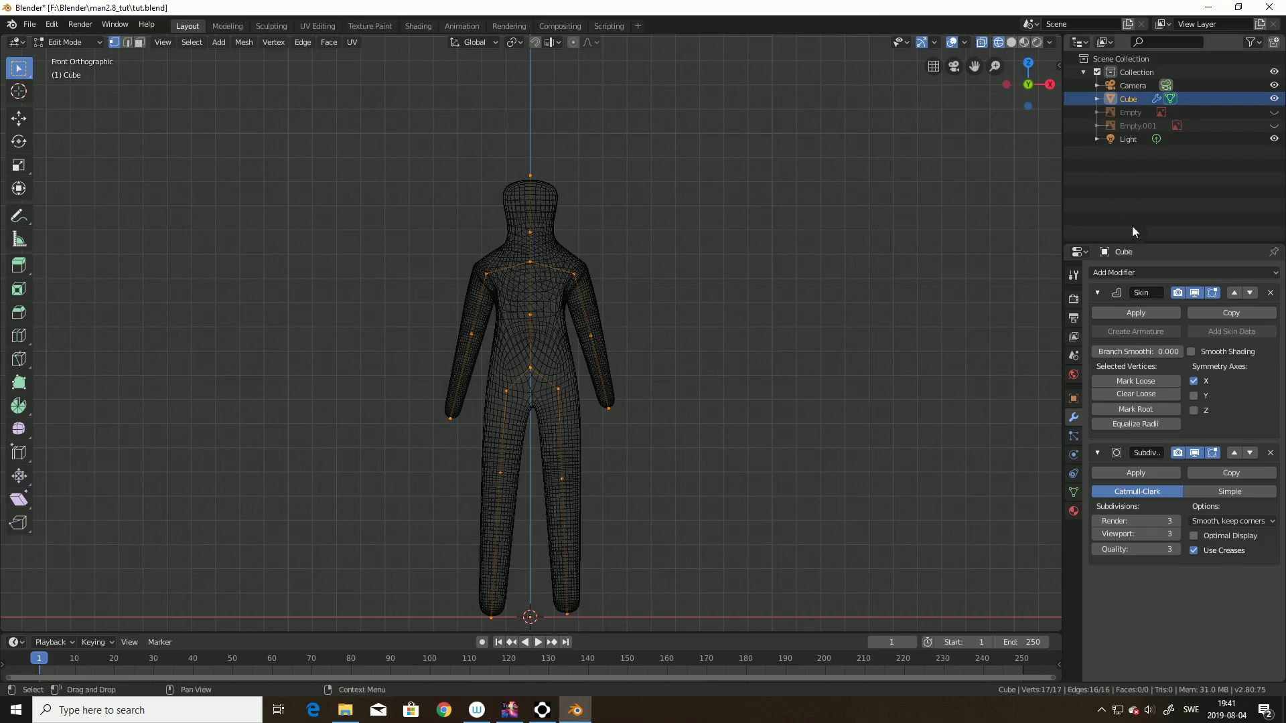
pyautogui.click(1156, 313)
pyautogui.press('Tab')
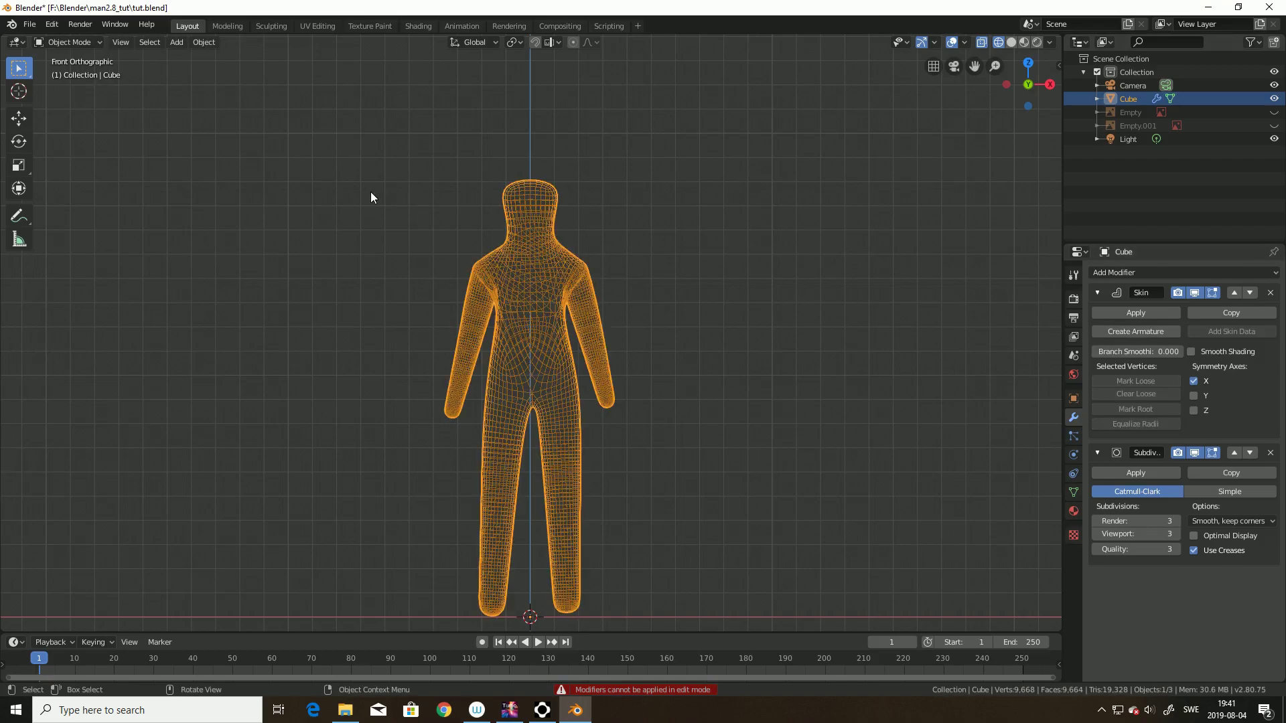
pyautogui.click(1151, 310)
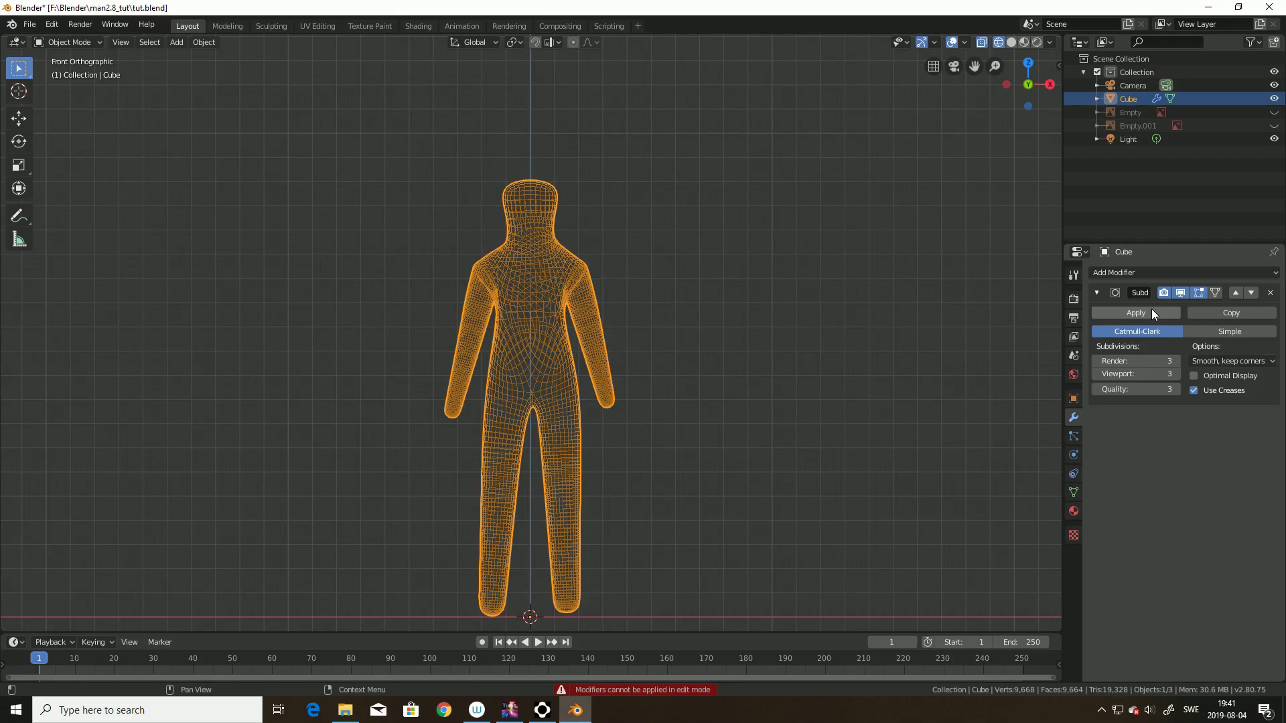
pyautogui.click(1151, 308)
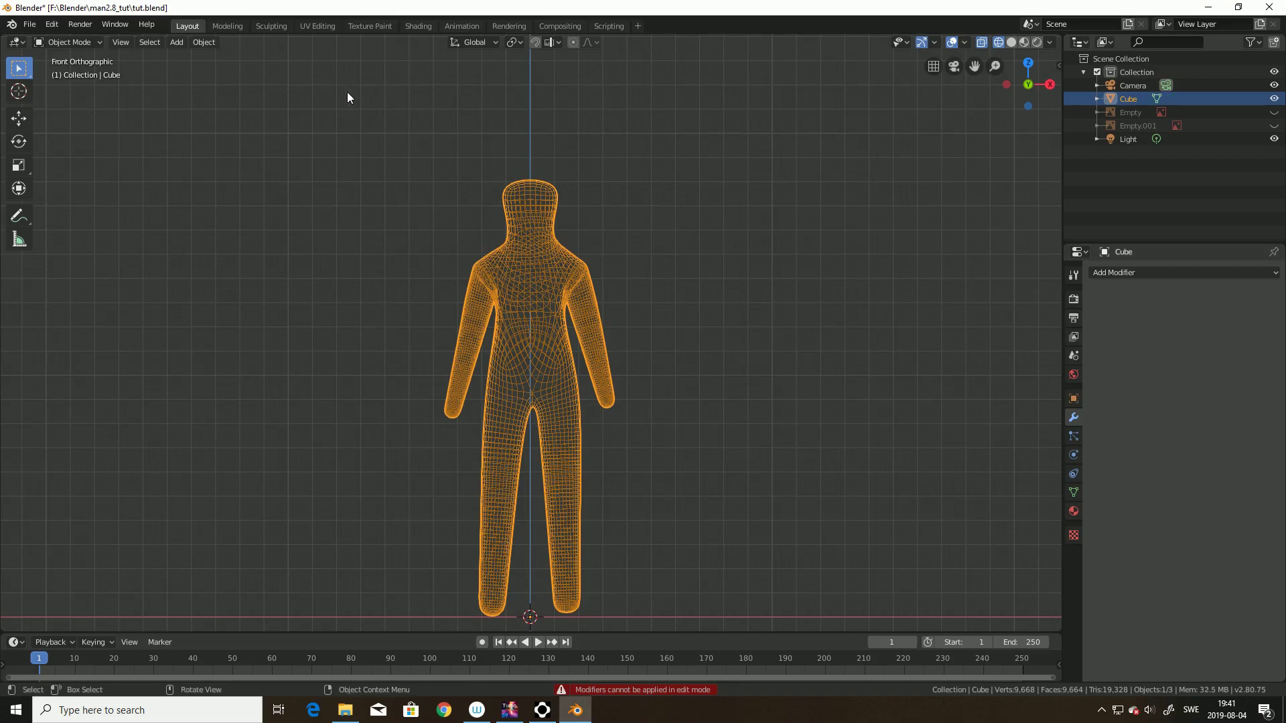
# Step: Enter Edit Mode on the body and select all of its vertices
pyautogui.click(119, 42)
pyautogui.click(133, 44)
pyautogui.keyDown('shift'); pyautogui.moveTo(729, 368); pyautogui.dragTo(761, 328, button='middle'); pyautogui.keyUp('shift')
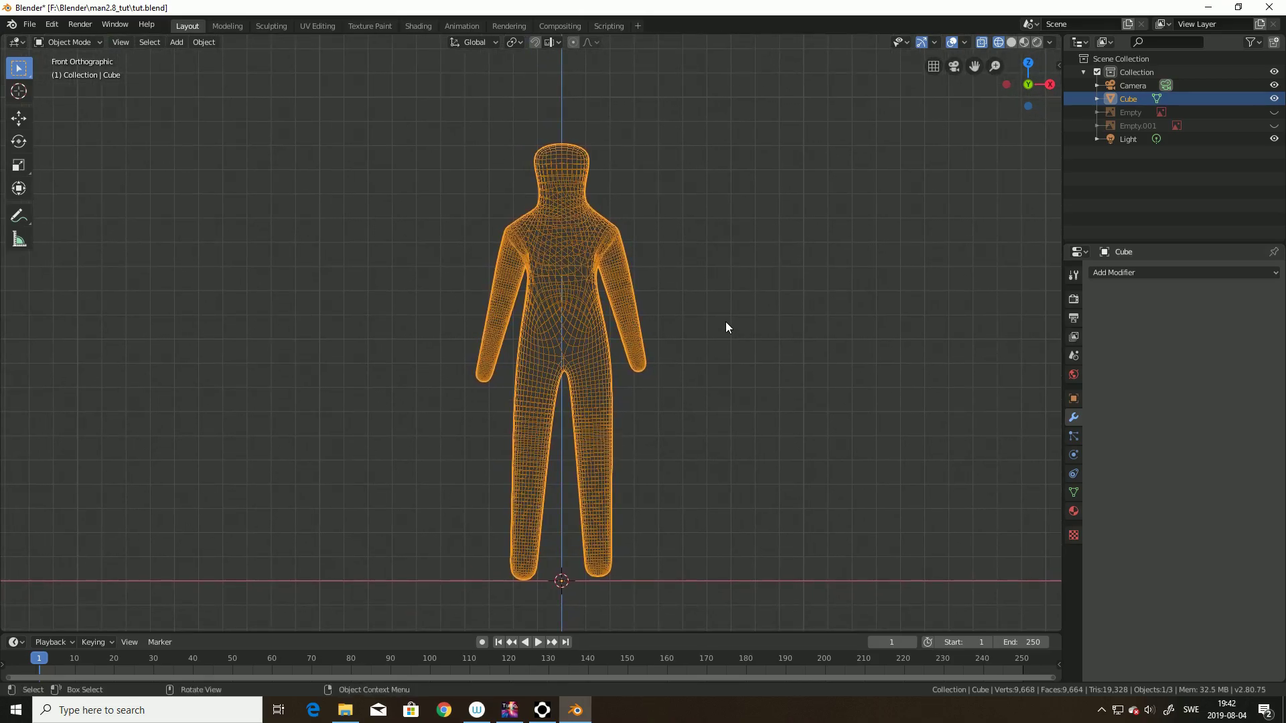
pyautogui.scroll(2, 757, 363)
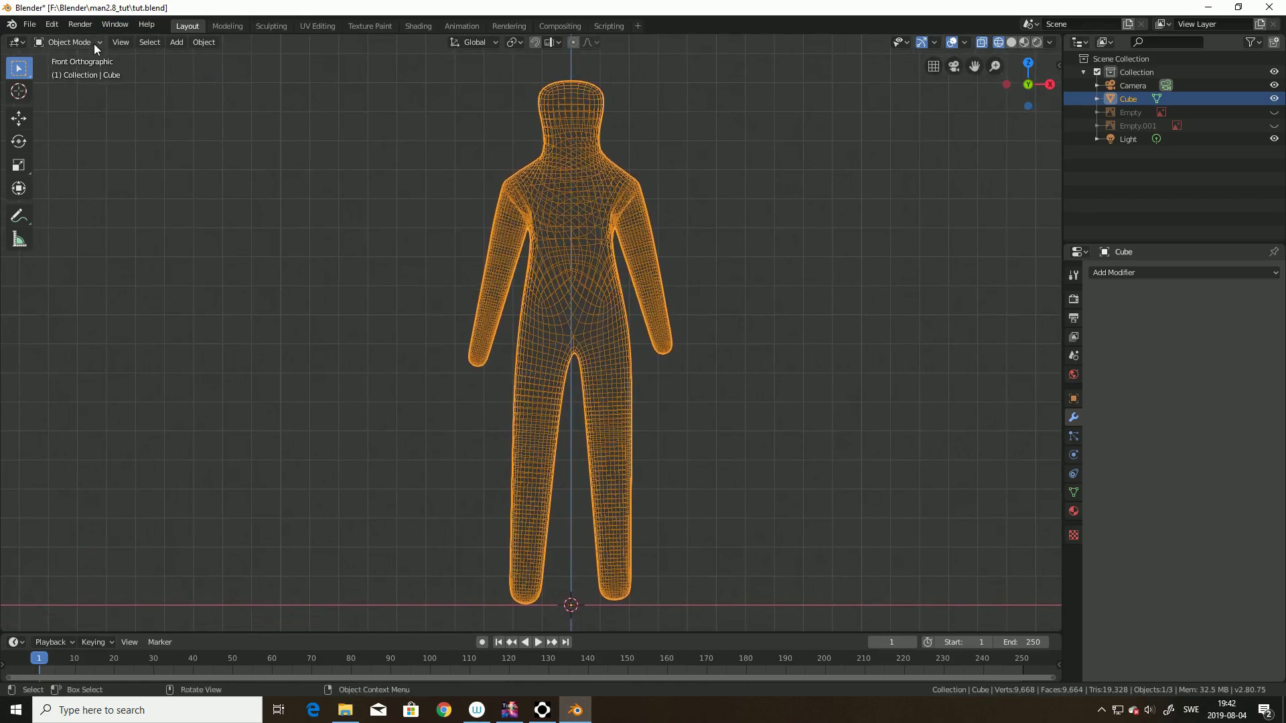
pyautogui.press('Tab')
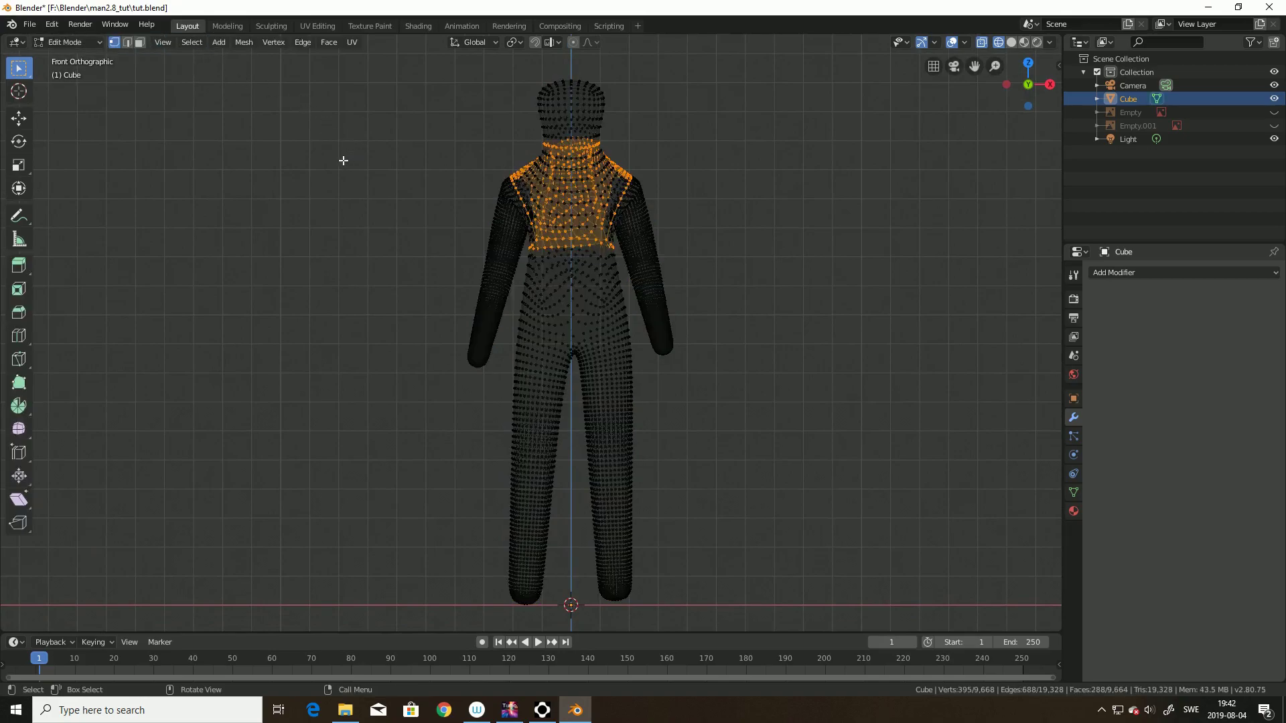
pyautogui.press('a')
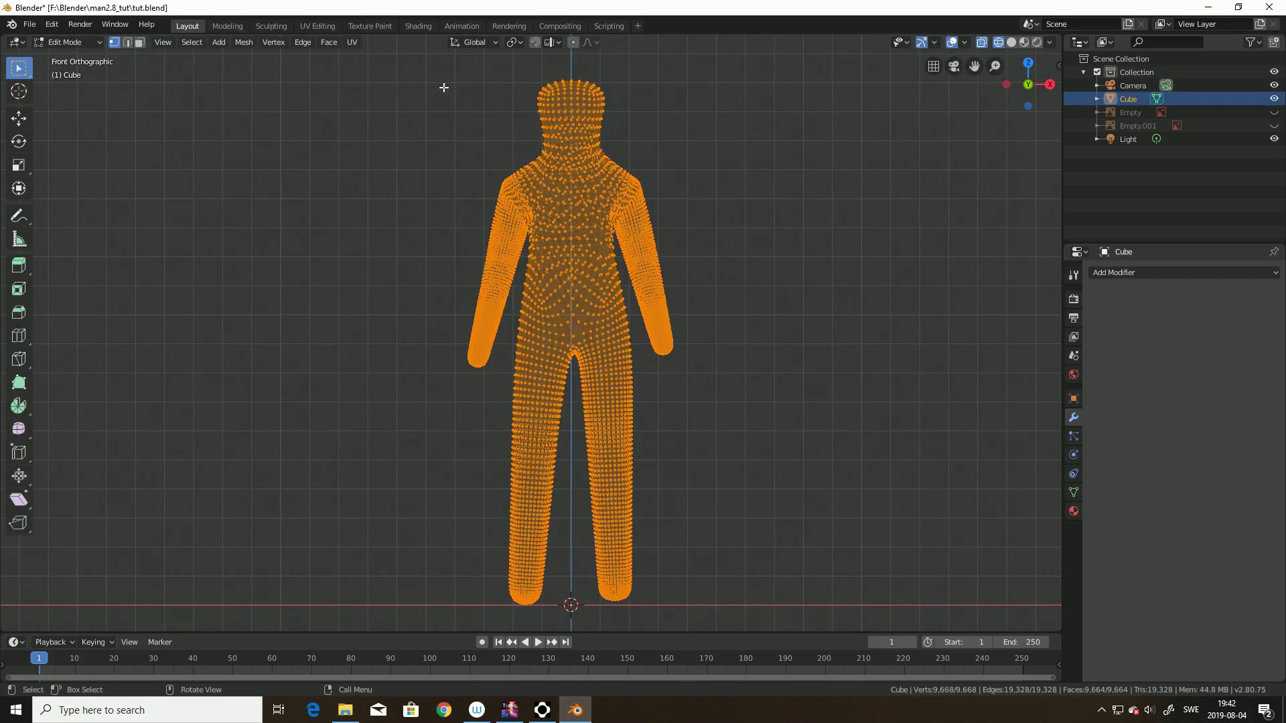
# Step: Try to bisect the whole mesh with a vertical cut down the body's centre line
pyautogui.click(244, 42)
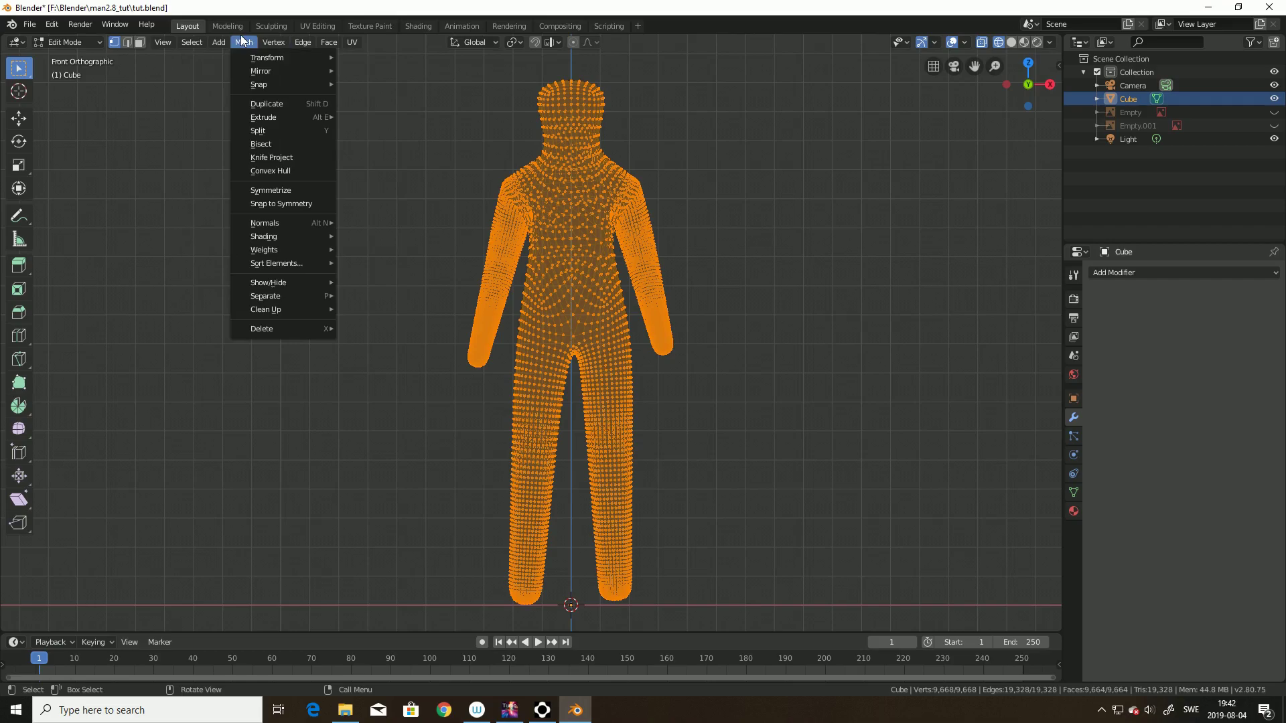
pyautogui.click(262, 144)
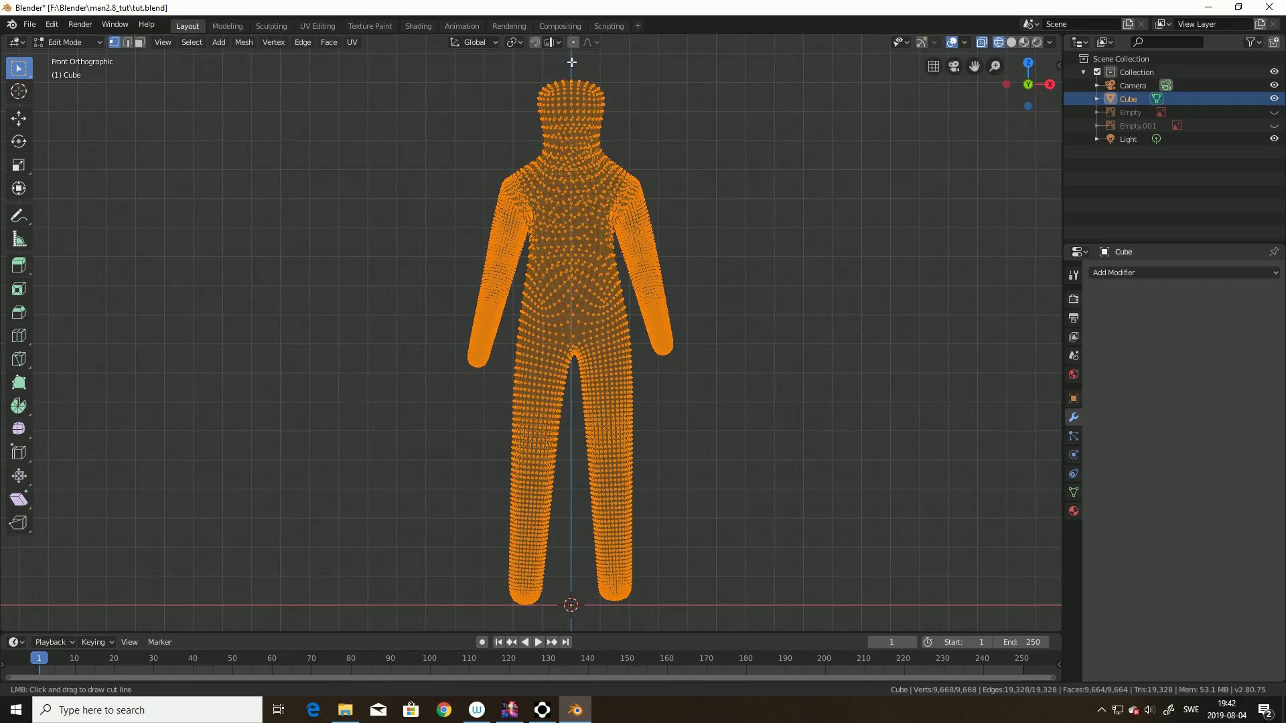
pyautogui.moveTo(571, 61); pyautogui.dragTo(571, 230)
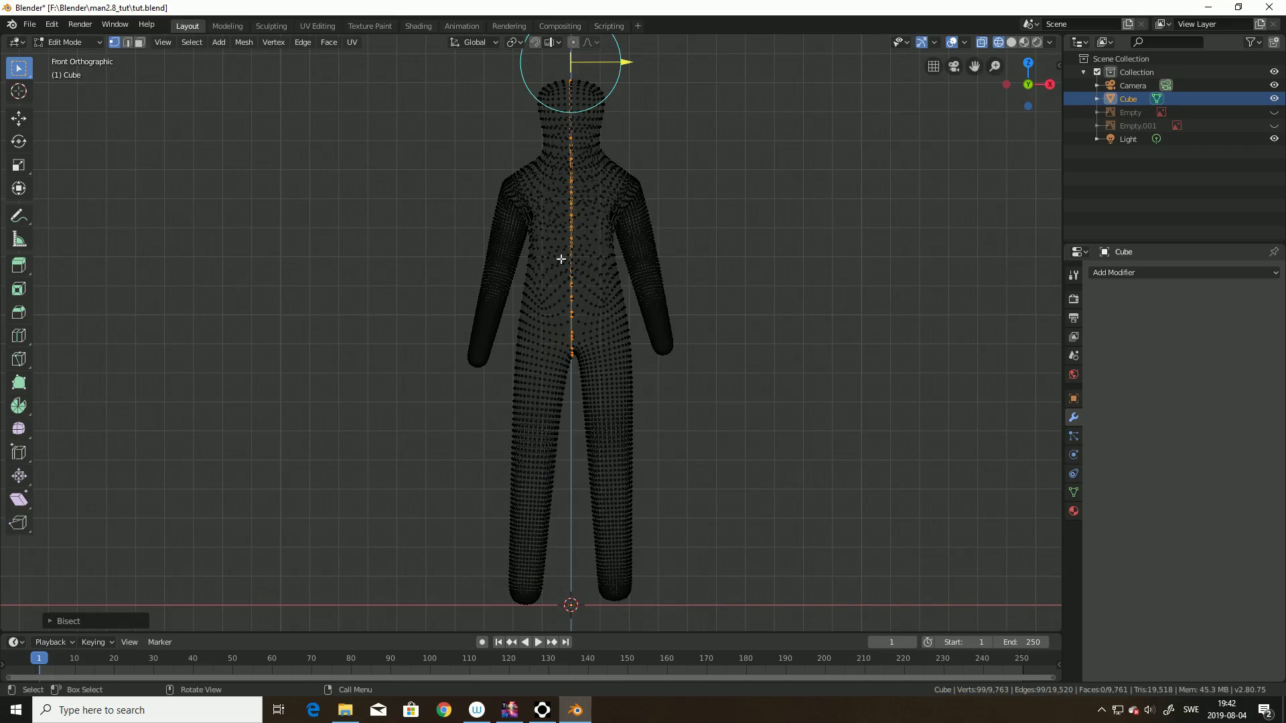
# Step: Compare Clear Inner and Clear Outer for the bisect, ending with Clear Inner so only the positive-X half remains
pyautogui.click(50, 621)
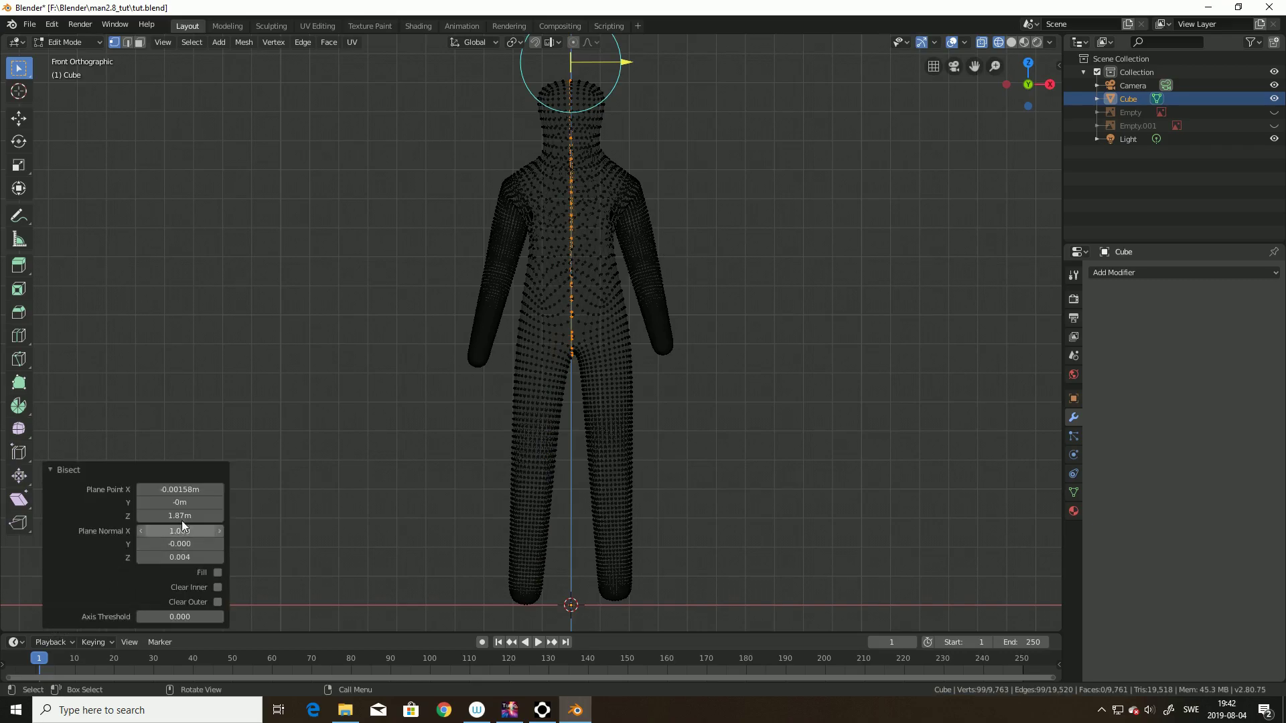
pyautogui.click(217, 588)
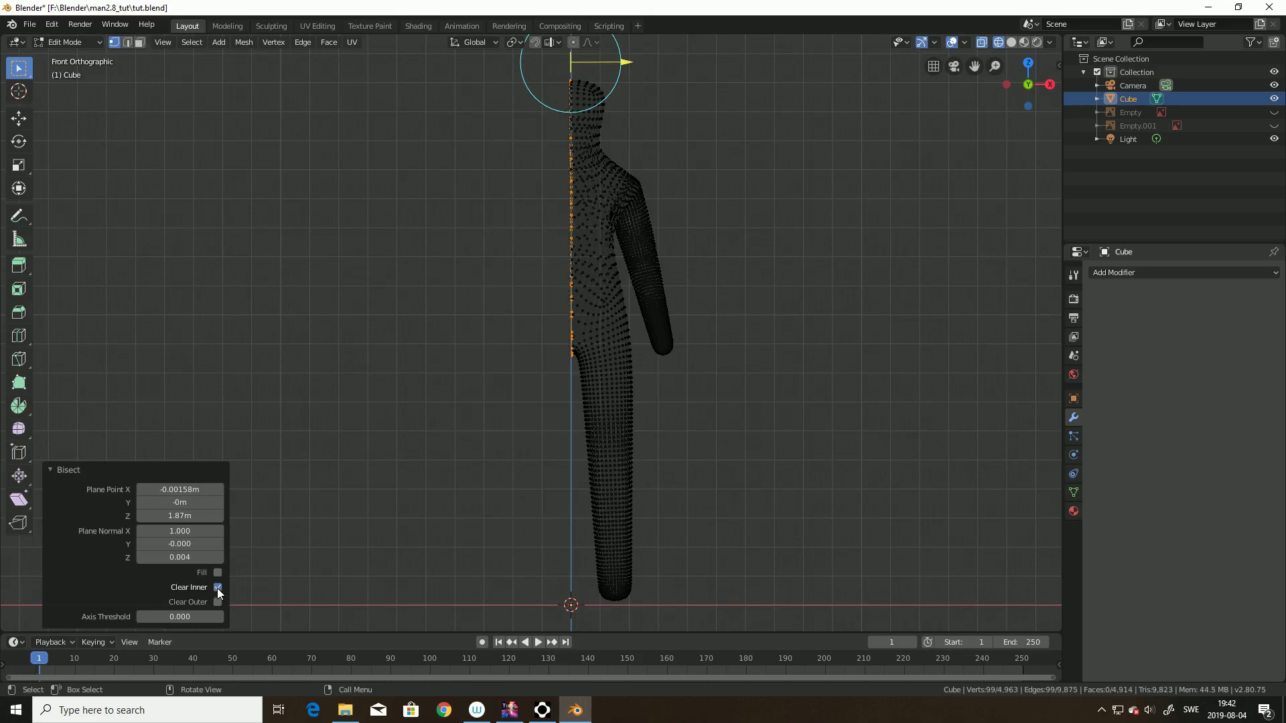
pyautogui.click(218, 588)
pyautogui.click(219, 601)
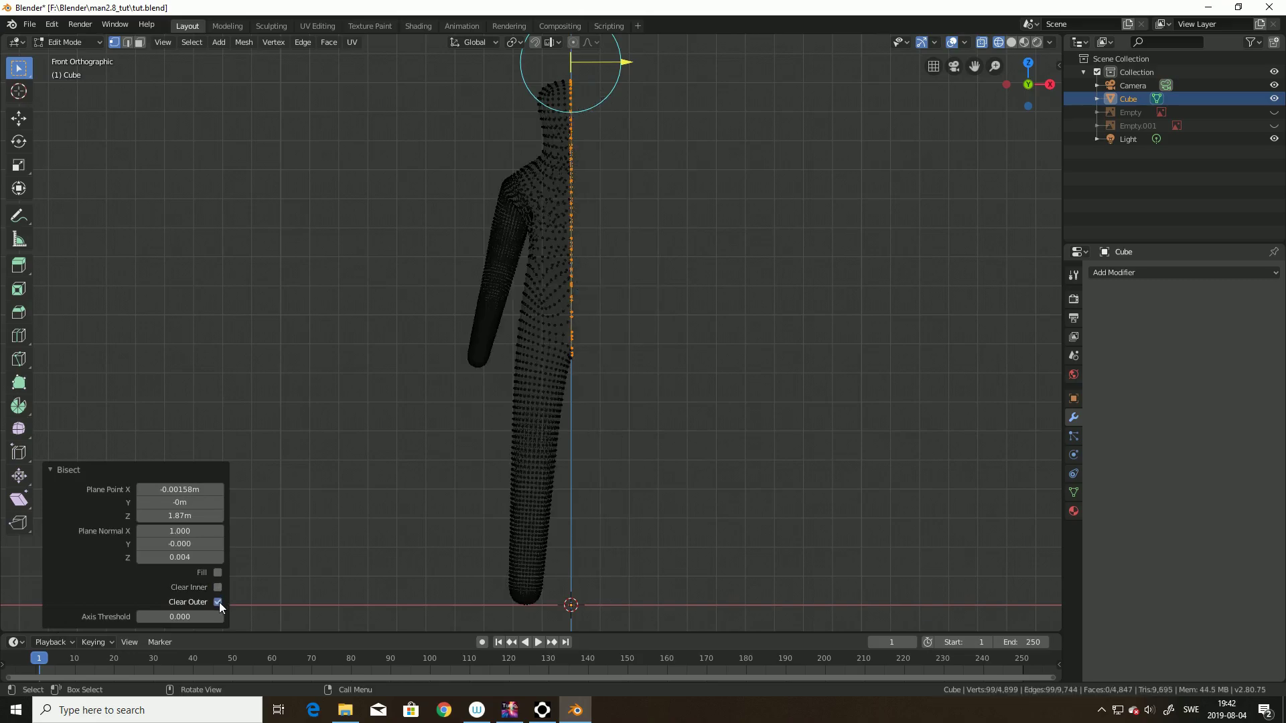
pyautogui.moveTo(688, 542)
pyautogui.mouseDown(button='middle')
pyautogui.moveTo(635, 548)
pyautogui.moveTo(697, 577)
pyautogui.moveTo(701, 557)
pyautogui.mouseUp(button='middle')
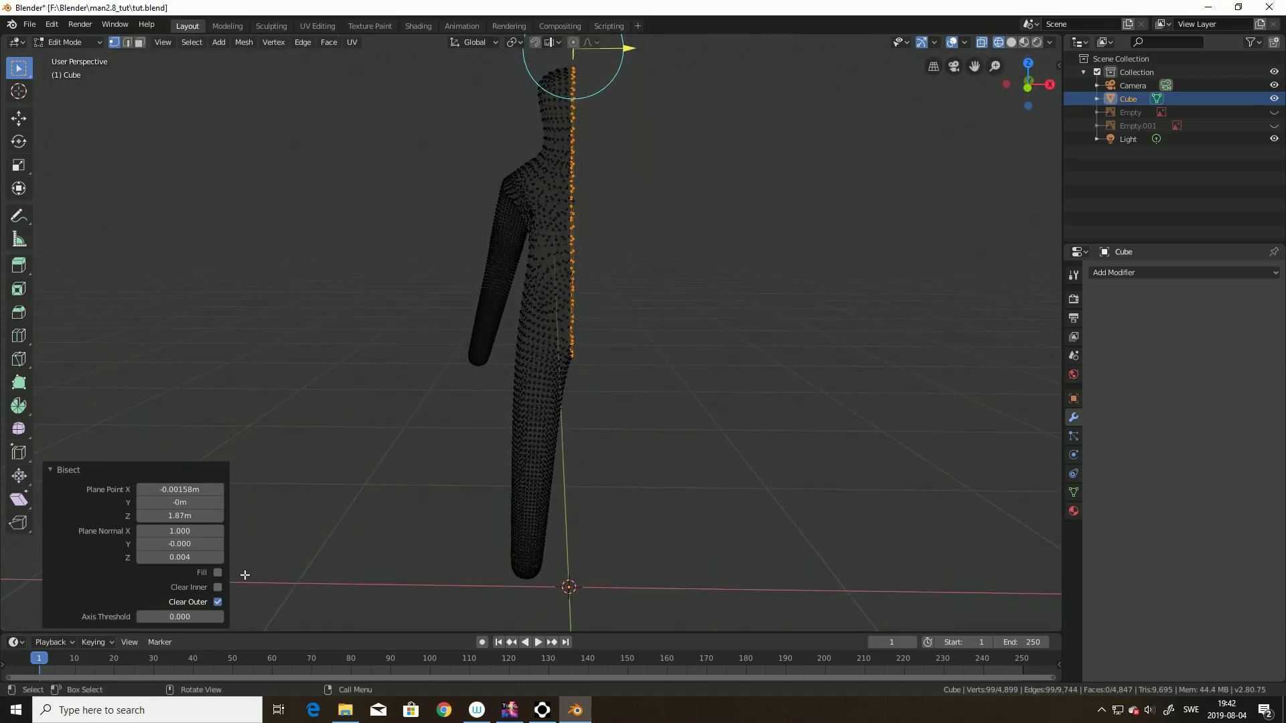
pyautogui.click(218, 588)
pyautogui.click(217, 602)
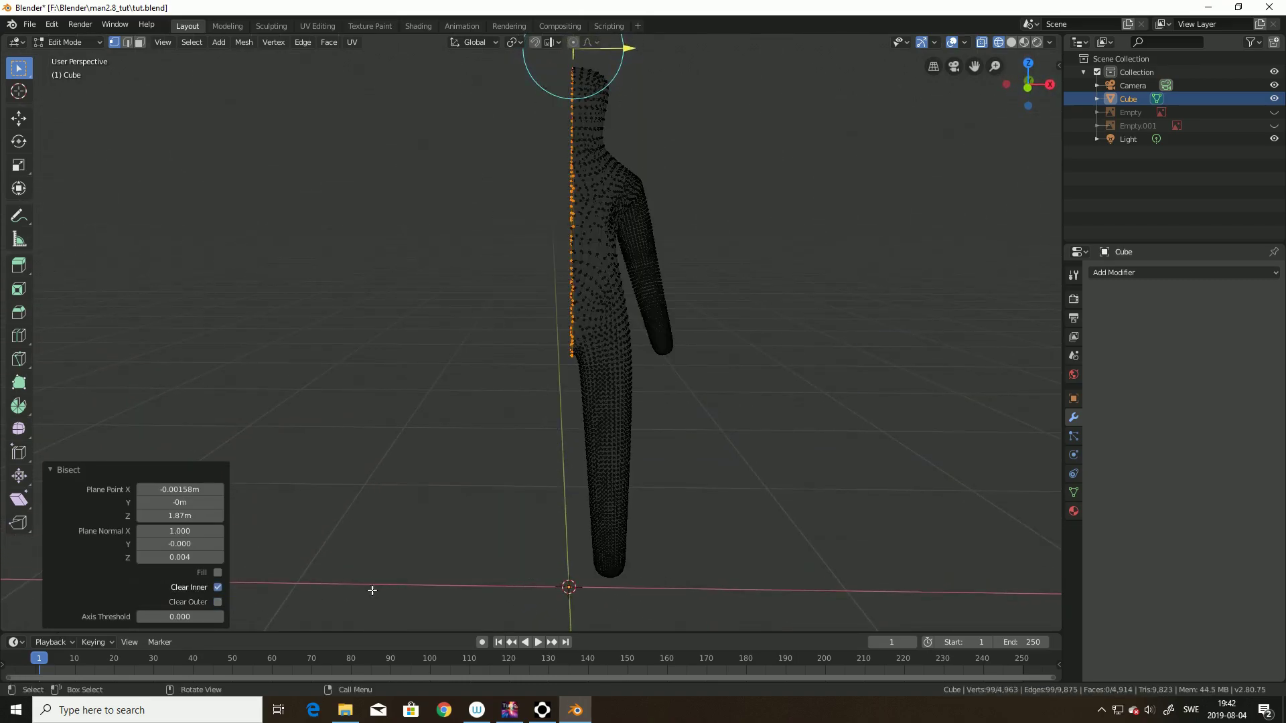
pyautogui.moveTo(660, 287); pyautogui.dragTo(552, 435, button='middle')
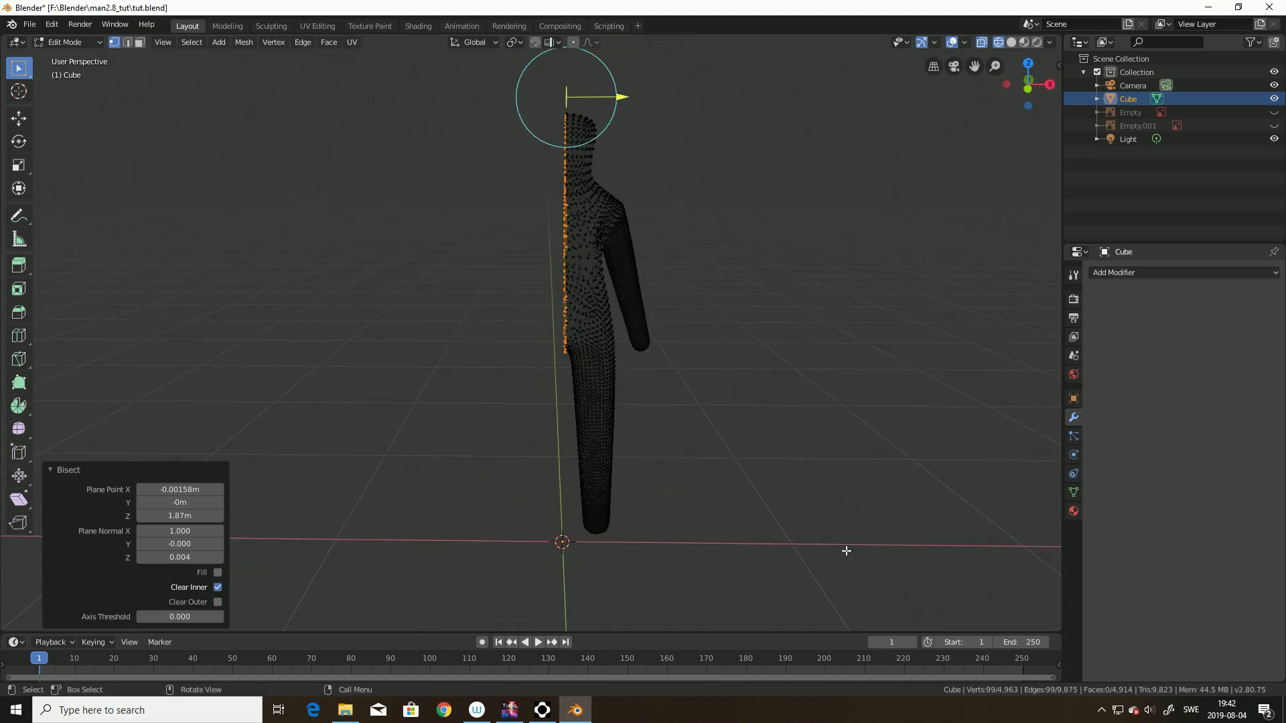
# Step: Deselect everything, inspect the cut edge at the crotch, and undo the deselection and the bisect
pyautogui.hotkey('alt', 'a')
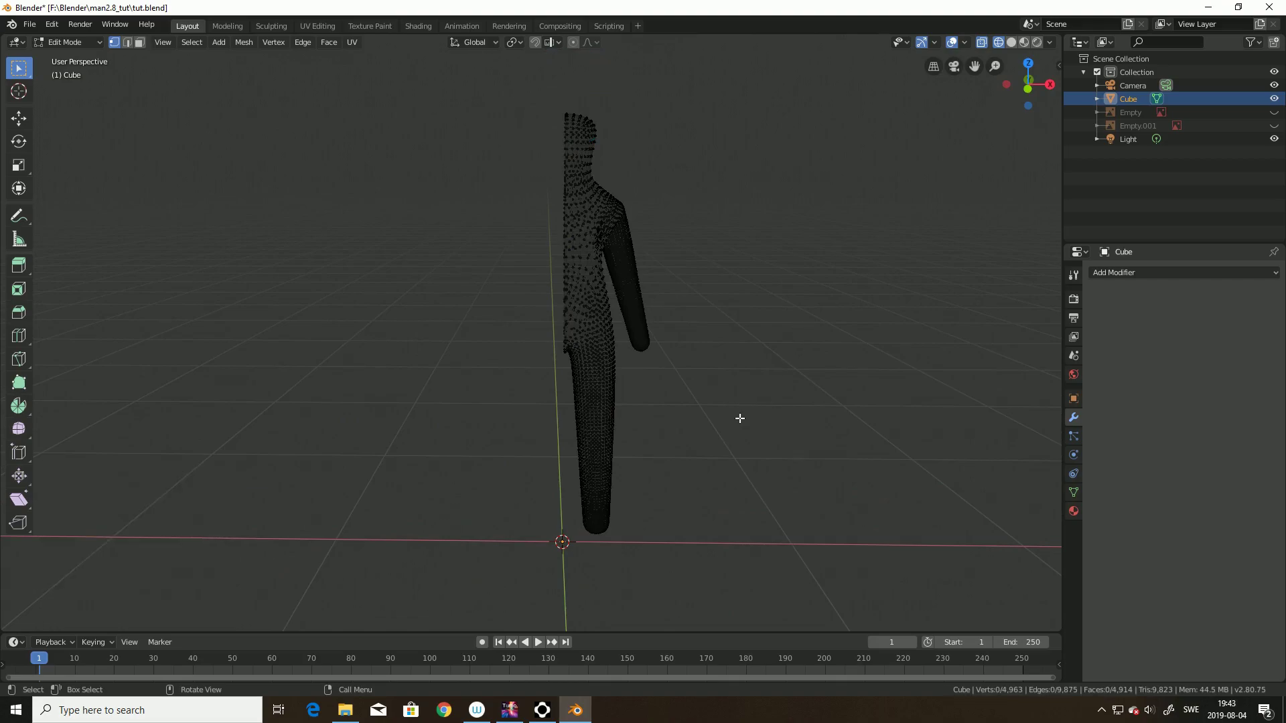
pyautogui.scroll(3, 739, 418)
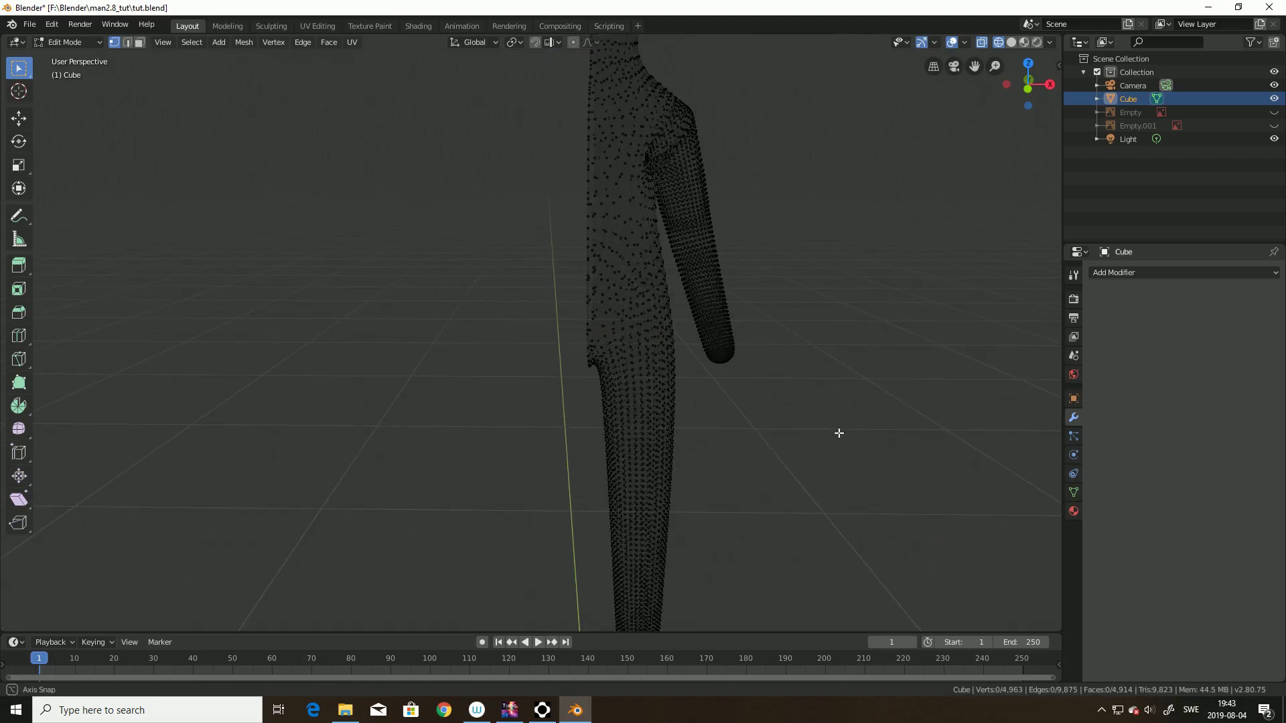
pyautogui.moveTo(839, 433); pyautogui.dragTo(833, 431, button='middle')
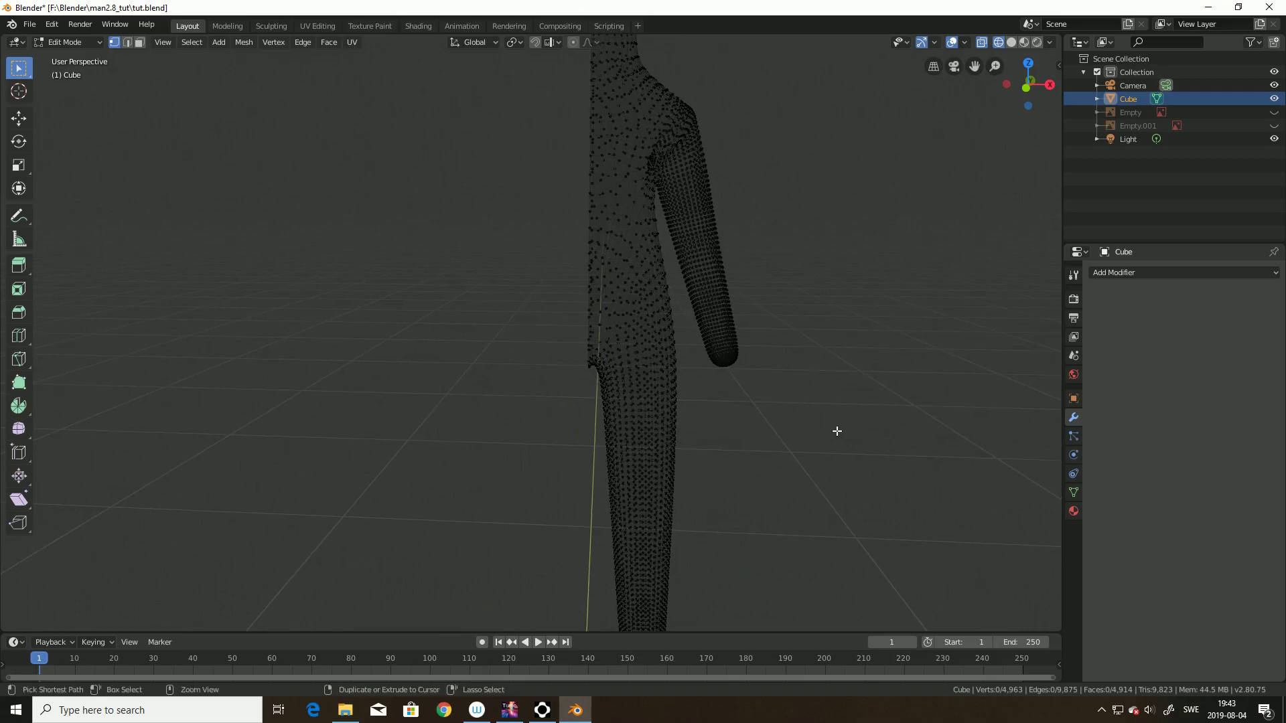
pyautogui.hotkey('ctrl', 'z')
pyautogui.hotkey('ctrl', 'z')
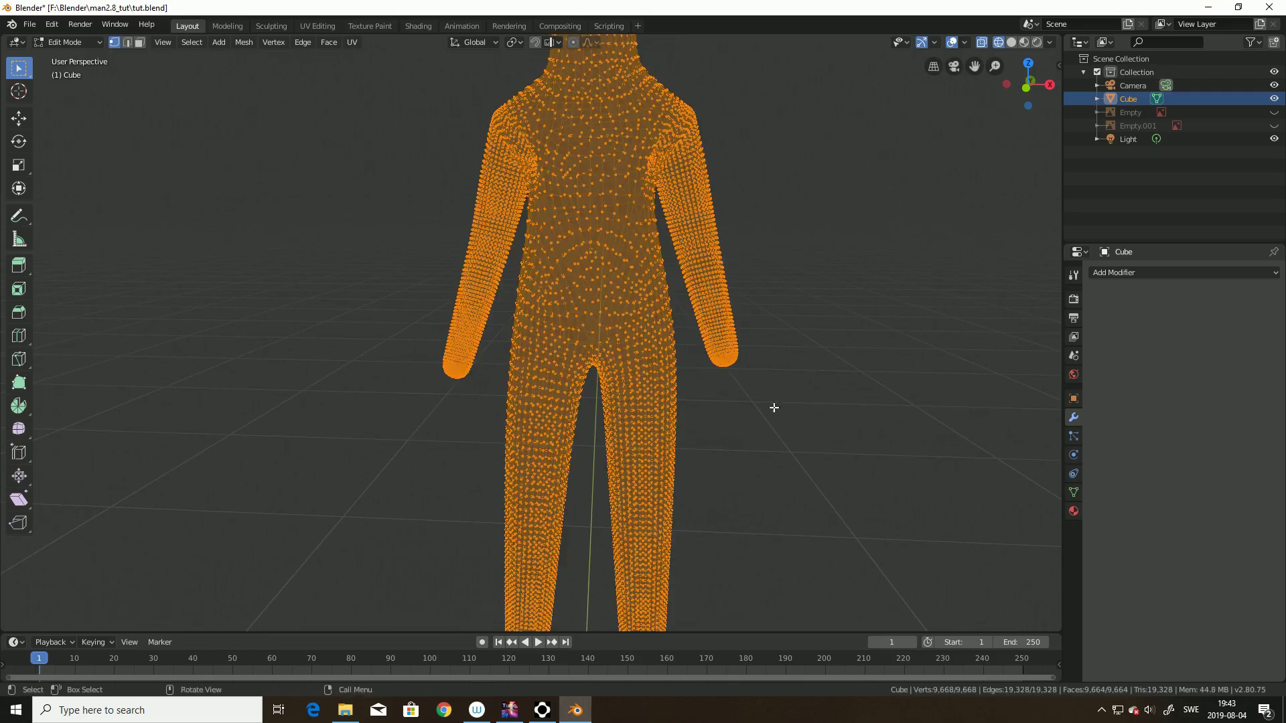
# Step: In the front view, bisect the mesh vertically at about X 0.0077 m with Clear Inner, keep the positive-X half, and deselect everything
pyautogui.press('KP_1')
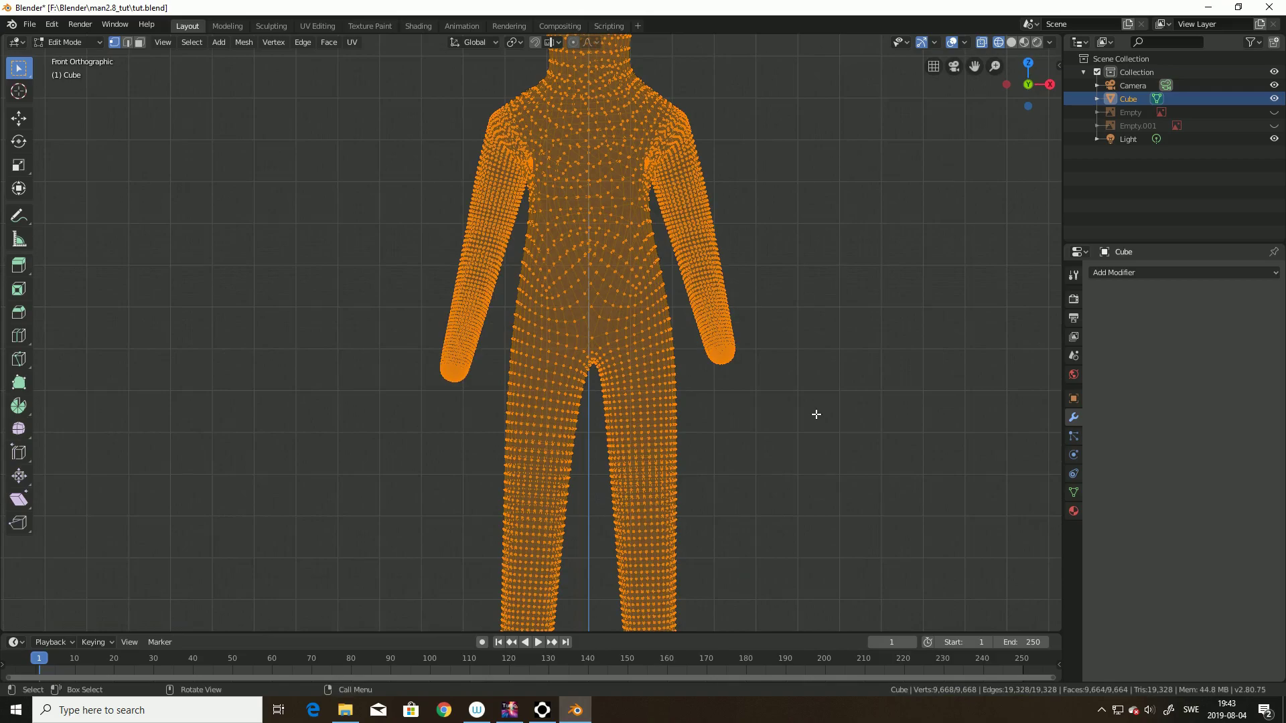
pyautogui.scroll(-2, 815, 415)
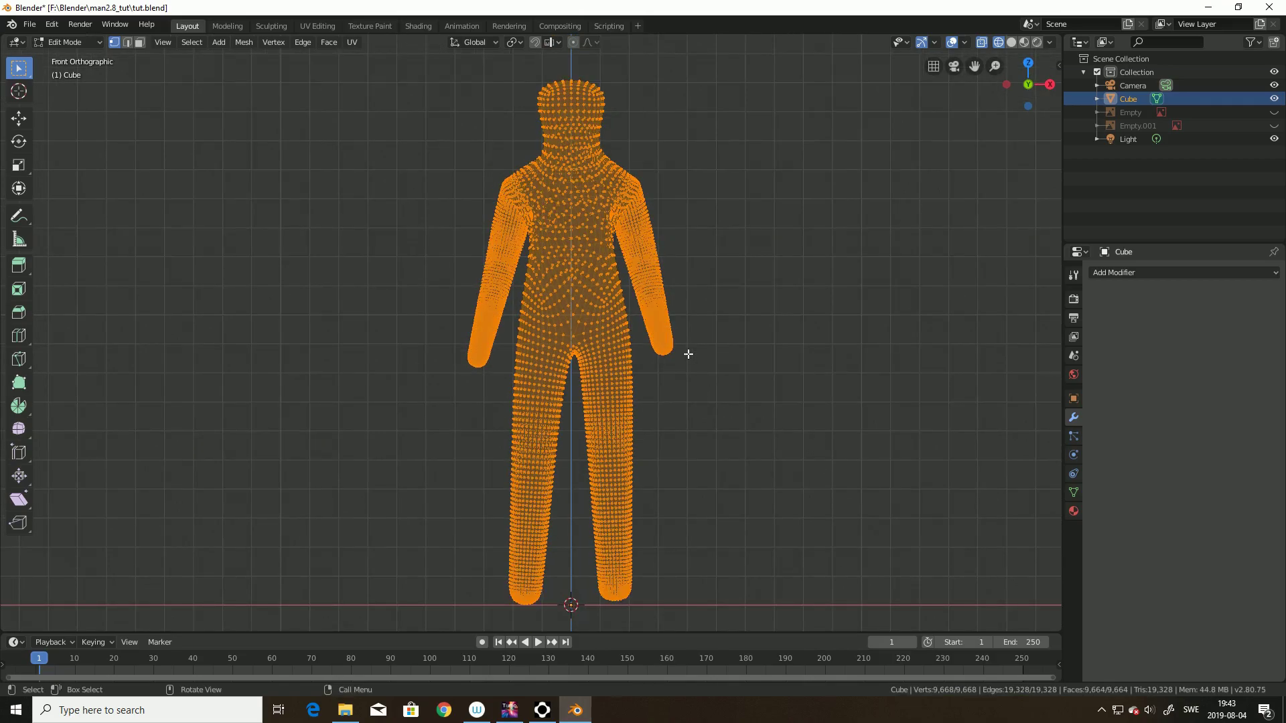
pyautogui.click(238, 43)
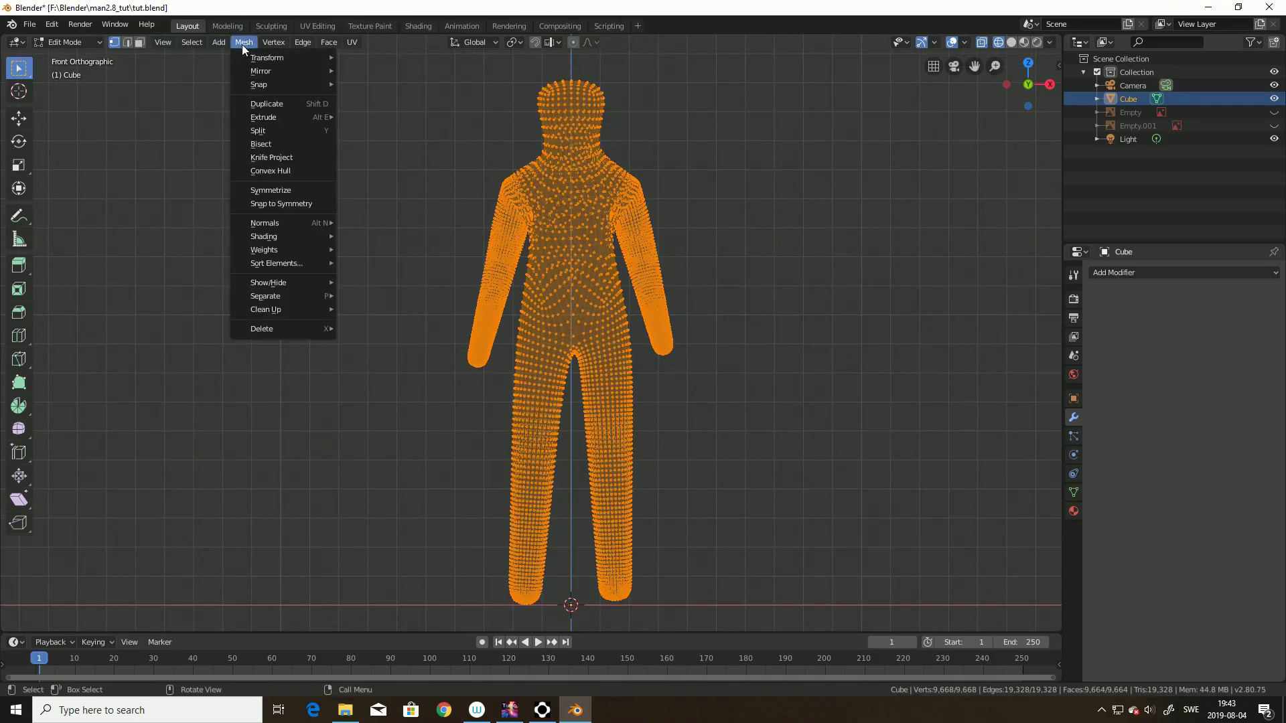
pyautogui.click(271, 144)
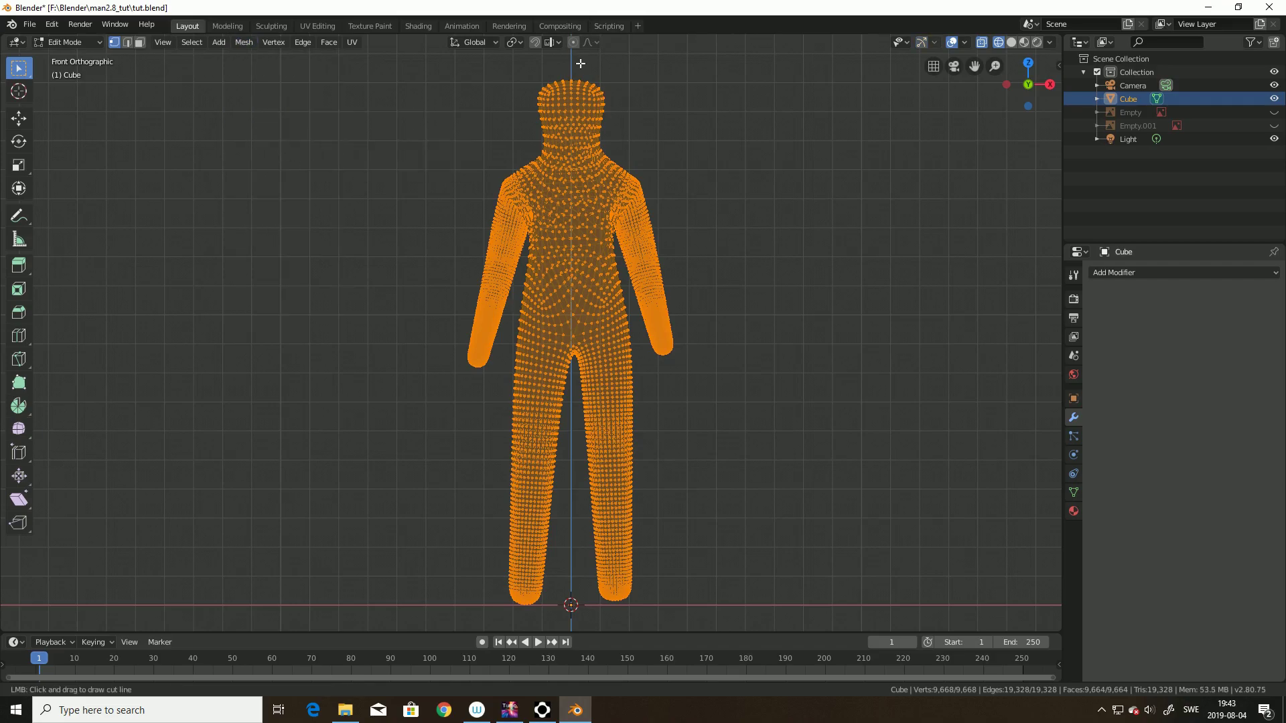
pyautogui.moveTo(574, 67); pyautogui.dragTo(574, 302)
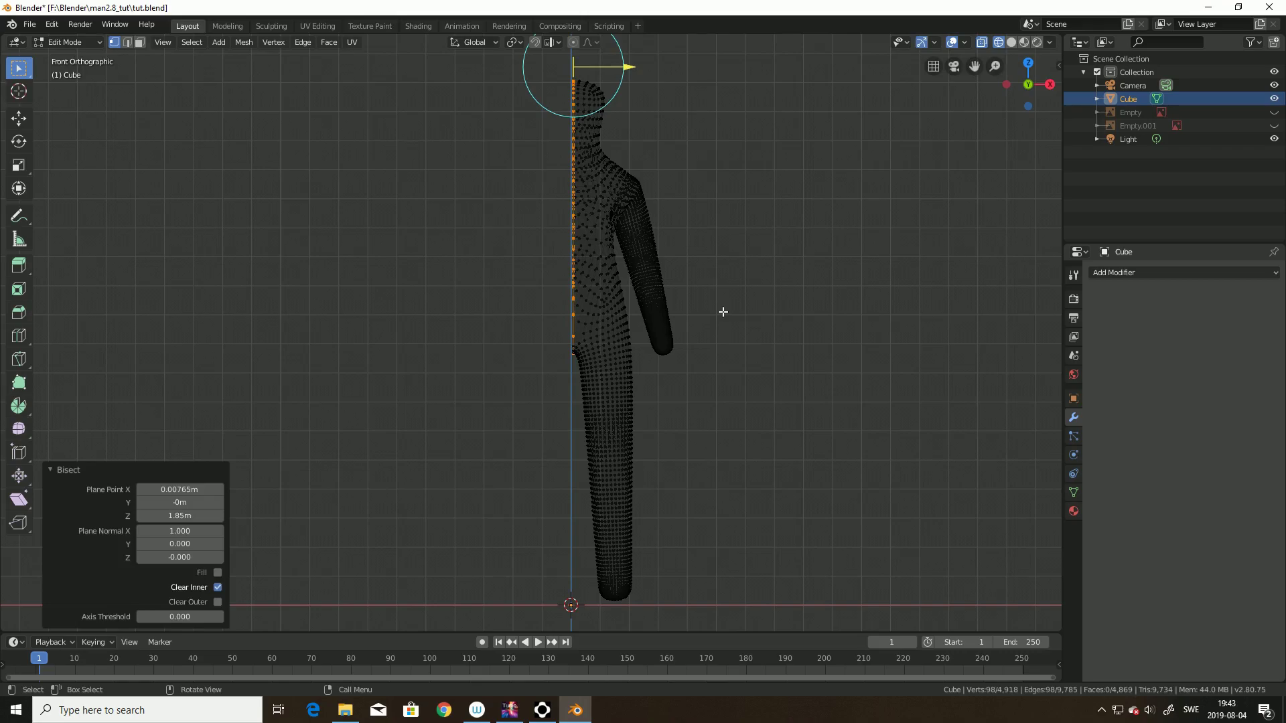
pyautogui.click(720, 292)
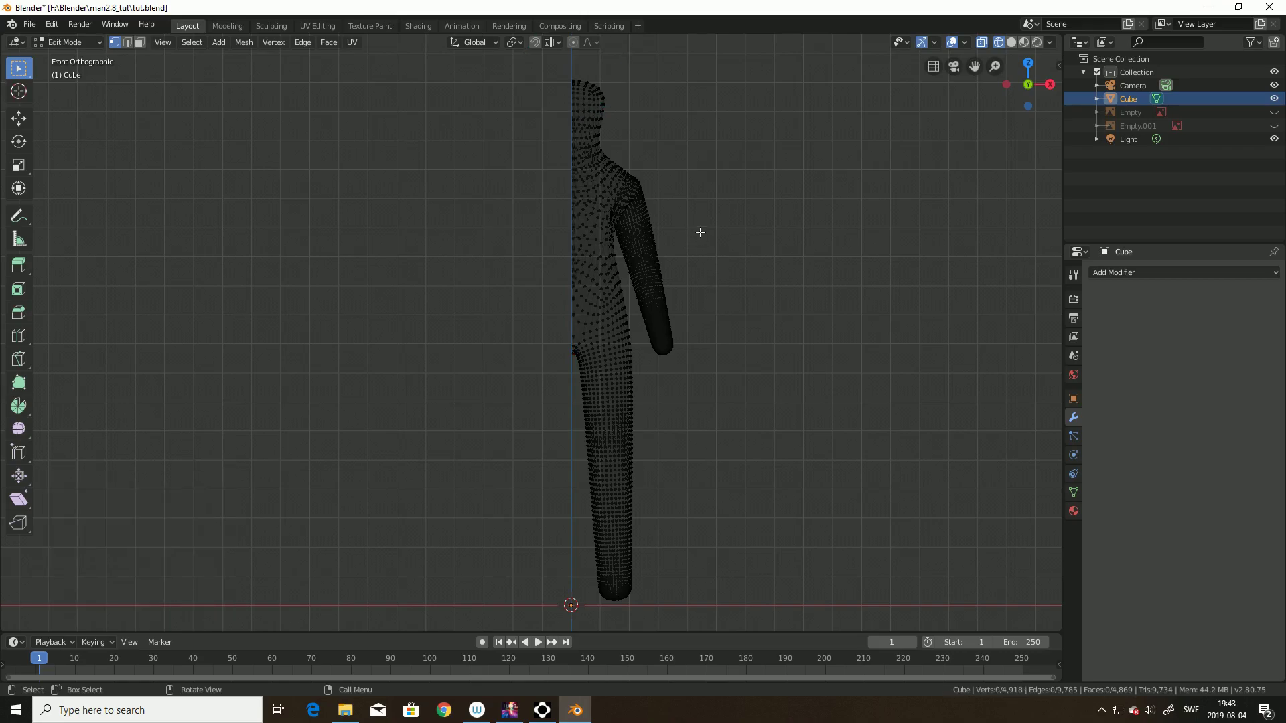
# Step: Add a Mirror modifier on the X axis to the half body and display the viewport in solid shading
pyautogui.moveTo(720, 247); pyautogui.dragTo(769, 272, button='middle')
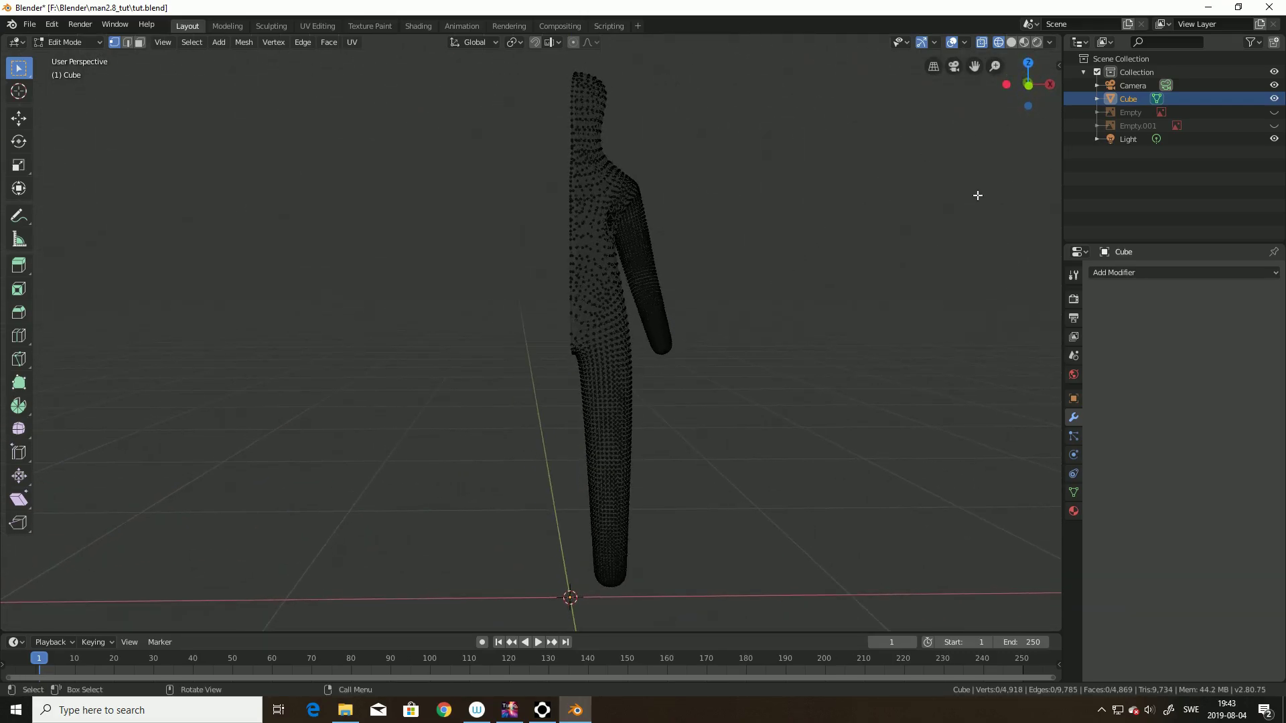
pyautogui.scroll(-1, 861, 215)
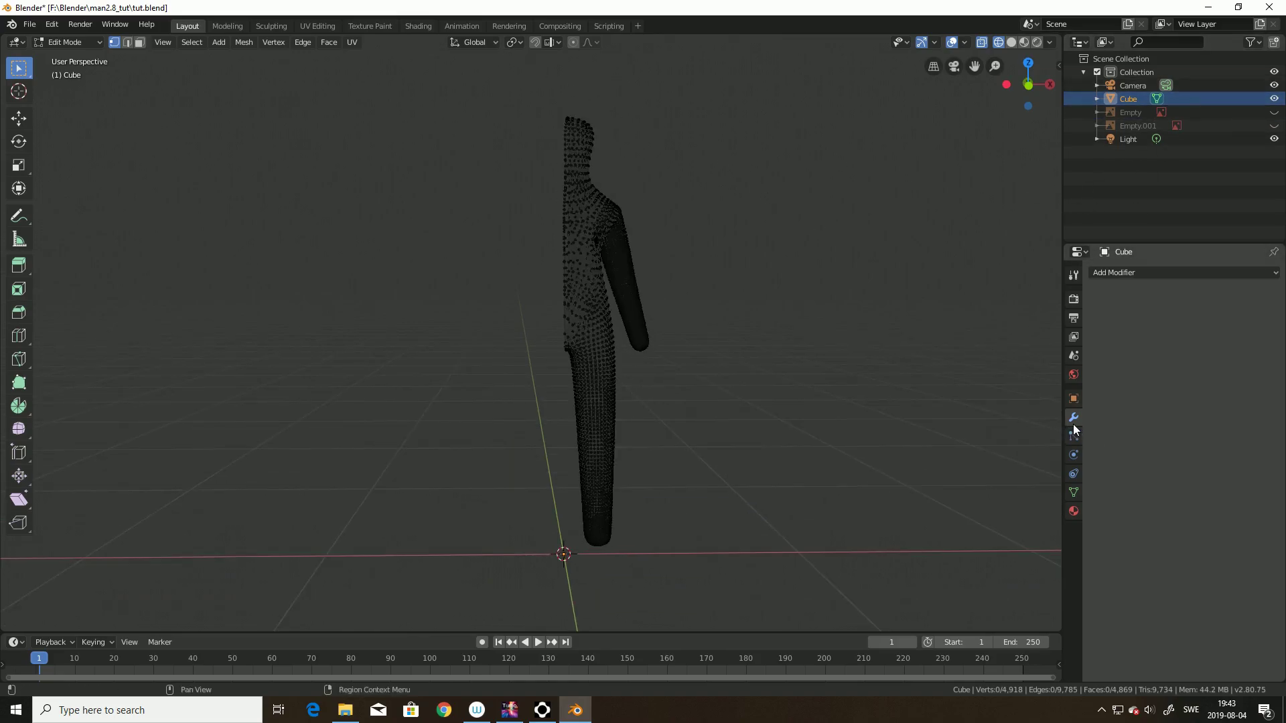
pyautogui.click(1268, 274)
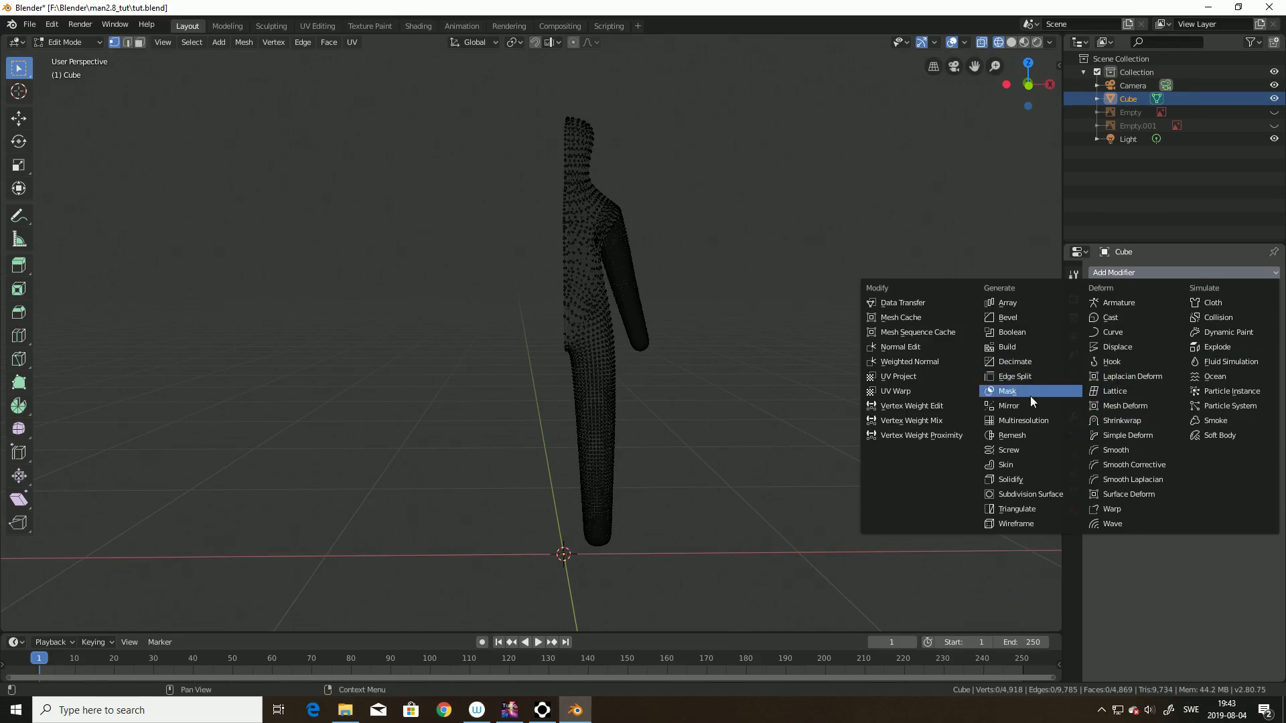
pyautogui.click(1011, 405)
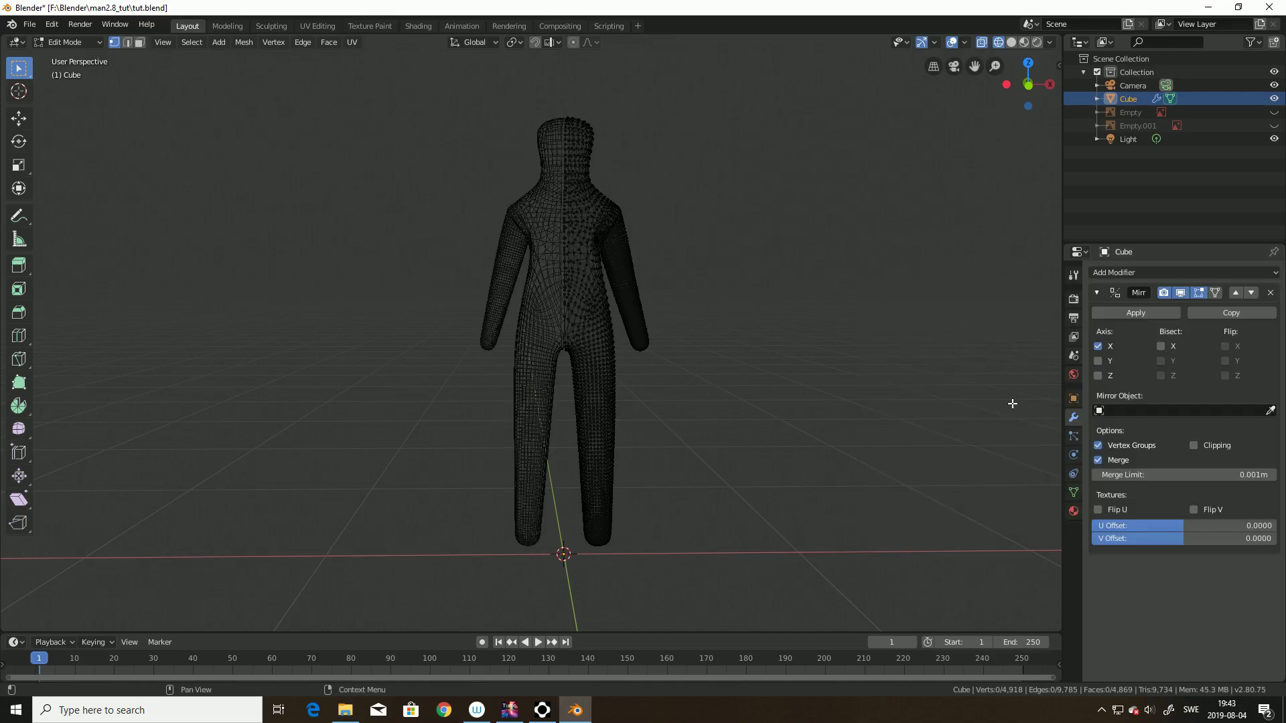
pyautogui.scroll(3, 746, 307)
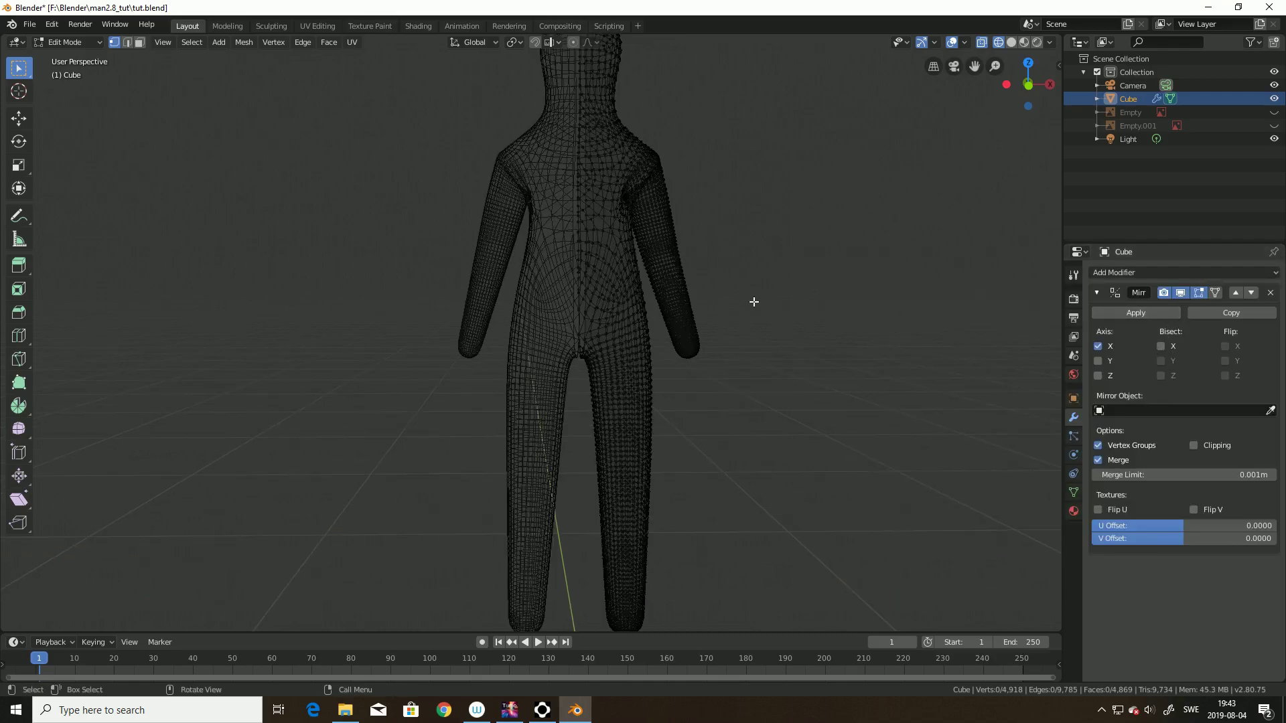
pyautogui.click(1012, 42)
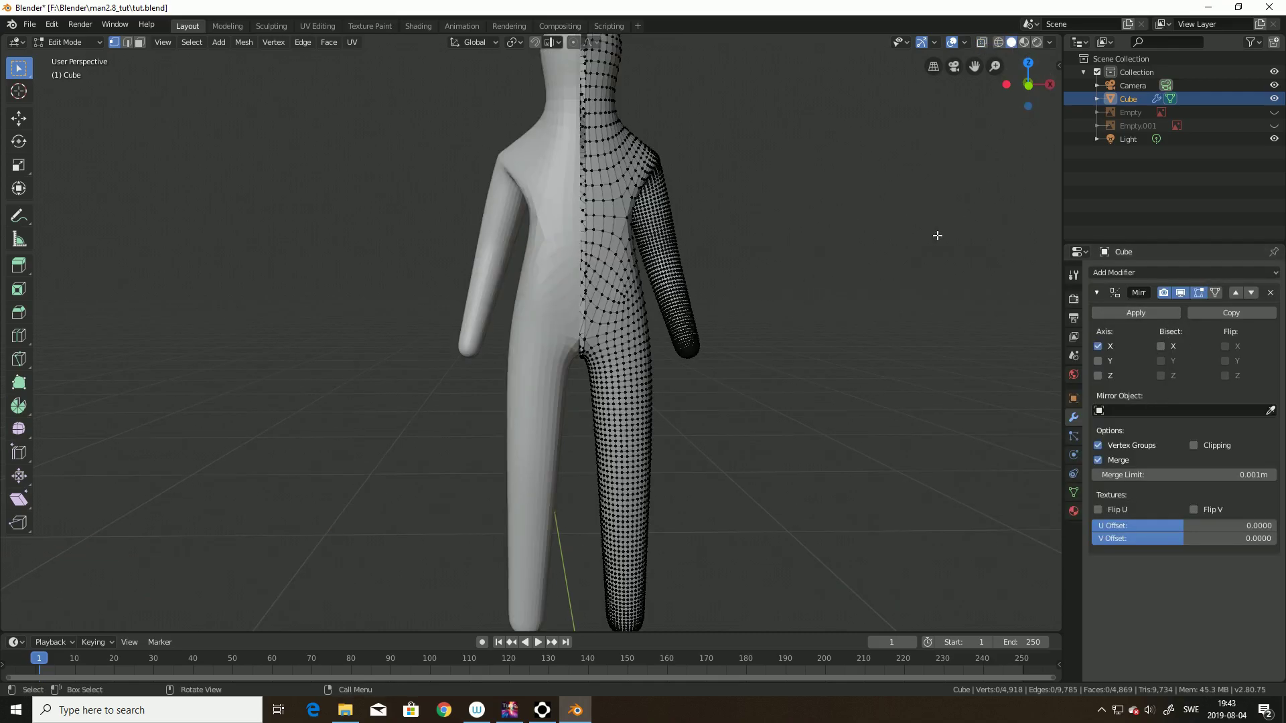
pyautogui.moveTo(924, 238); pyautogui.dragTo(893, 243, button='middle')
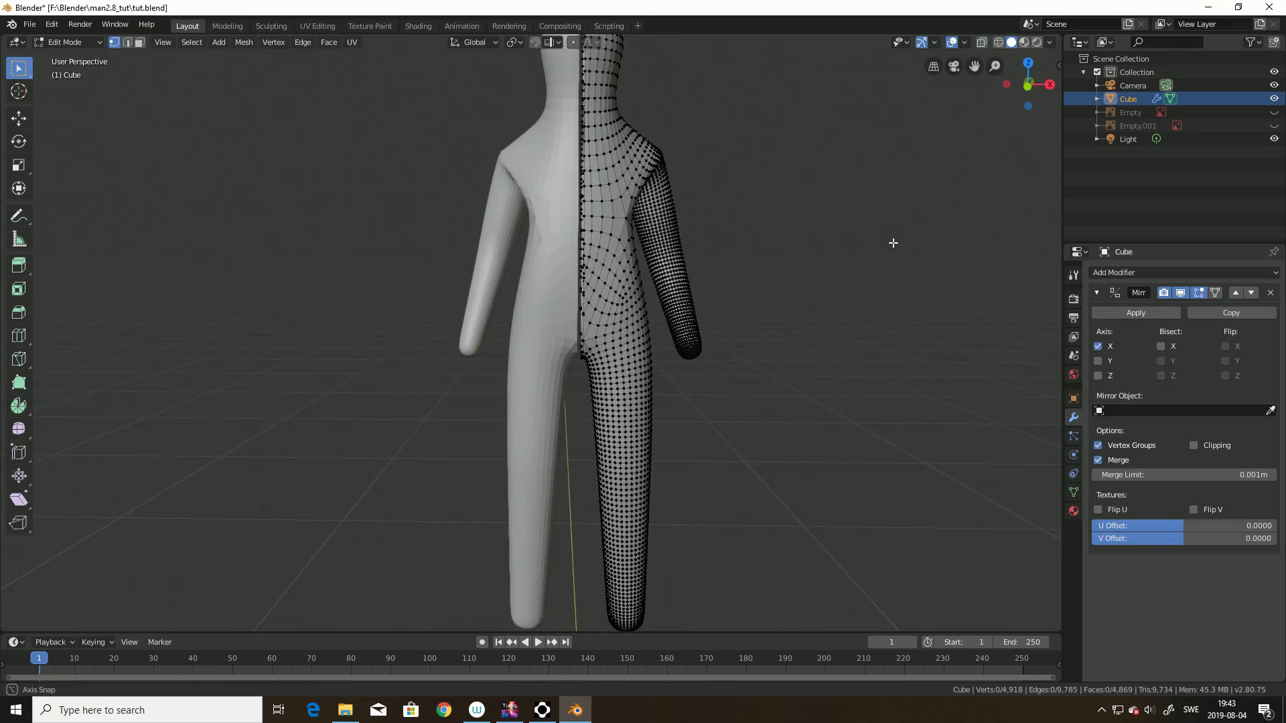
# Step: Enable Clipping on the Mirror modifier and move the whole half mesh about -0.0117 m along X to close the centre gap
pyautogui.click(1194, 445)
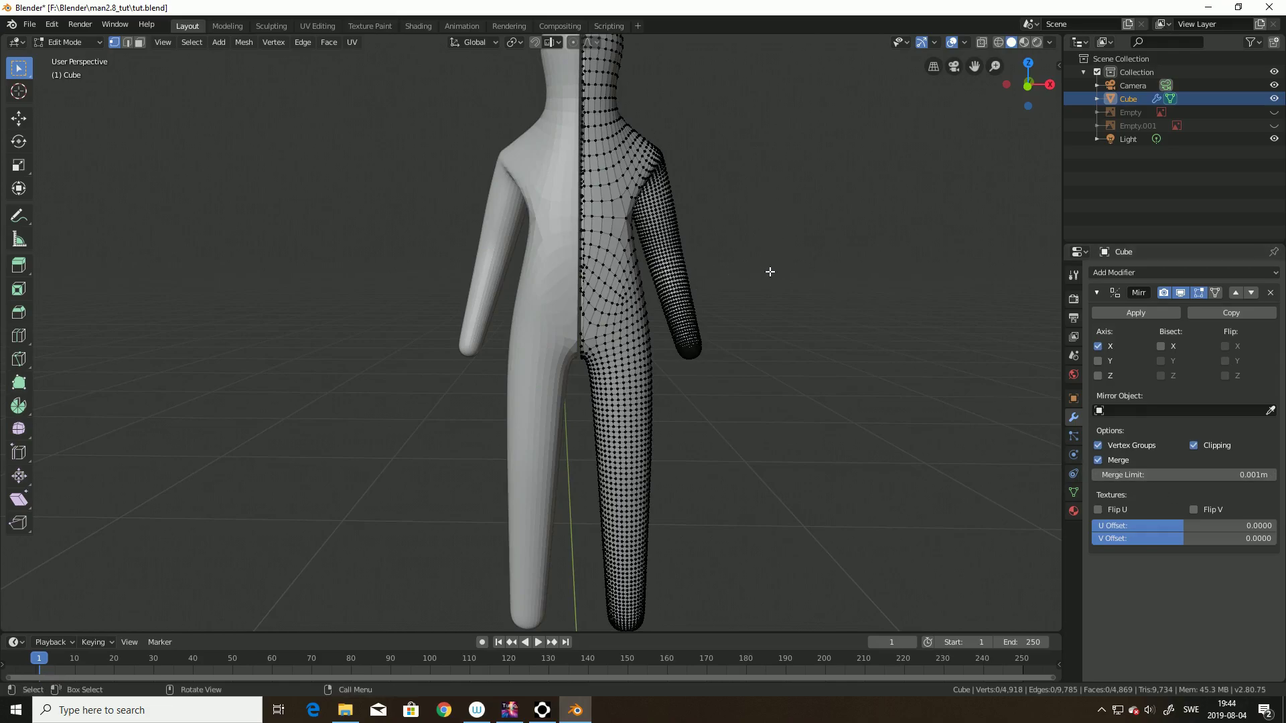
pyautogui.press('a')
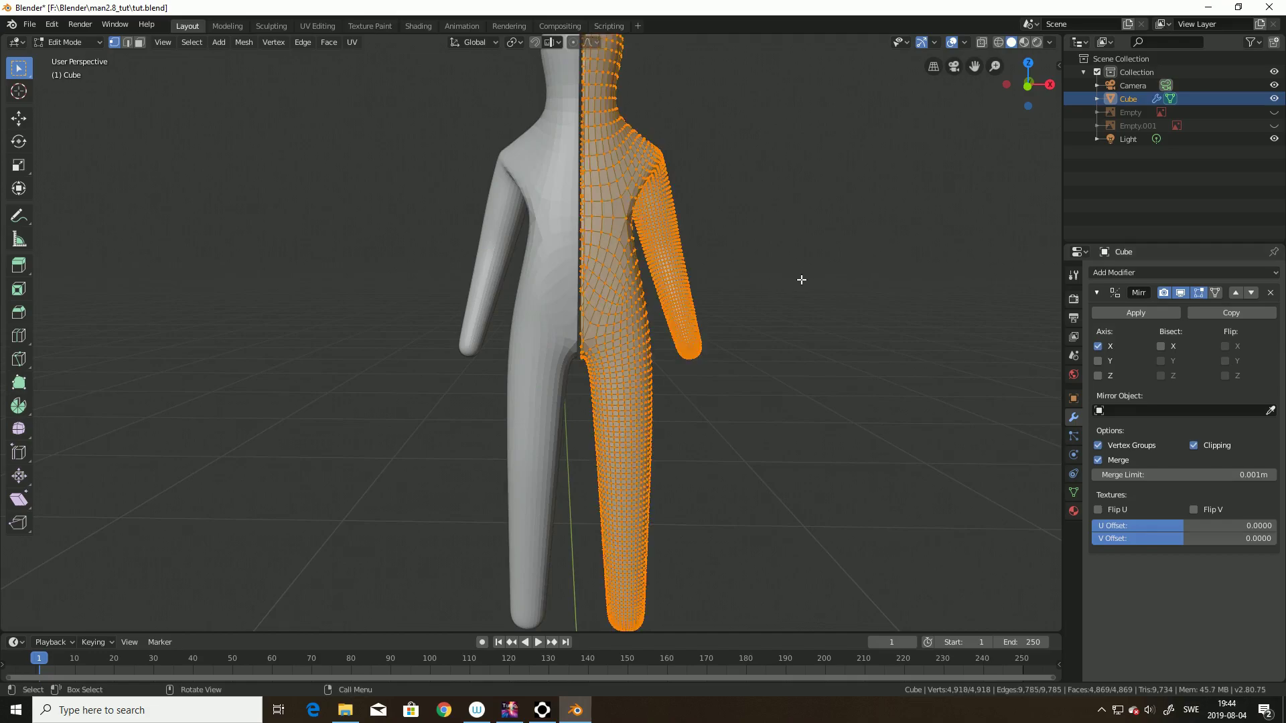
pyautogui.press('g')
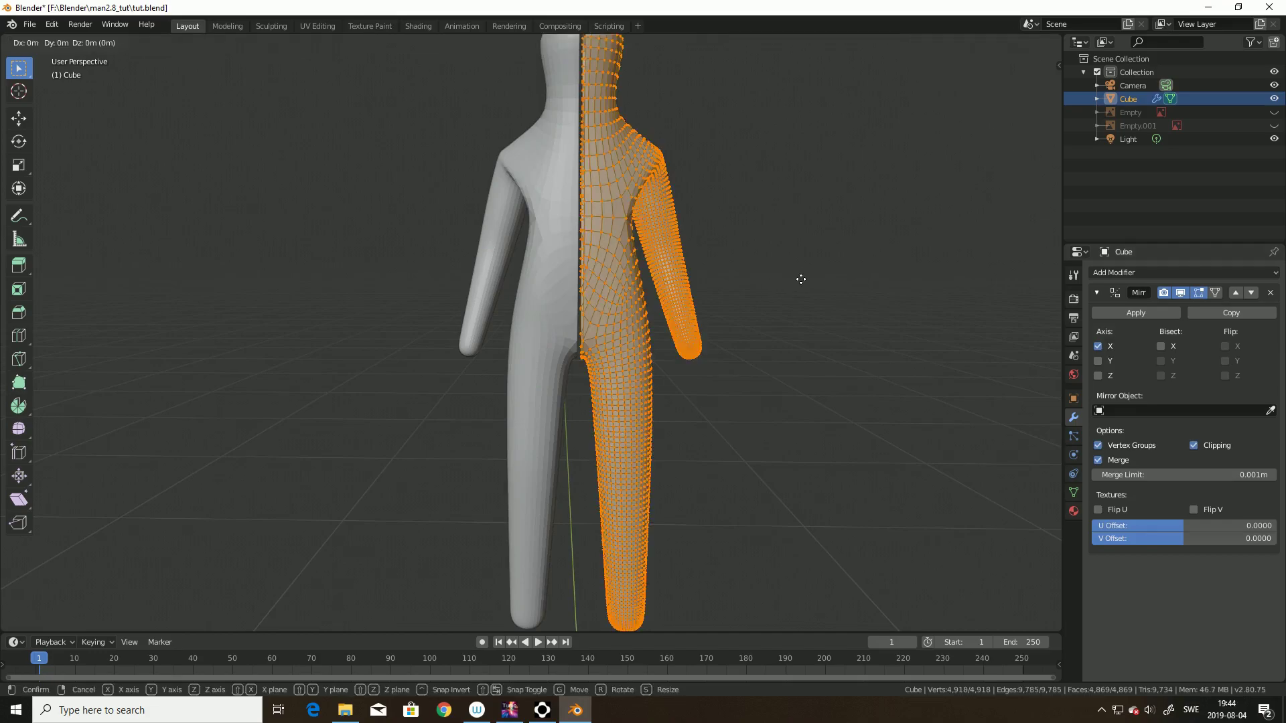
pyautogui.press('x')
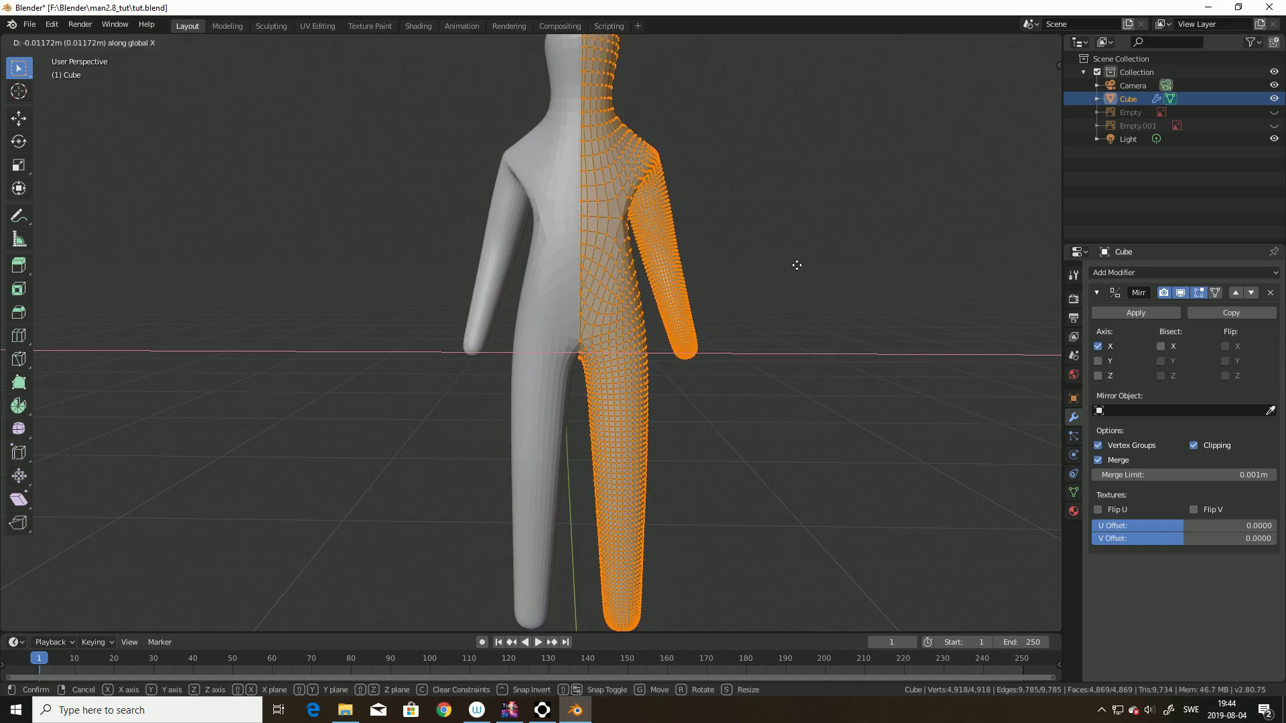
pyautogui.click(796, 265)
pyautogui.scroll(-4, 813, 267)
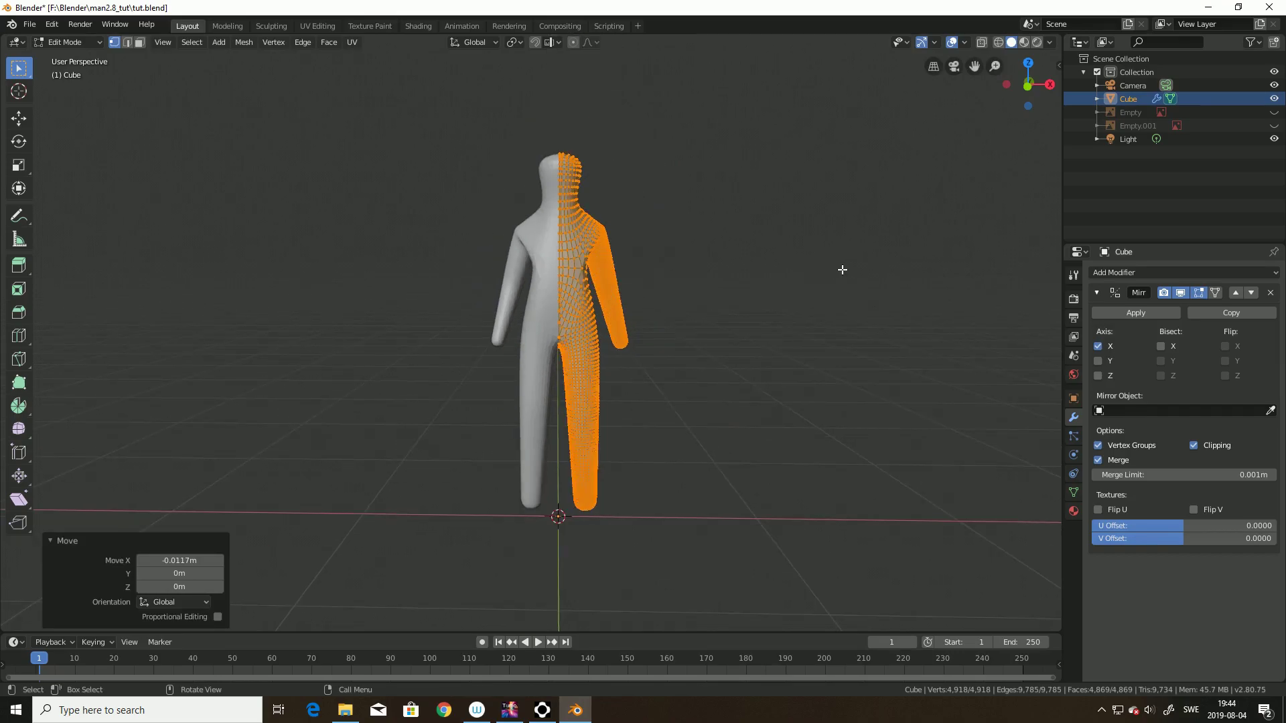
# Step: Switch to Object Mode and apply the Mirror modifier to the body
pyautogui.click(1153, 312)
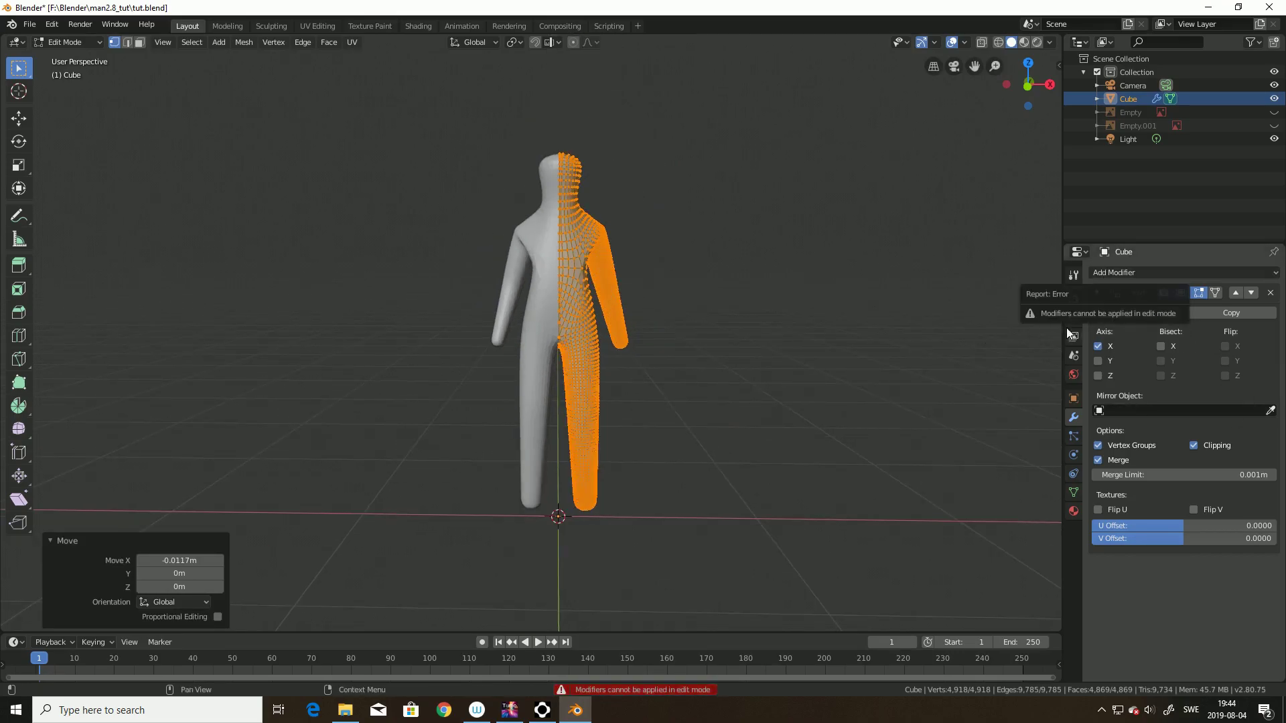
pyautogui.press('Tab')
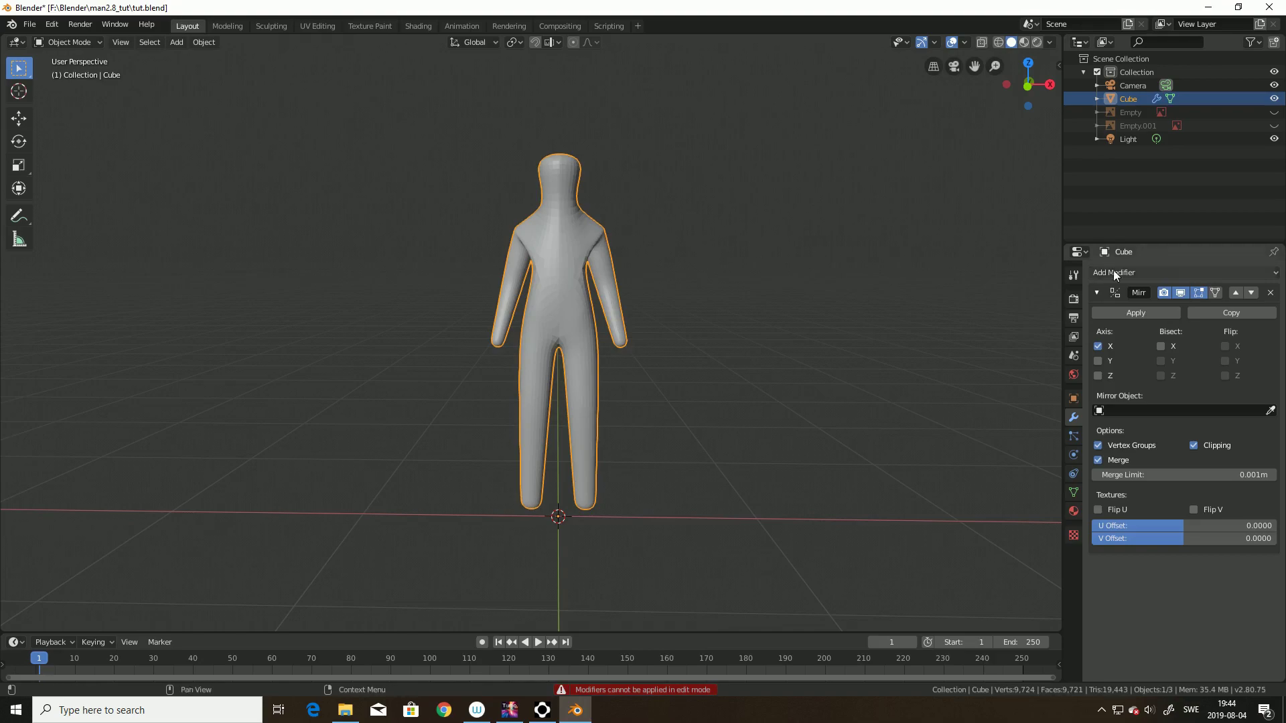
pyautogui.moveTo(854, 262); pyautogui.dragTo(977, 252, button='middle')
pyautogui.scroll(3, 515, 255)
pyautogui.click(1133, 312)
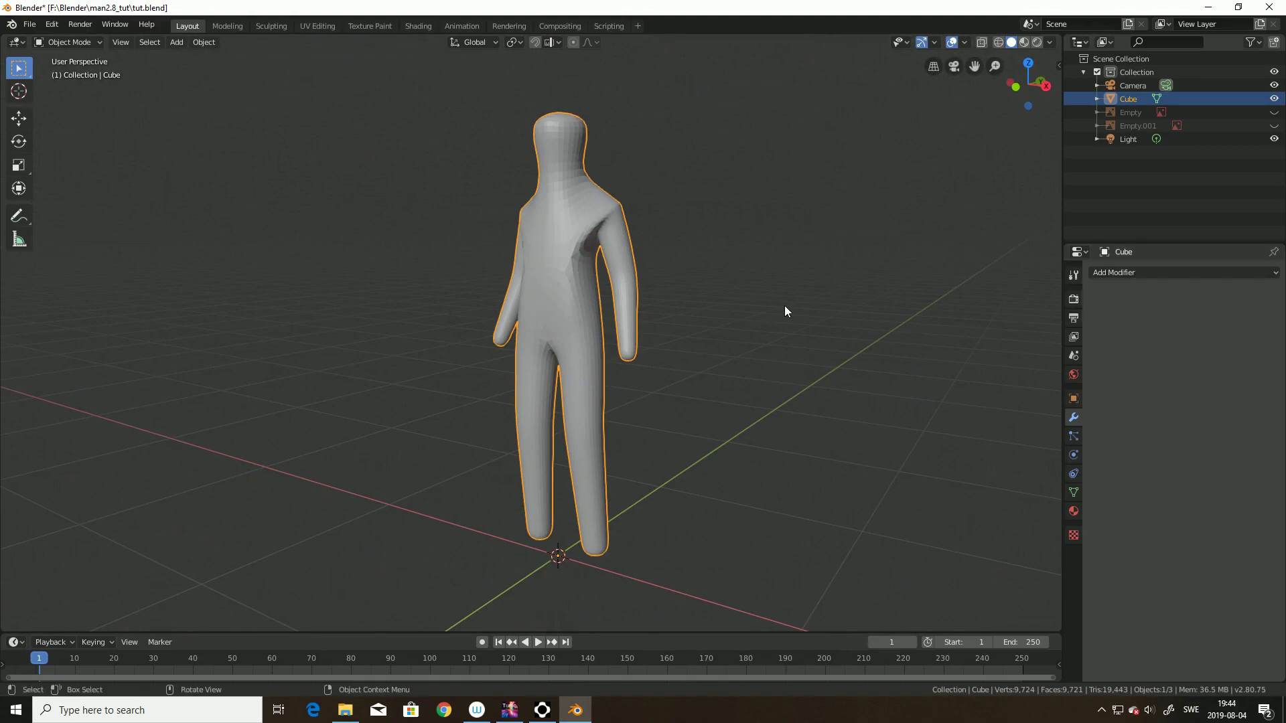
# Step: Check the mirrored body from the front and save the file
pyautogui.moveTo(782, 304); pyautogui.dragTo(833, 292, button='middle')
pyautogui.scroll(2, 525, 182)
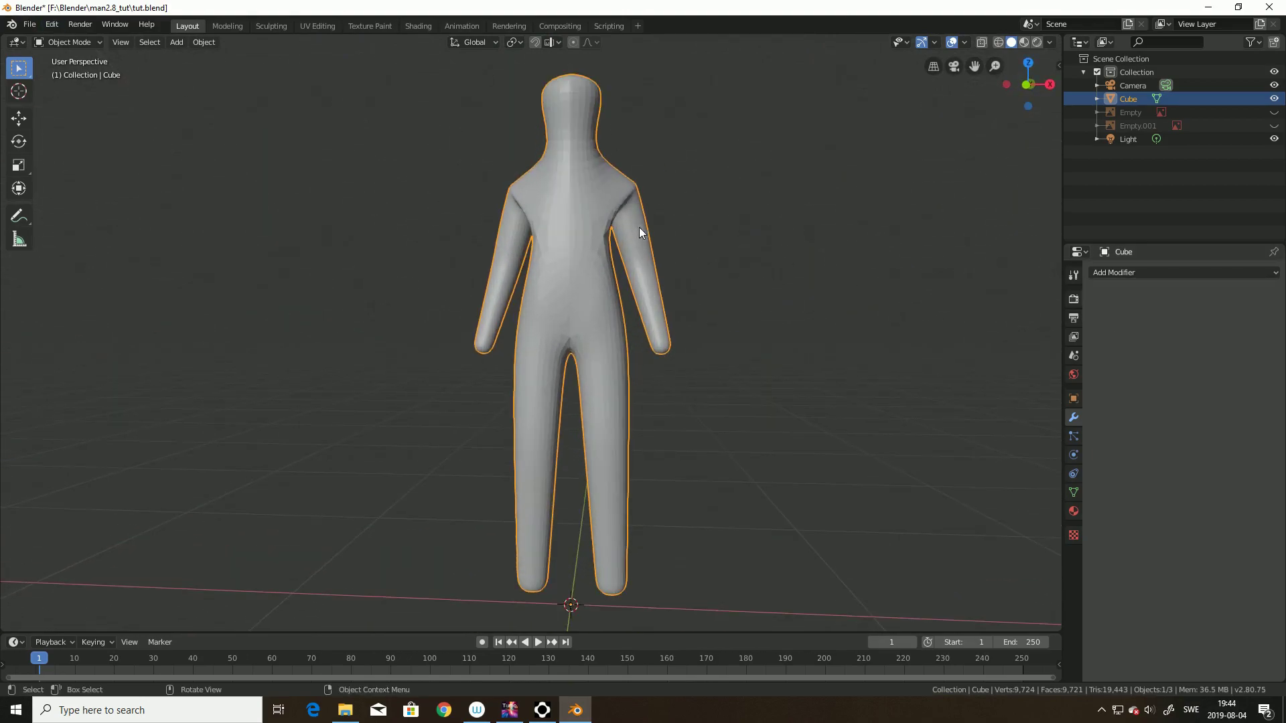
pyautogui.click(30, 25)
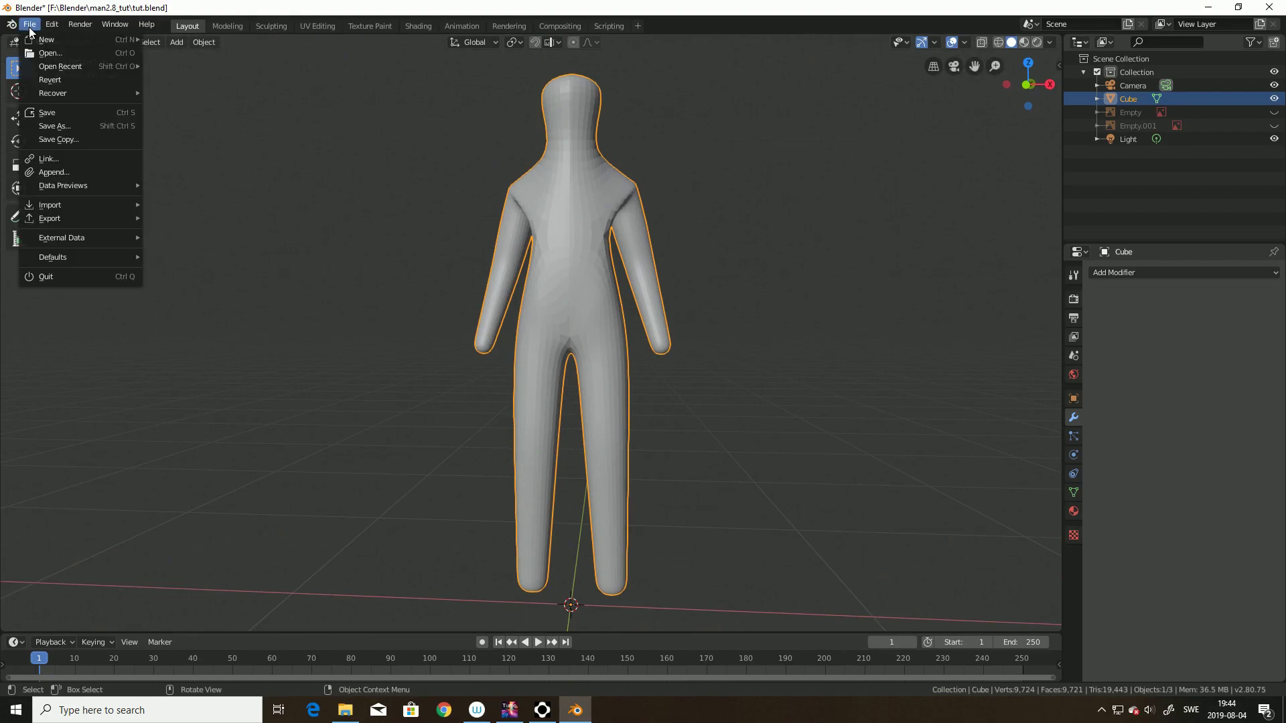
pyautogui.click(54, 114)
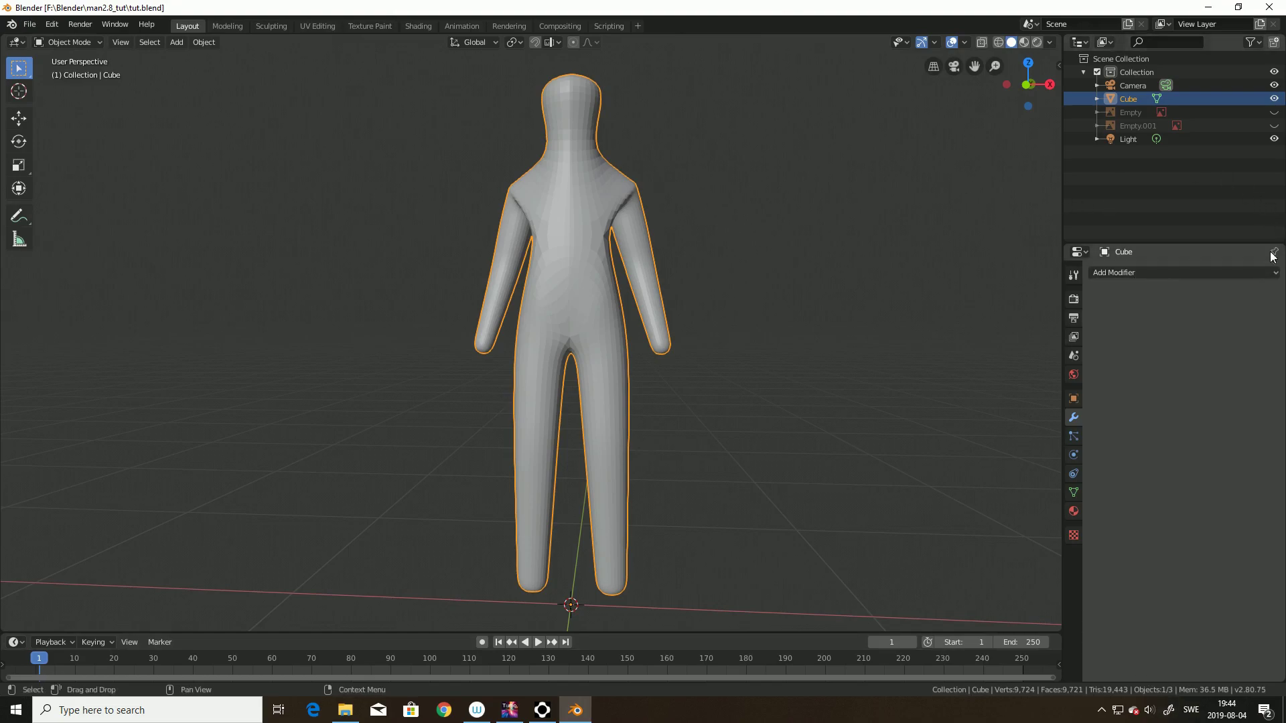
pyautogui.click(1266, 272)
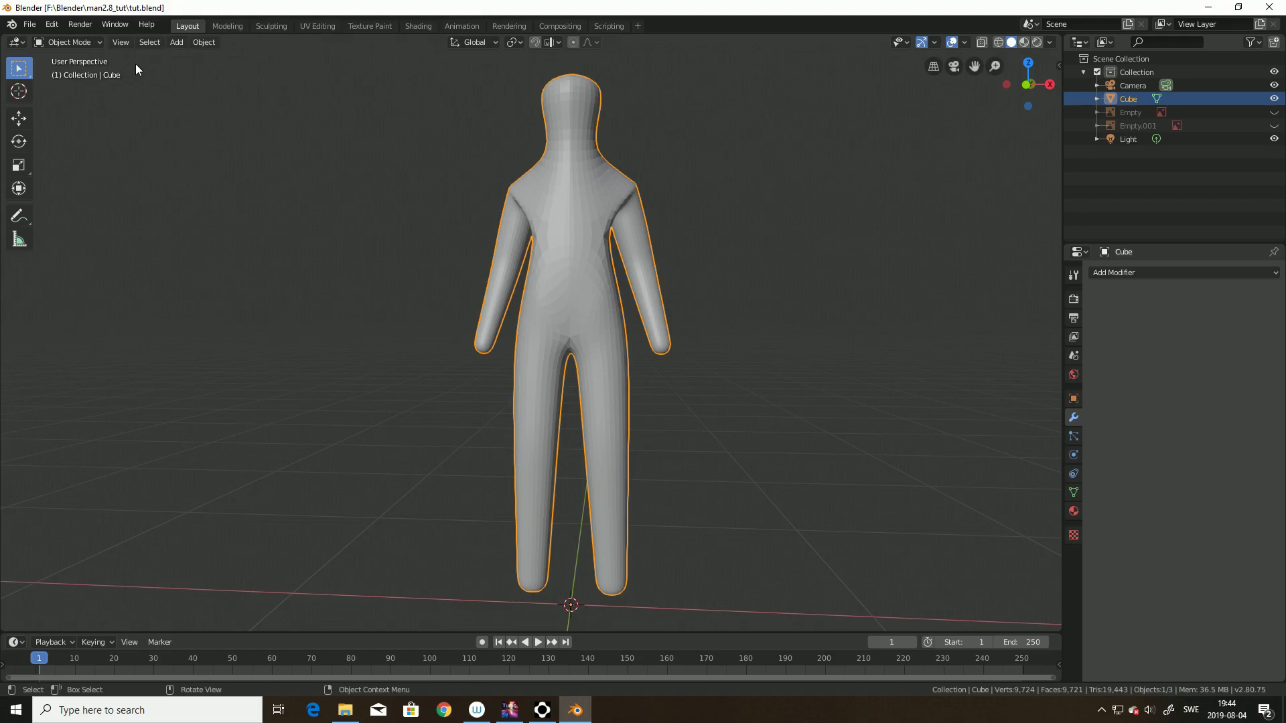
pyautogui.press('Tab')
pyautogui.click(243, 42)
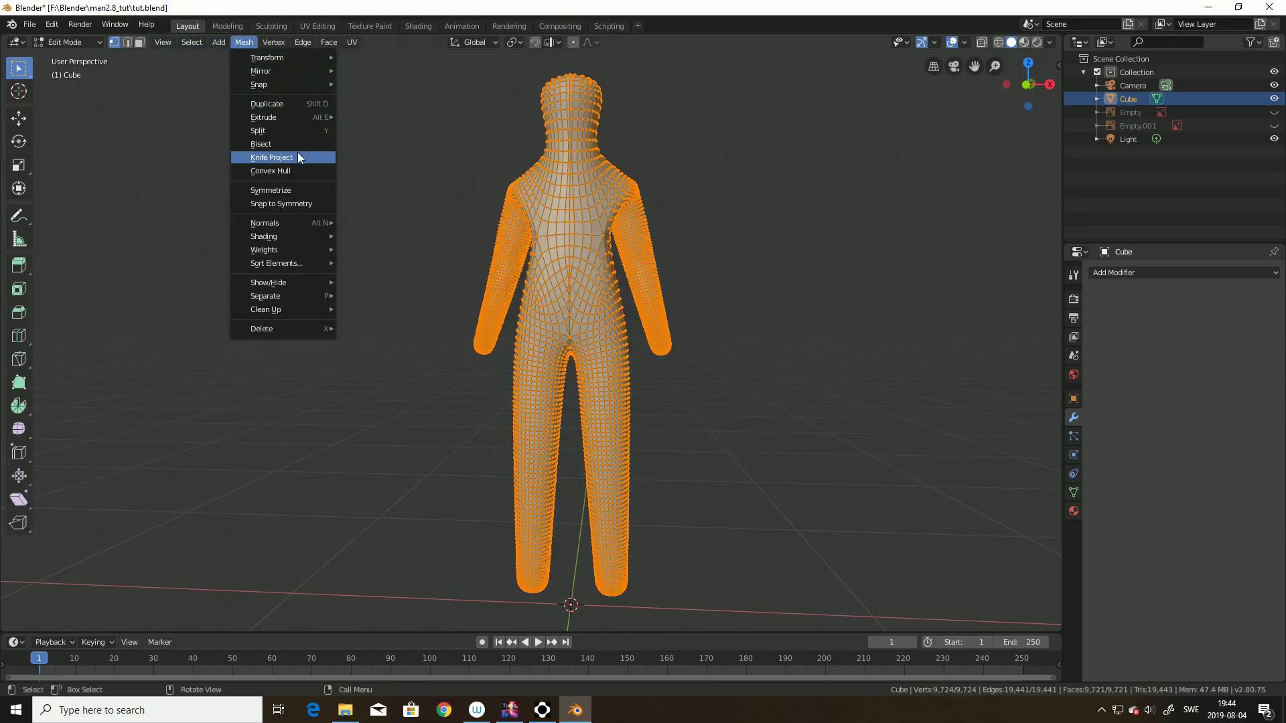
pyautogui.click(335, 144)
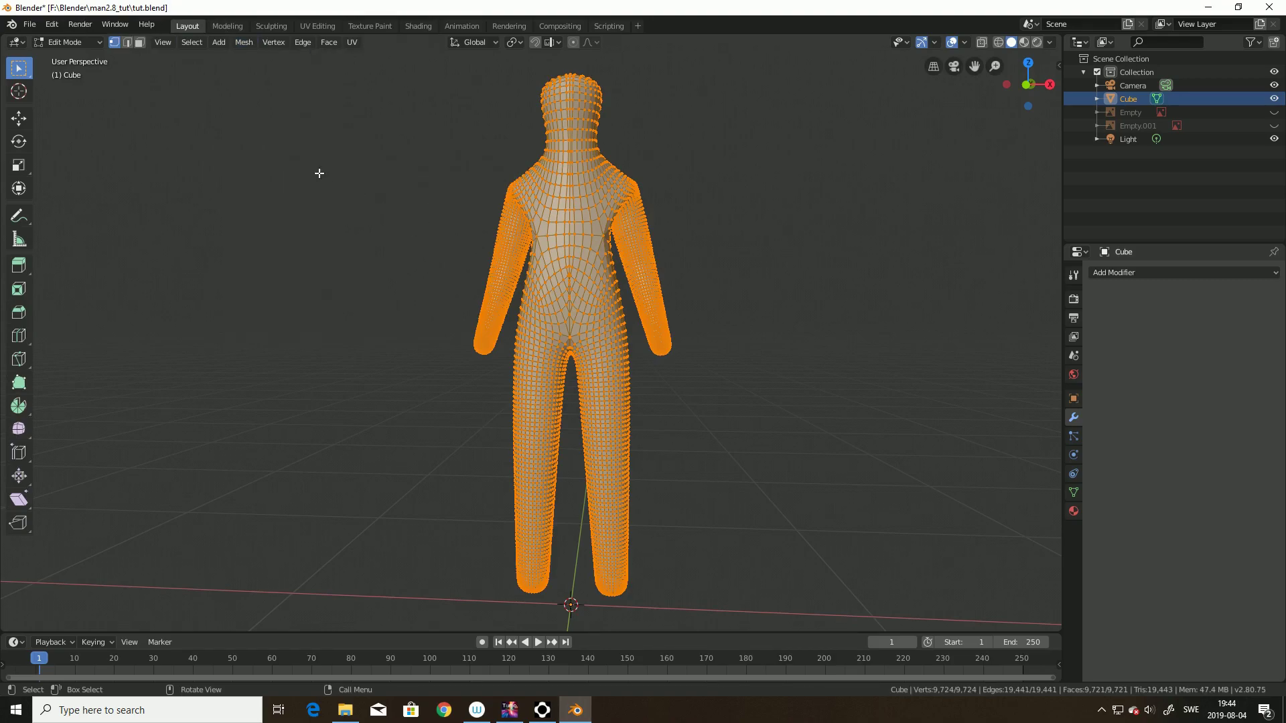
# Step: Try a Subdivision Surface modifier with viewport and render levels of 3 and 4 on the body, and remove the modifier
pyautogui.click(1277, 279)
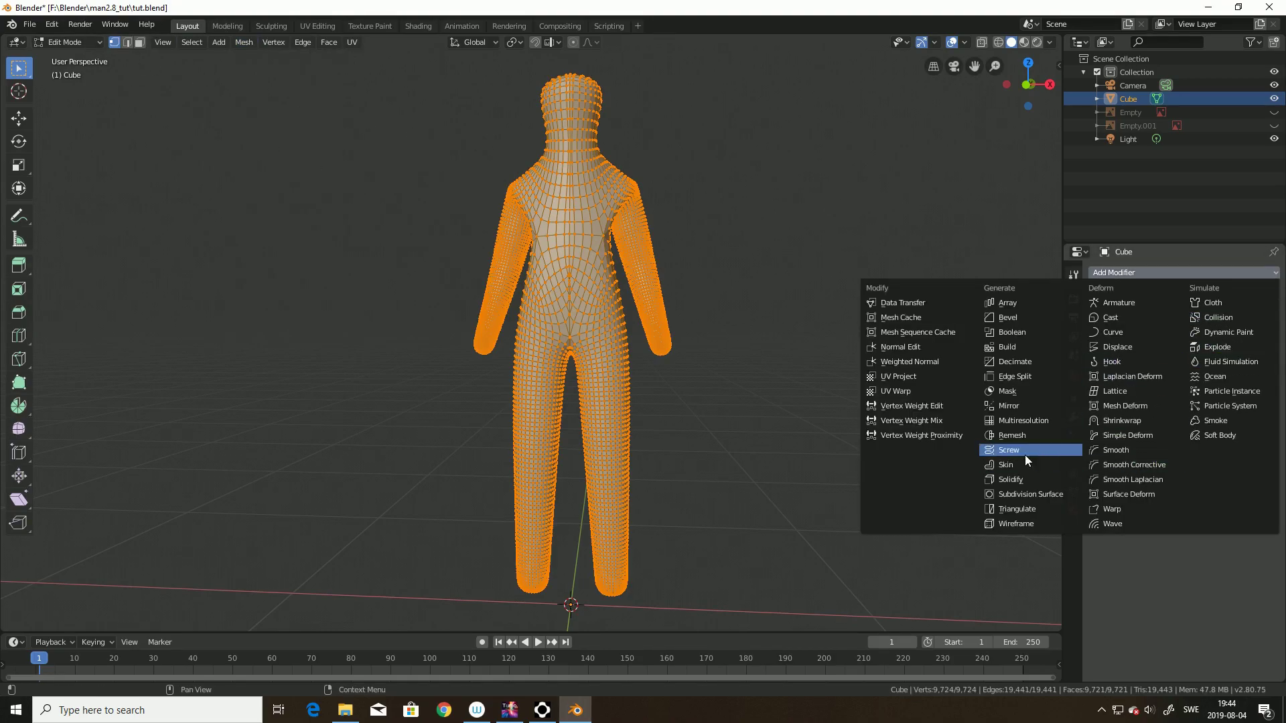
pyautogui.click(1069, 494)
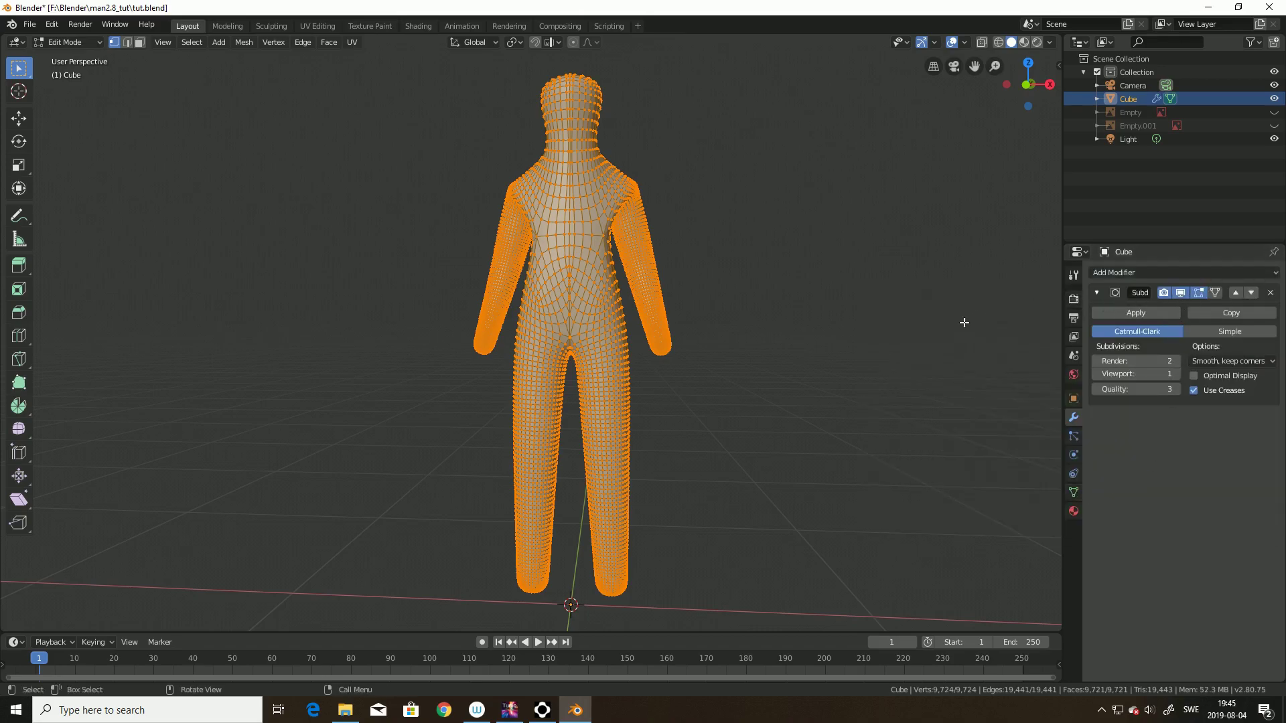
pyautogui.click(1176, 373)
pyautogui.click(1177, 373)
pyautogui.click(1176, 363)
pyautogui.scroll(-1, 983, 371)
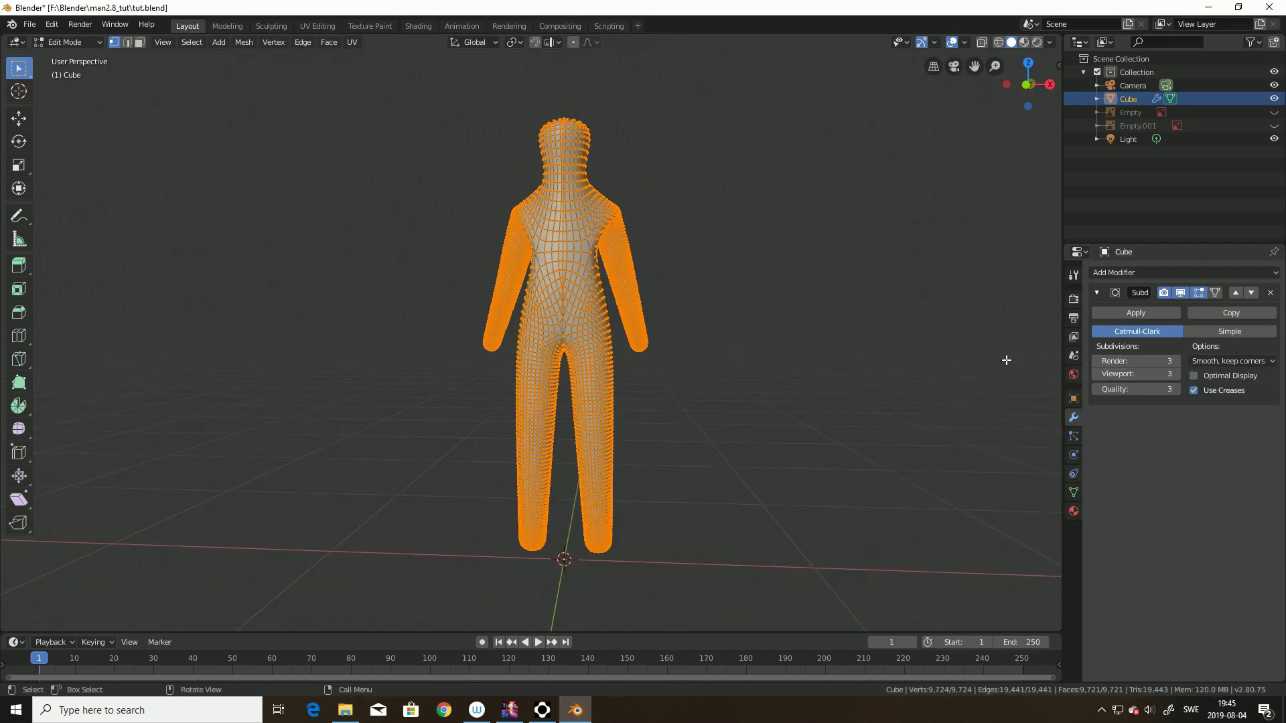
pyautogui.moveTo(944, 353); pyautogui.dragTo(966, 375, button='middle')
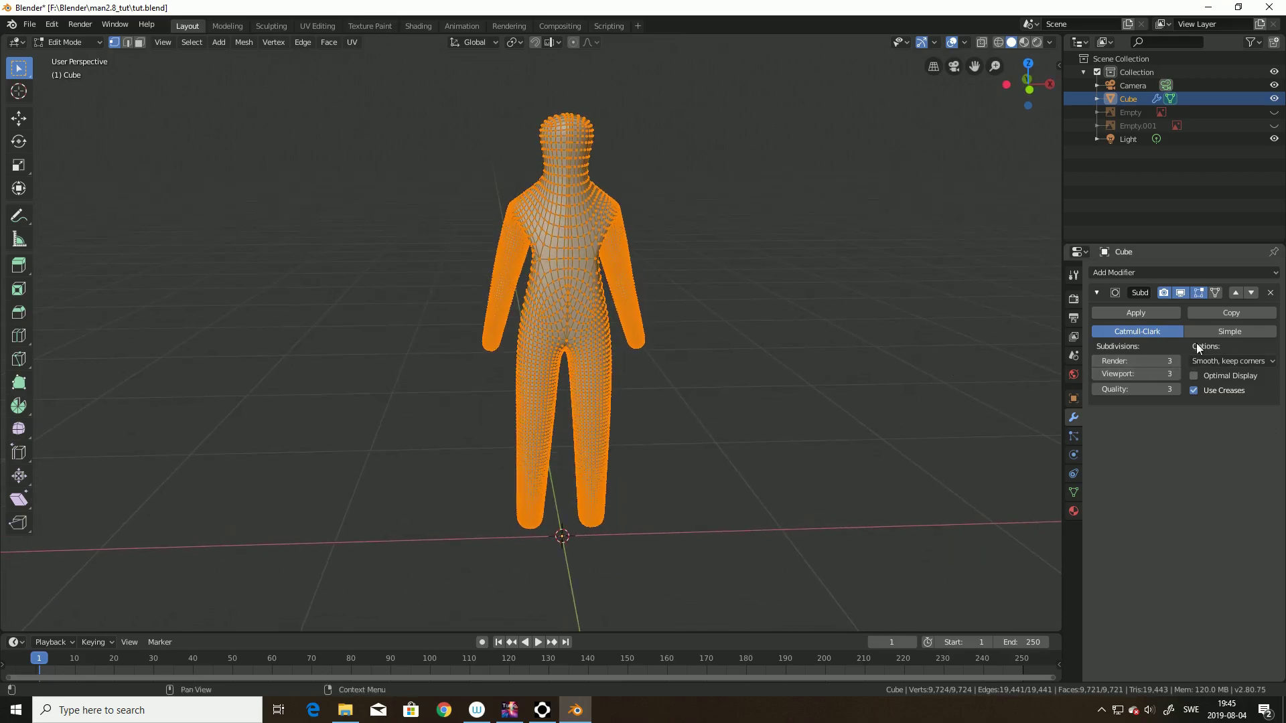
pyautogui.scroll(2, 846, 323)
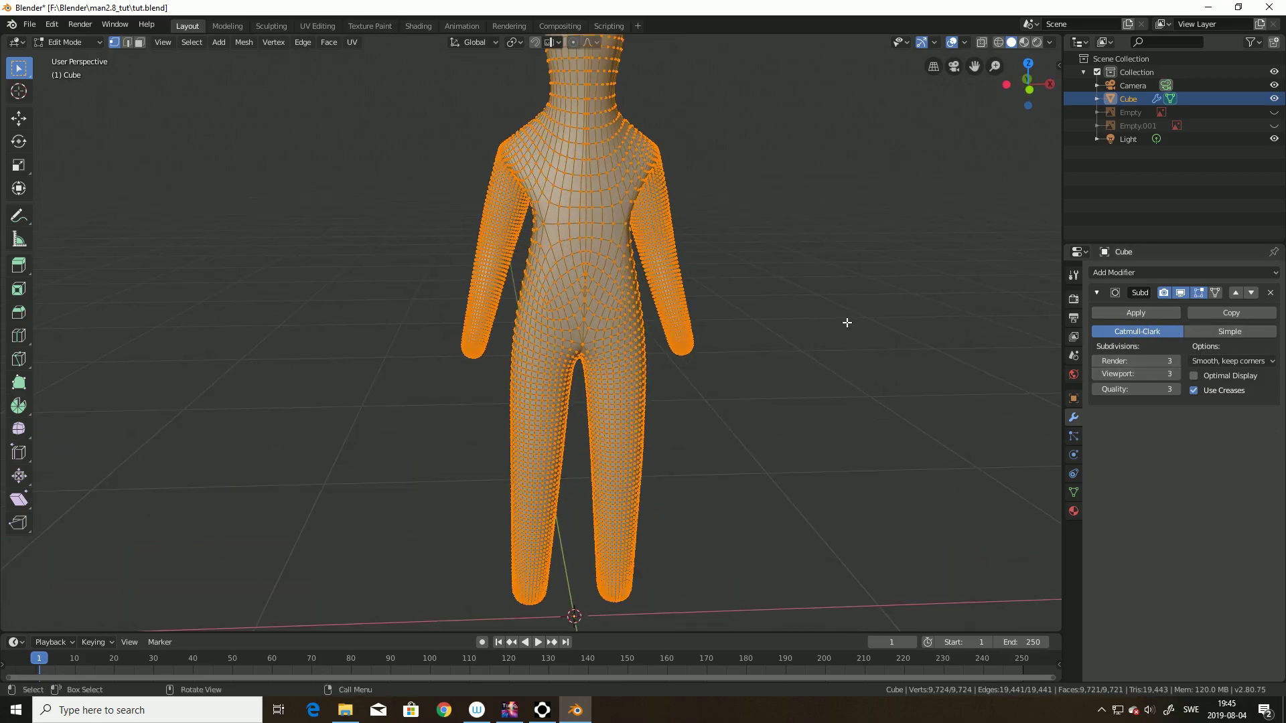
pyautogui.click(1176, 361)
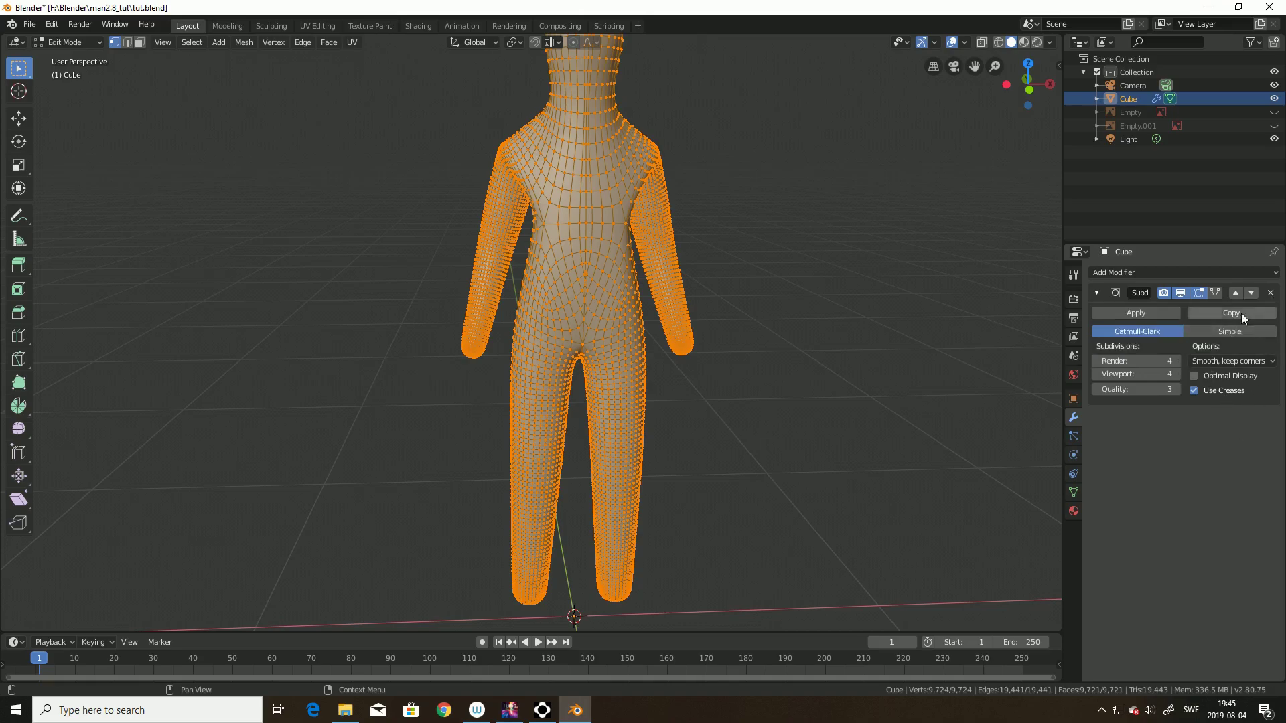
pyautogui.click(1271, 292)
pyautogui.scroll(2, 596, 269)
pyautogui.scroll(-2, 717, 170)
pyautogui.click(237, 42)
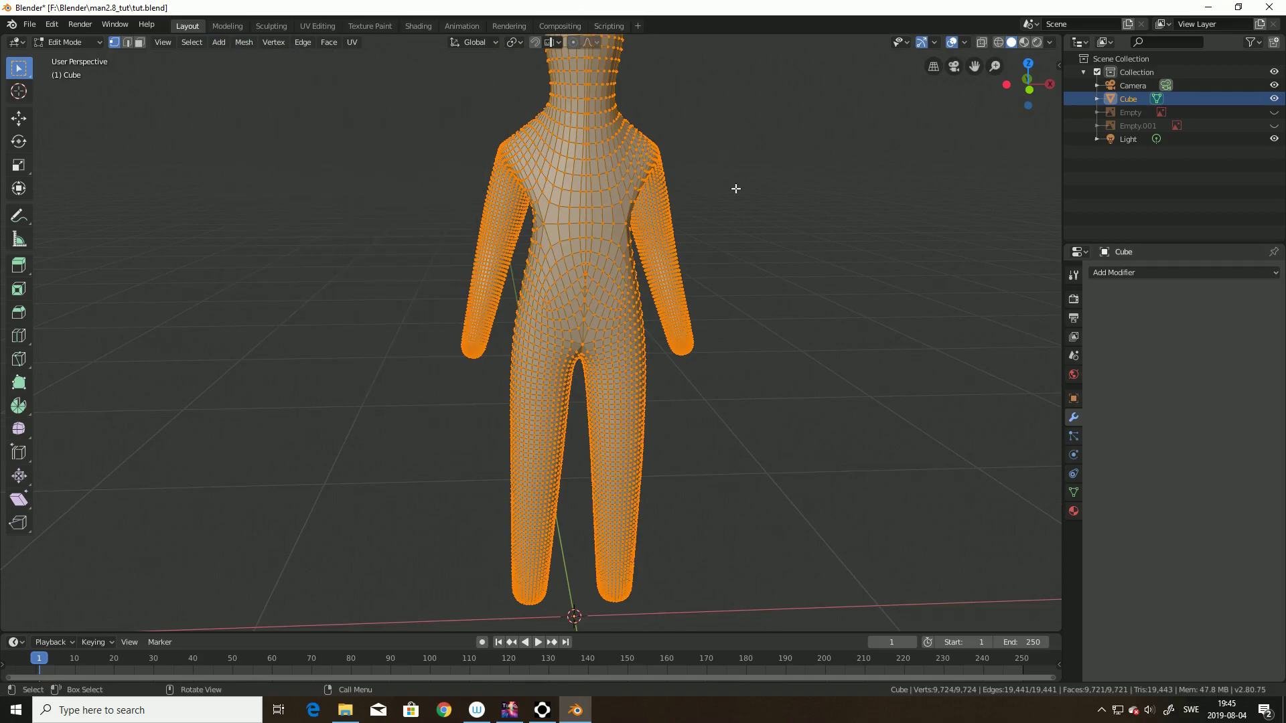
pyautogui.scroll(2, 804, 121)
pyautogui.moveTo(812, 141); pyautogui.dragTo(810, 176, button='middle')
pyautogui.scroll(-2, 810, 175)
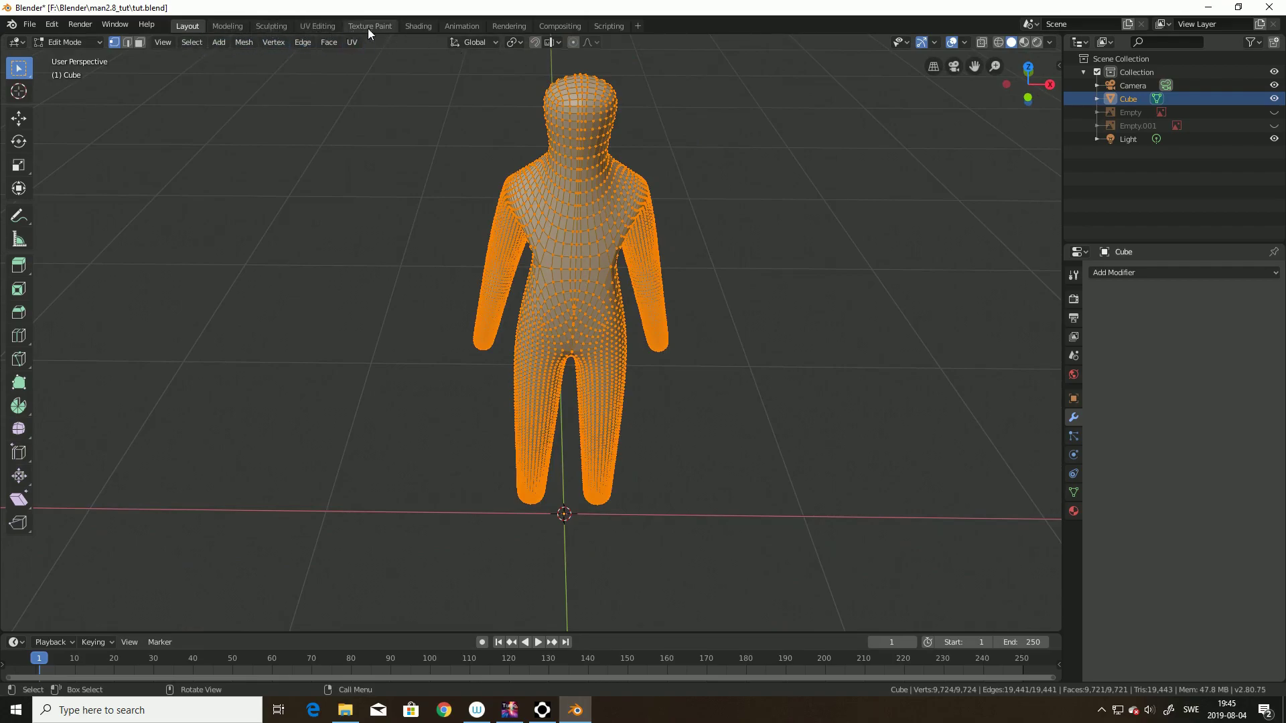
# Step: Open the body in the Sculpting workspace and enable Dyntopo
pyautogui.click(272, 27)
pyautogui.scroll(5, 539, 215)
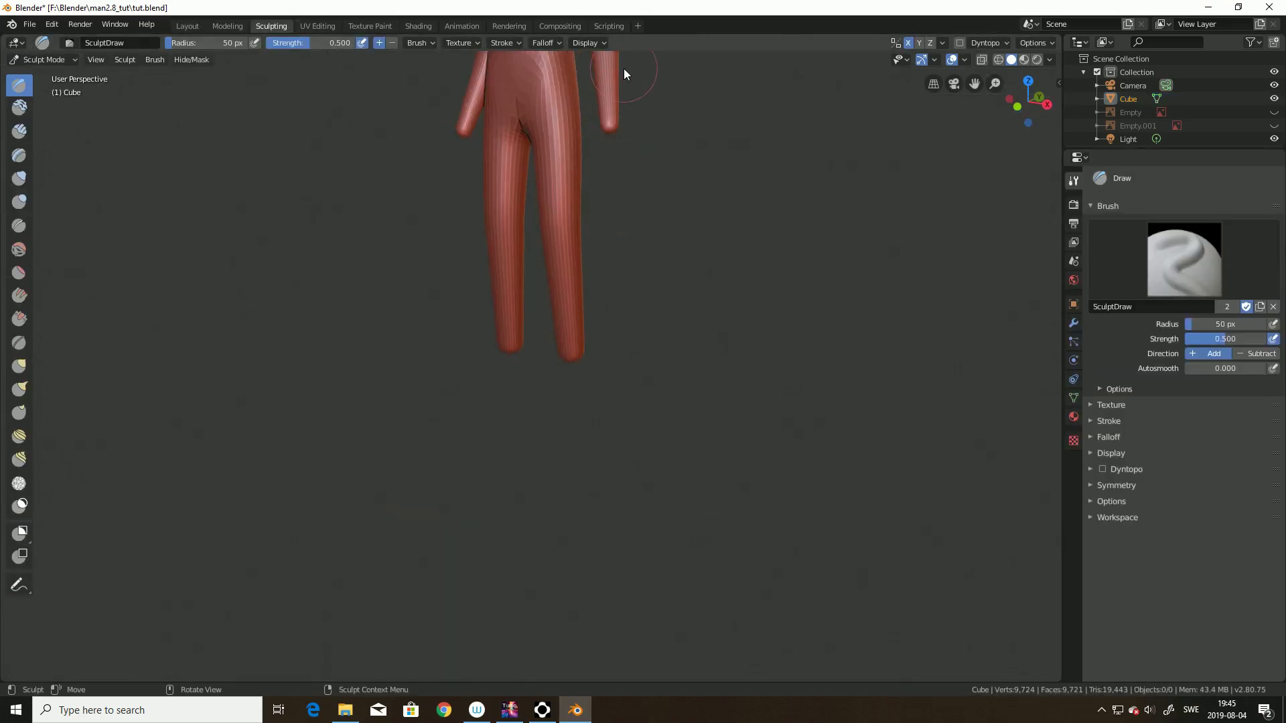
pyautogui.scroll(-4, 637, 121)
pyautogui.moveTo(637, 121); pyautogui.dragTo(701, 344, button='middle')
pyautogui.click(959, 42)
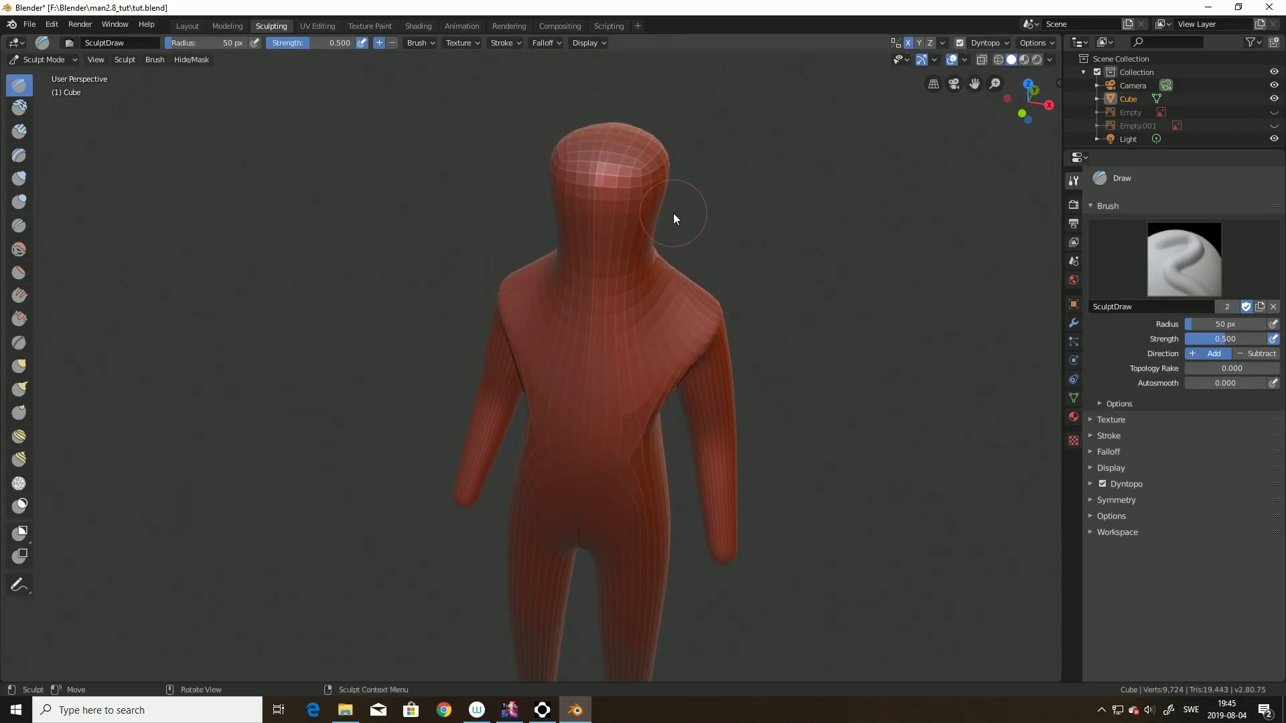
# Step: Choose the Snake Hook brush, try pulling a horn out of the upper head, and undo the stroke
pyautogui.click(19, 389)
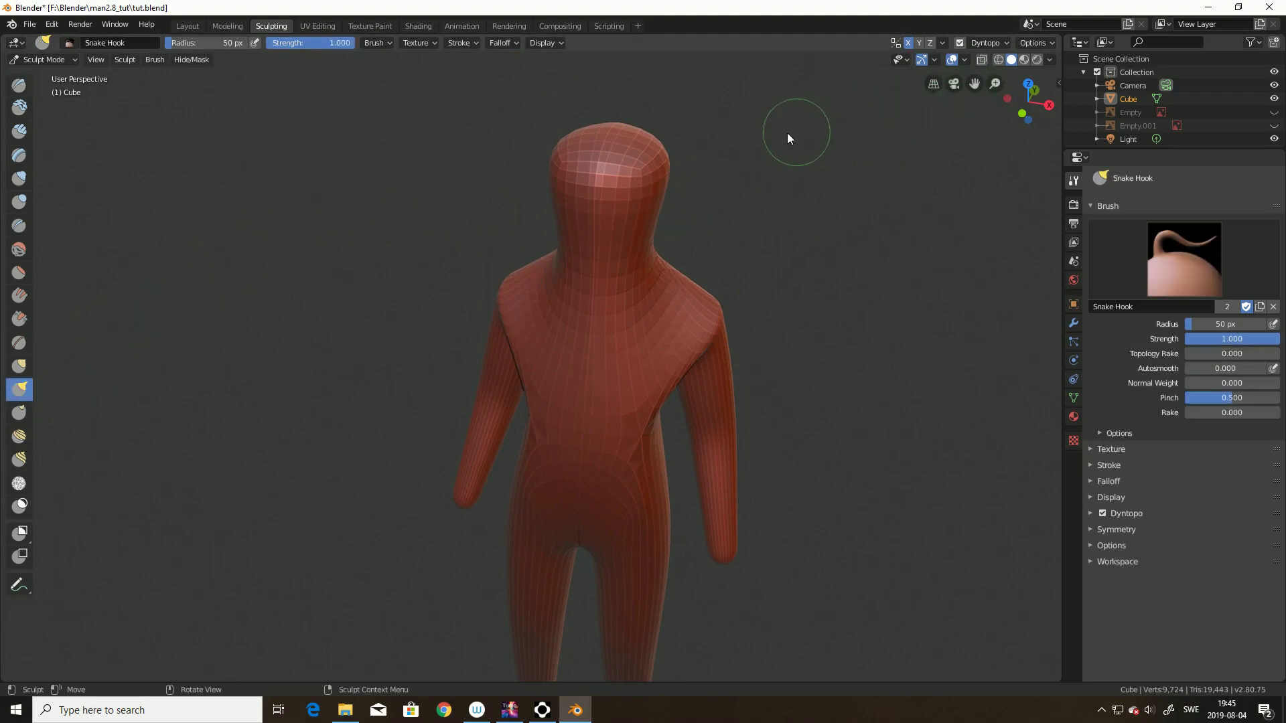
pyautogui.moveTo(637, 168)
pyautogui.mouseDown()
pyautogui.moveTo(681, 142)
pyautogui.moveTo(707, 97)
pyautogui.moveTo(689, 127)
pyautogui.mouseUp()
pyautogui.hotkey('ctrl', 'z')
# Step: Set the Snake Hook brush radius to 67 px and pull a symmetrical pair of horns up from the head
pyautogui.press('f')
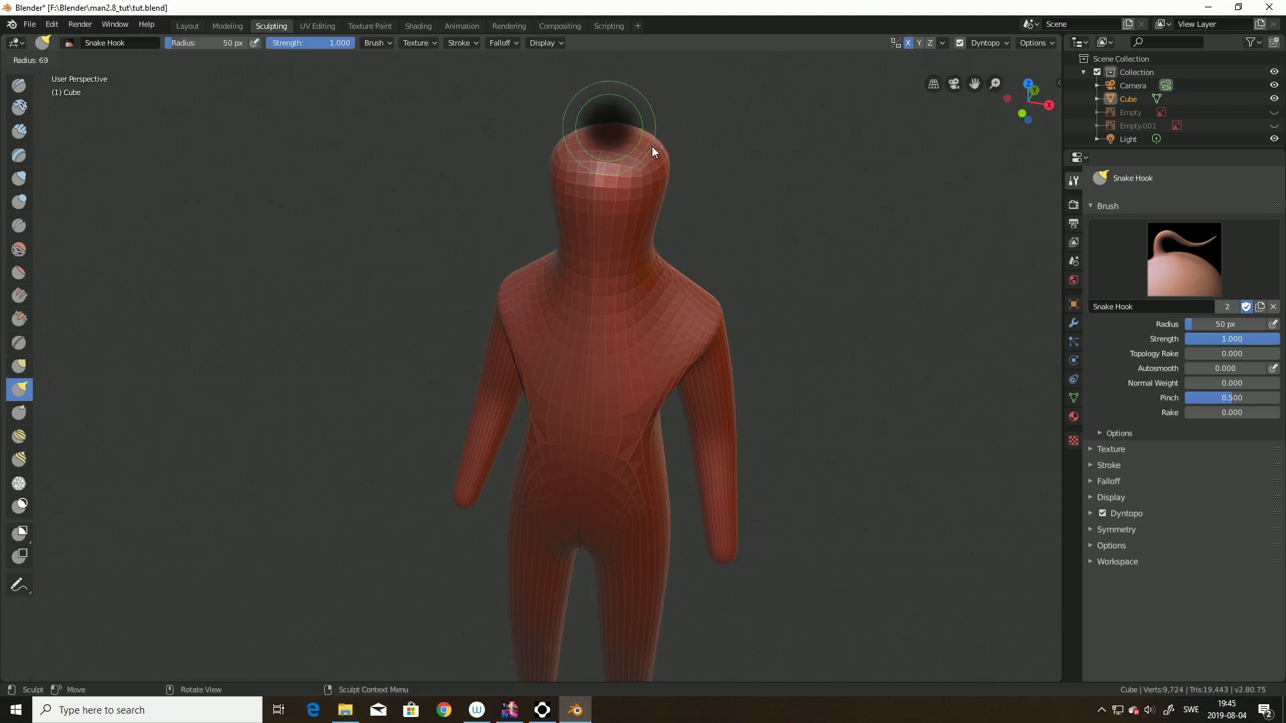
pyautogui.click(651, 145)
pyautogui.moveTo(650, 142)
pyautogui.mouseDown()
pyautogui.moveTo(647, 175)
pyautogui.moveTo(666, 167)
pyautogui.moveTo(706, 90)
pyautogui.mouseUp()
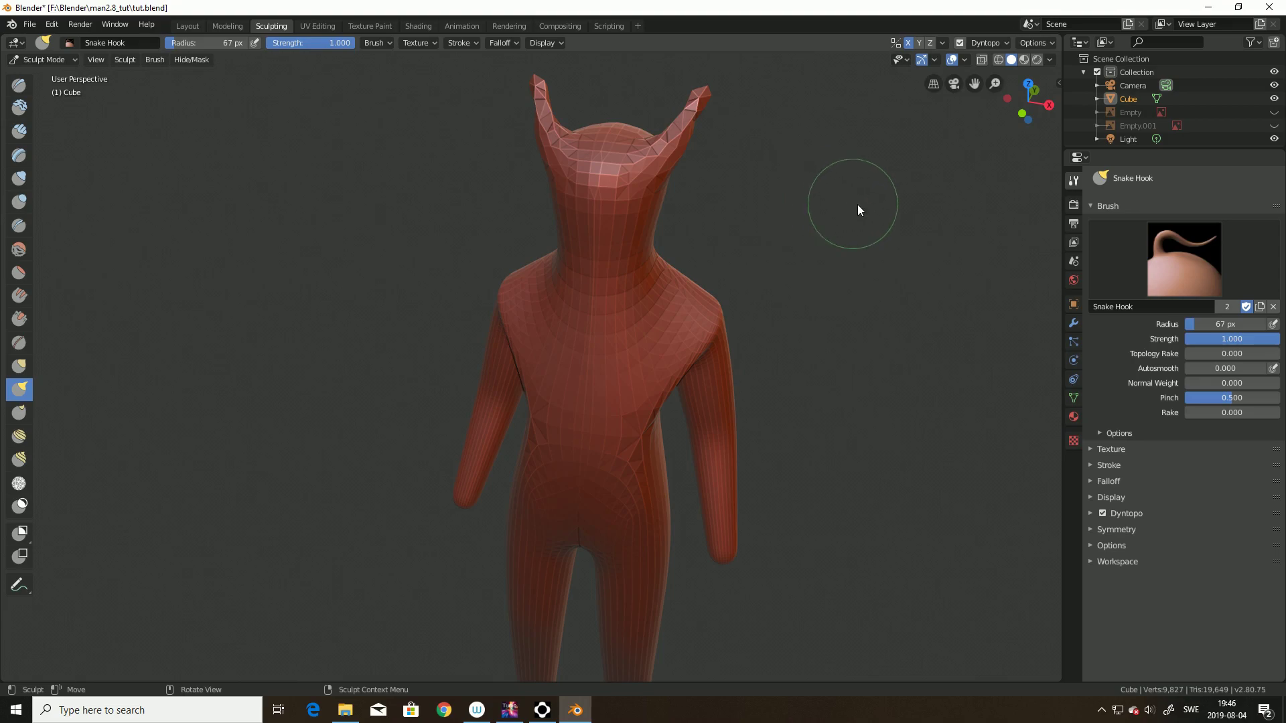